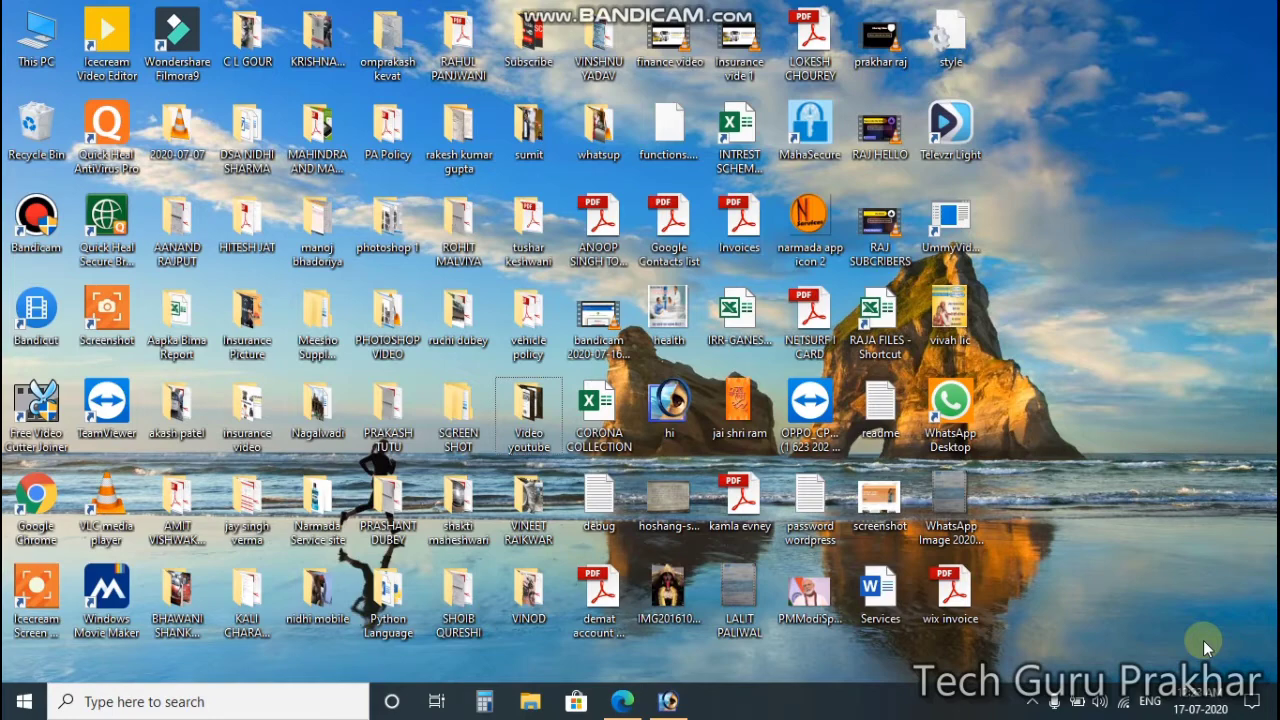
# Step: Bring the empty Photoshop workspace to the front and open its File menu
pyautogui.click(1034, 701)
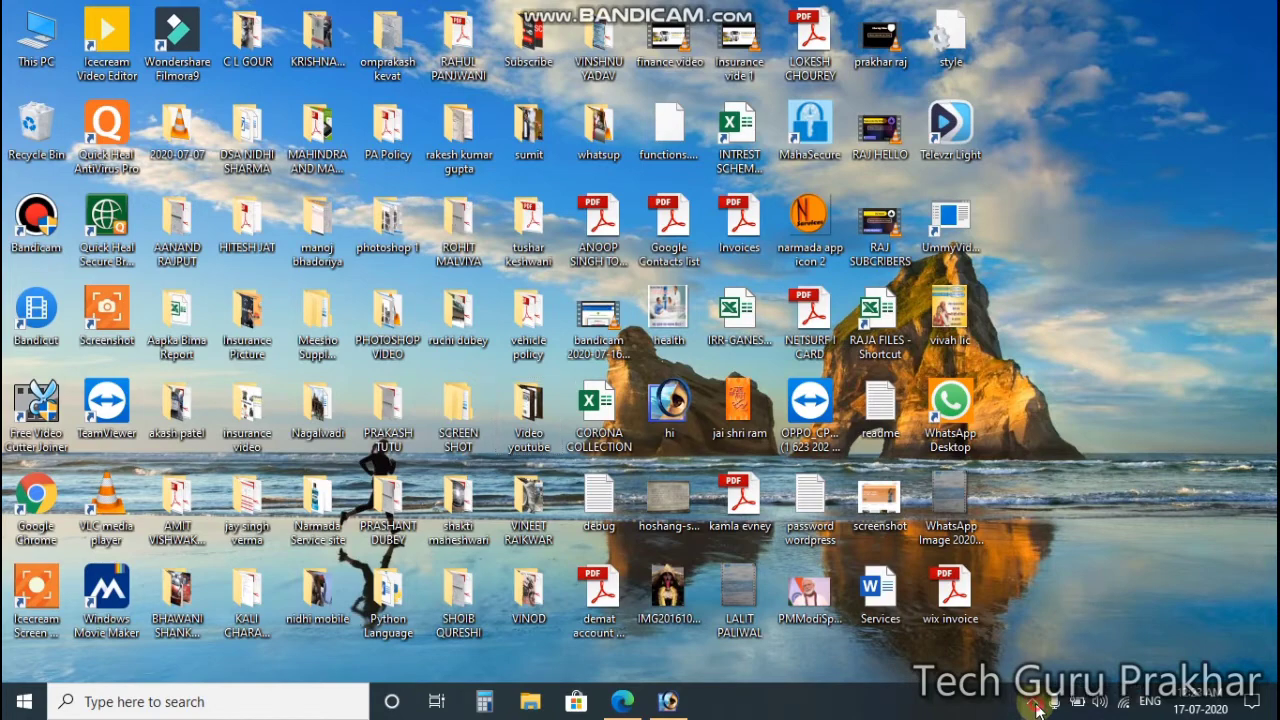
pyautogui.click(1096, 396)
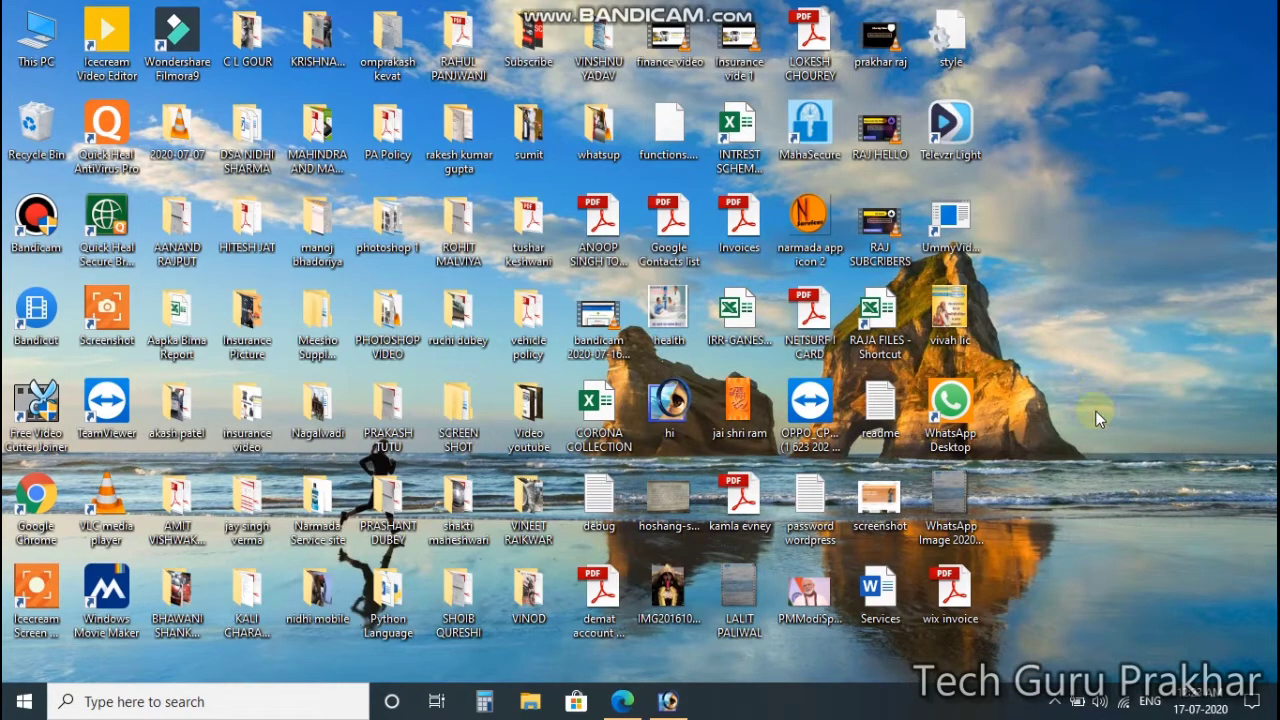
pyautogui.click(669, 704)
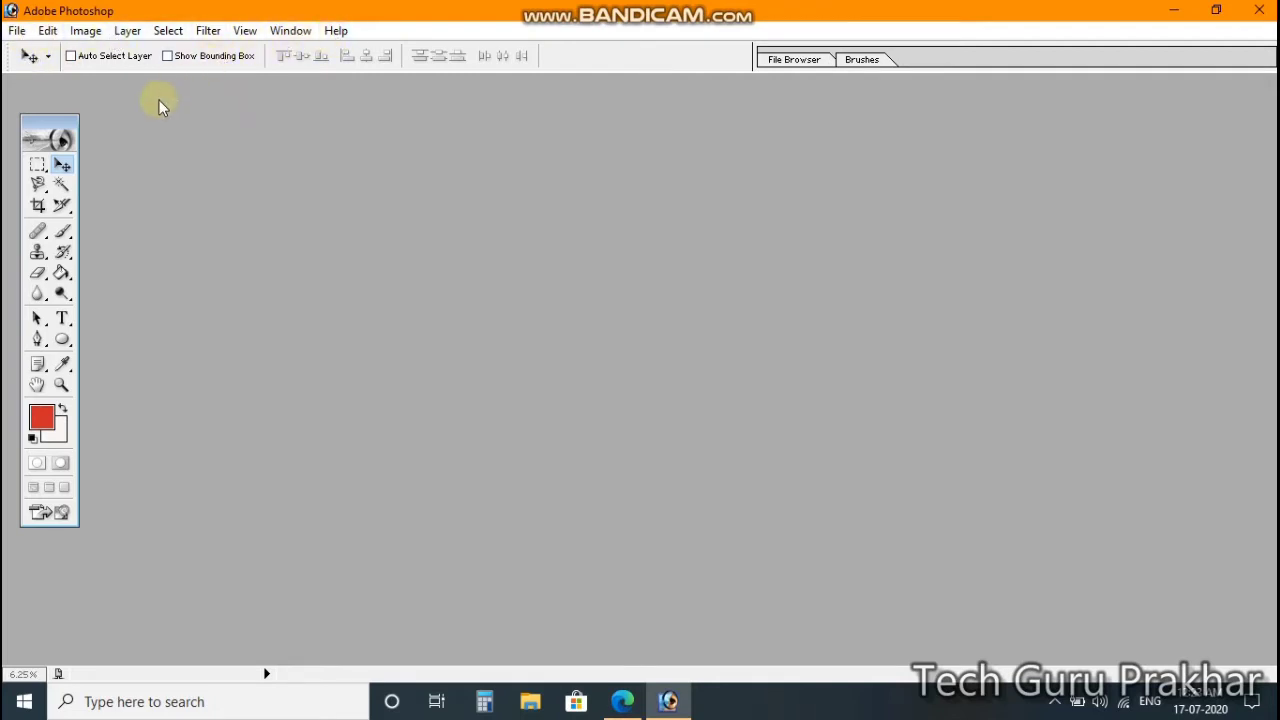
pyautogui.click(24, 32)
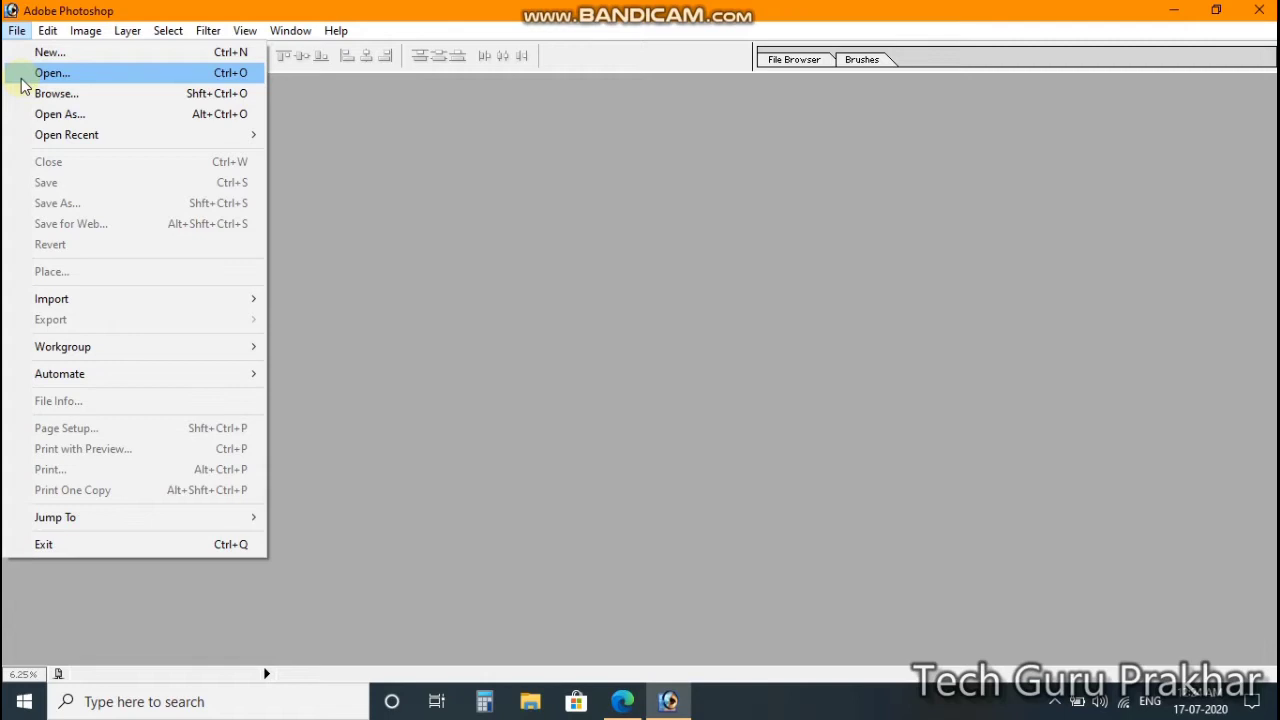
# Step: Start a new document named 'raj' and open the Preset Sizes list
pyautogui.click(76, 53)
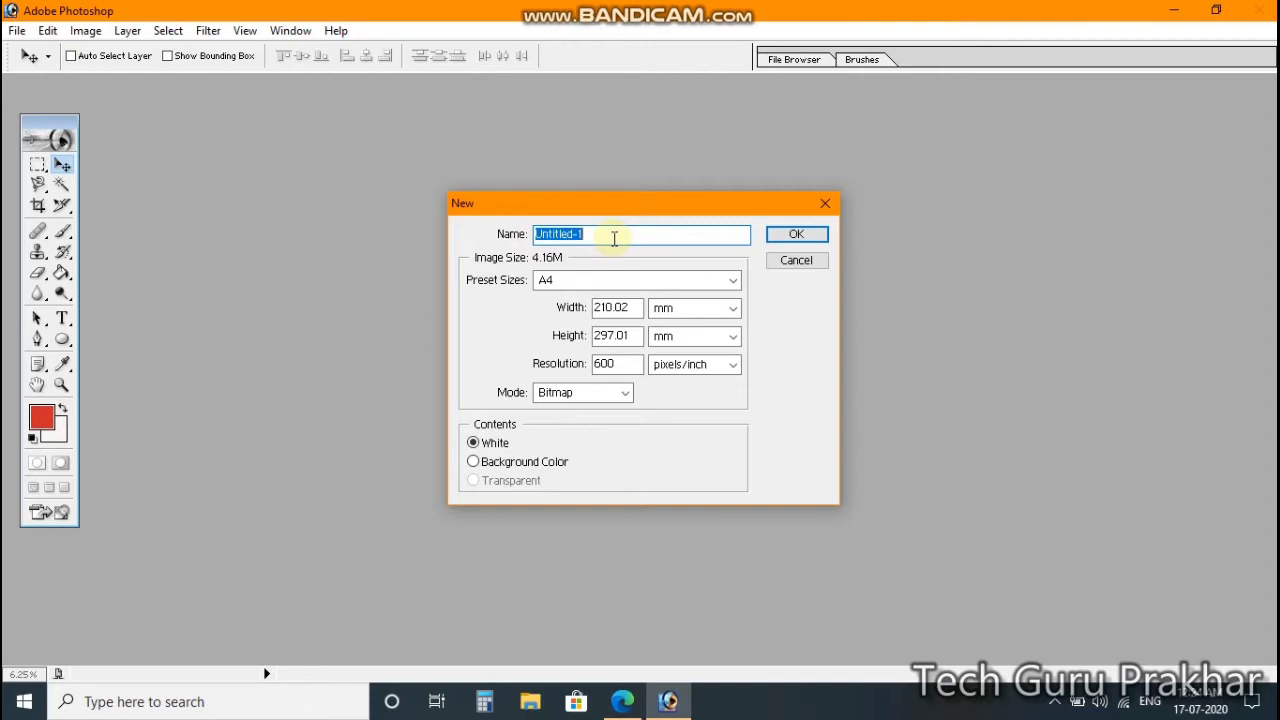
pyautogui.write('raj')
pyautogui.click(731, 281)
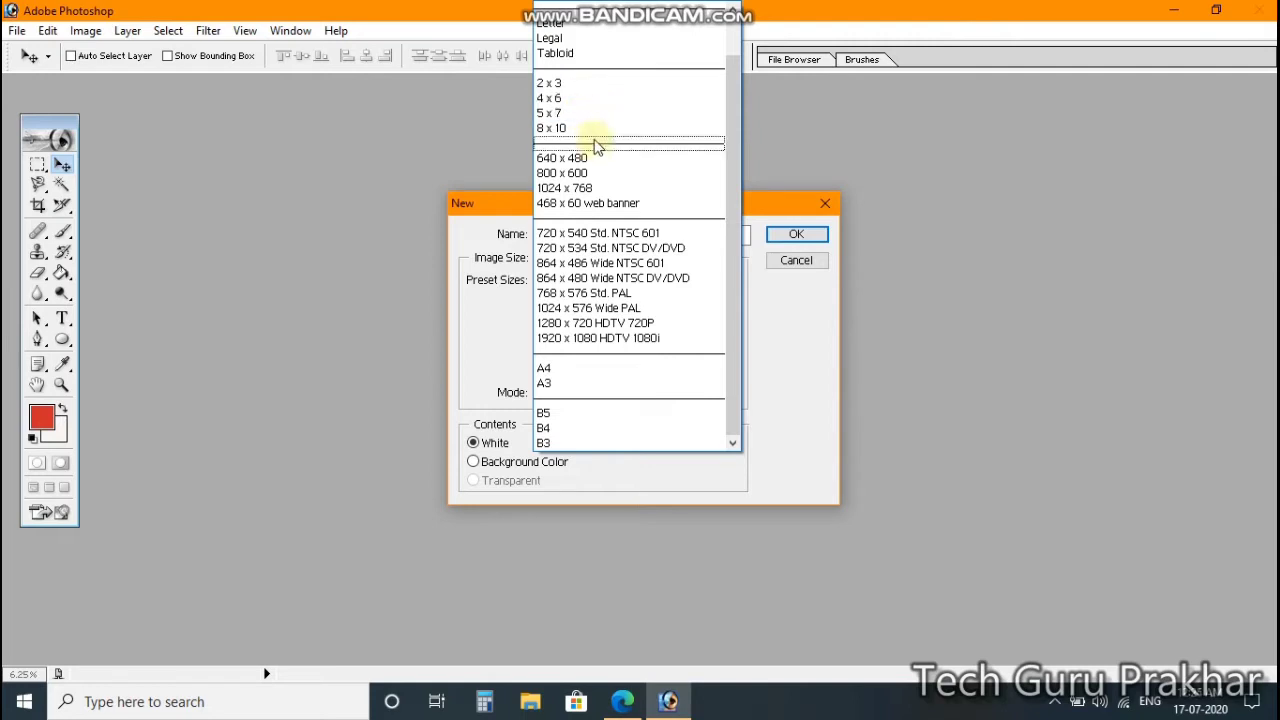
# Step: Choose the A4 preset and show width and height in centimetres (21 × 29.7 cm)
pyautogui.click(637, 368)
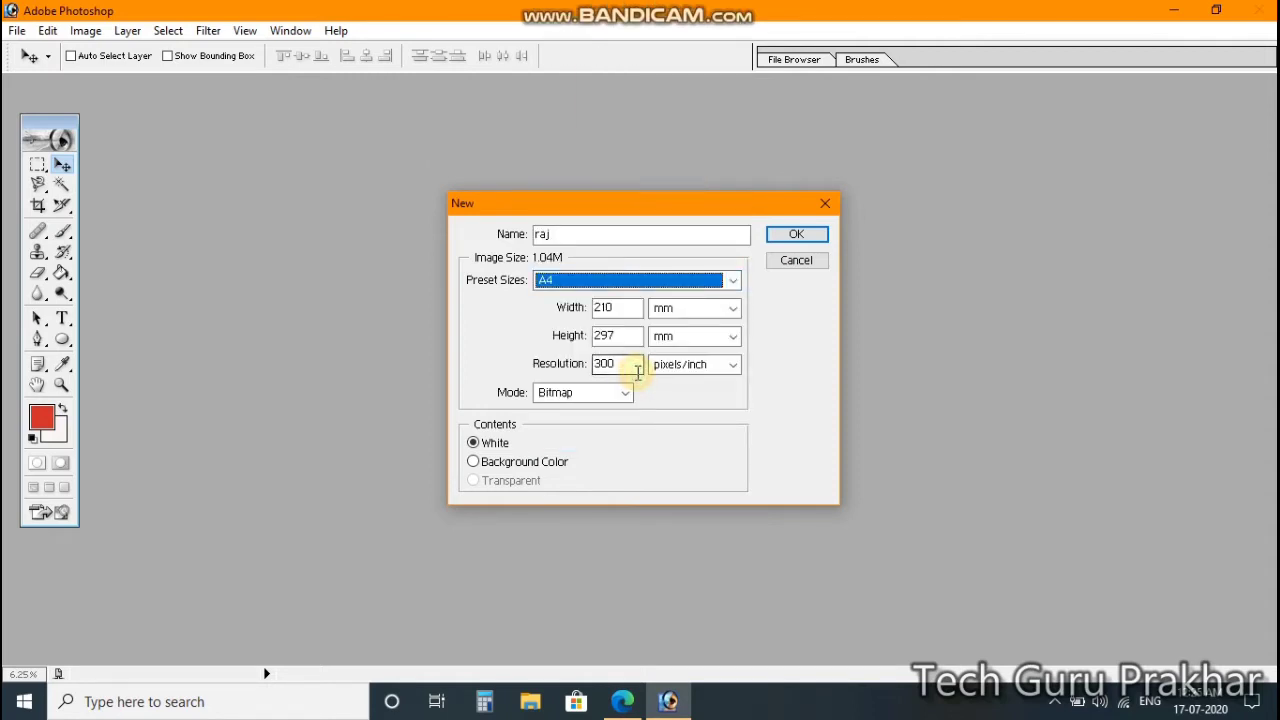
pyautogui.hotkey('shift', 'Tab')
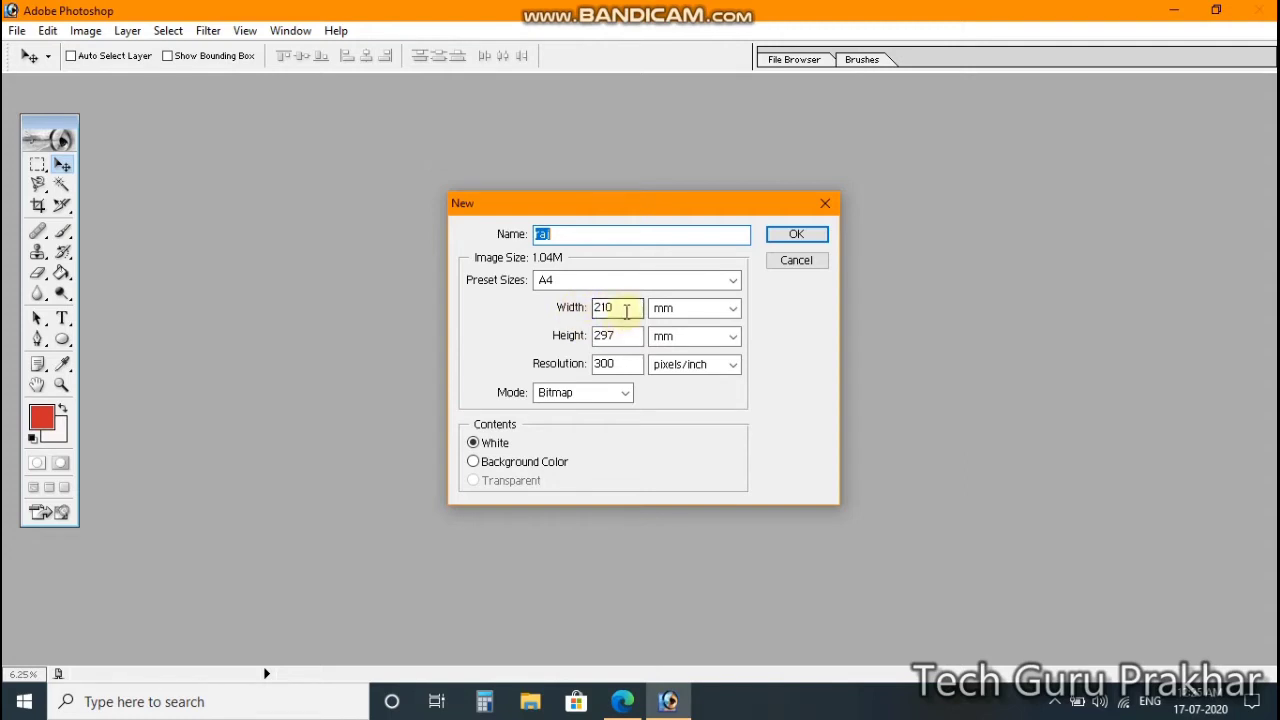
pyautogui.click(734, 309)
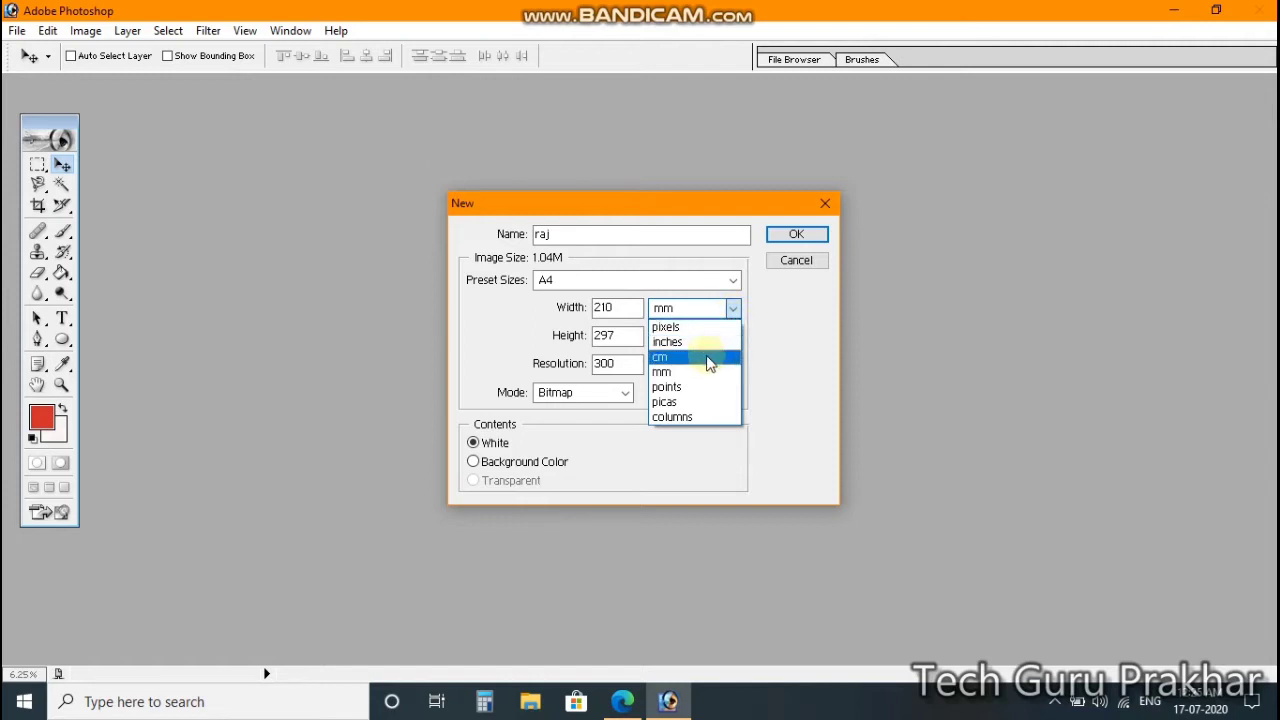
pyautogui.click(707, 357)
pyautogui.click(600, 309)
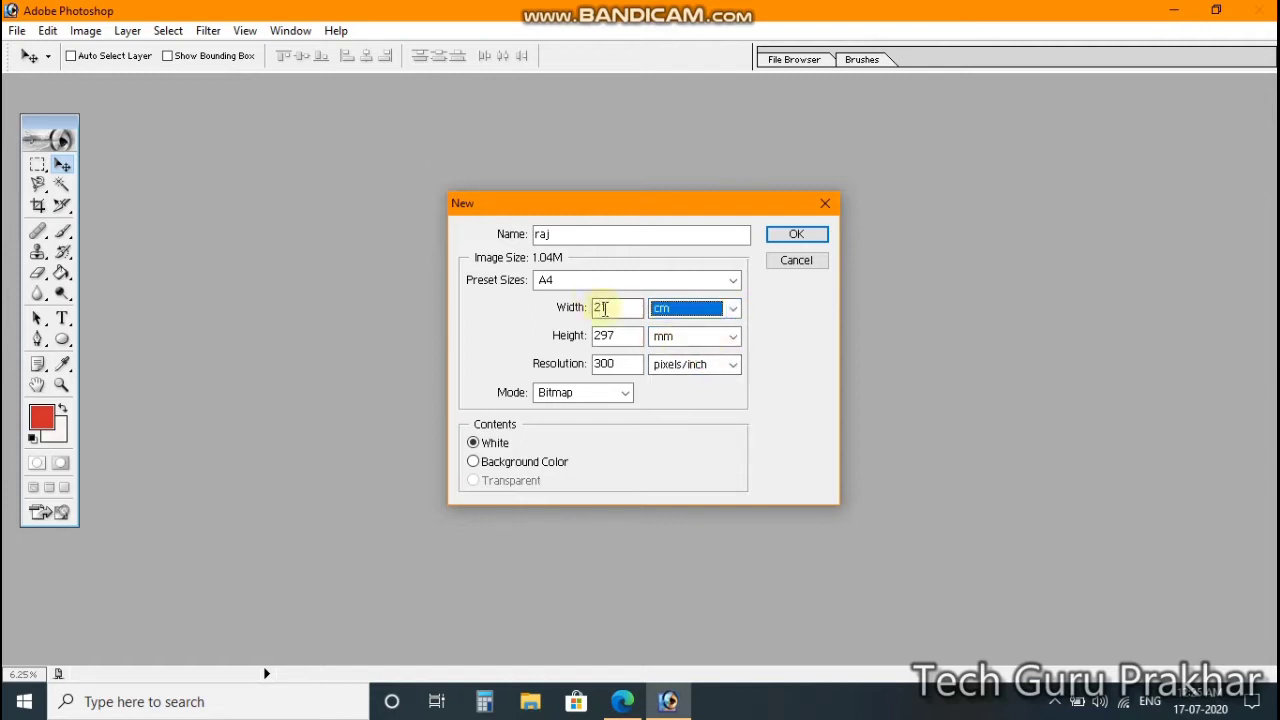
pyautogui.click(612, 314)
pyautogui.click(734, 337)
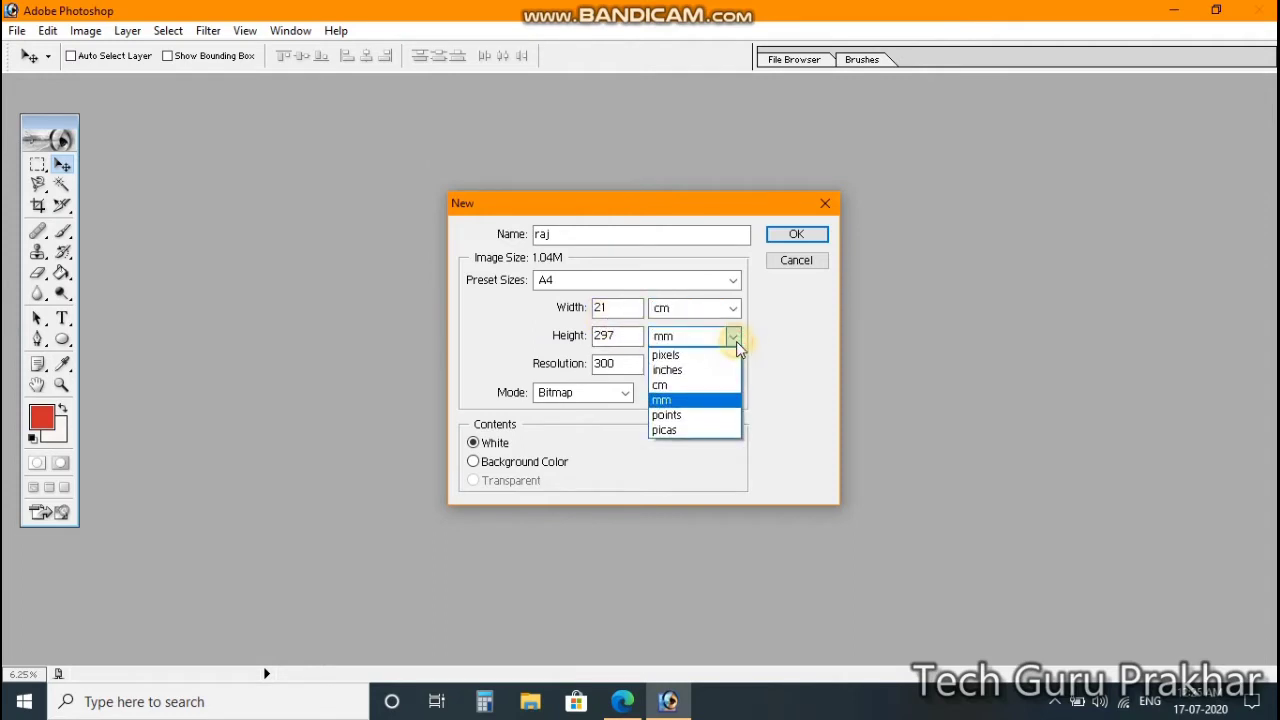
pyautogui.click(707, 385)
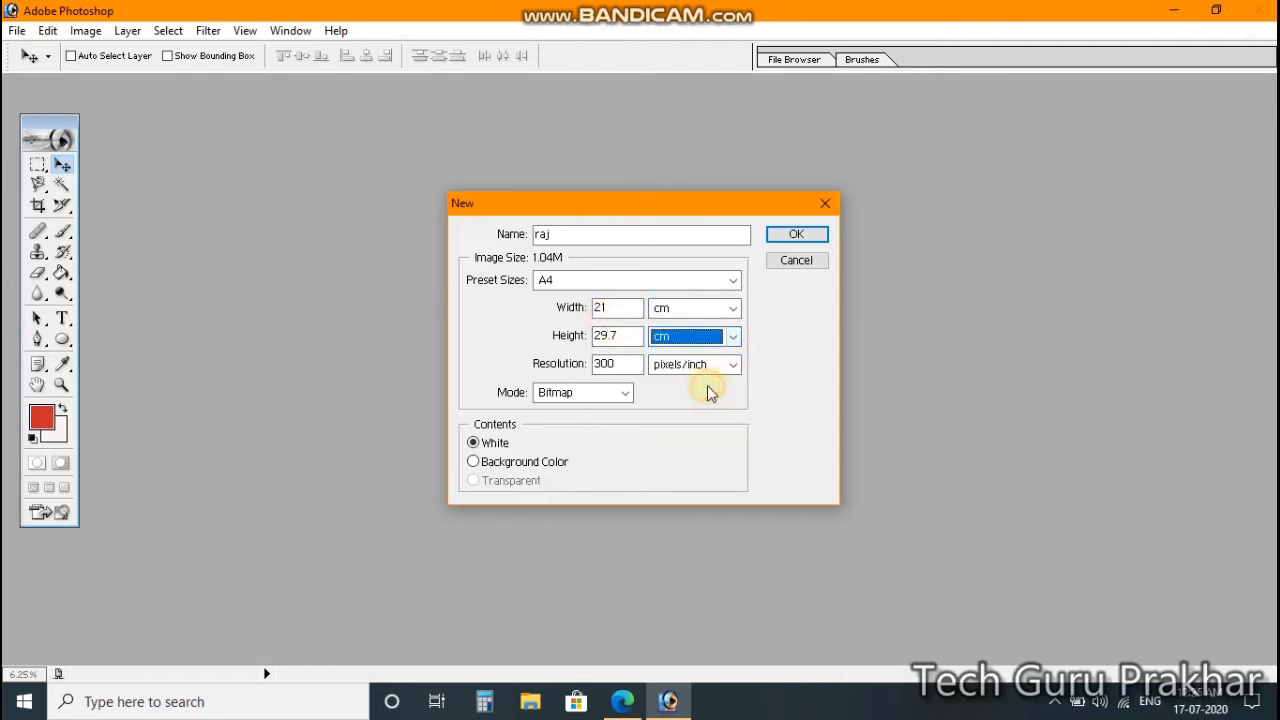
# Step: Change the resolution from 300 to 600 pixels/inch and the mode to RGB Color
pyautogui.click(623, 364)
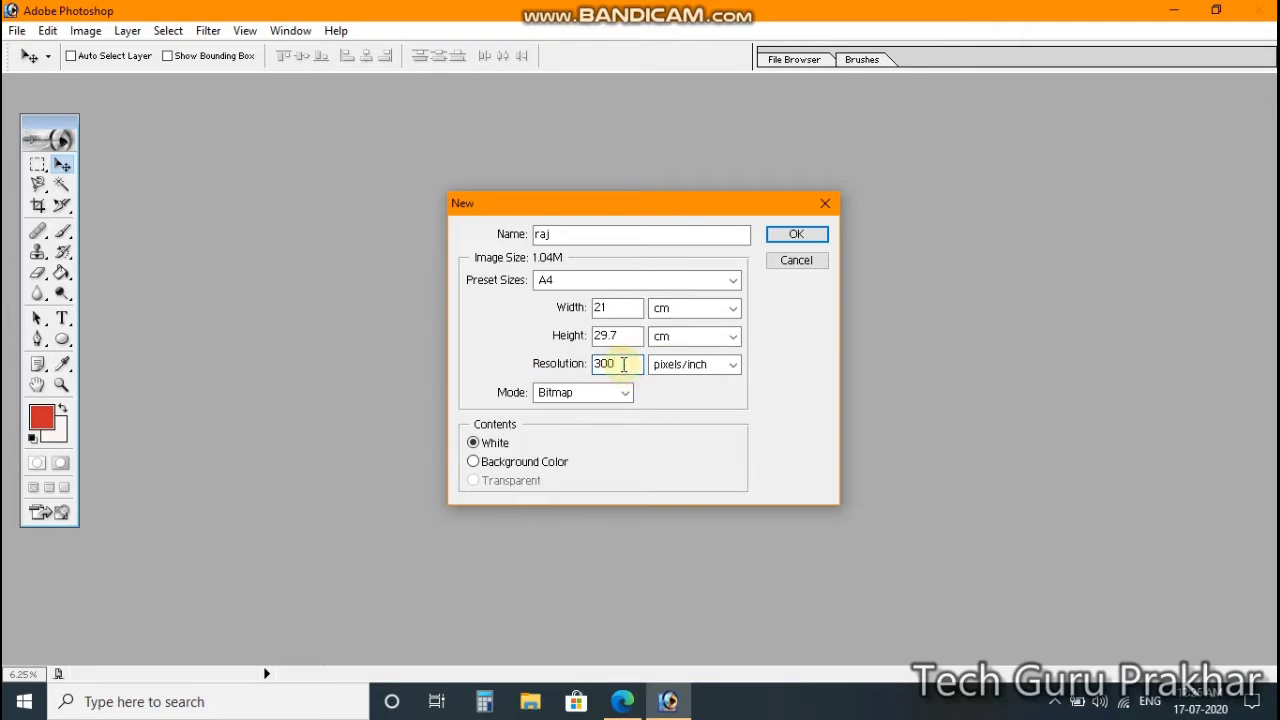
pyautogui.press('BackSpace')
pyautogui.press('BackSpace')
pyautogui.press('BackSpace')
pyautogui.write('600')
pyautogui.click(624, 393)
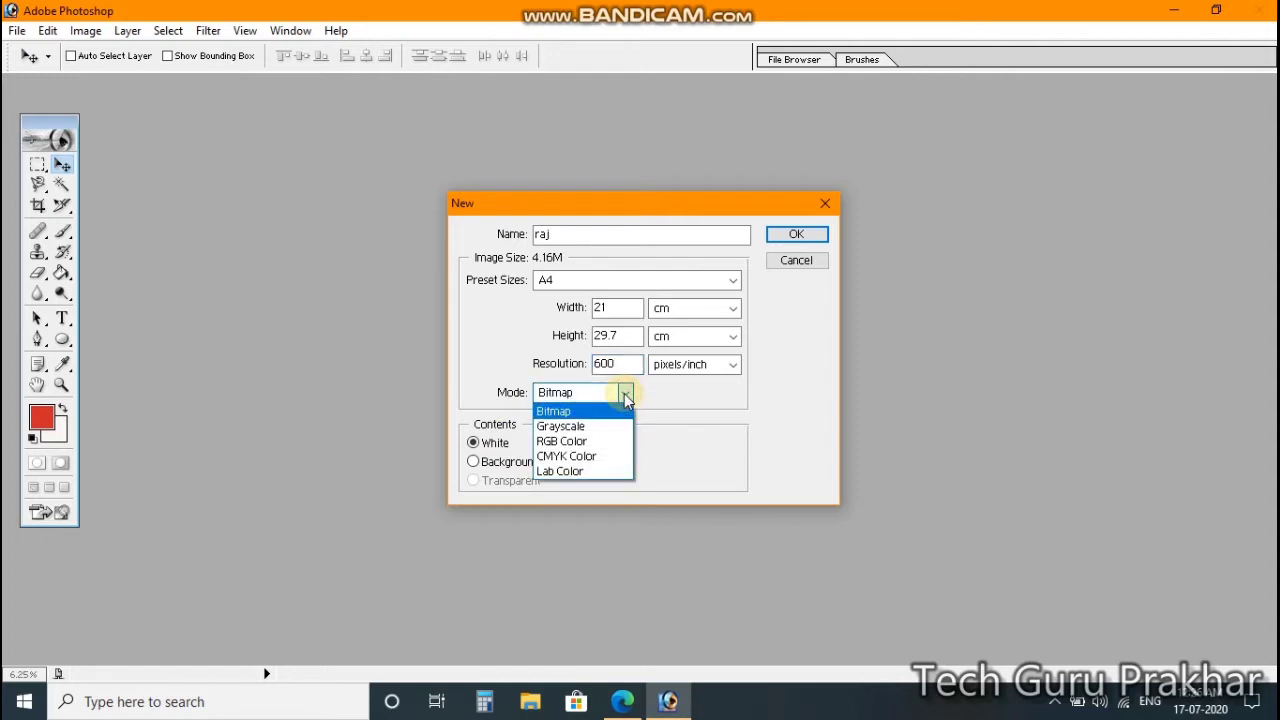
pyautogui.click(592, 442)
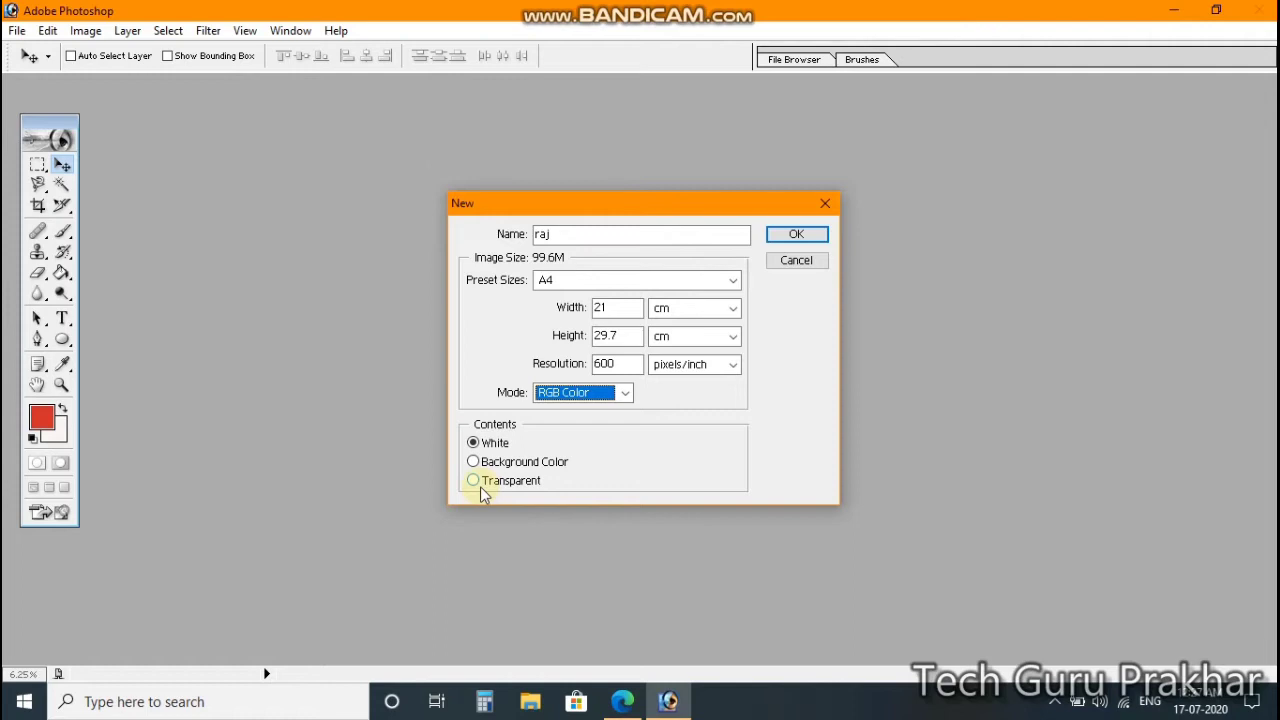
# Step: Create the A4 600 ppi RGB document 'raj' and maximize its window
pyautogui.click(808, 238)
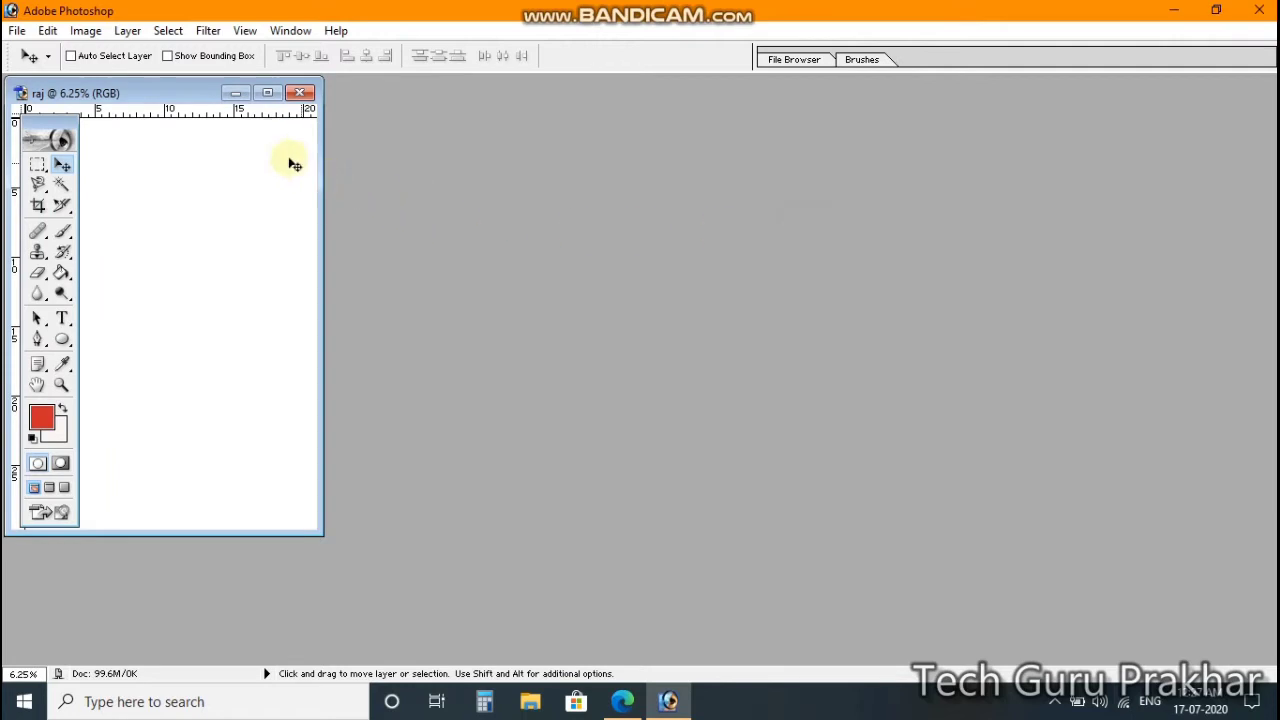
pyautogui.click(268, 94)
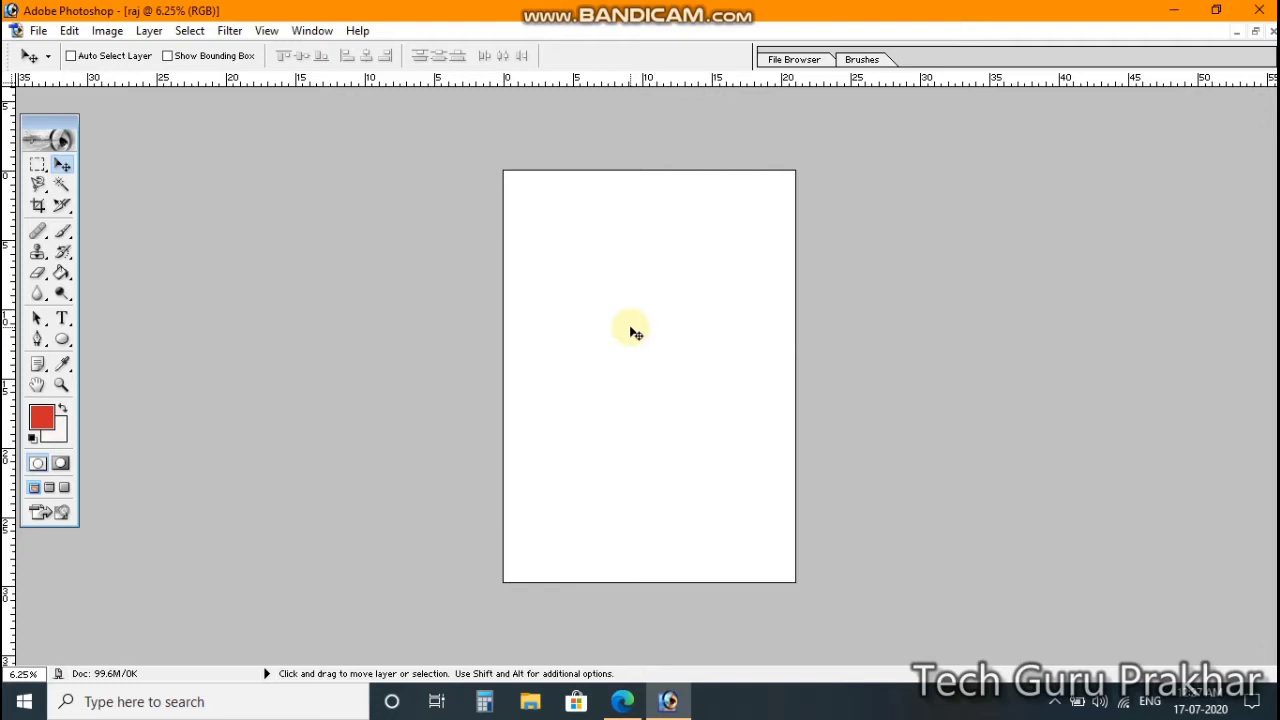
pyautogui.hotkey('ctrl', 'space')
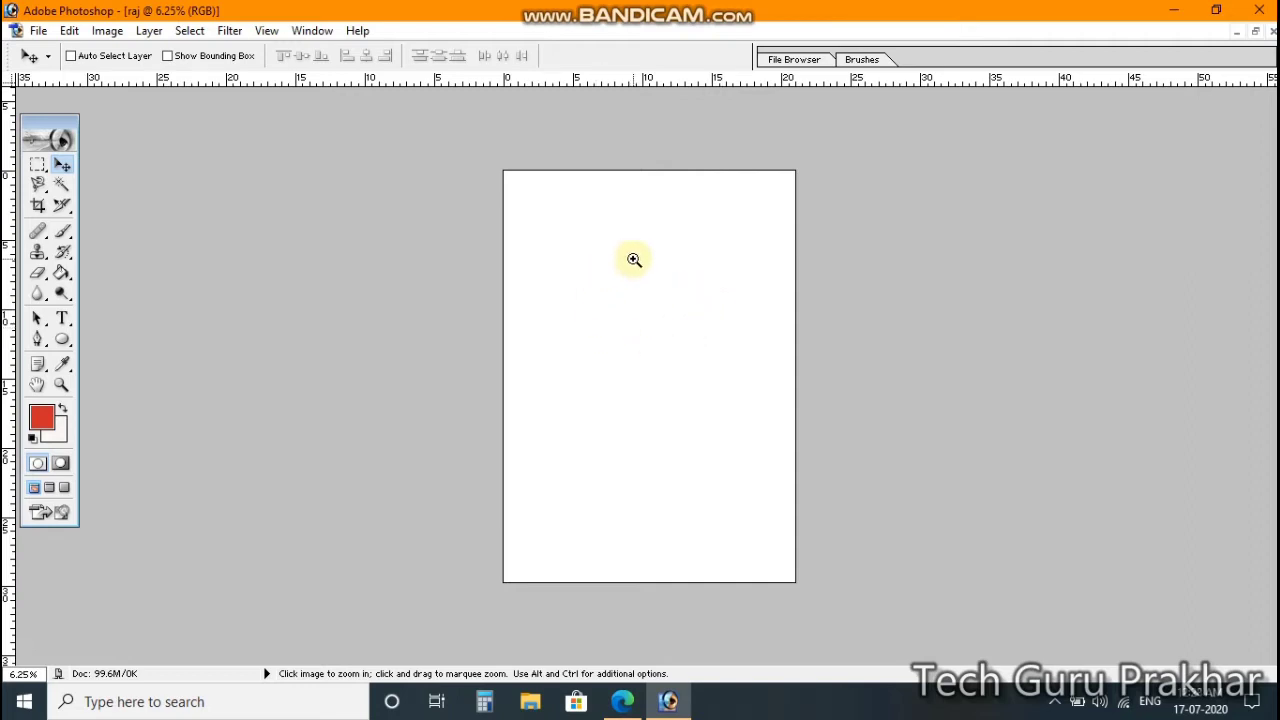
pyautogui.click(662, 331)
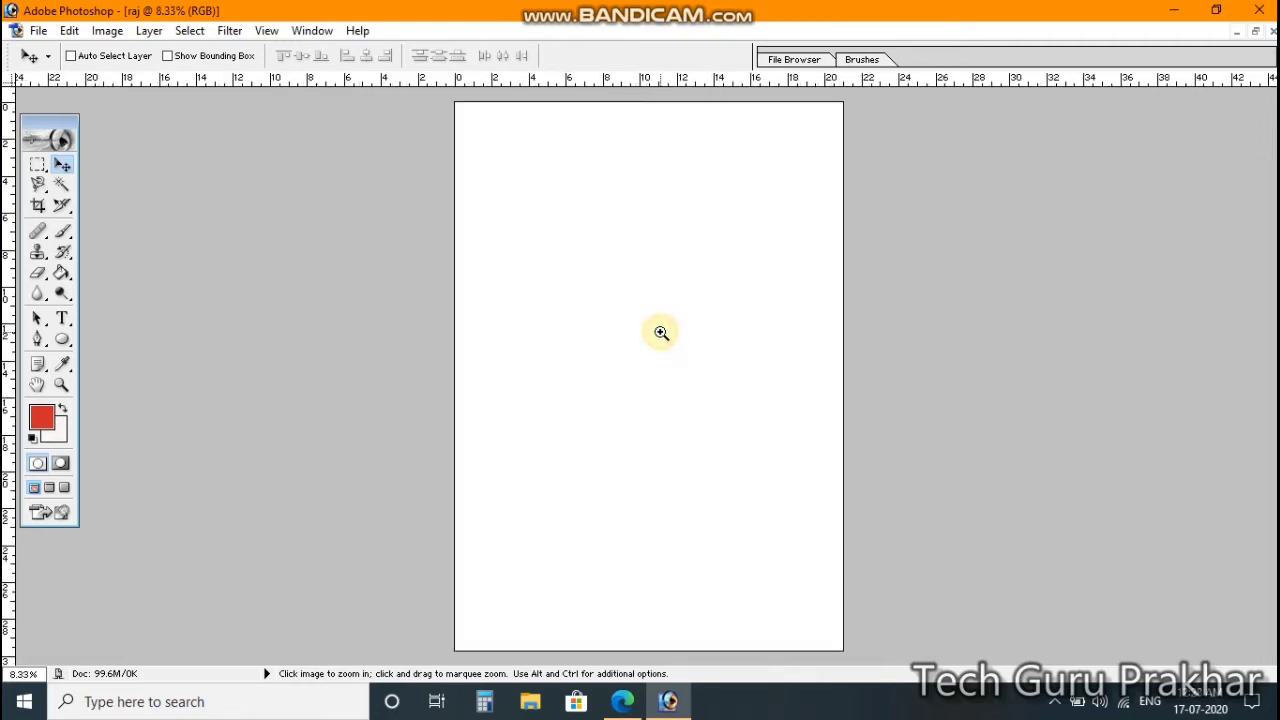
pyautogui.click(661, 332)
pyautogui.click(661, 332)
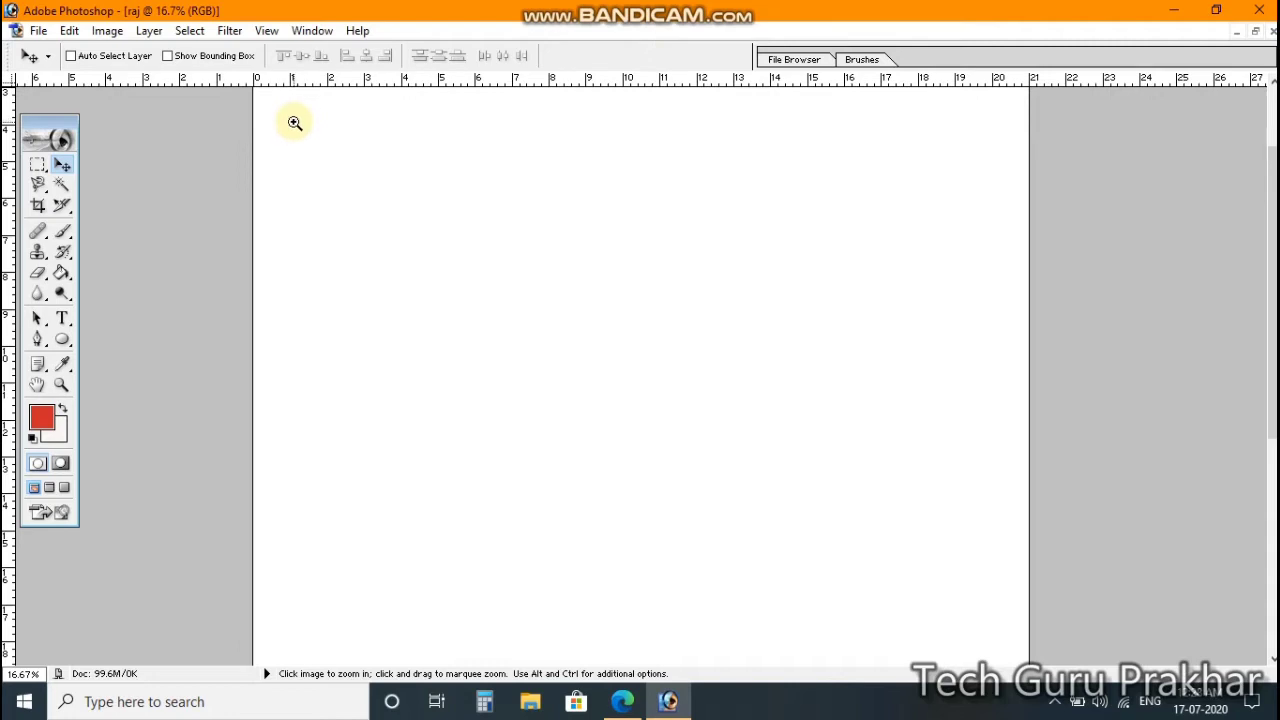
pyautogui.click(294, 122)
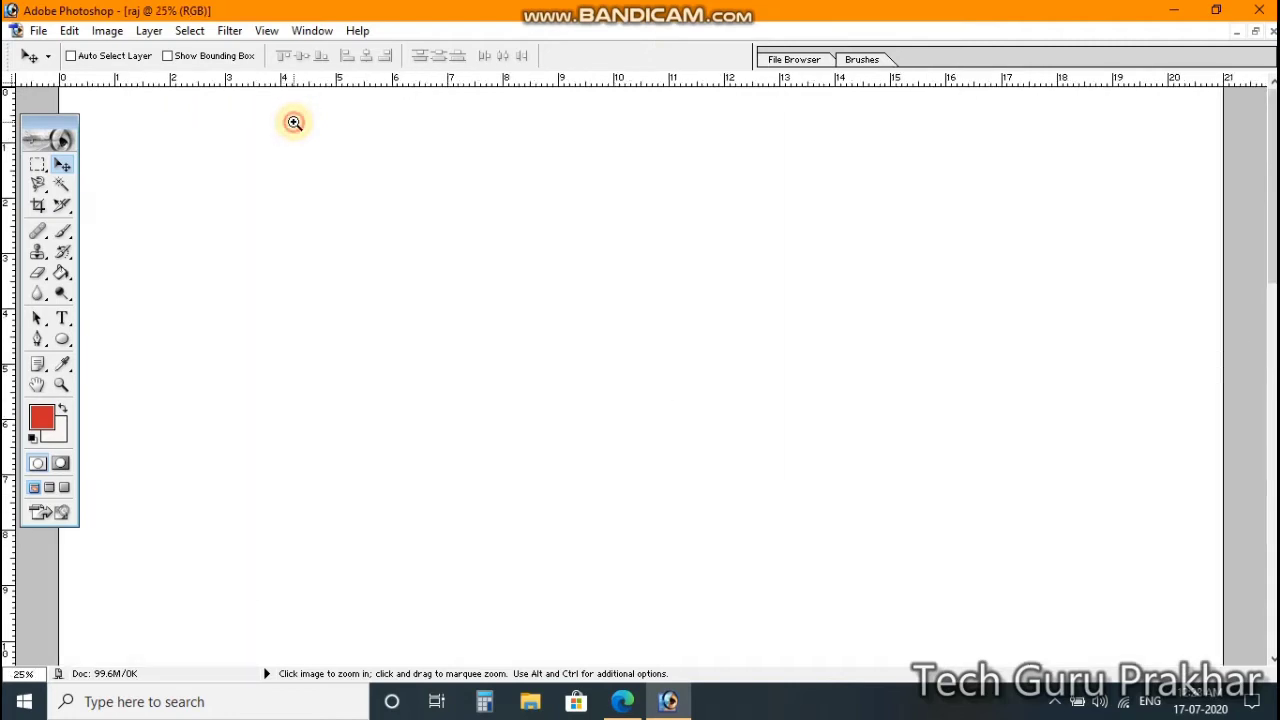
pyautogui.click(294, 122)
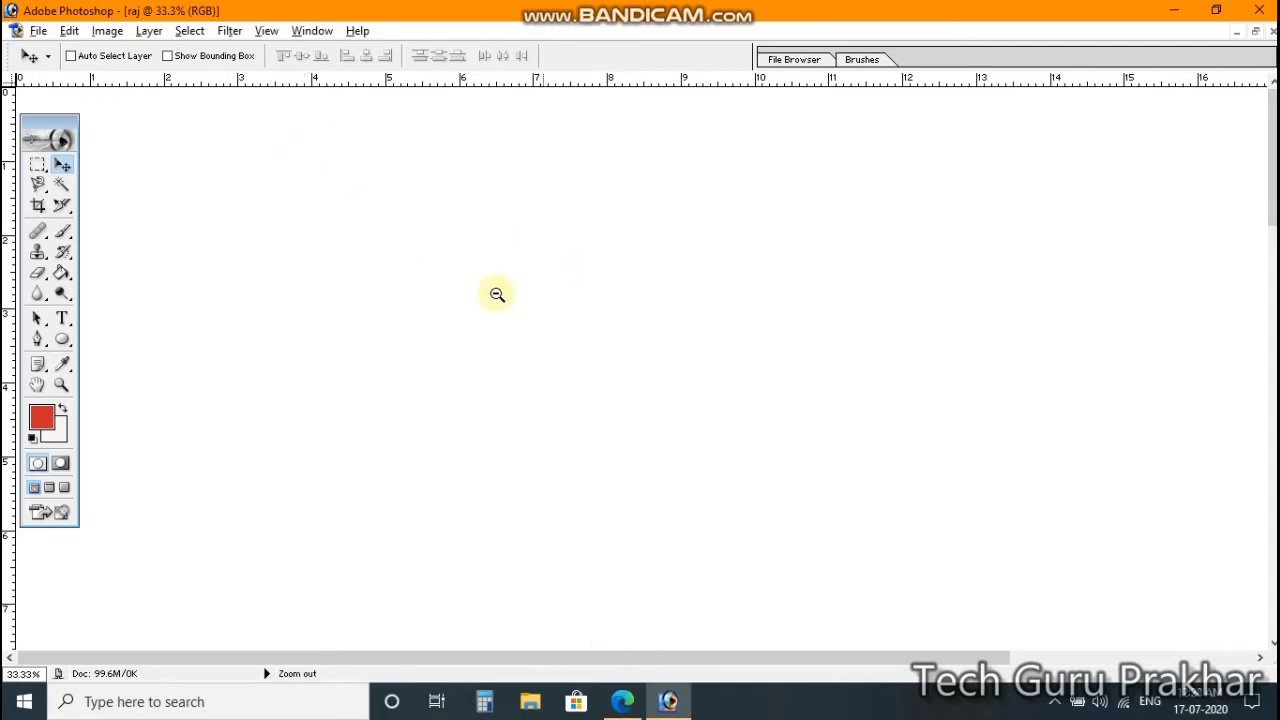
pyautogui.keyDown('alt'); pyautogui.click(492, 231); pyautogui.keyUp('alt')
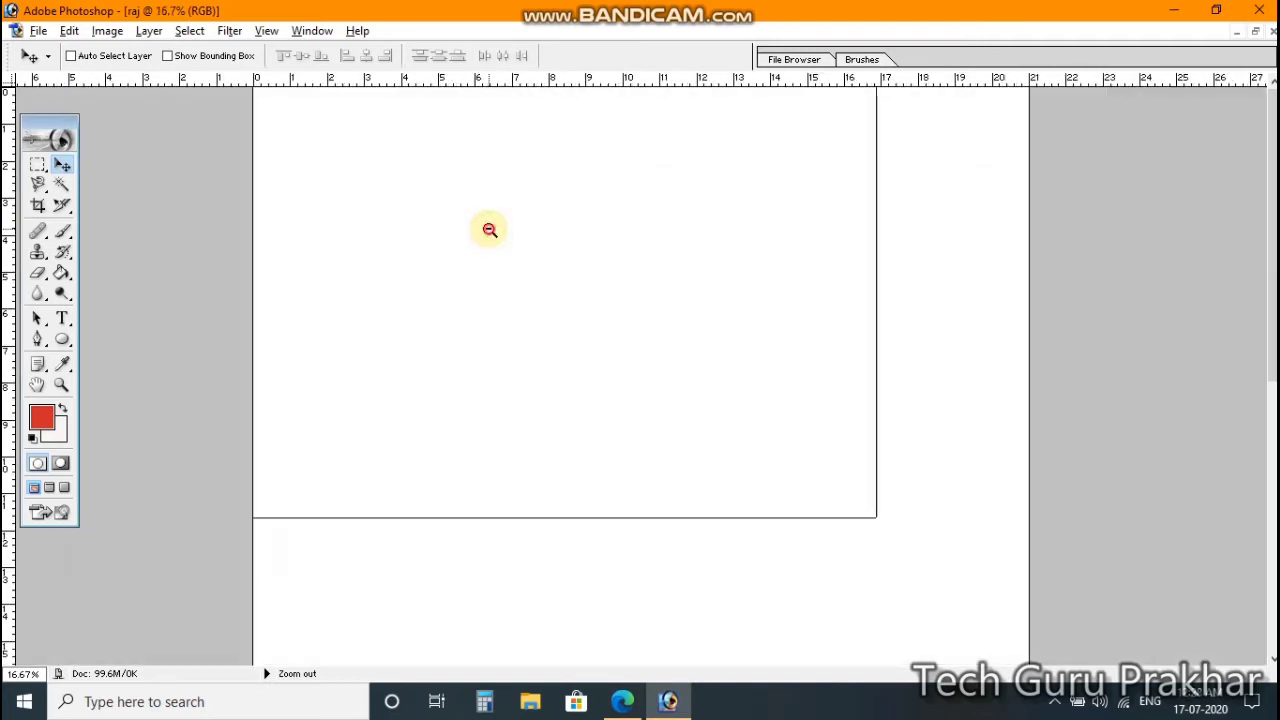
pyautogui.keyDown('alt'); pyautogui.click(489, 230); pyautogui.keyUp('alt')
pyautogui.keyDown('alt'); pyautogui.click(489, 230); pyautogui.keyUp('alt')
pyautogui.keyDown('alt'); pyautogui.click(489, 230); pyautogui.keyUp('alt')
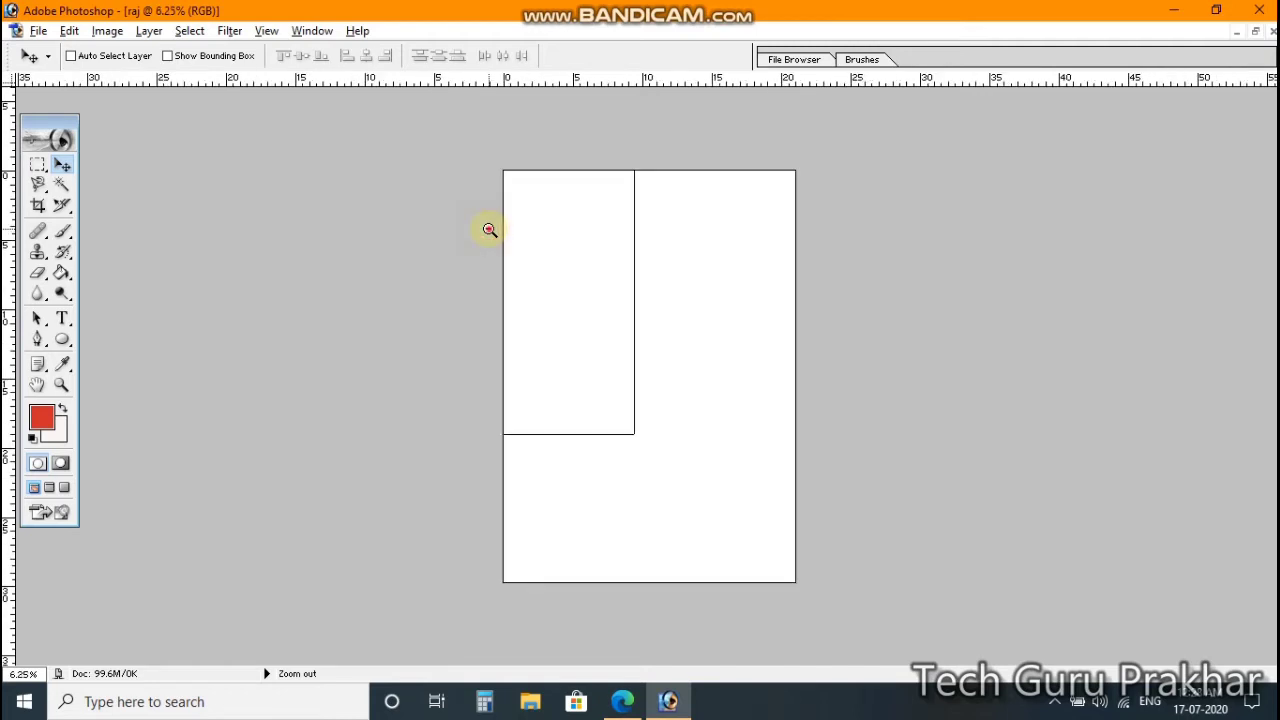
pyautogui.keyDown('alt'); pyautogui.click(489, 230); pyautogui.keyUp('alt')
pyautogui.keyDown('alt'); pyautogui.click(489, 230); pyautogui.keyUp('alt')
pyautogui.keyDown('alt'); pyautogui.click(489, 230); pyautogui.keyUp('alt')
pyautogui.keyDown('alt'); pyautogui.click(489, 230); pyautogui.keyUp('alt')
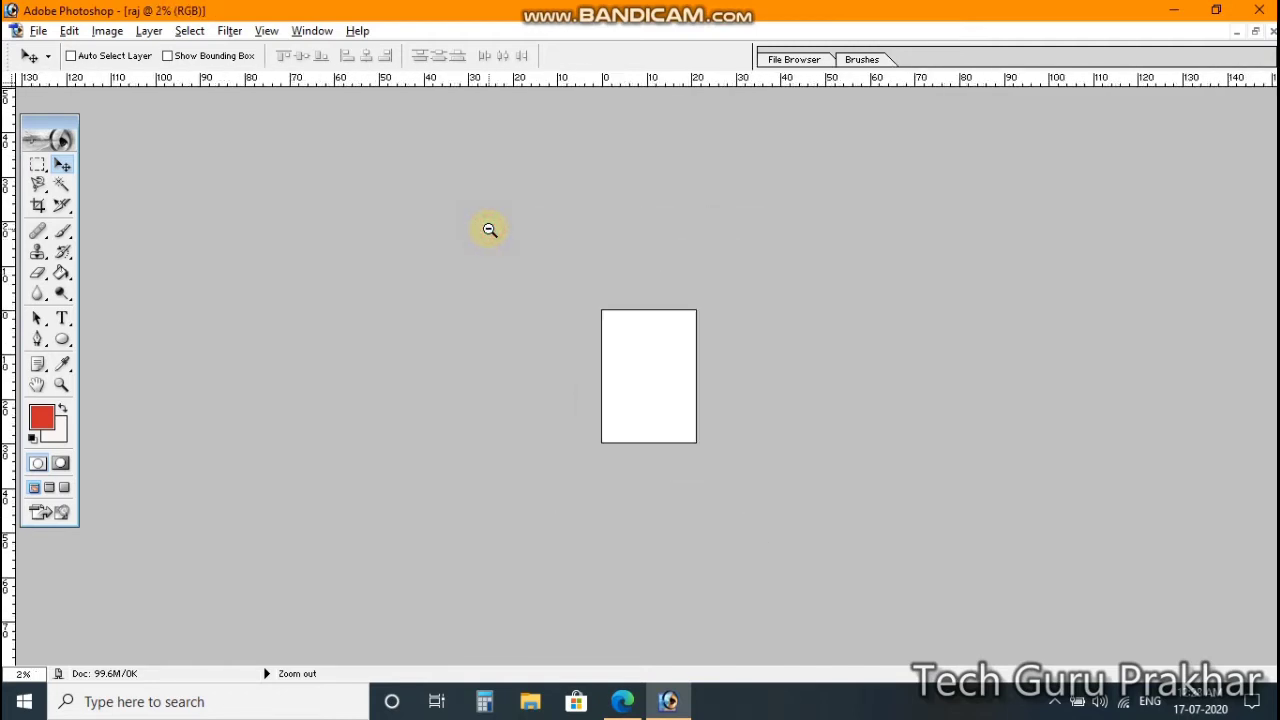
pyautogui.keyDown('alt'); pyautogui.click(489, 230); pyautogui.keyUp('alt')
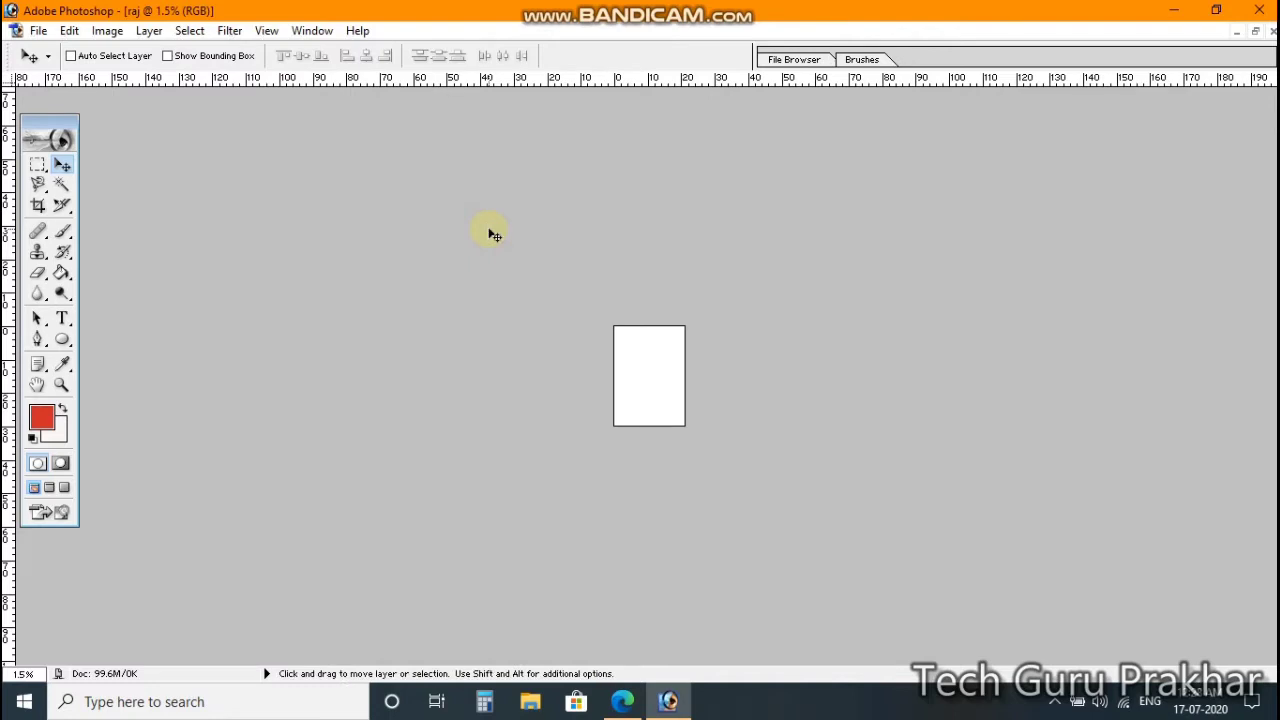
pyautogui.click(650, 375)
pyautogui.click(650, 374)
pyautogui.click(650, 372)
pyautogui.click(650, 371)
pyautogui.click(650, 371)
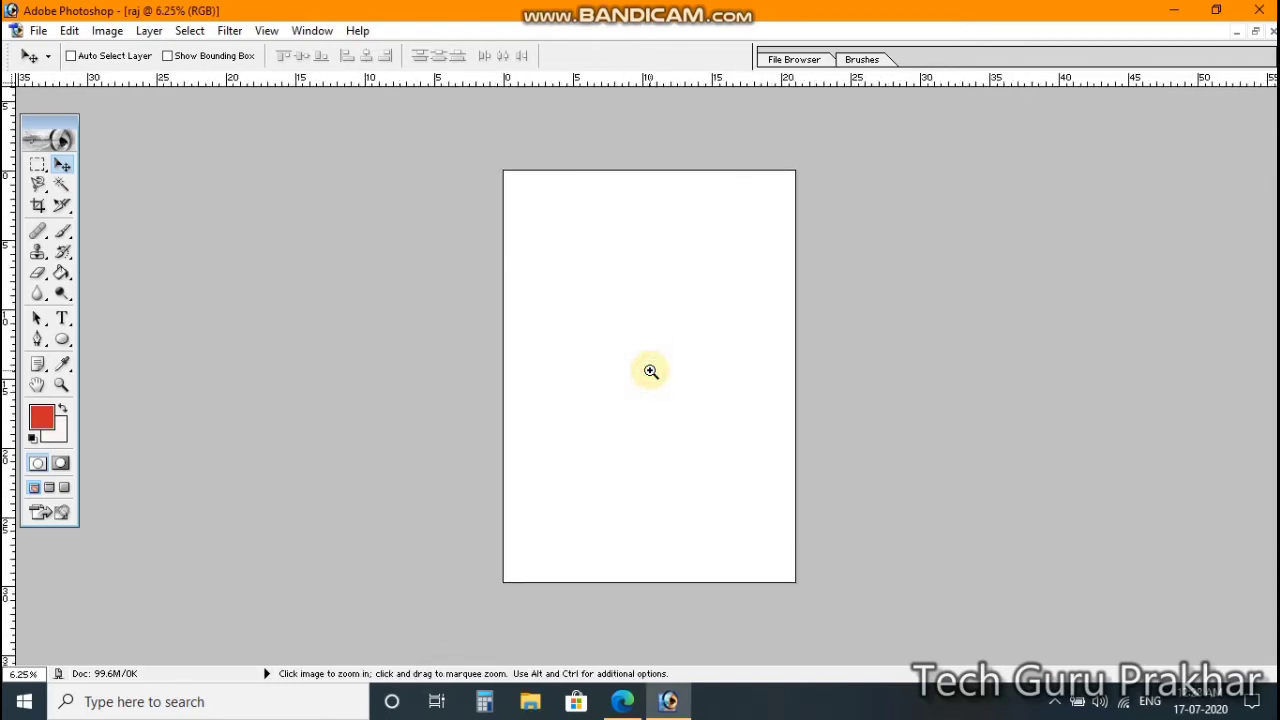
pyautogui.click(650, 371)
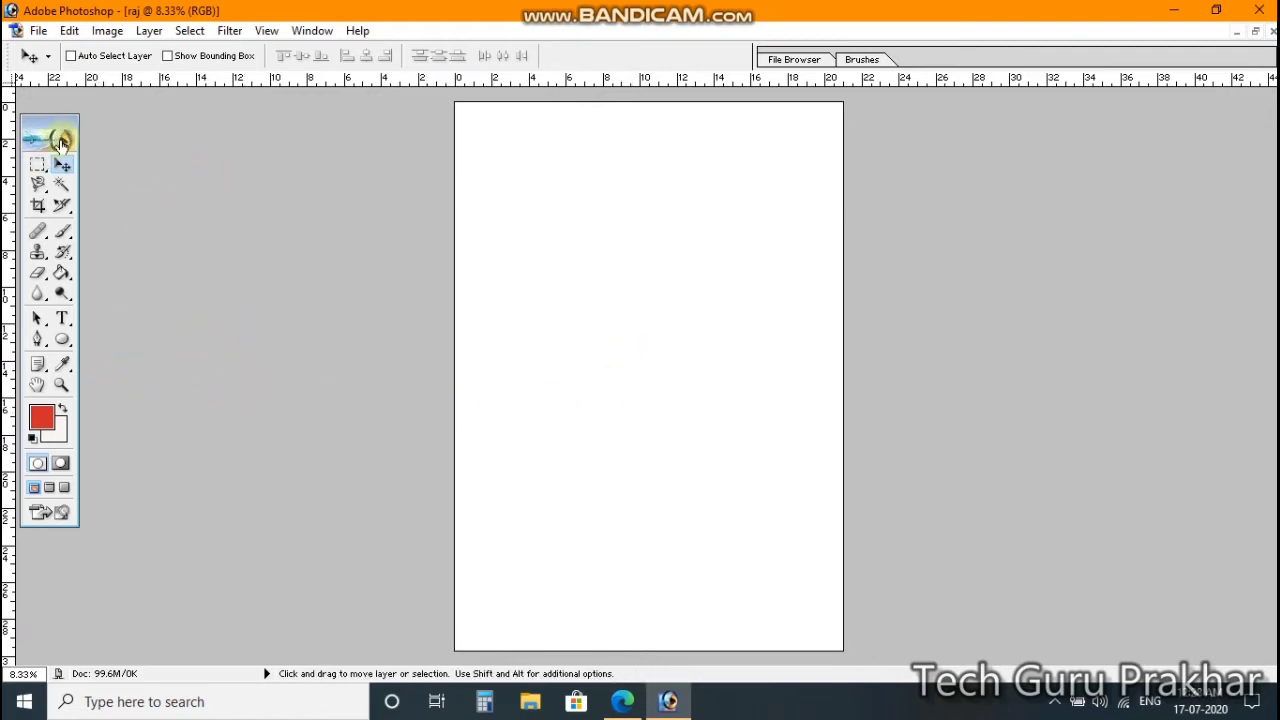
# Step: Draw a rectangular selection on the page, then minimize Photoshop to the desktop
pyautogui.click(40, 168)
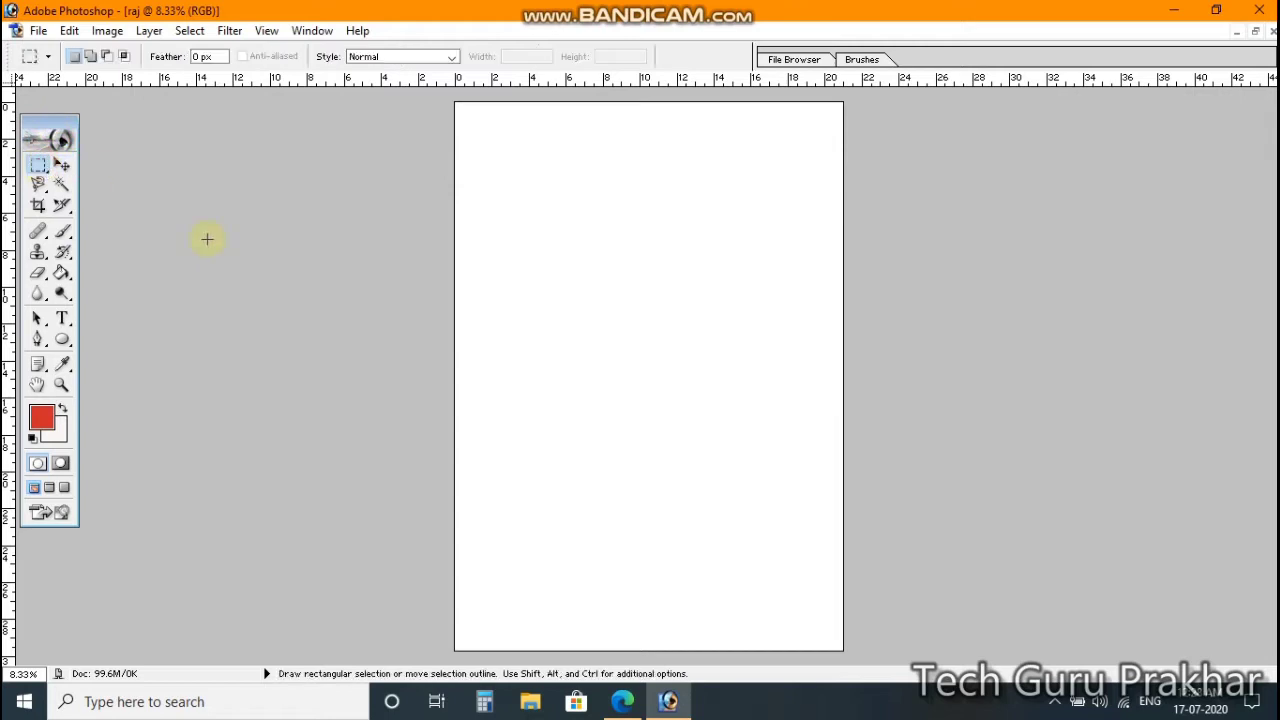
pyautogui.moveTo(511, 203); pyautogui.dragTo(776, 370)
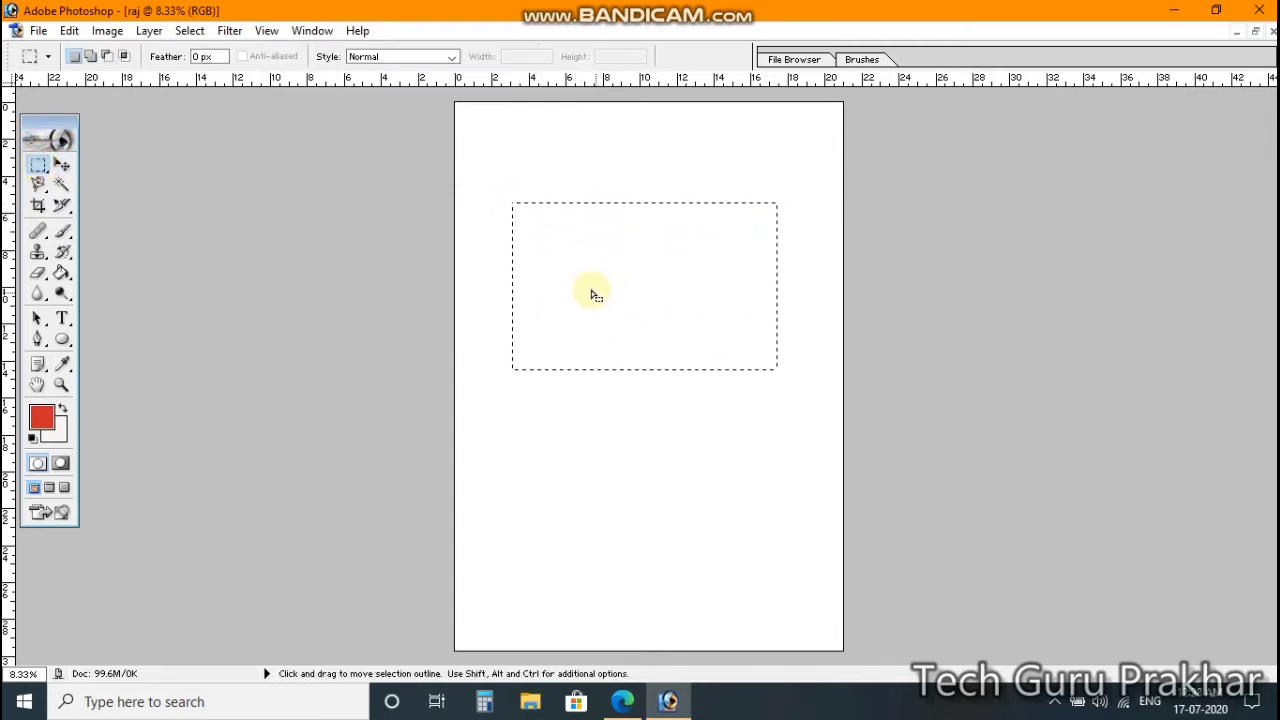
pyautogui.click(64, 165)
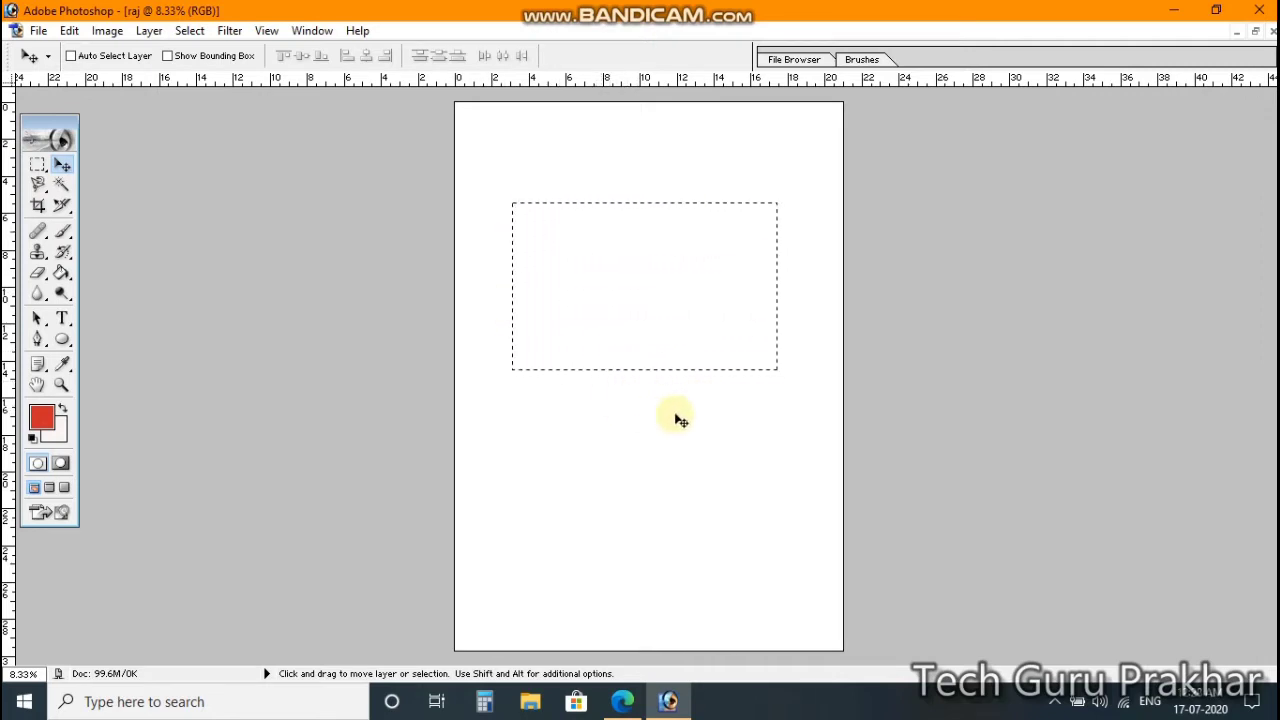
pyautogui.click(1183, 11)
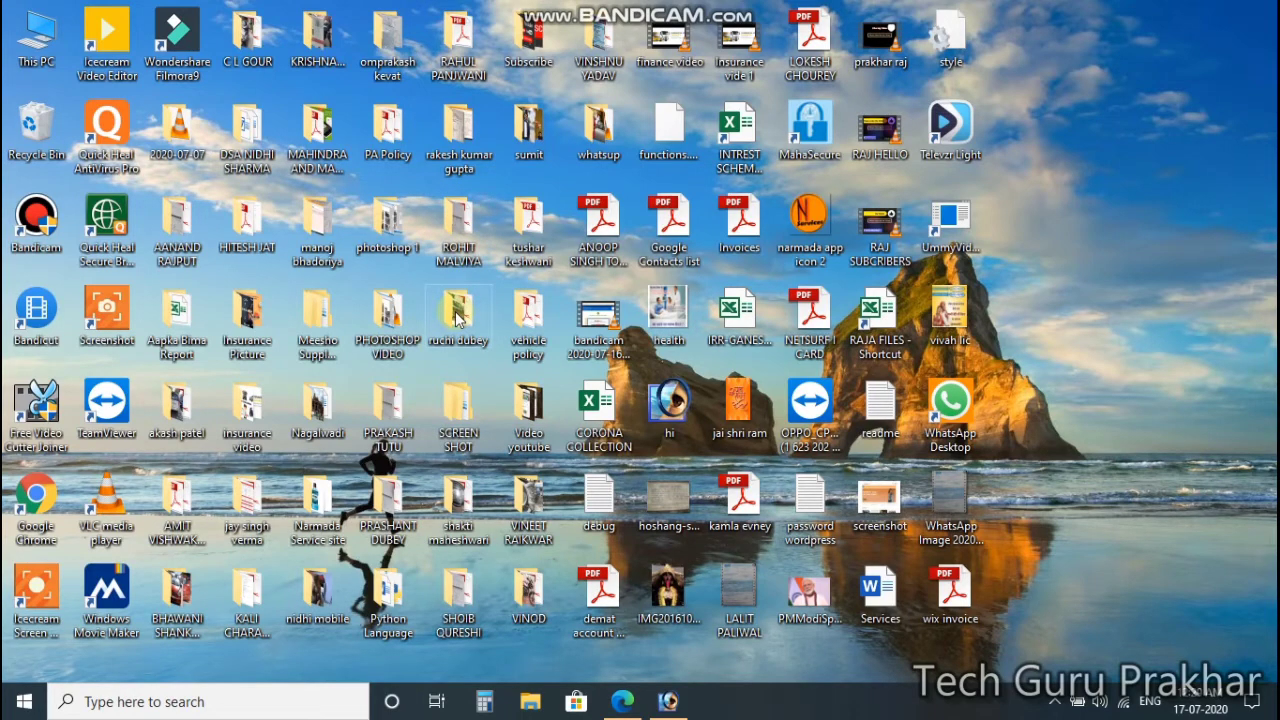
# Step: Open the car-photo folder and preview photos F, C, B, L, M and R
pyautogui.doubleClick(456, 316)
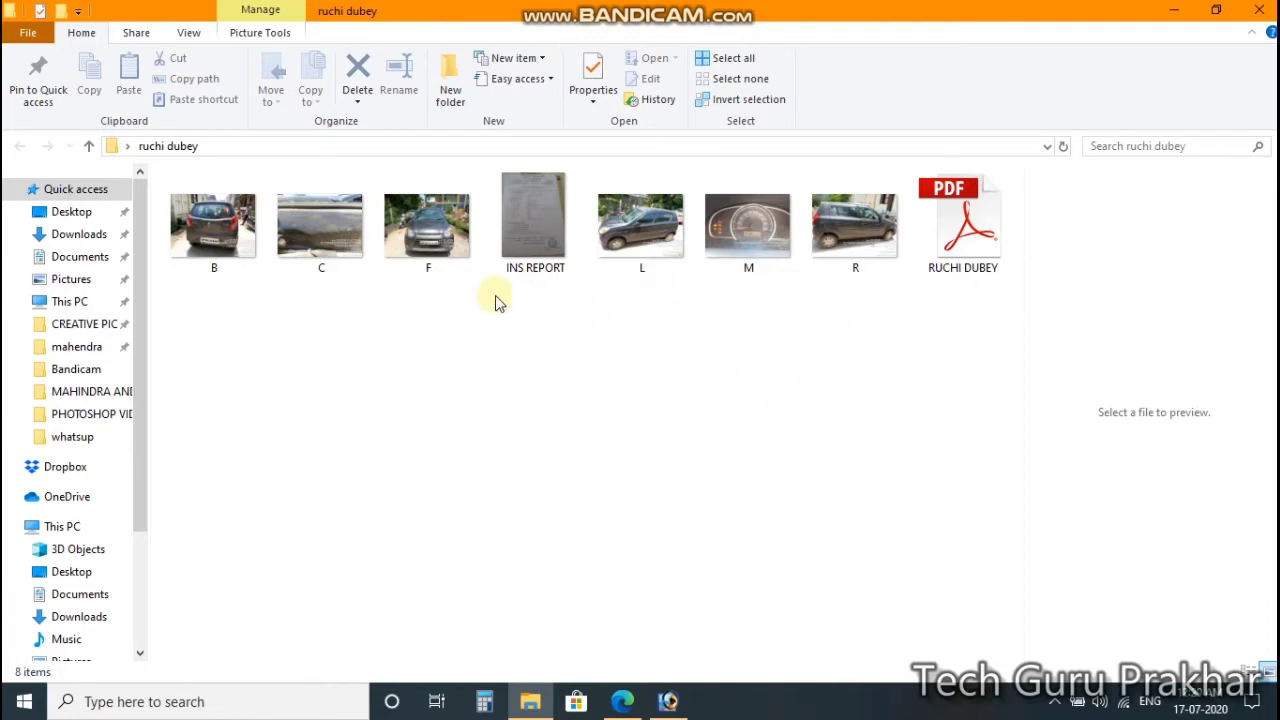
pyautogui.click(430, 238)
pyautogui.click(343, 232)
pyautogui.click(243, 250)
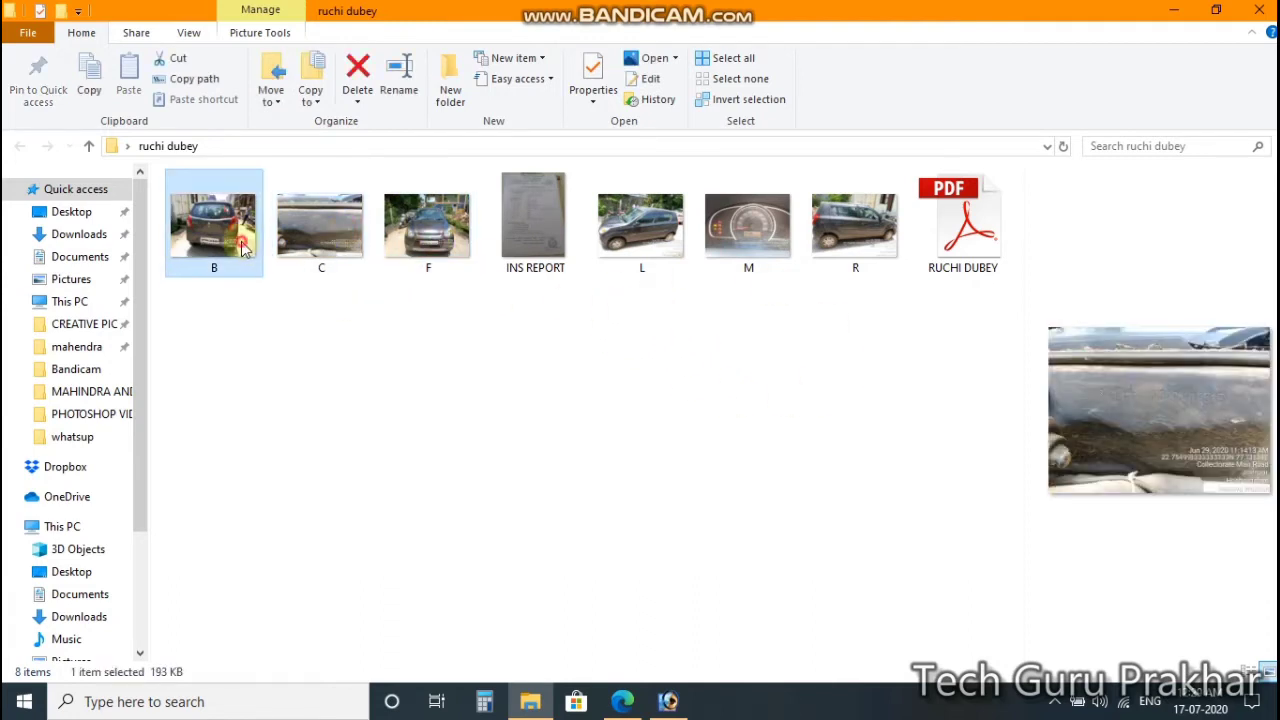
pyautogui.click(640, 228)
pyautogui.click(748, 226)
pyautogui.click(872, 232)
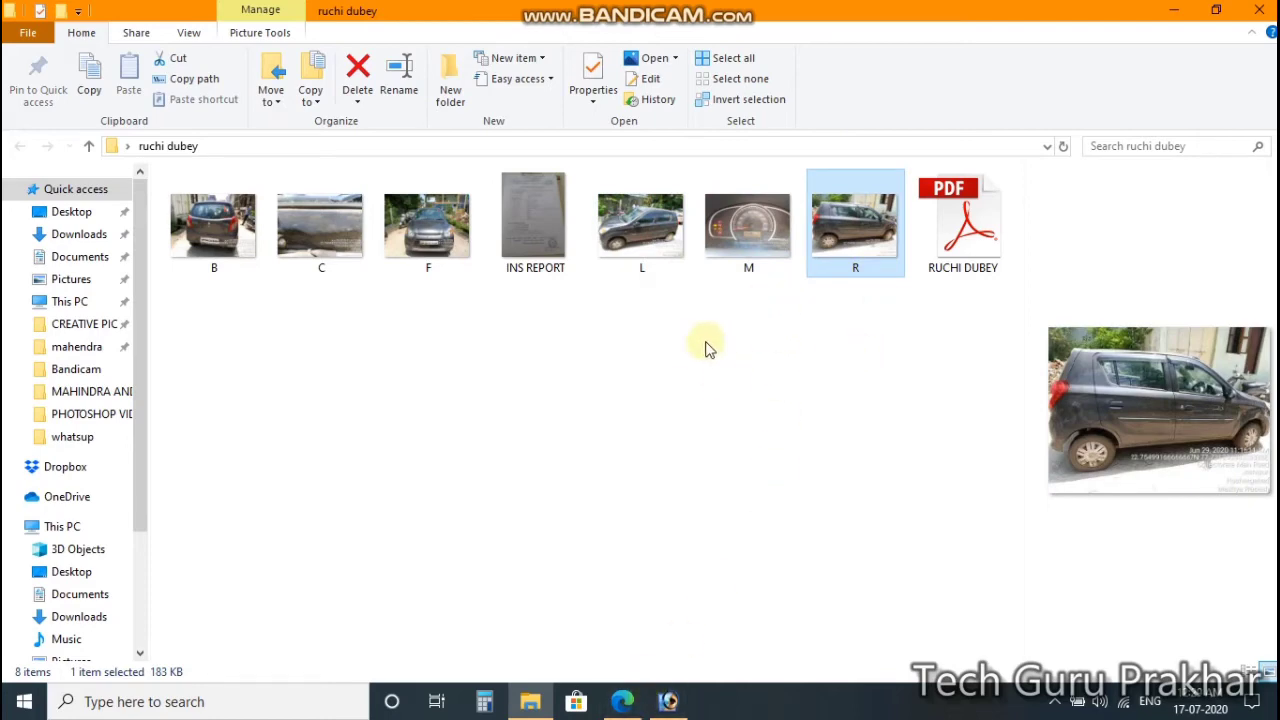
# Step: In Photoshop's Open dialog, browse from the Desktop into the car-photo folder
pyautogui.click(668, 701)
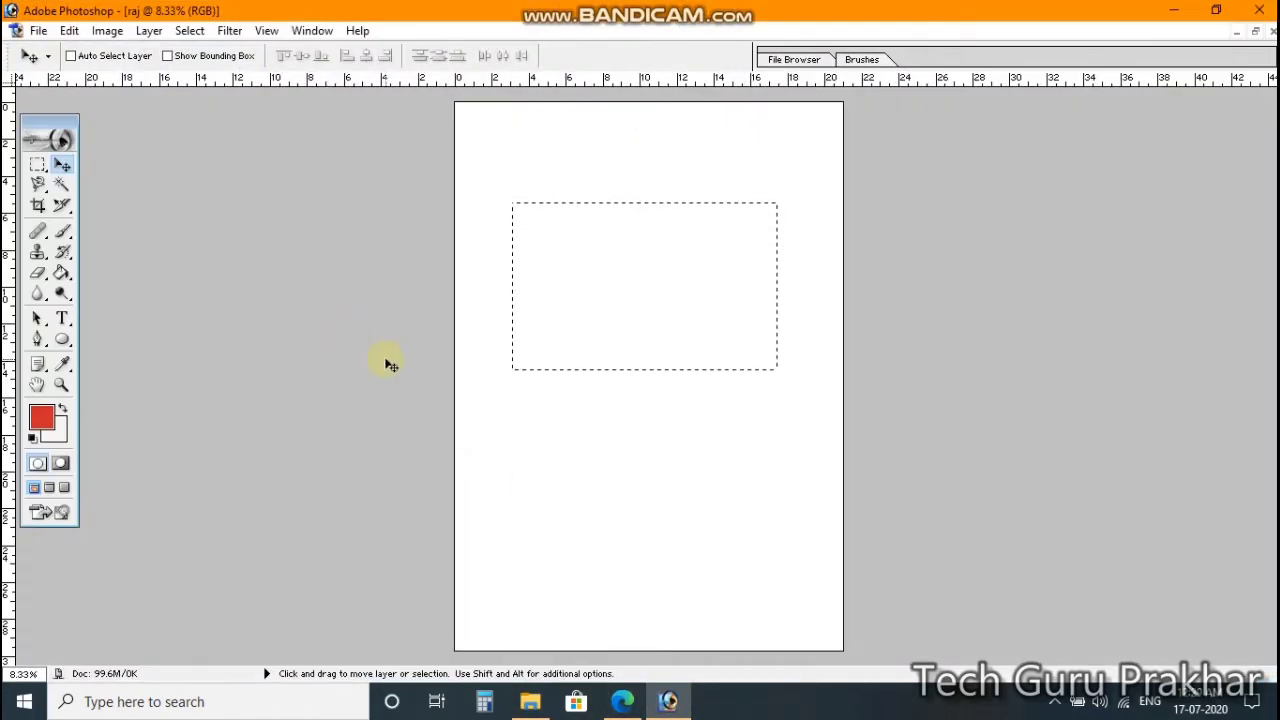
pyautogui.click(38, 30)
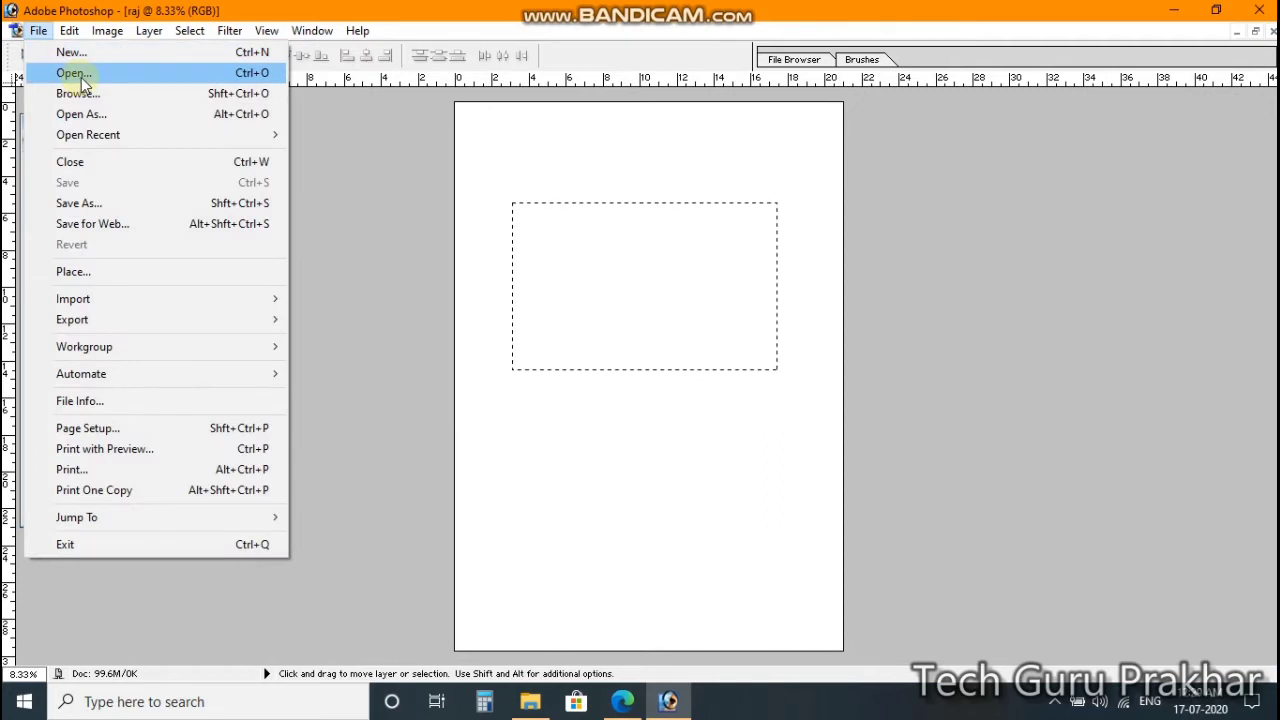
pyautogui.click(74, 73)
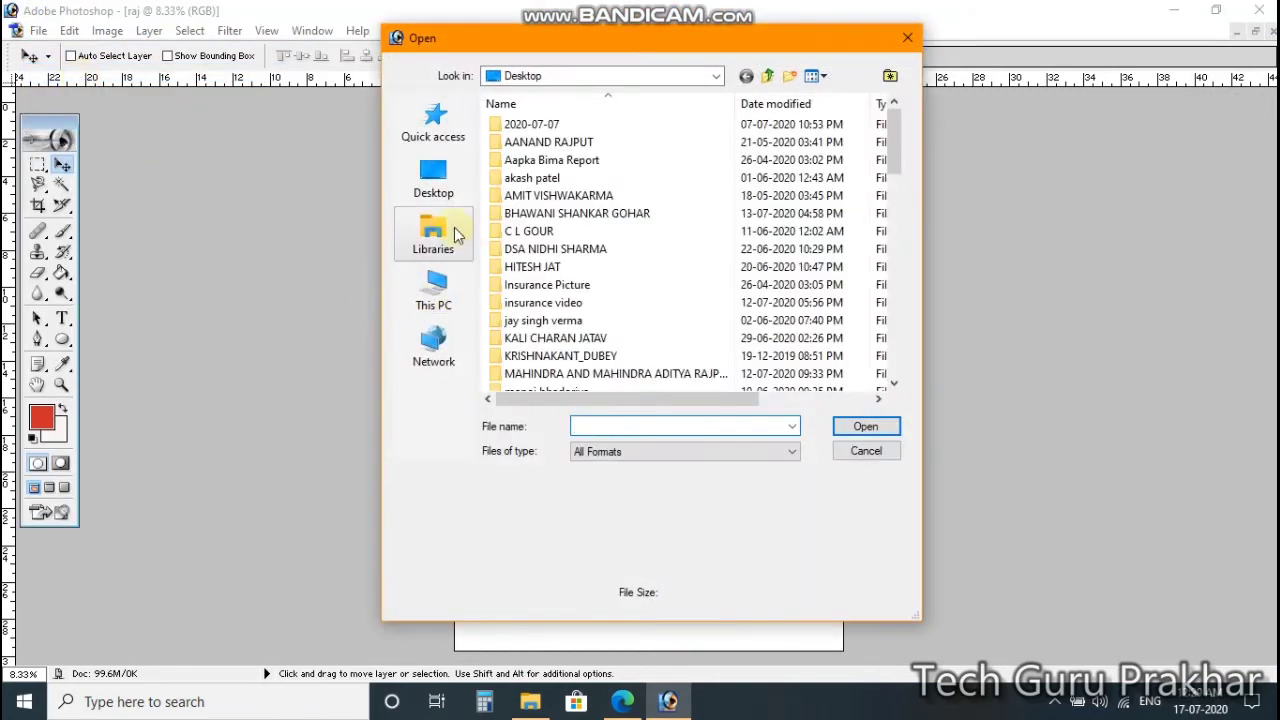
pyautogui.click(438, 185)
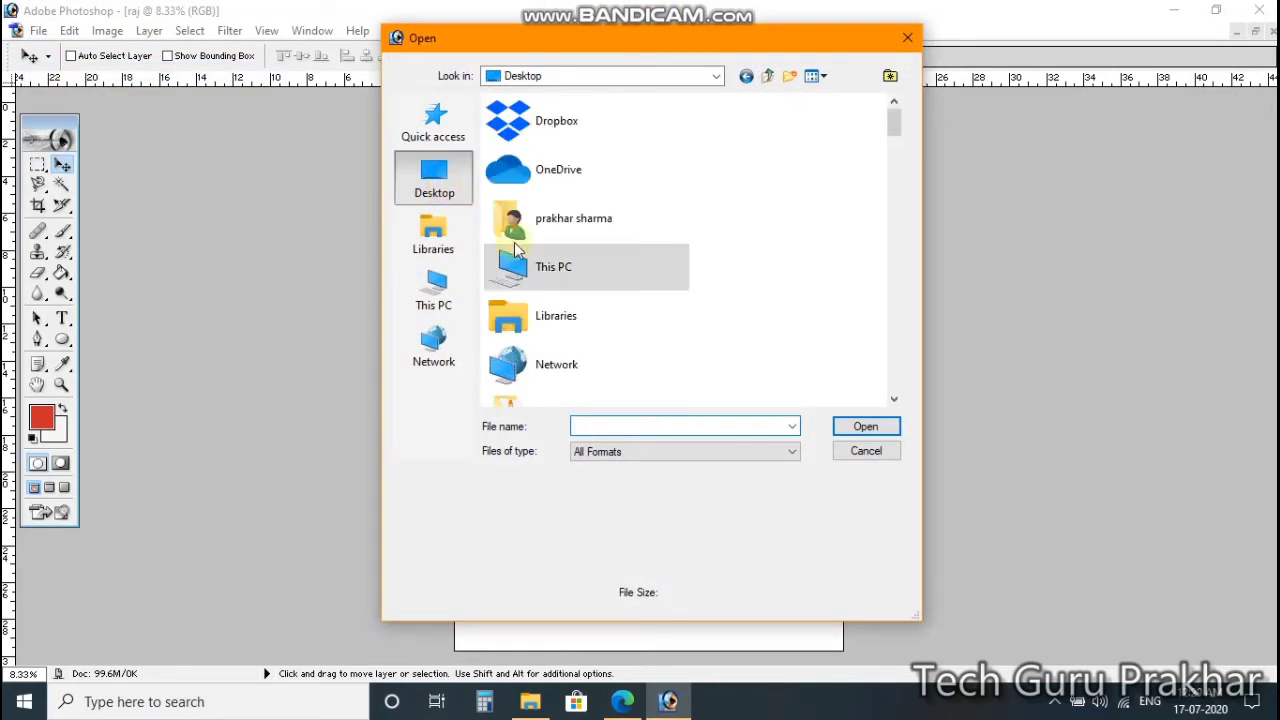
pyautogui.click(569, 319)
pyautogui.write('ru')
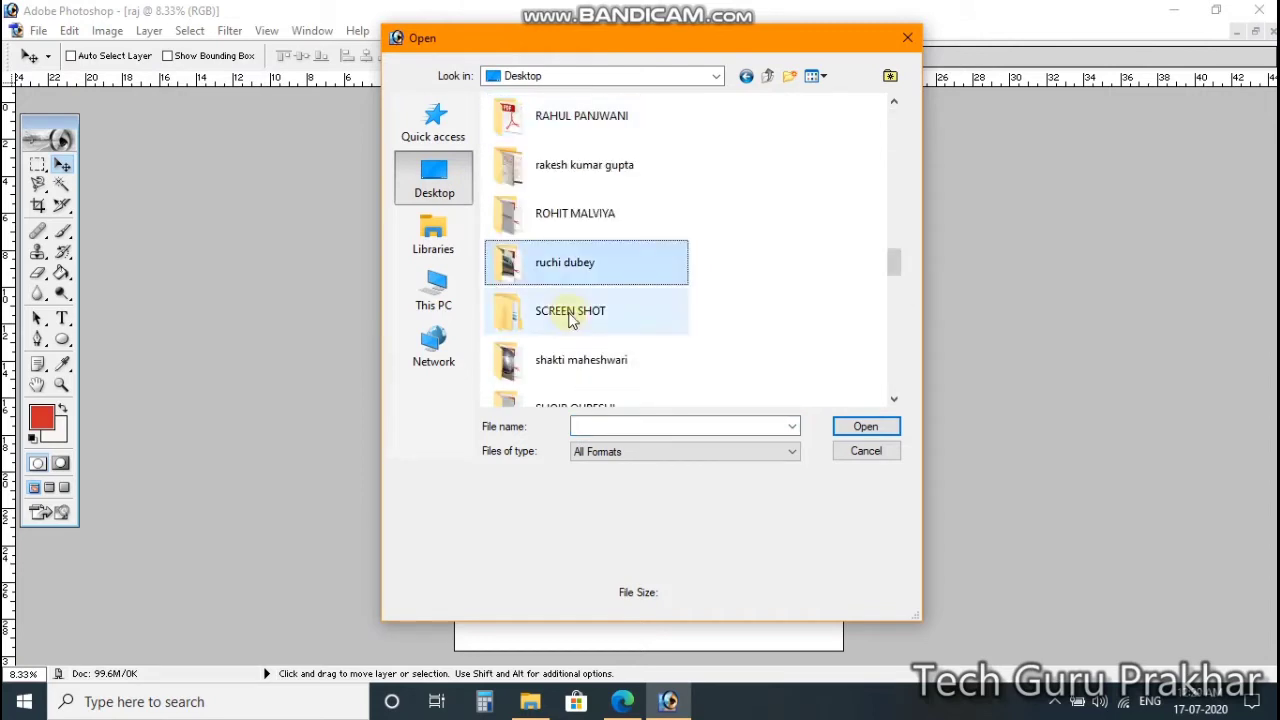
pyautogui.doubleClick(555, 265)
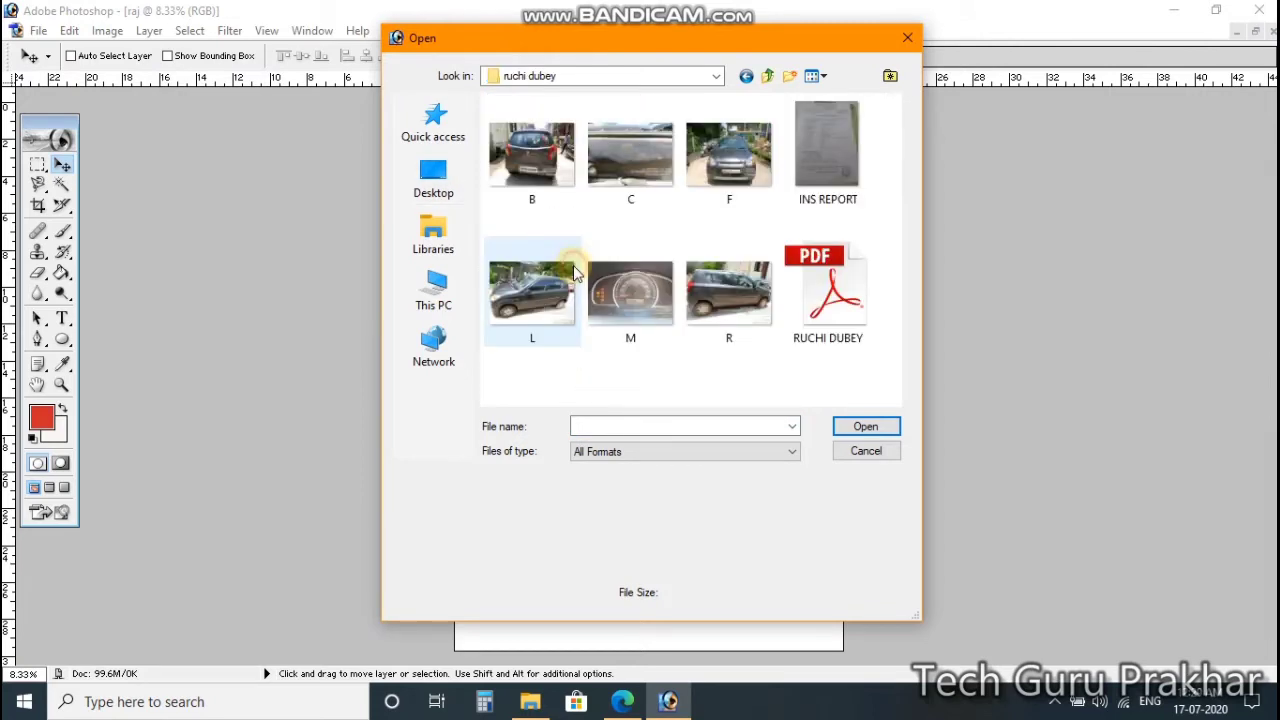
# Step: Open photos B, C and F together, then dismiss the JPEG marker error
pyautogui.click(560, 170)
pyautogui.keyDown('ctrl'); pyautogui.click(645, 172); pyautogui.keyUp('ctrl')
pyautogui.keyDown('ctrl'); pyautogui.click(705, 170); pyautogui.keyUp('ctrl')
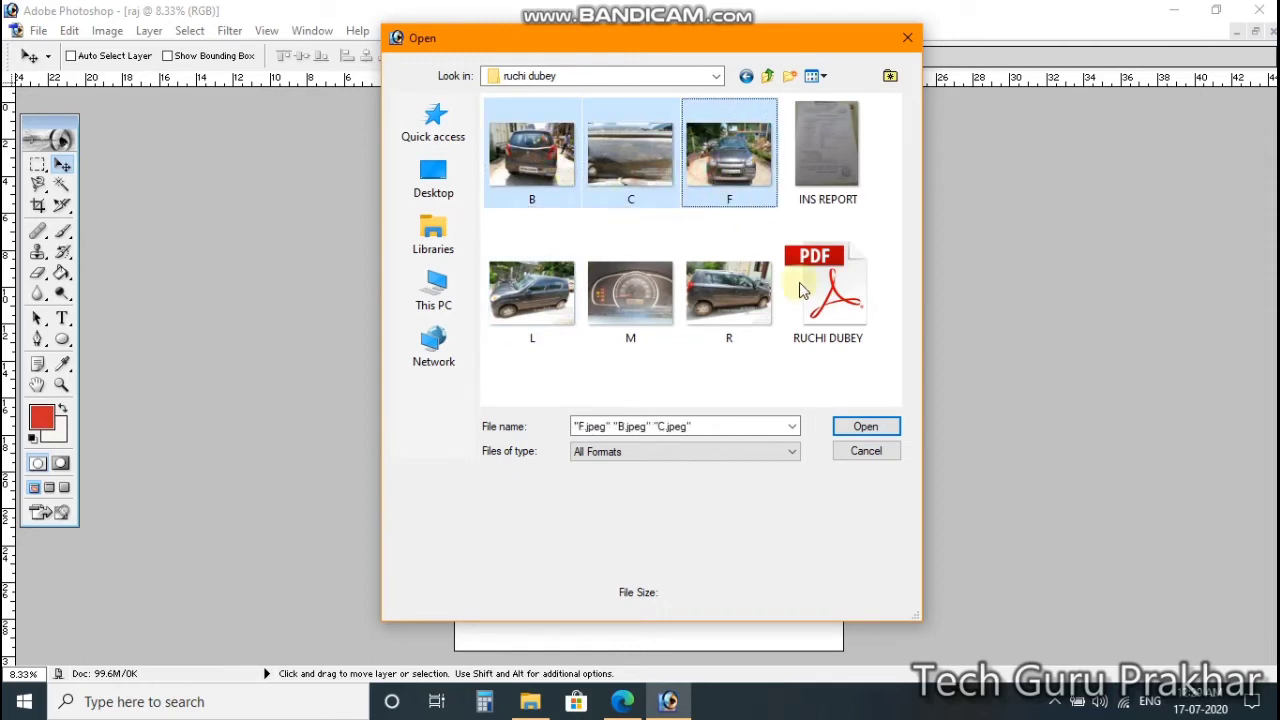
pyautogui.click(866, 428)
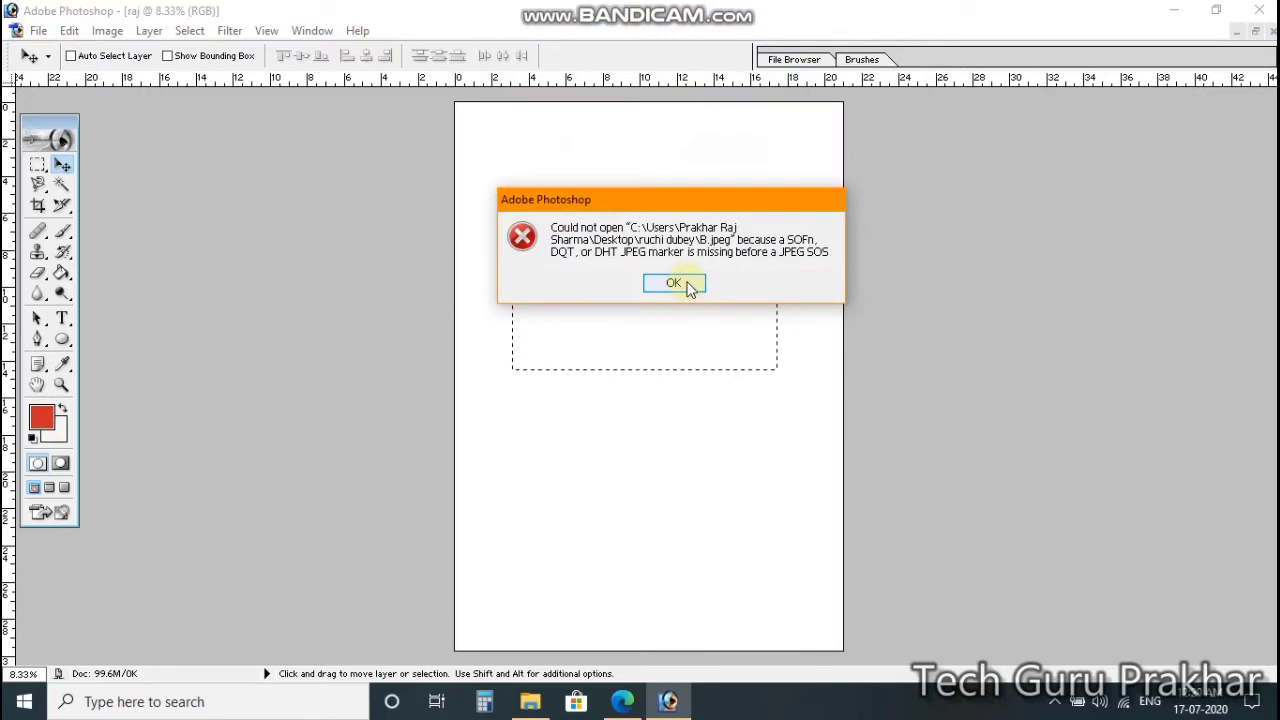
pyautogui.click(688, 285)
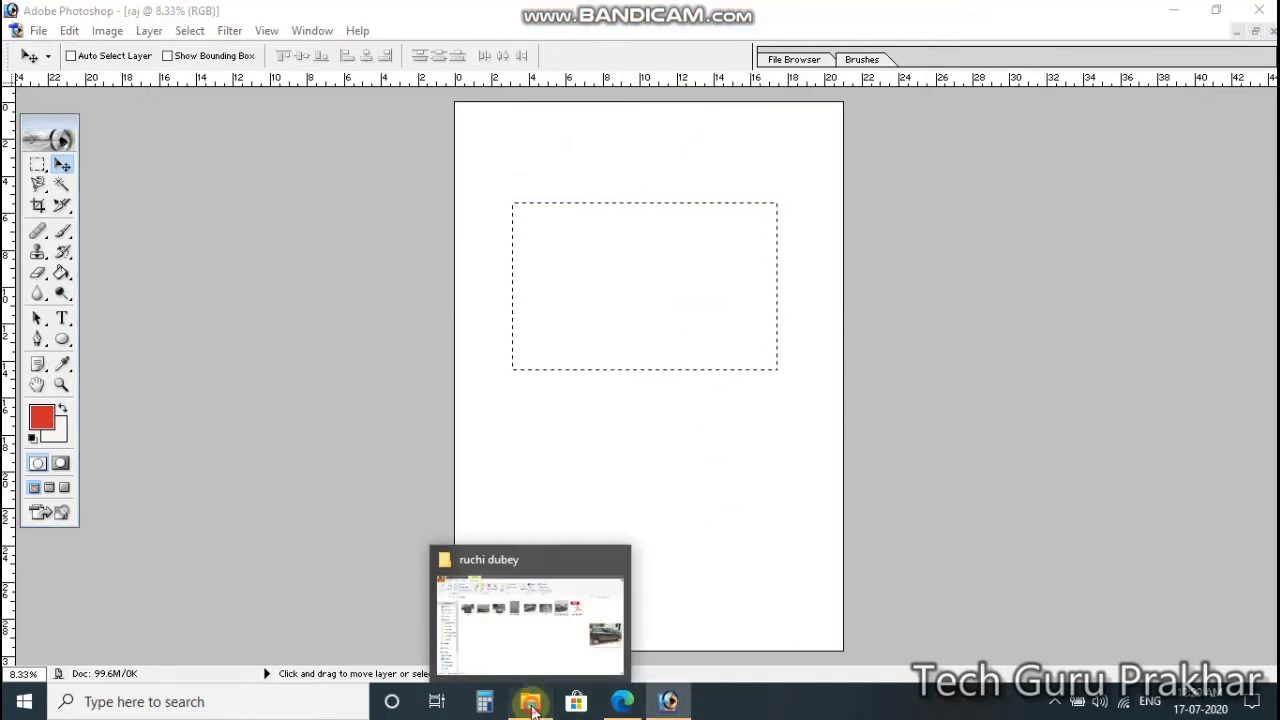
# Step: Drag photo B from Explorer into Photoshop and dismiss the repeated open error
pyautogui.click(530, 701)
pyautogui.click(546, 404)
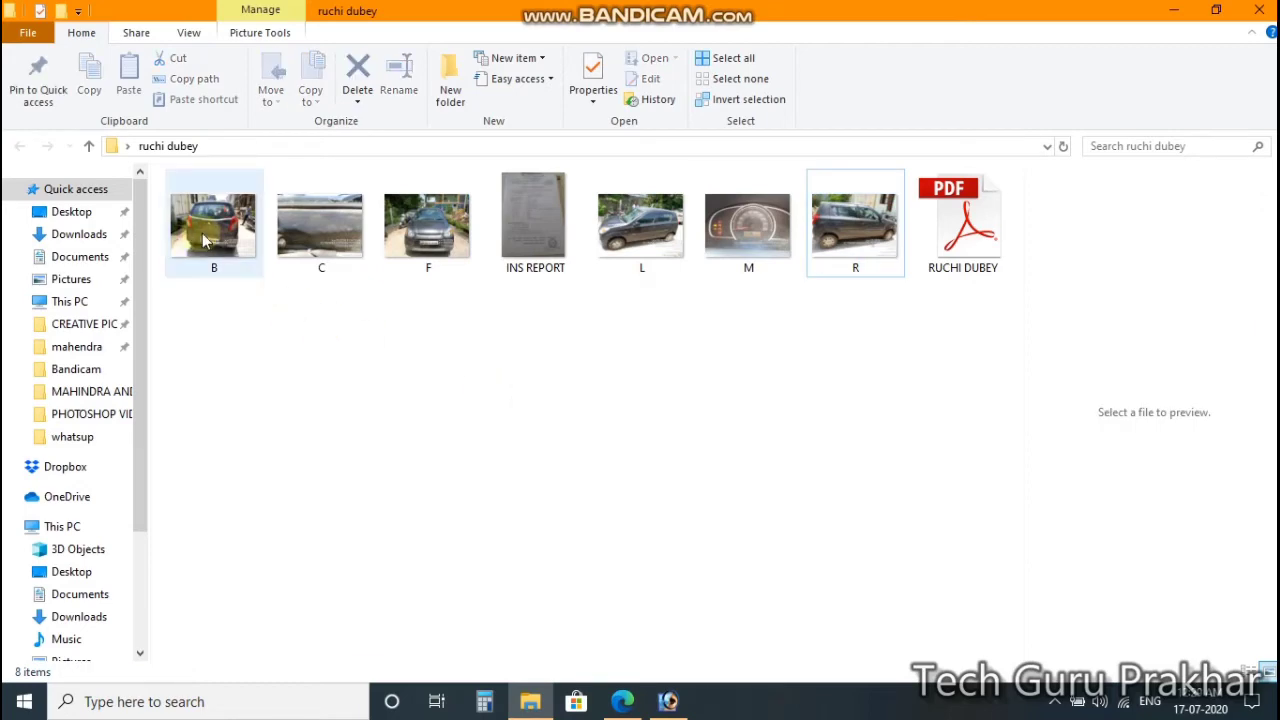
pyautogui.moveTo(204, 241); pyautogui.dragTo(671, 526)
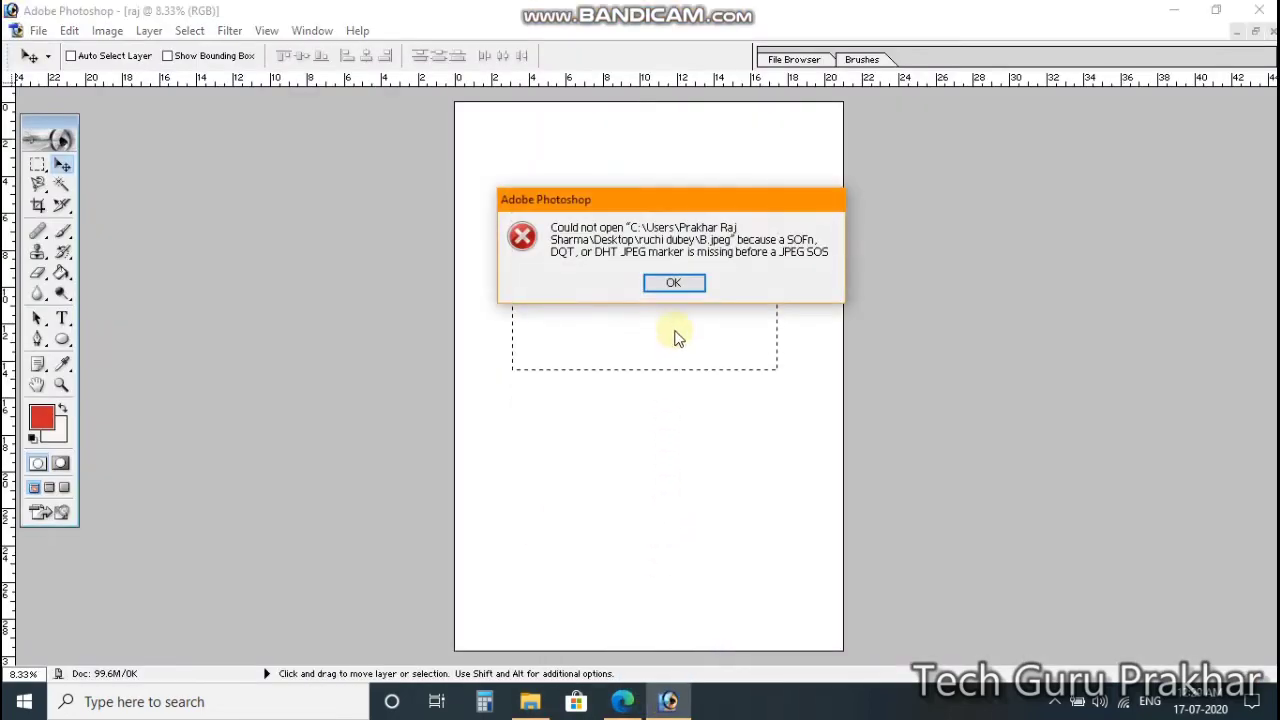
pyautogui.click(666, 283)
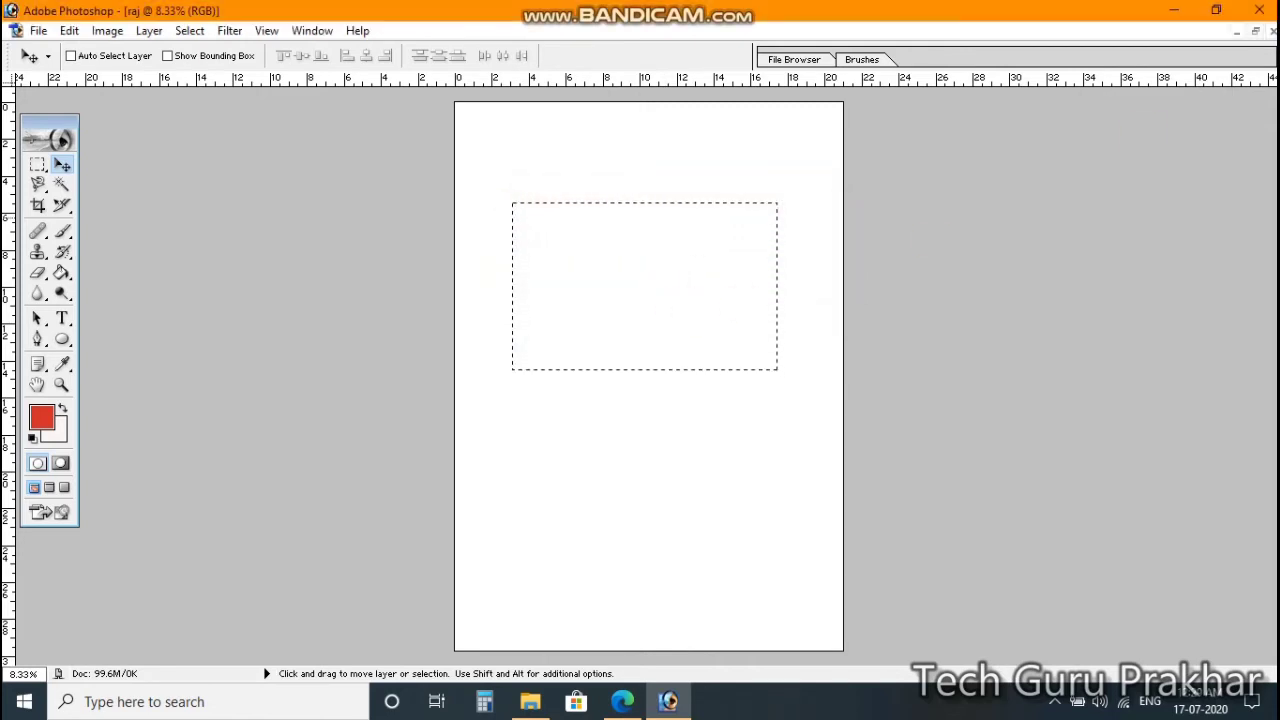
# Step: Open photos B and C in Paint from Explorer, closing Paint afterward
pyautogui.click(527, 705)
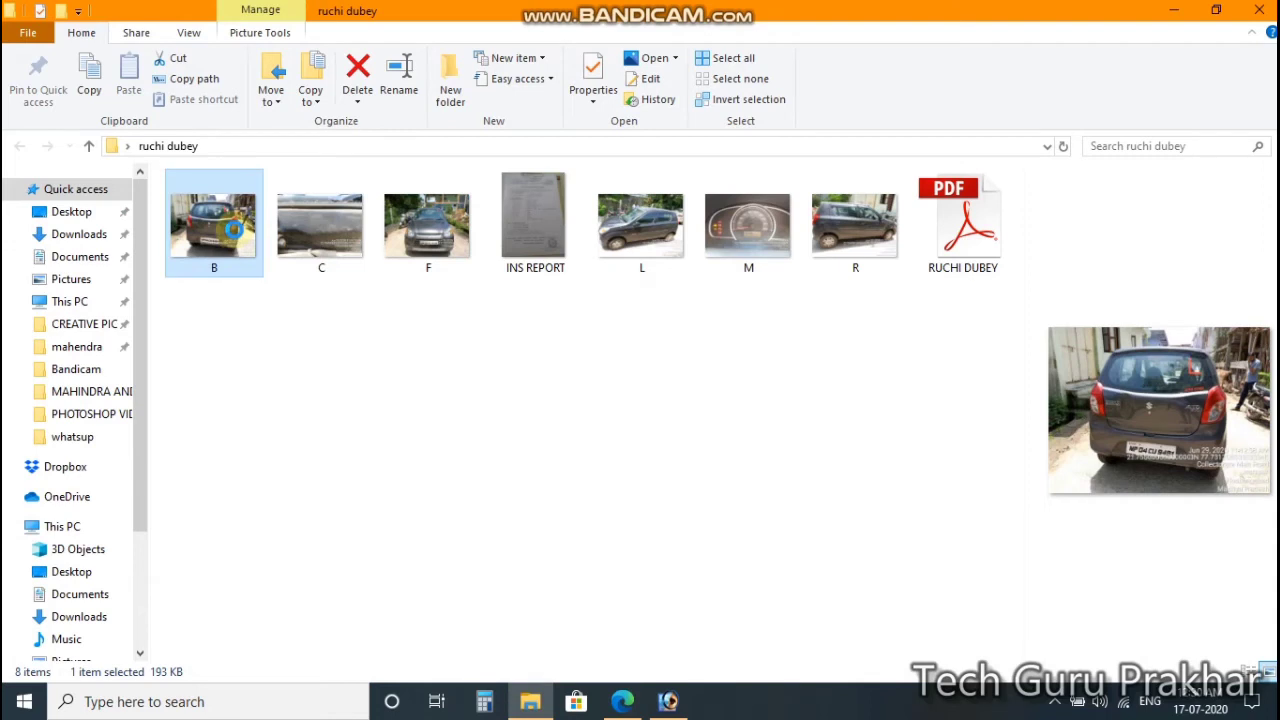
pyautogui.rightClick(233, 228)
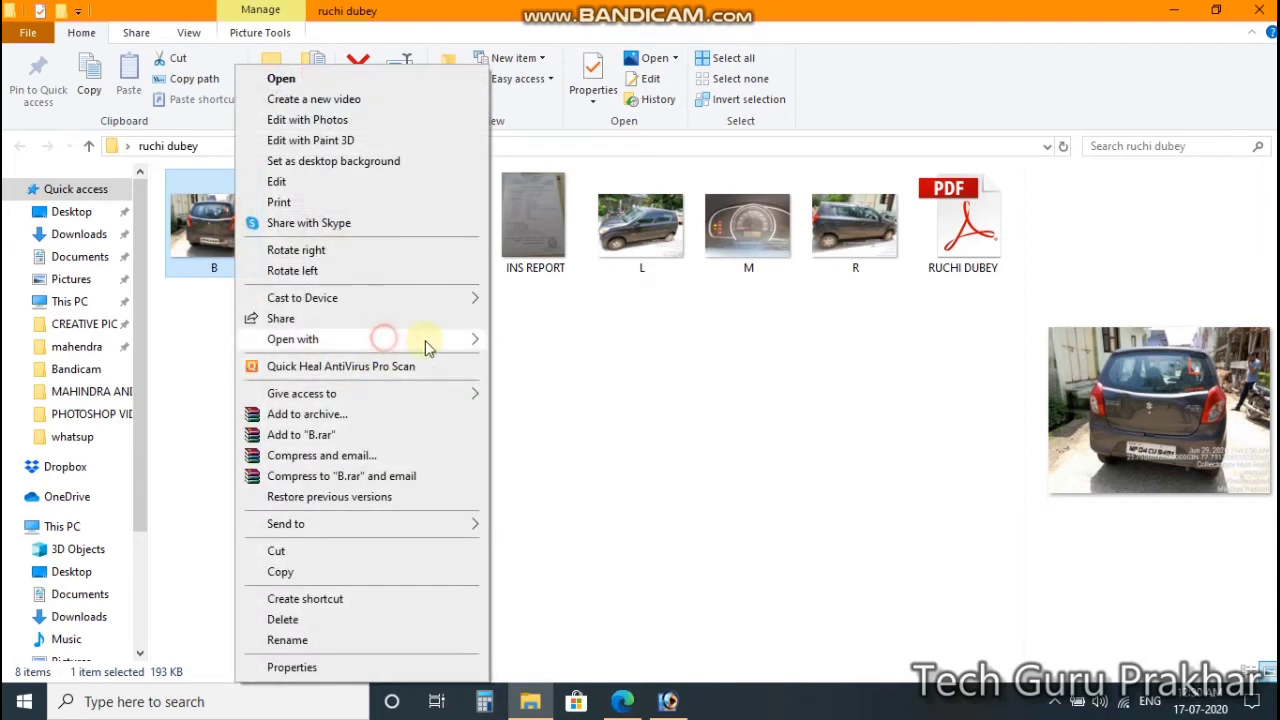
pyautogui.moveTo(423, 340)
pyautogui.click(530, 362)
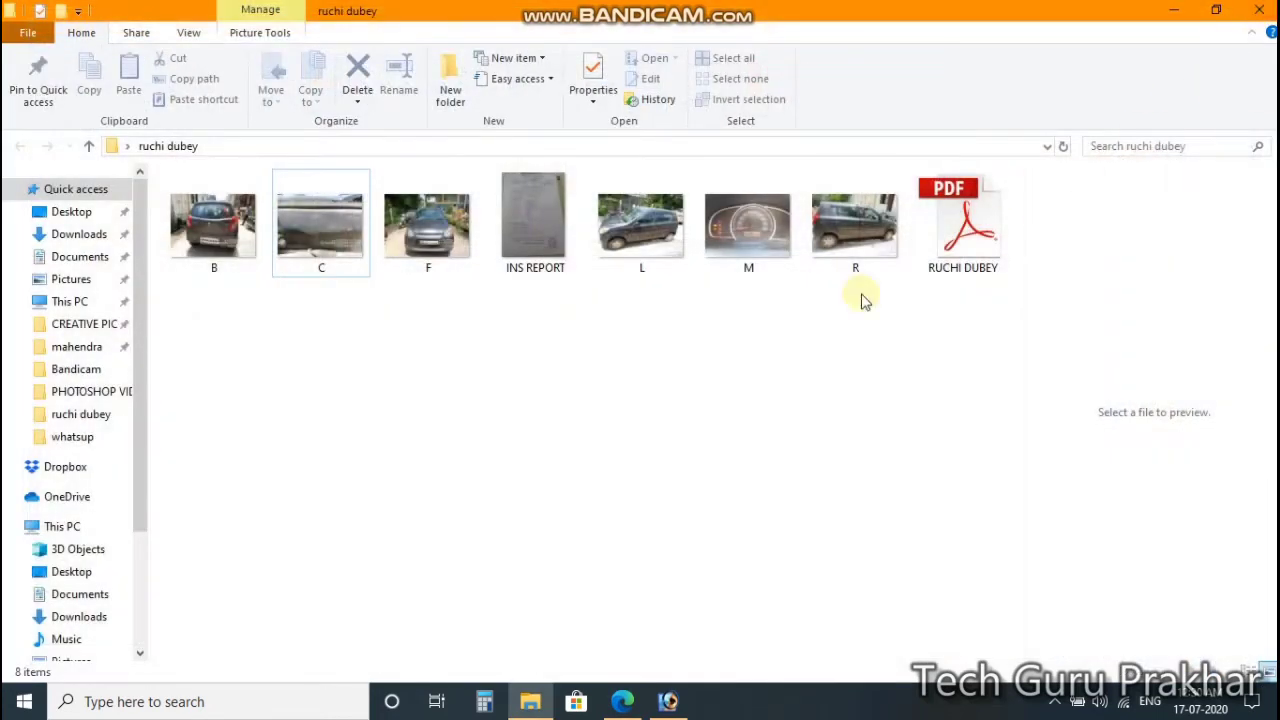
pyautogui.click(305, 230)
pyautogui.rightClick(305, 230)
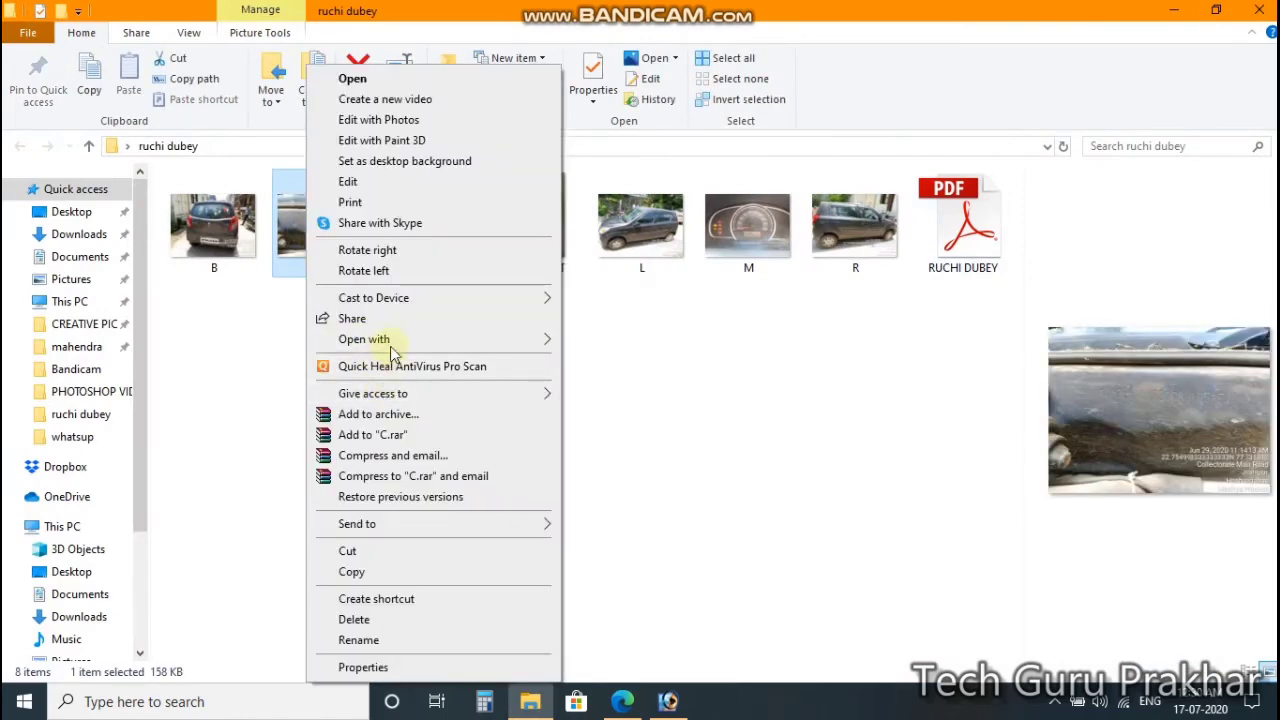
pyautogui.moveTo(410, 342)
pyautogui.click(636, 366)
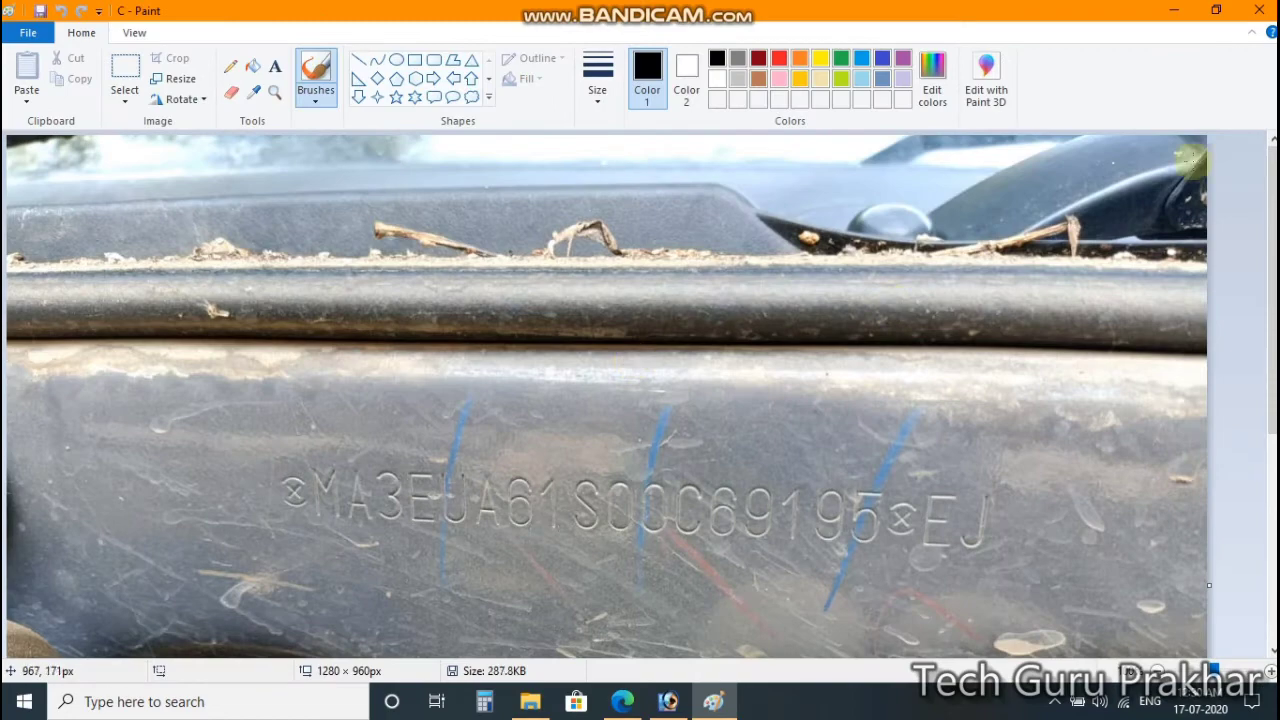
pyautogui.click(1259, 10)
# Step: Open photo F in Paint to view it, then close Paint
pyautogui.click(434, 230)
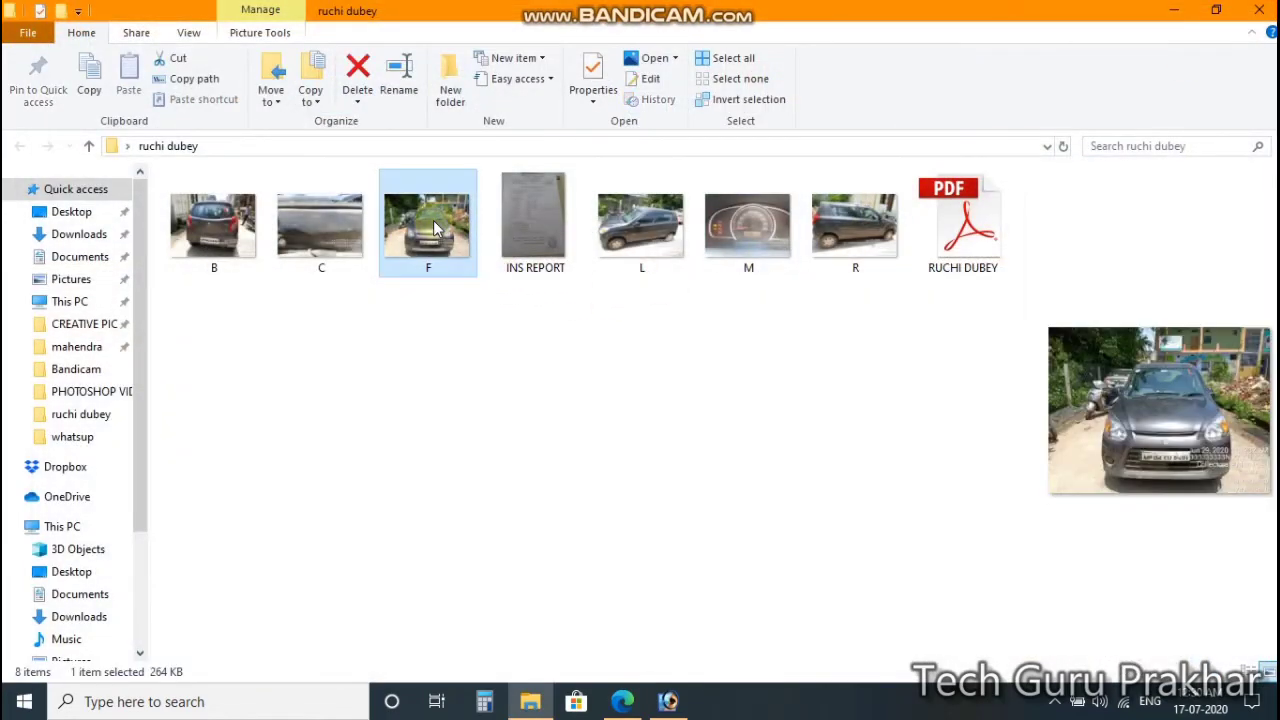
pyautogui.rightClick(434, 230)
pyautogui.moveTo(533, 345)
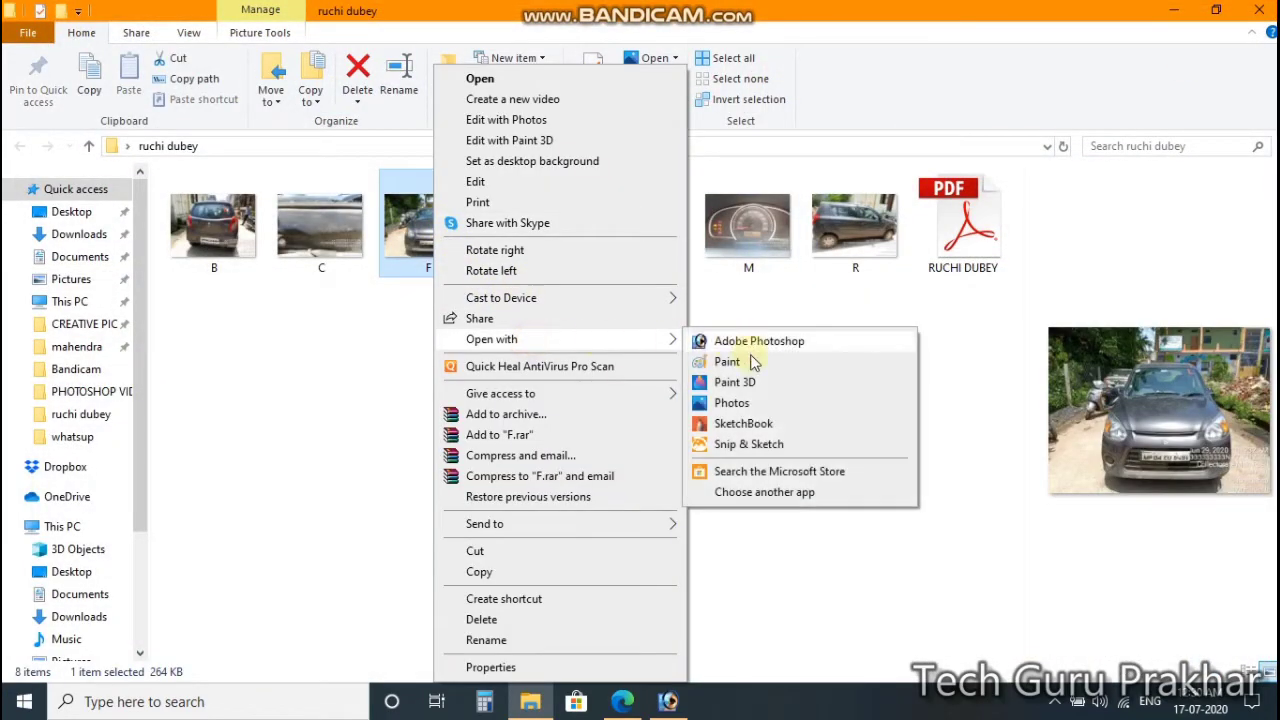
pyautogui.click(754, 362)
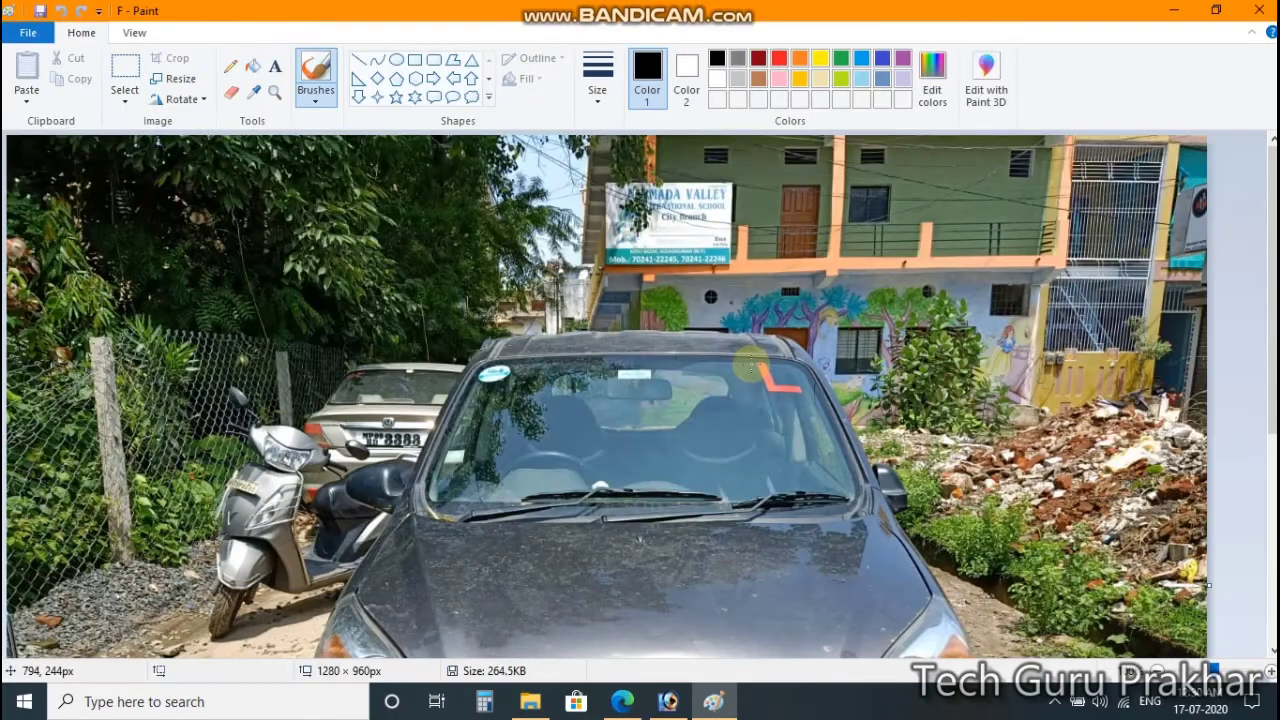
pyautogui.click(1259, 10)
# Step: Open photos L and M in Paint from Explorer, closing Paint after each
pyautogui.click(646, 226)
pyautogui.rightClick(646, 226)
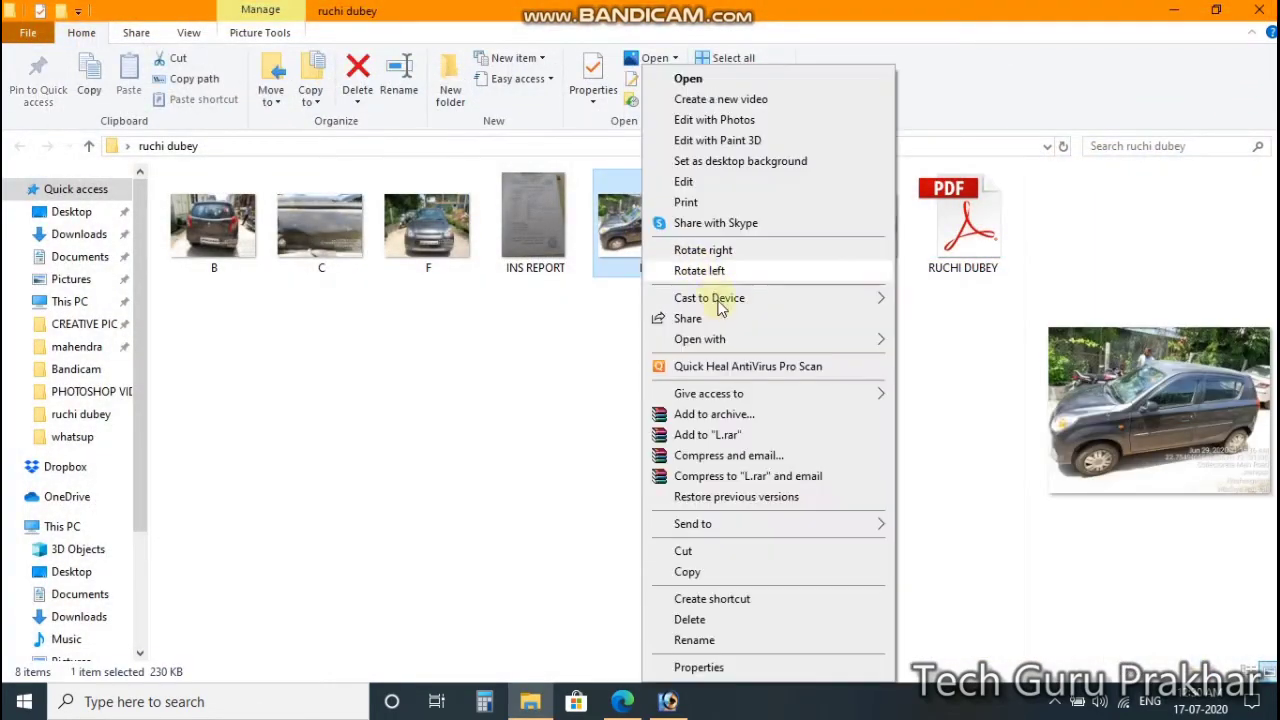
pyautogui.moveTo(777, 340)
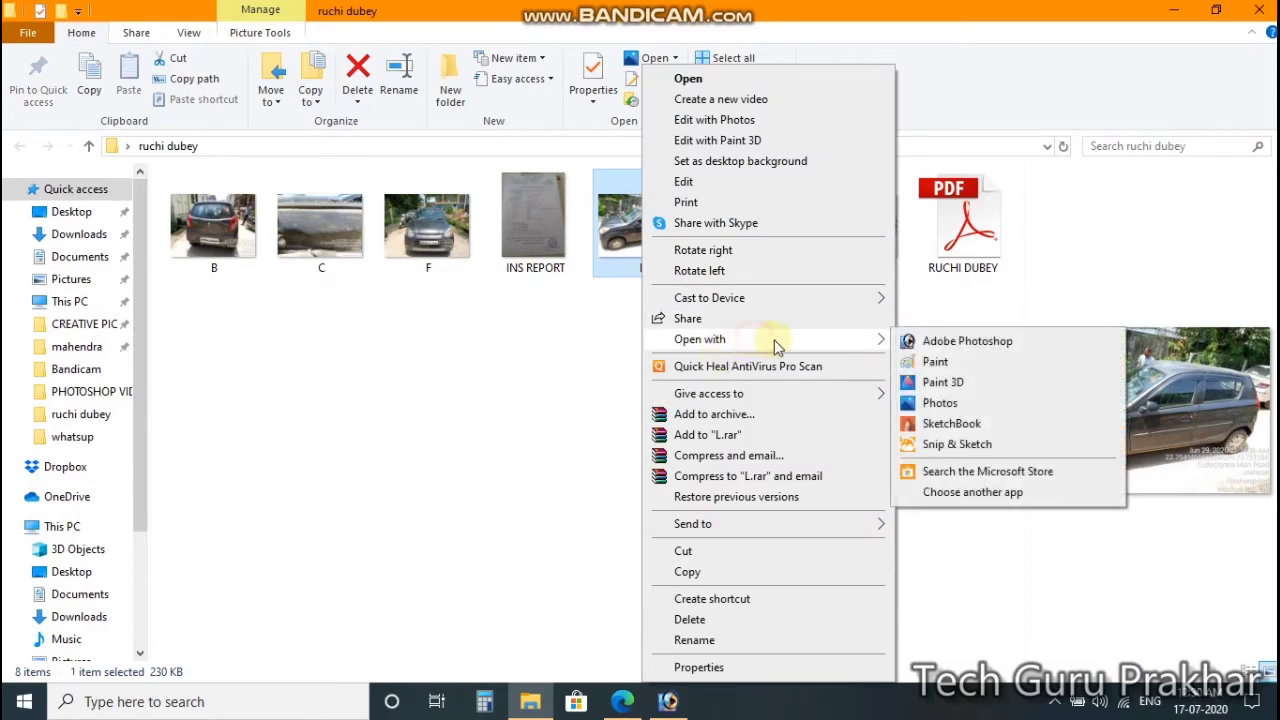
pyautogui.click(968, 364)
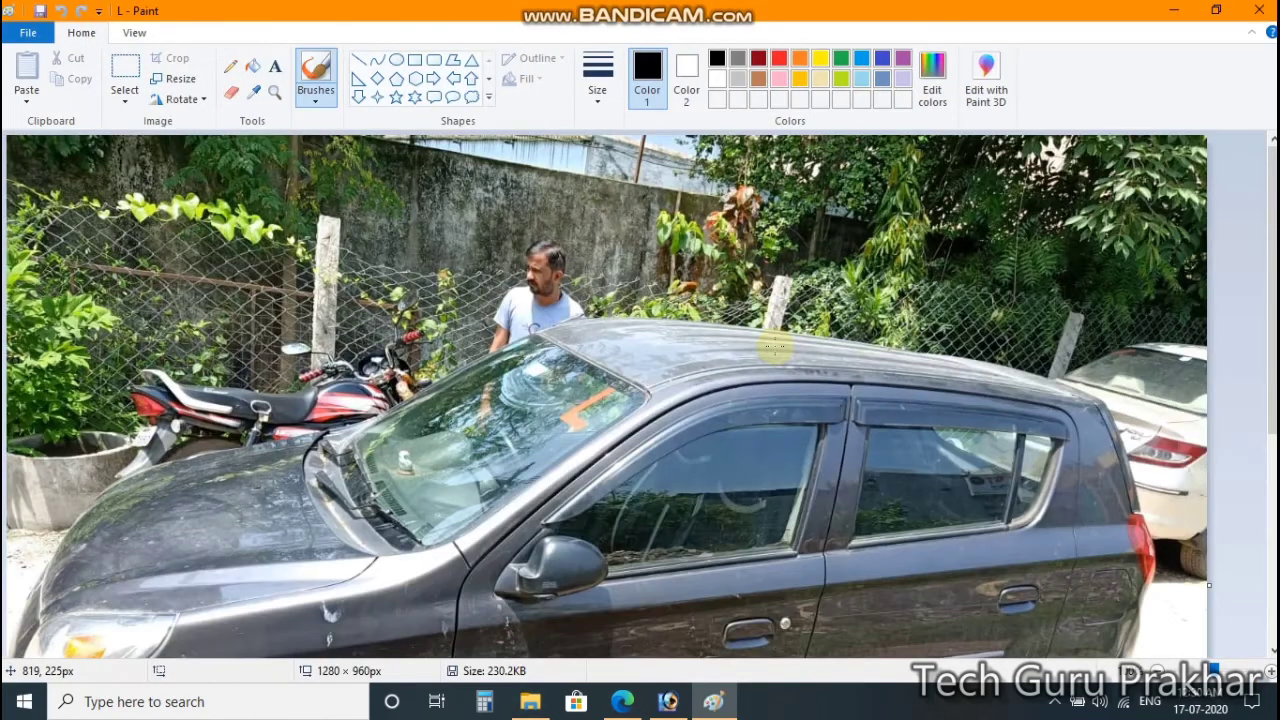
pyautogui.click(1259, 10)
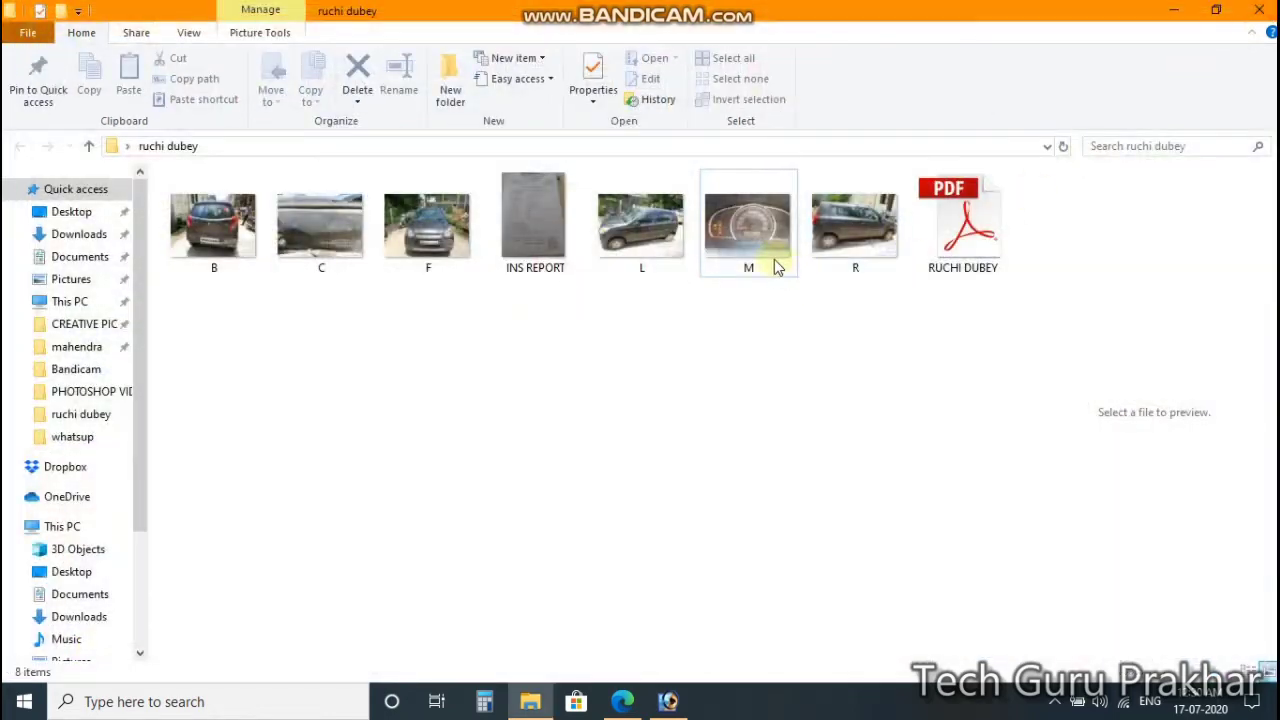
pyautogui.click(748, 226)
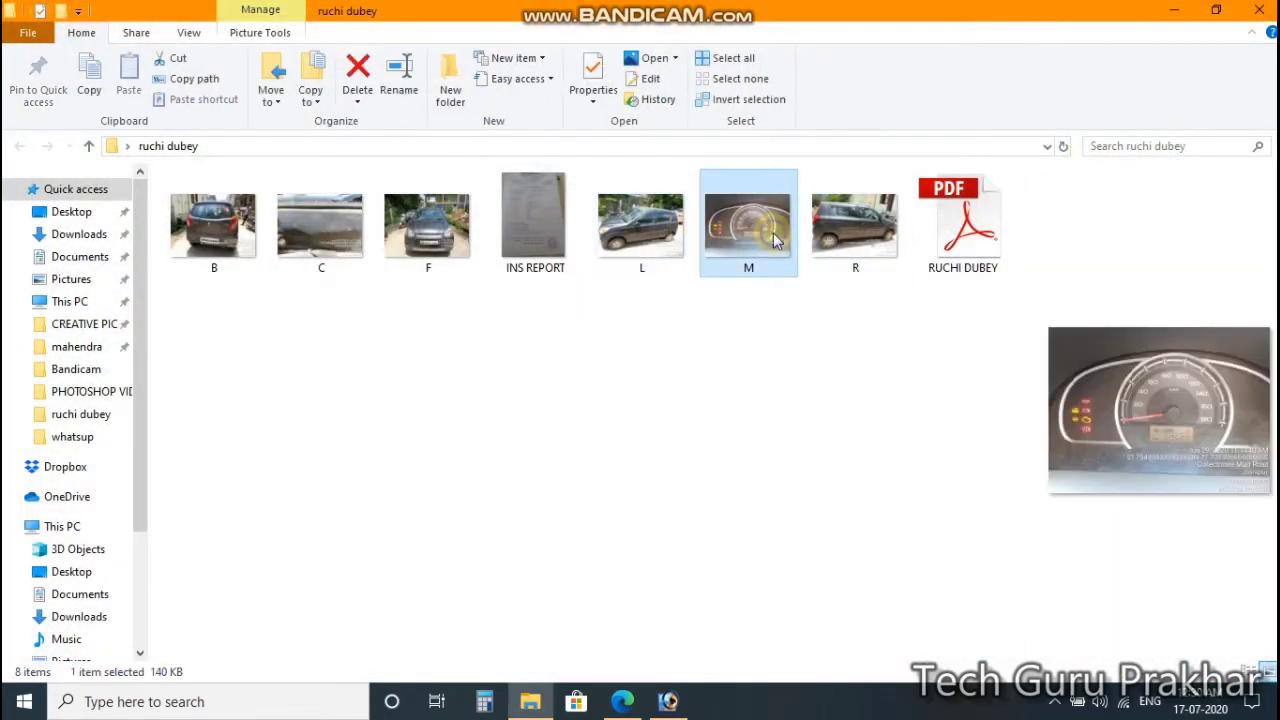
pyautogui.rightClick(773, 232)
pyautogui.moveTo(860, 340)
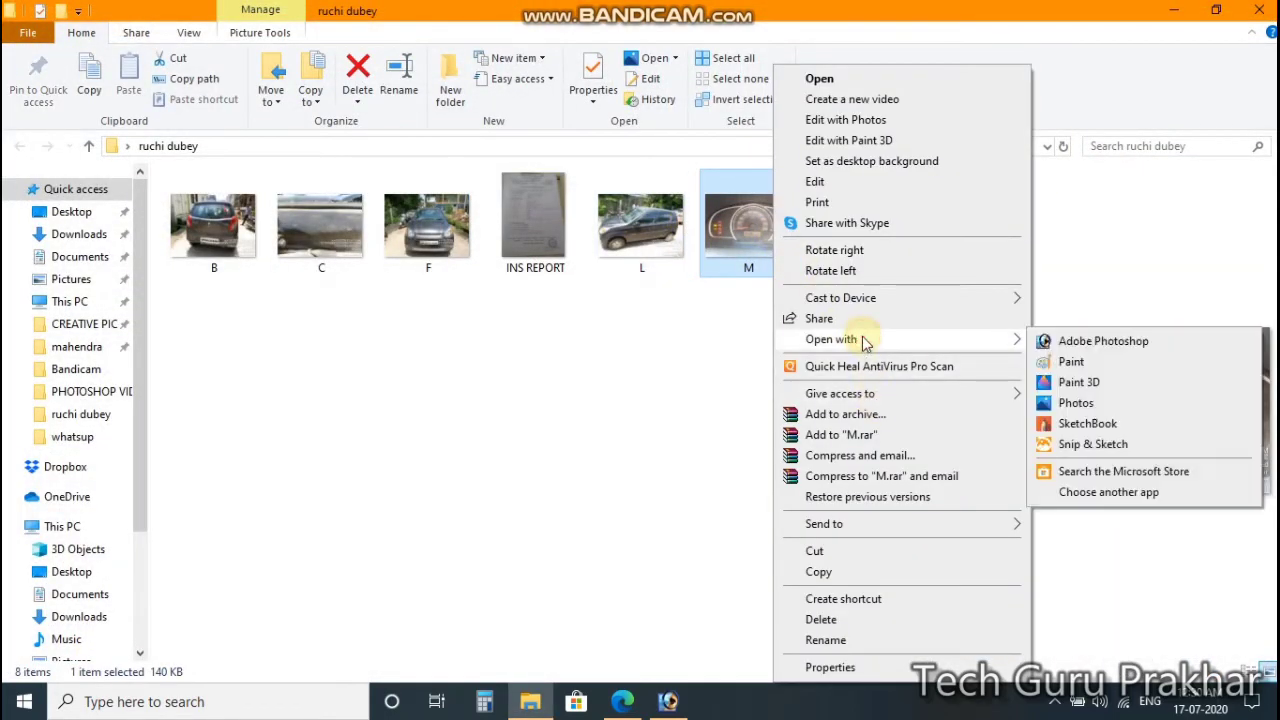
pyautogui.click(1066, 362)
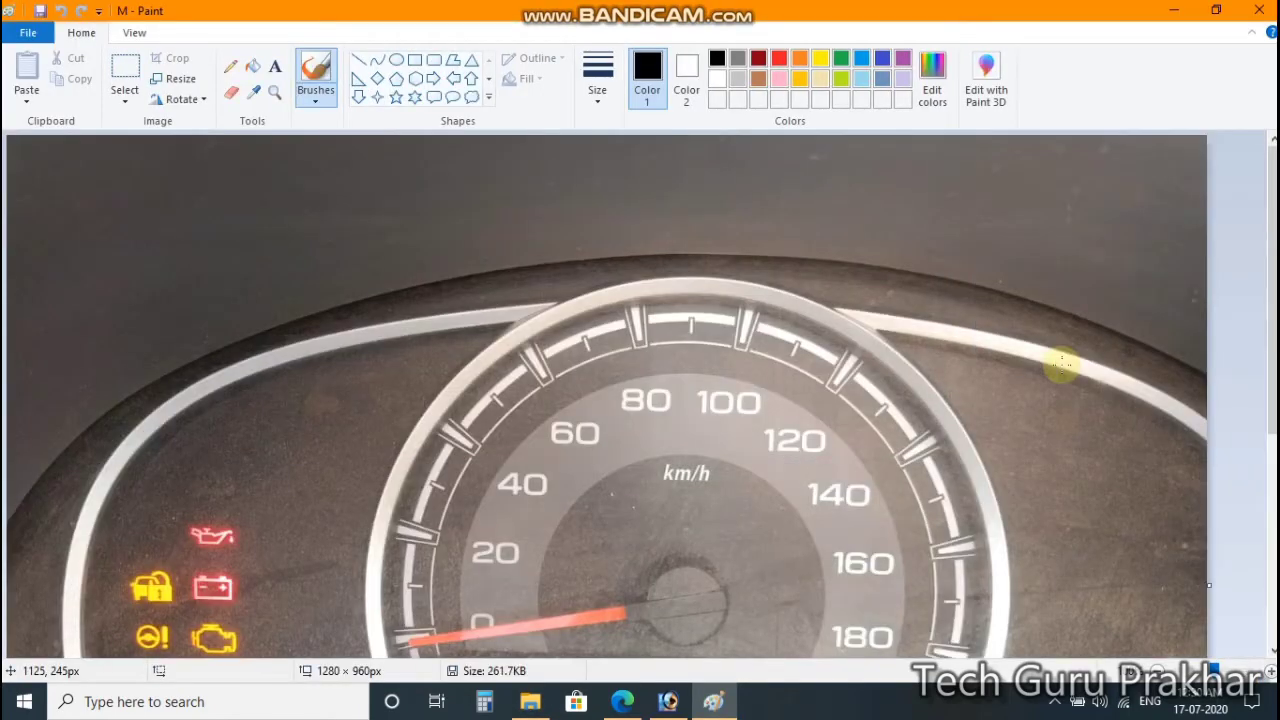
pyautogui.click(1259, 10)
# Step: Preview photo R in Paint, then return to the blank raj page in Photoshop
pyautogui.click(866, 230)
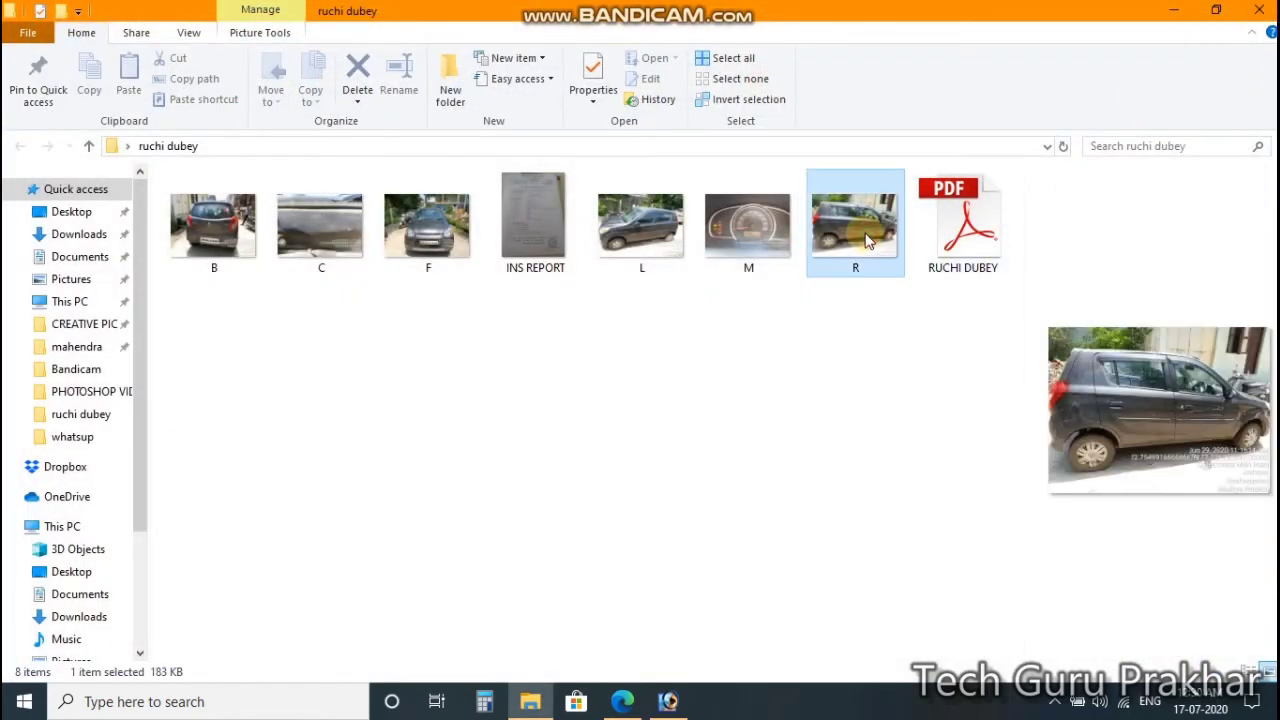
pyautogui.rightClick(864, 230)
pyautogui.moveTo(948, 343)
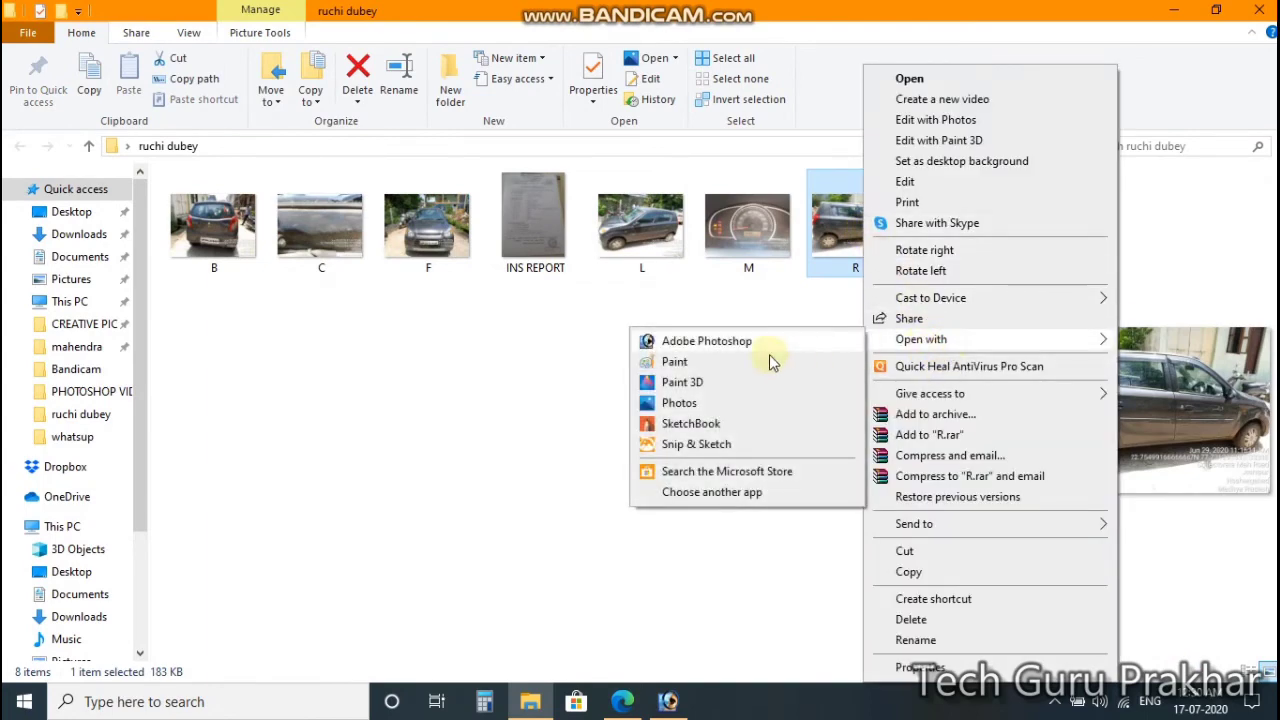
pyautogui.click(731, 363)
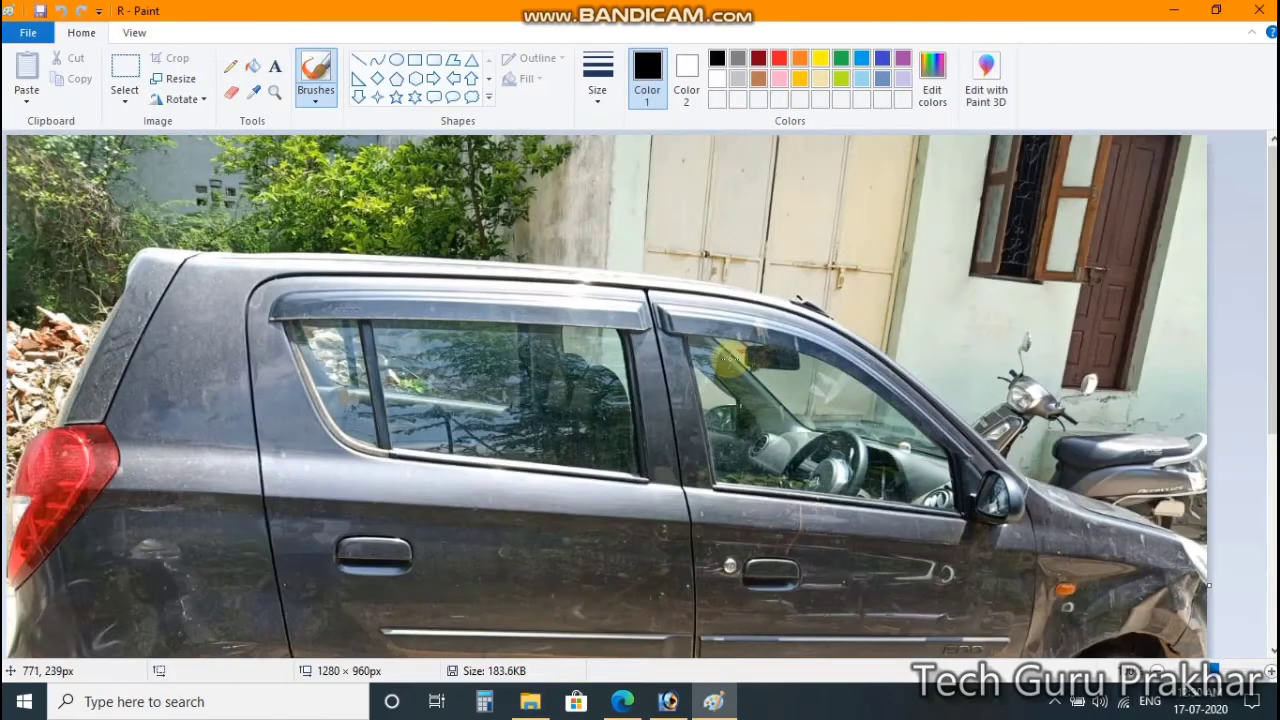
pyautogui.click(1266, 10)
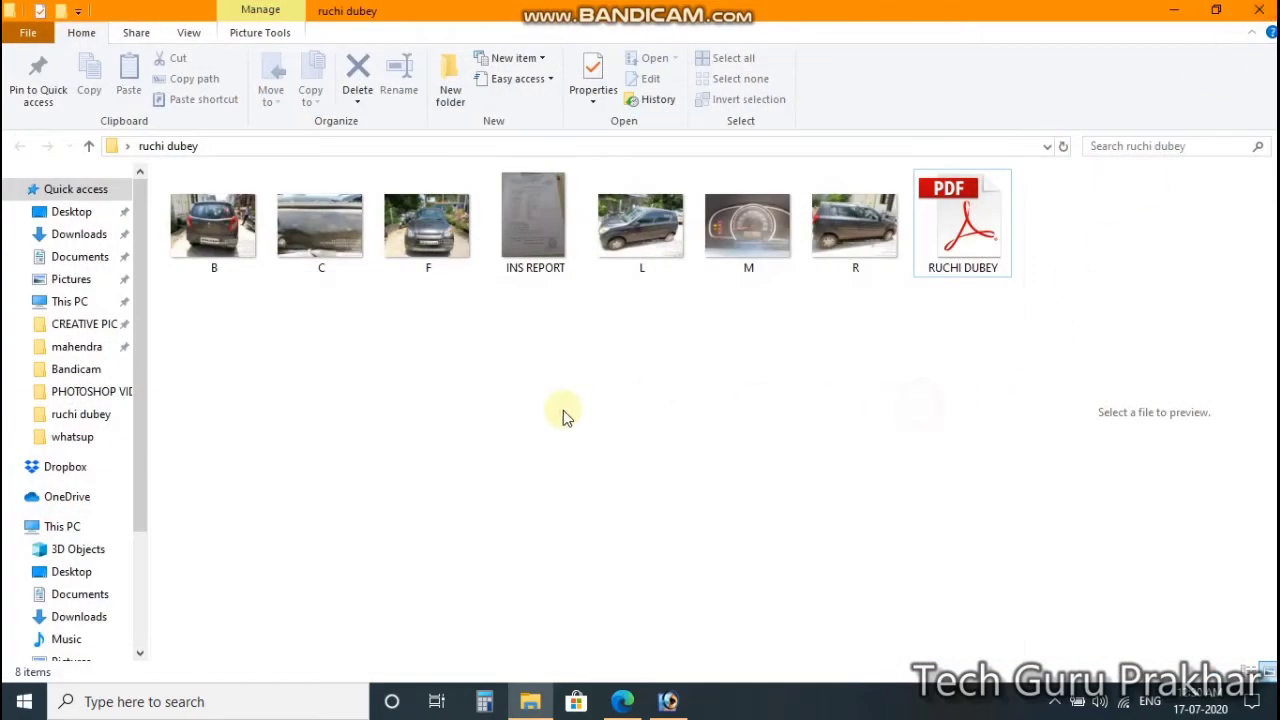
pyautogui.click(669, 702)
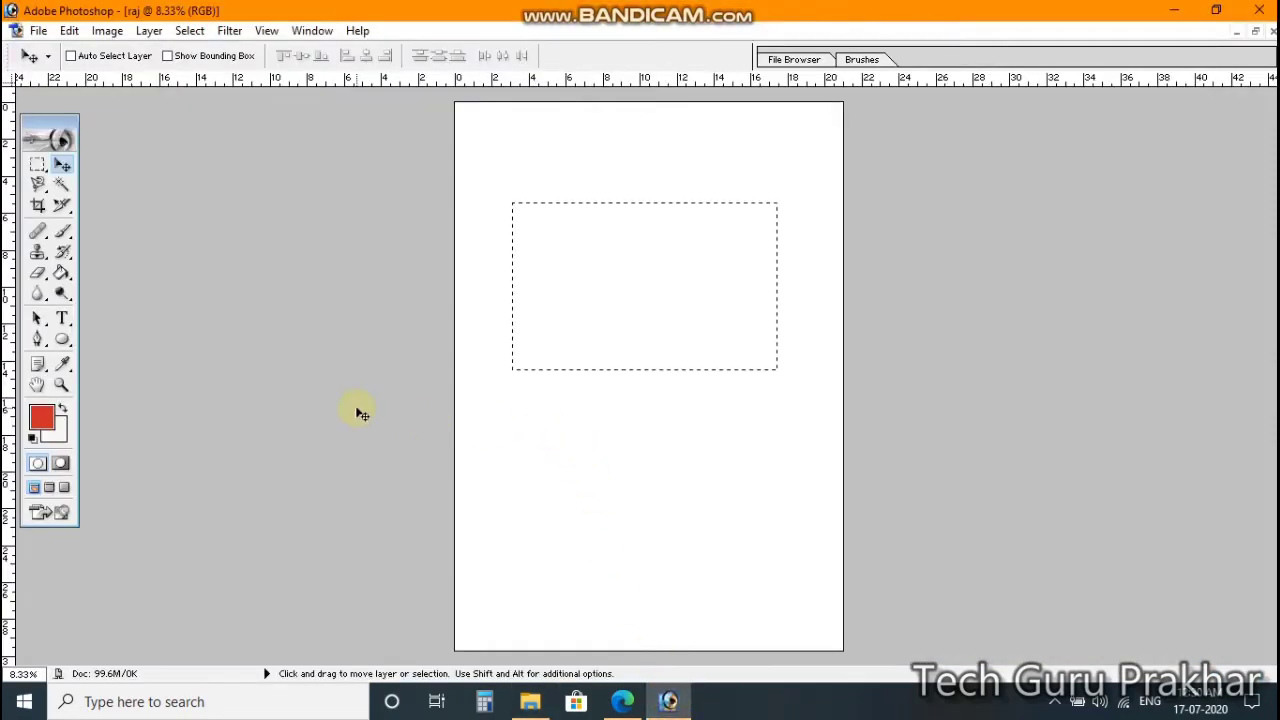
# Step: Open car photos B, C and F together through the File > Open dialog
pyautogui.click(38, 30)
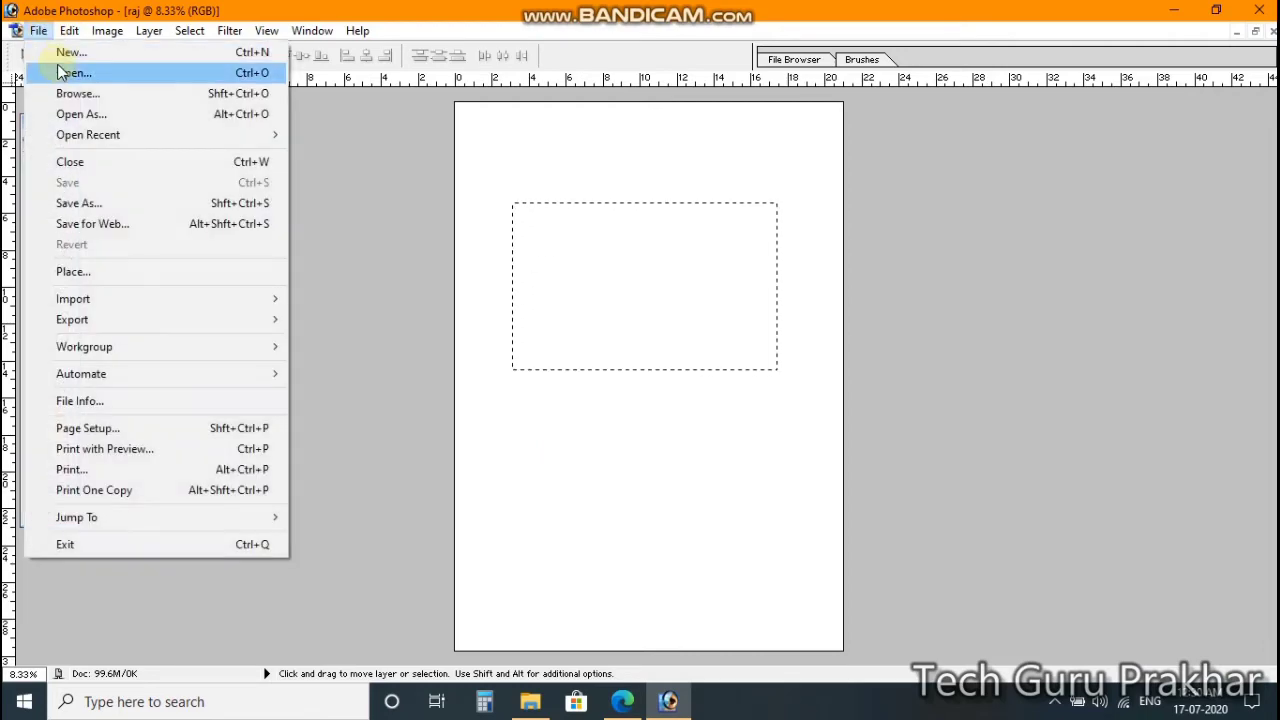
pyautogui.click(60, 73)
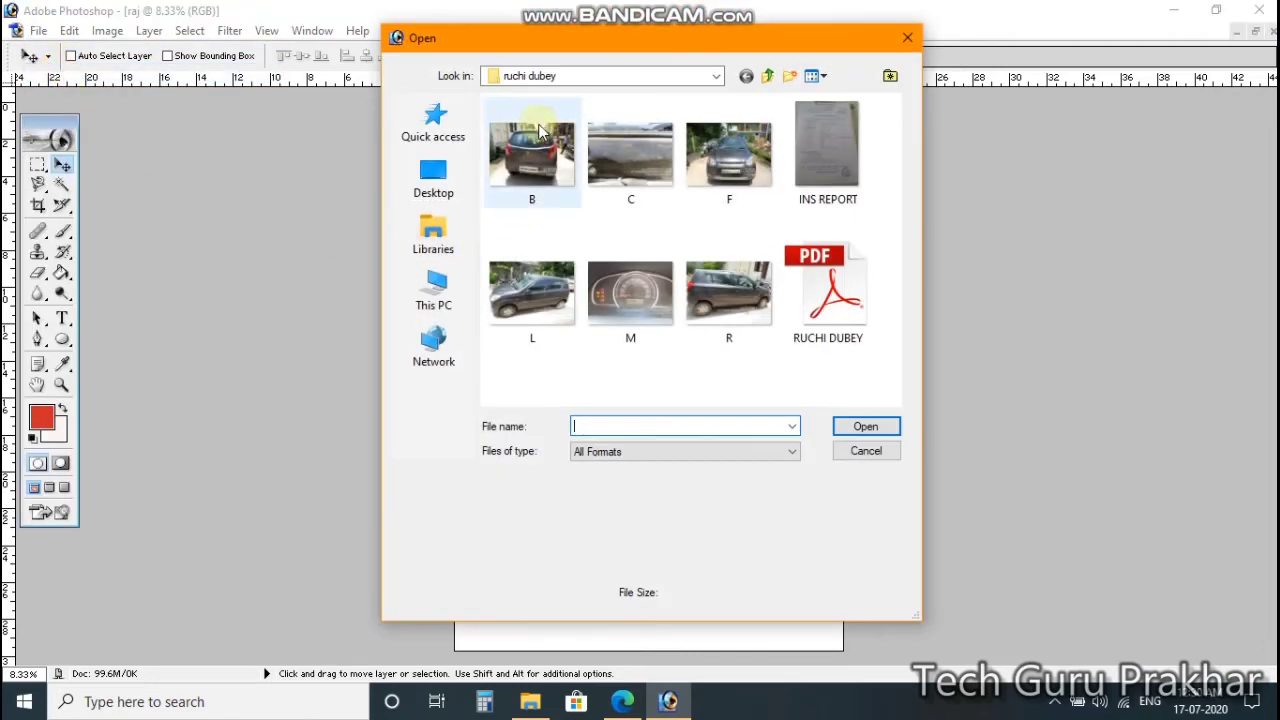
pyautogui.click(538, 165)
pyautogui.keyDown('ctrl'); pyautogui.click(630, 155); pyautogui.keyUp('ctrl')
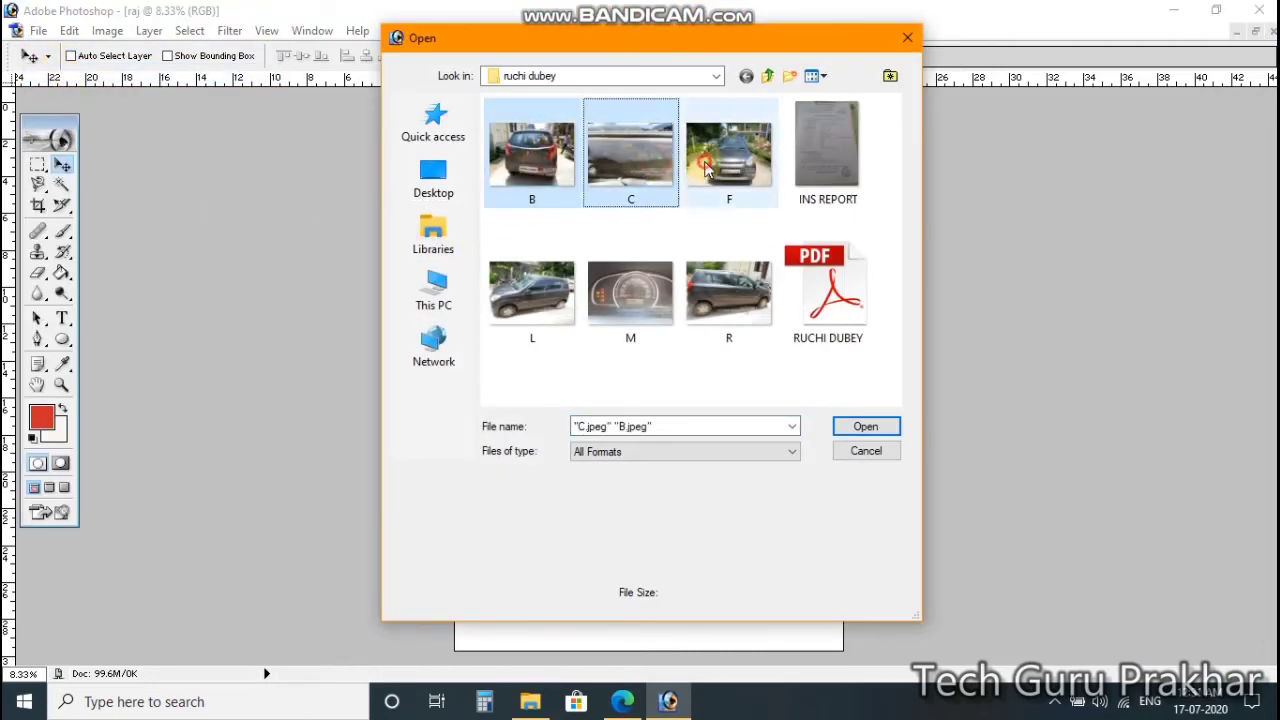
pyautogui.keyDown('ctrl'); pyautogui.click(729, 155); pyautogui.keyUp('ctrl')
pyautogui.click(858, 424)
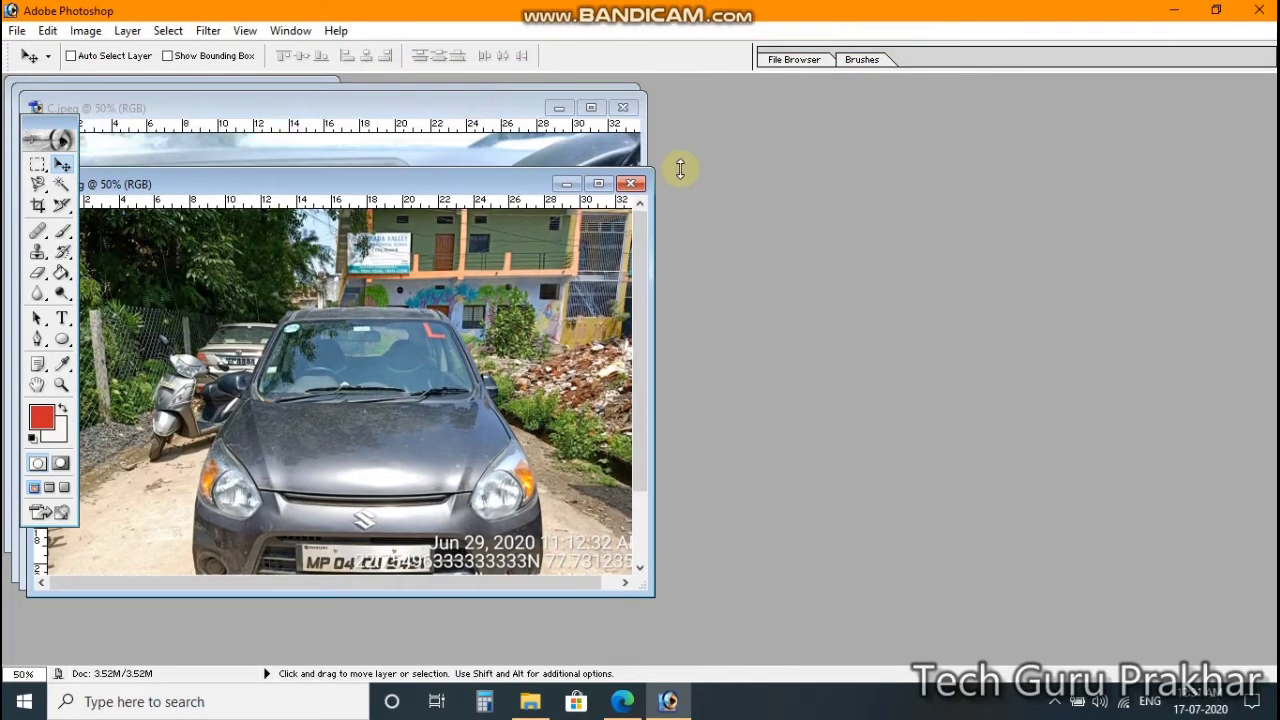
# Step: Move the C photo window aside, then select photos L, M and R in the car photo folder
pyautogui.click(482, 113)
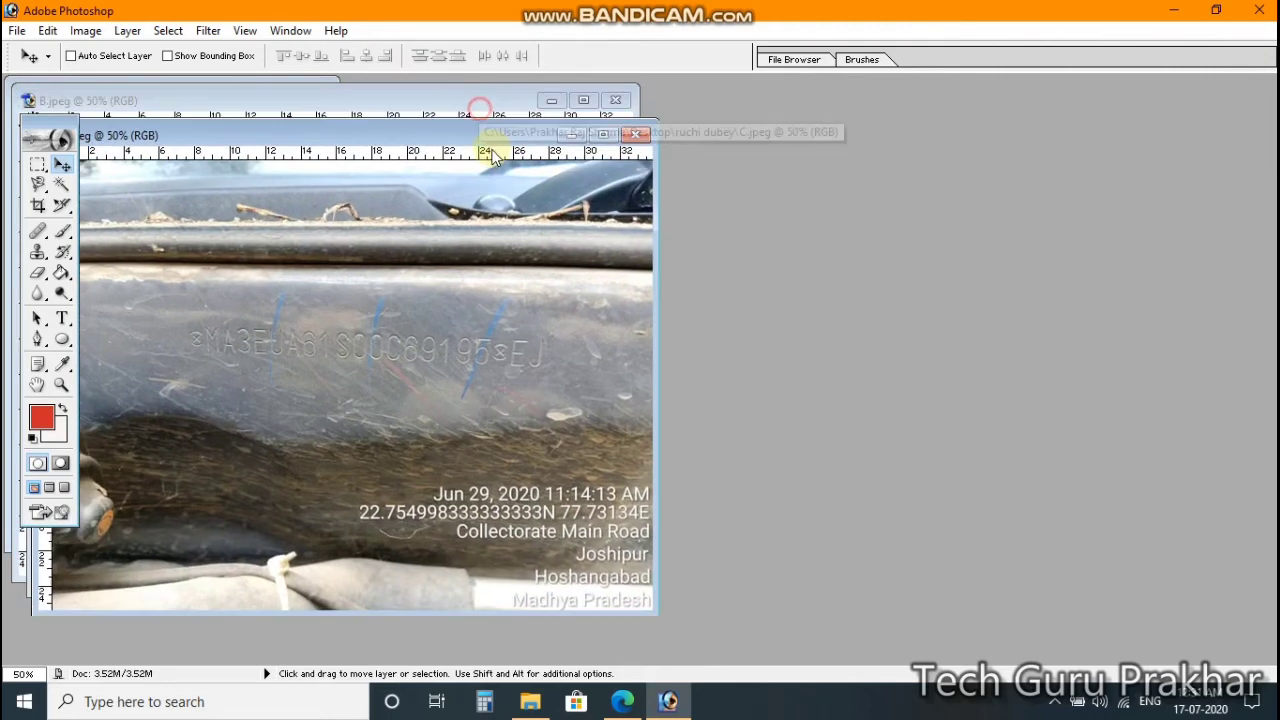
pyautogui.moveTo(495, 153); pyautogui.dragTo(538, 164)
pyautogui.click(485, 105)
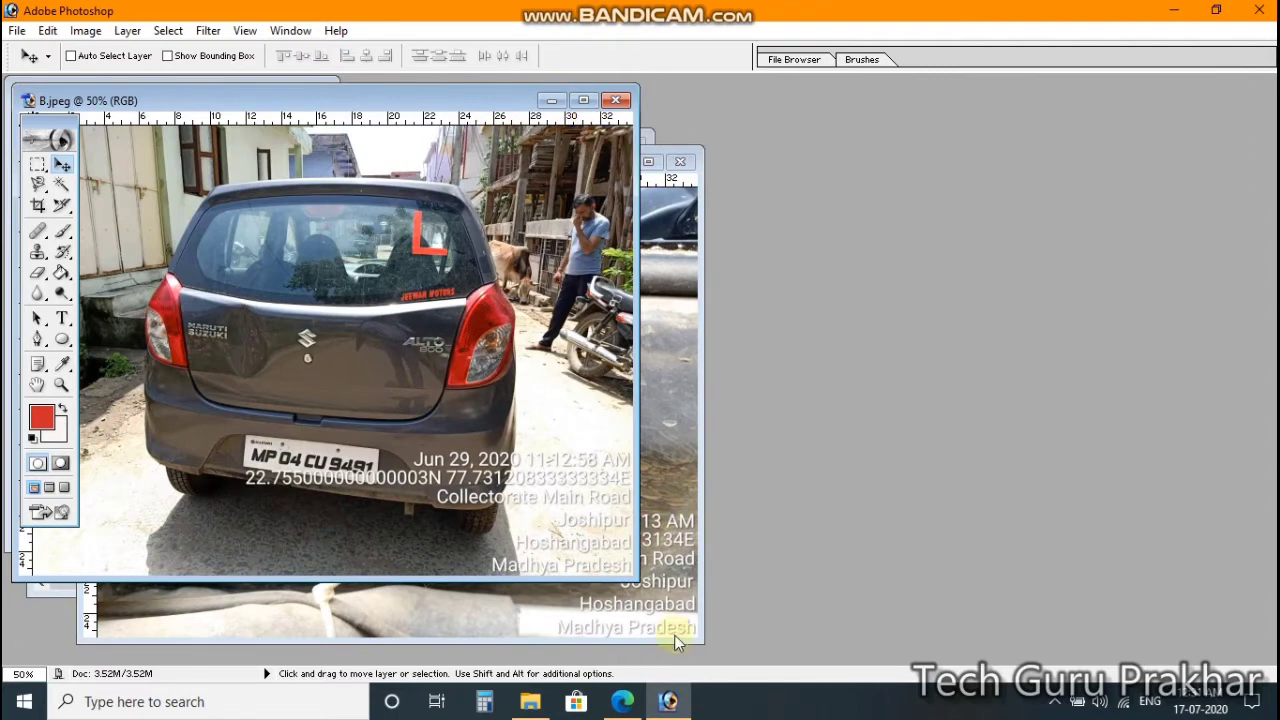
pyautogui.click(530, 701)
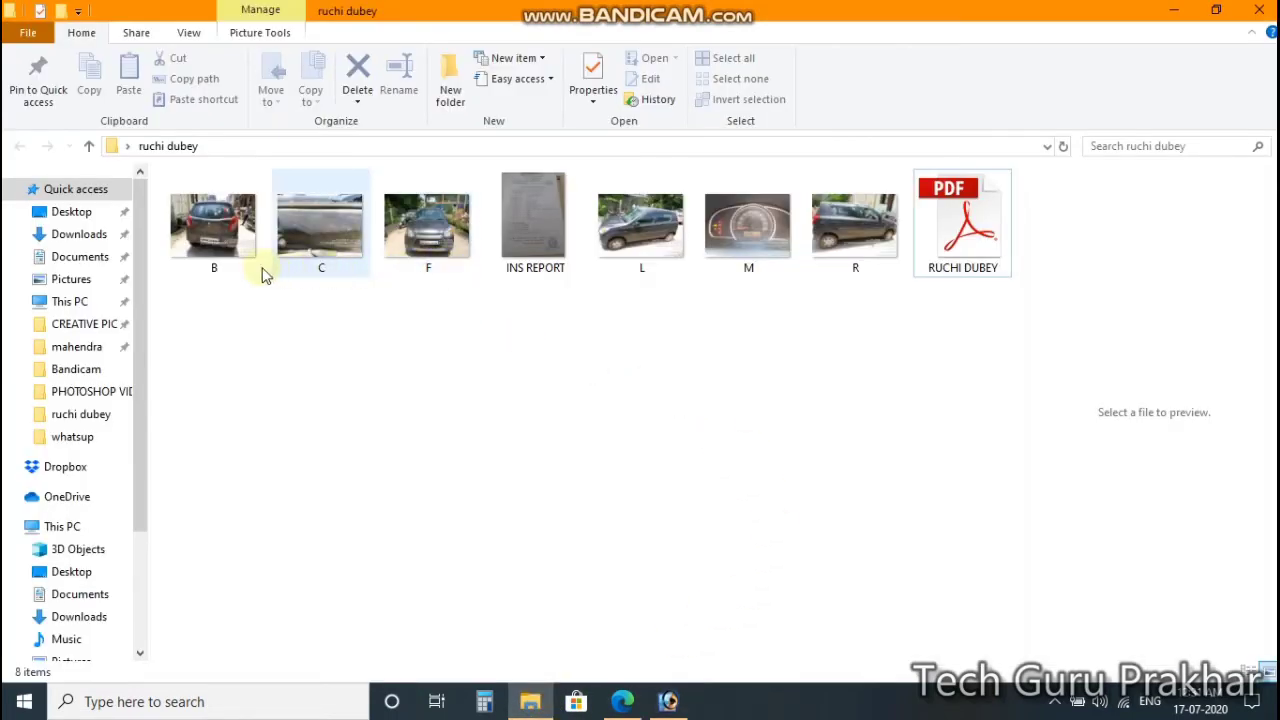
pyautogui.moveTo(877, 330); pyautogui.dragTo(842, 517)
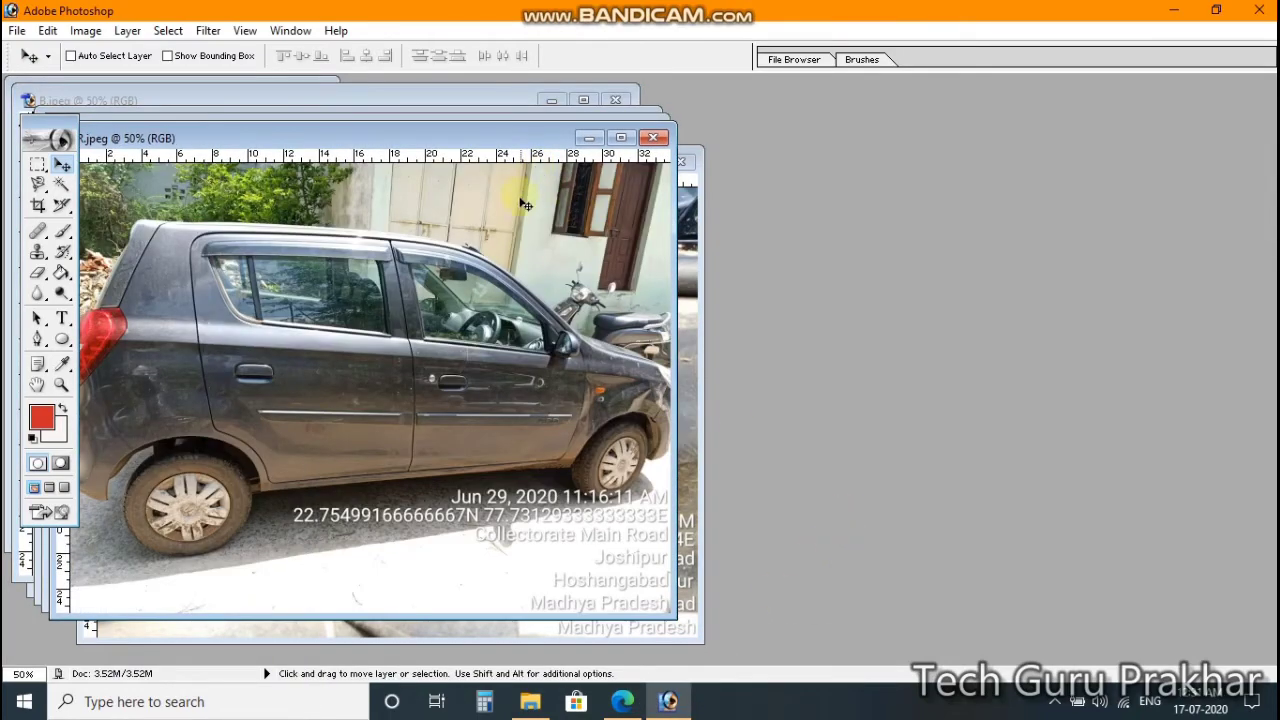
# Step: Maximize the R.jpeg window and cycle through every open car photo, ending on M.jpeg
pyautogui.click(624, 139)
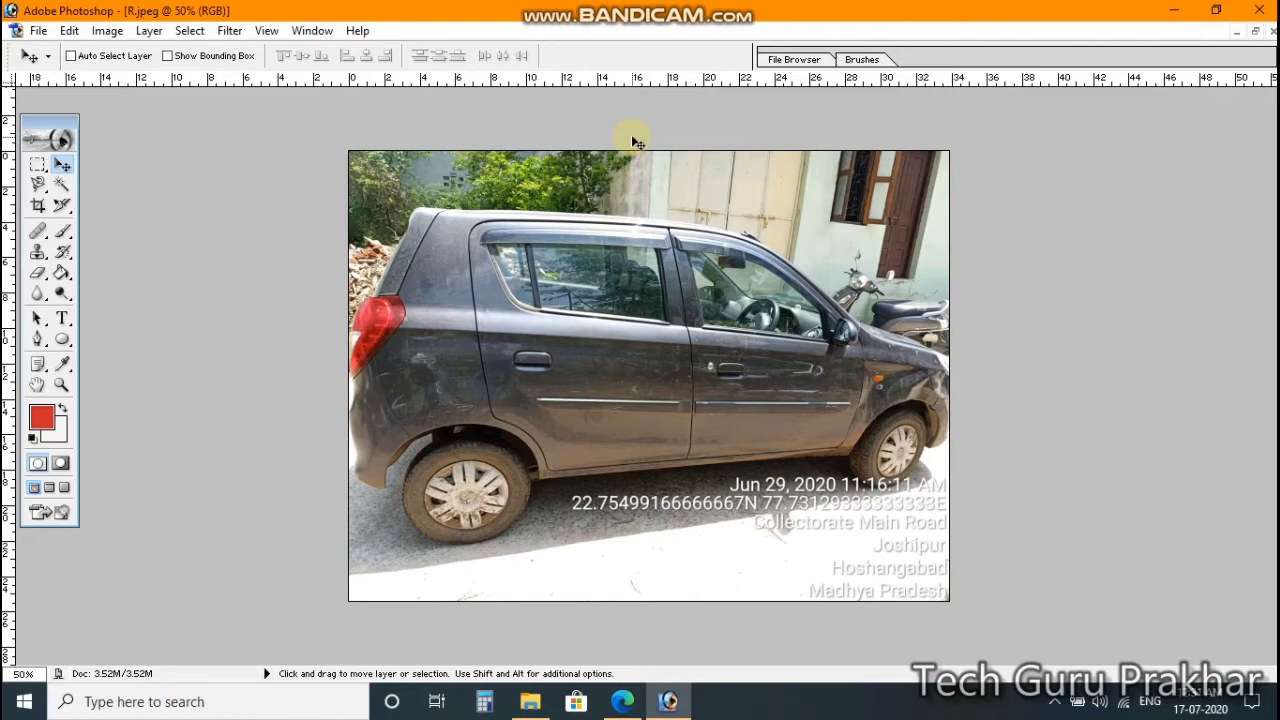
pyautogui.hotkey('ctrl', 'Tab')
pyautogui.hotkey('ctrl', 'Tab')
pyautogui.hotkey('ctrl', 'Tab')
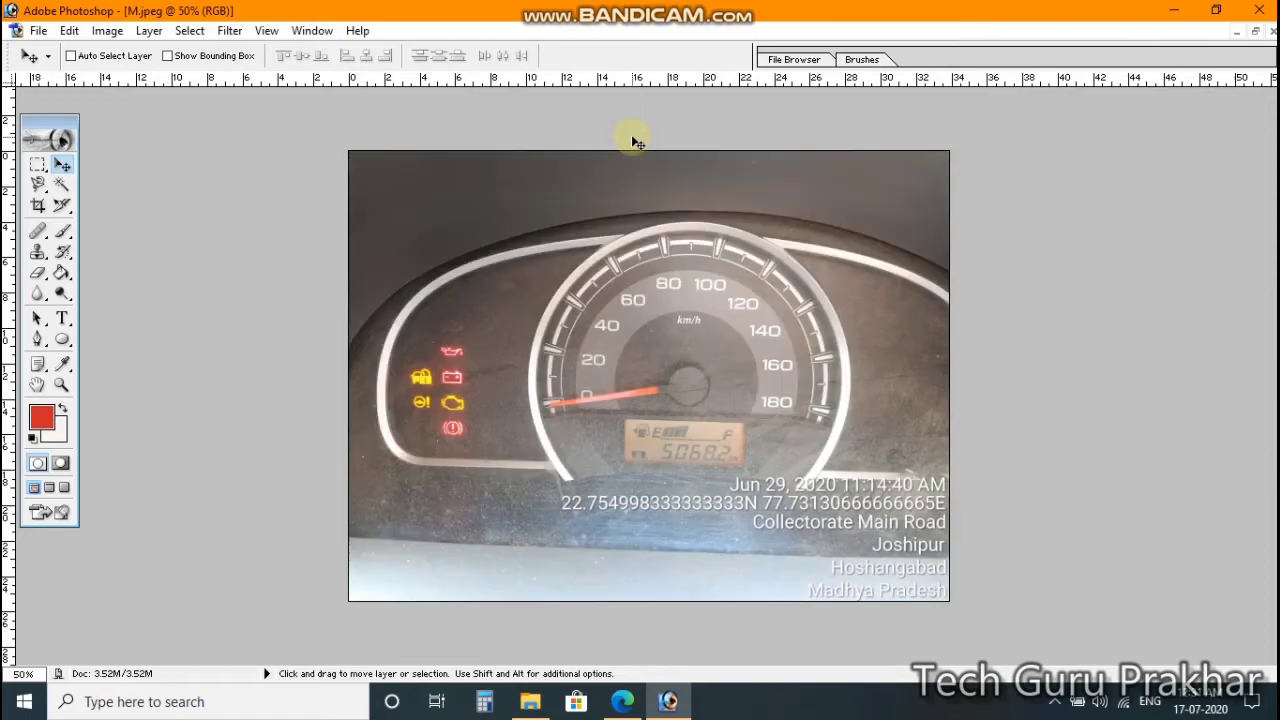
pyautogui.hotkey('ctrl', 'Tab')
pyautogui.hotkey('ctrl', 'Tab')
pyautogui.hotkey('ctrl', 'Tab')
pyautogui.hotkey('ctrl', 'Tab')
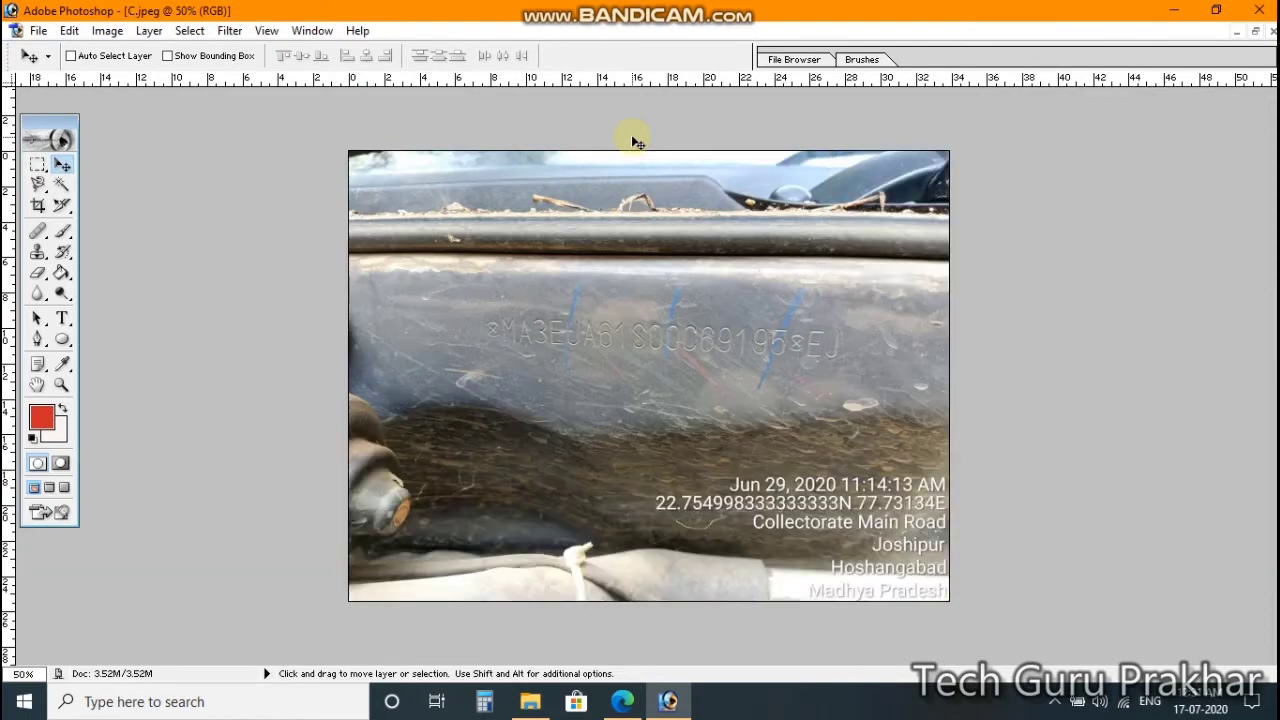
pyautogui.hotkey('ctrl', 'Tab')
pyautogui.hotkey('ctrl', 'Tab')
pyautogui.hotkey('ctrl', 'Tab')
pyautogui.hotkey('ctrl', 'Tab')
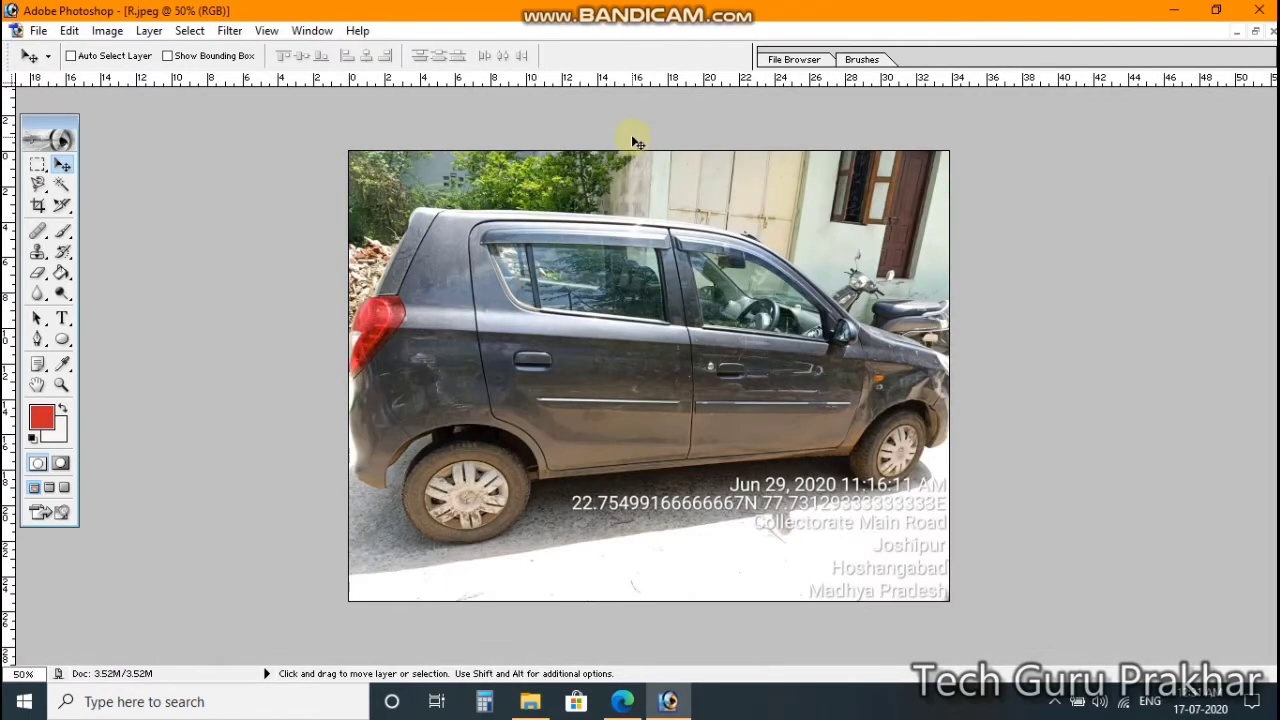
pyautogui.hotkey('ctrl', 'Tab')
pyautogui.hotkey('ctrl', 'Tab')
pyautogui.hotkey('ctrl', 'Tab')
pyautogui.hotkey('ctrl', 'Tab')
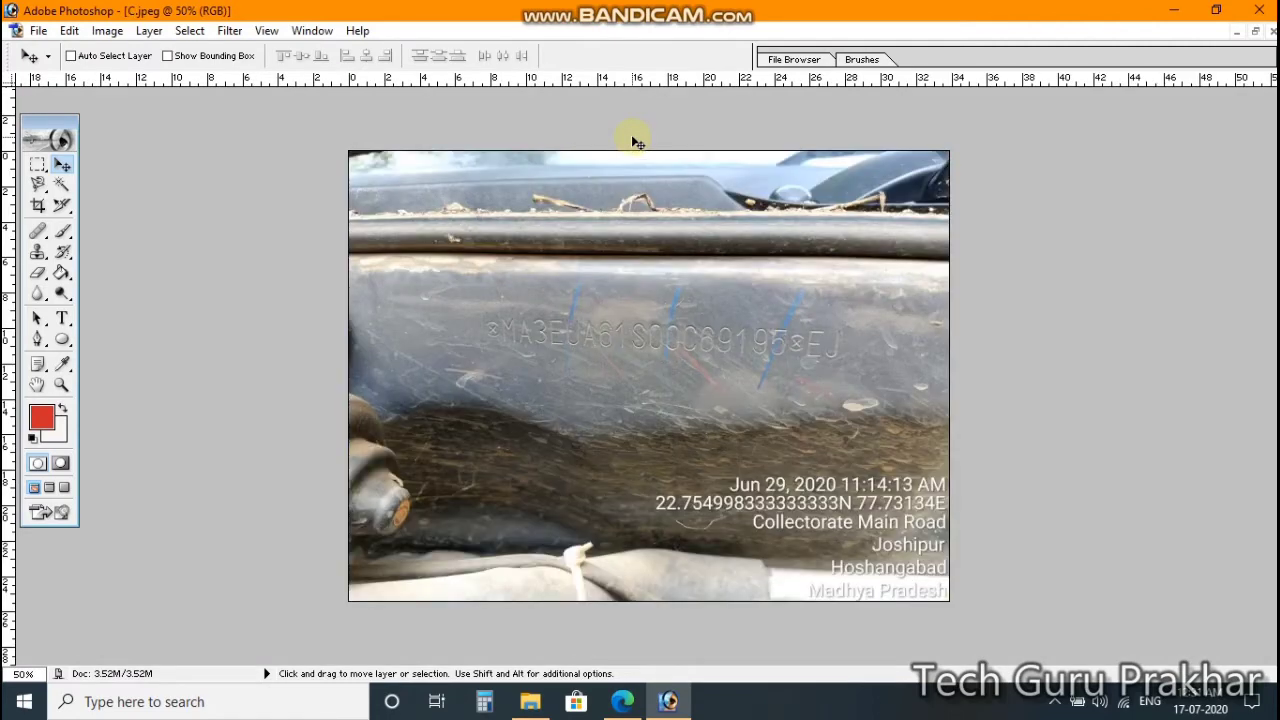
pyautogui.hotkey('ctrl', 'Tab')
pyautogui.hotkey('ctrl', 'Tab')
pyautogui.hotkey('ctrl', 'Tab')
pyautogui.hotkey('ctrl', 'Tab')
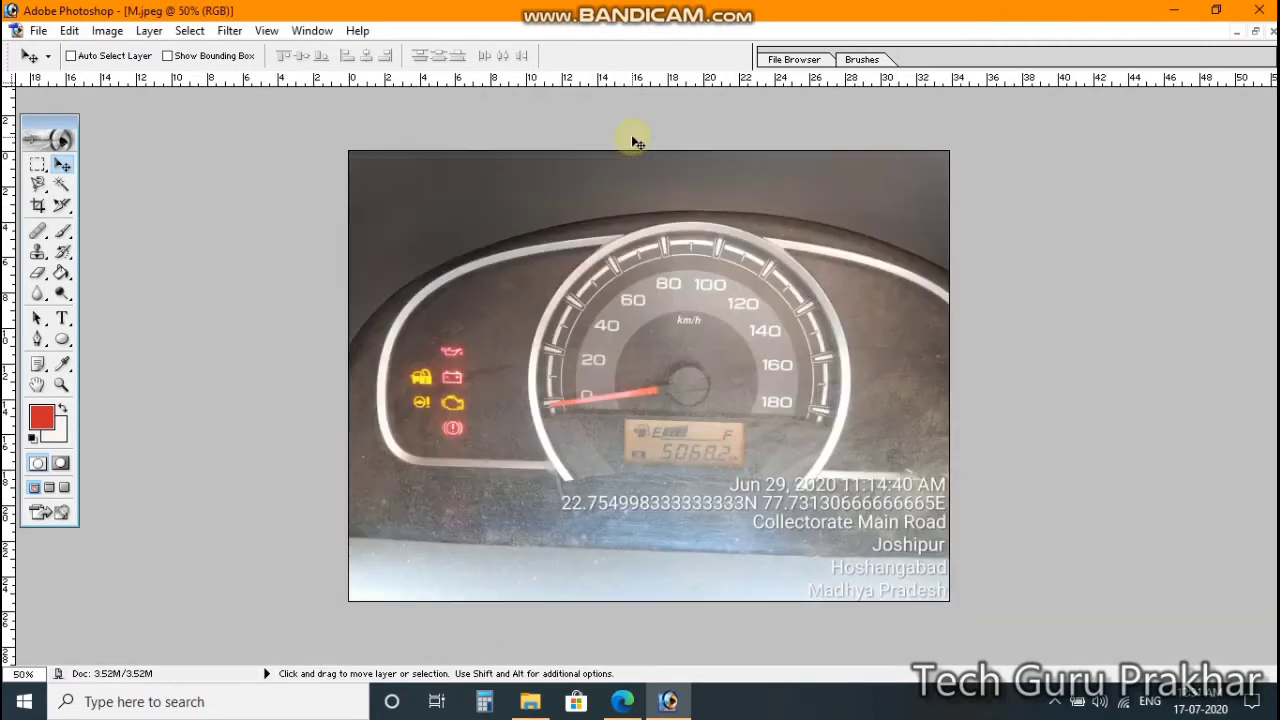
# Step: With the Rectangular Marquee active, cut the whole R side-view photo and paste it onto the raj A4 page
pyautogui.hotkey('ctrl', 'Tab')
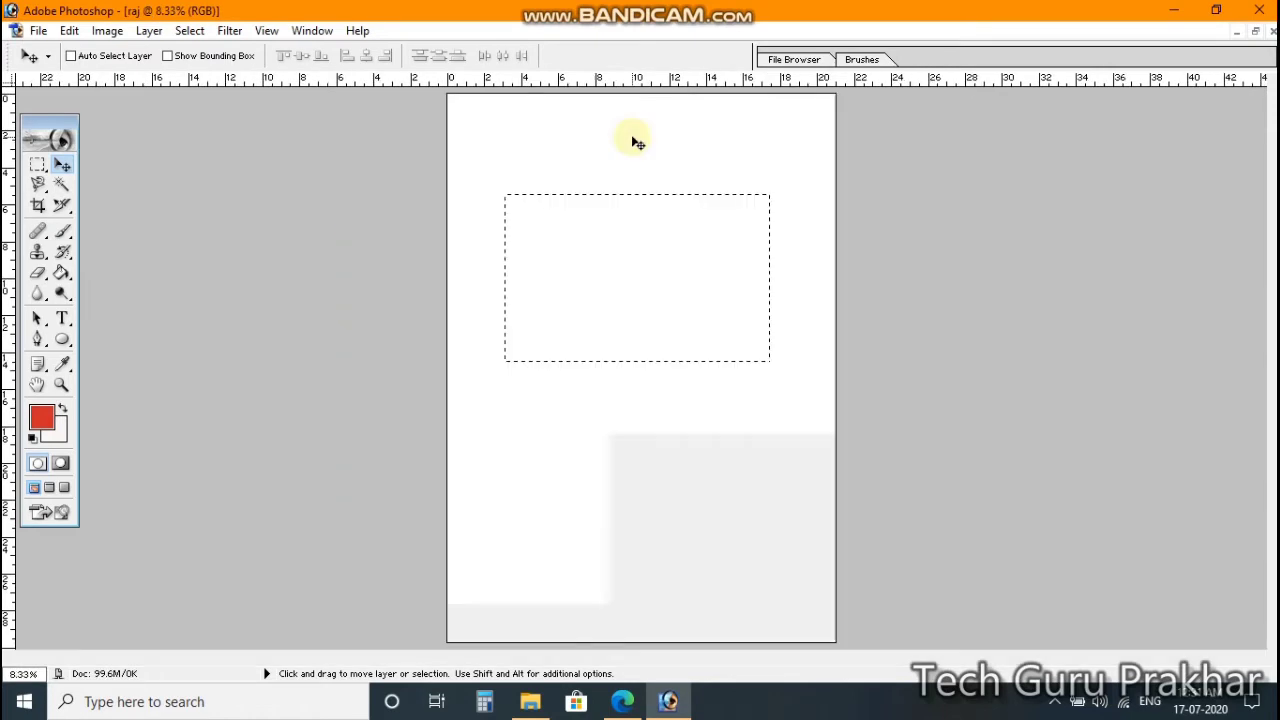
pyautogui.click(38, 165)
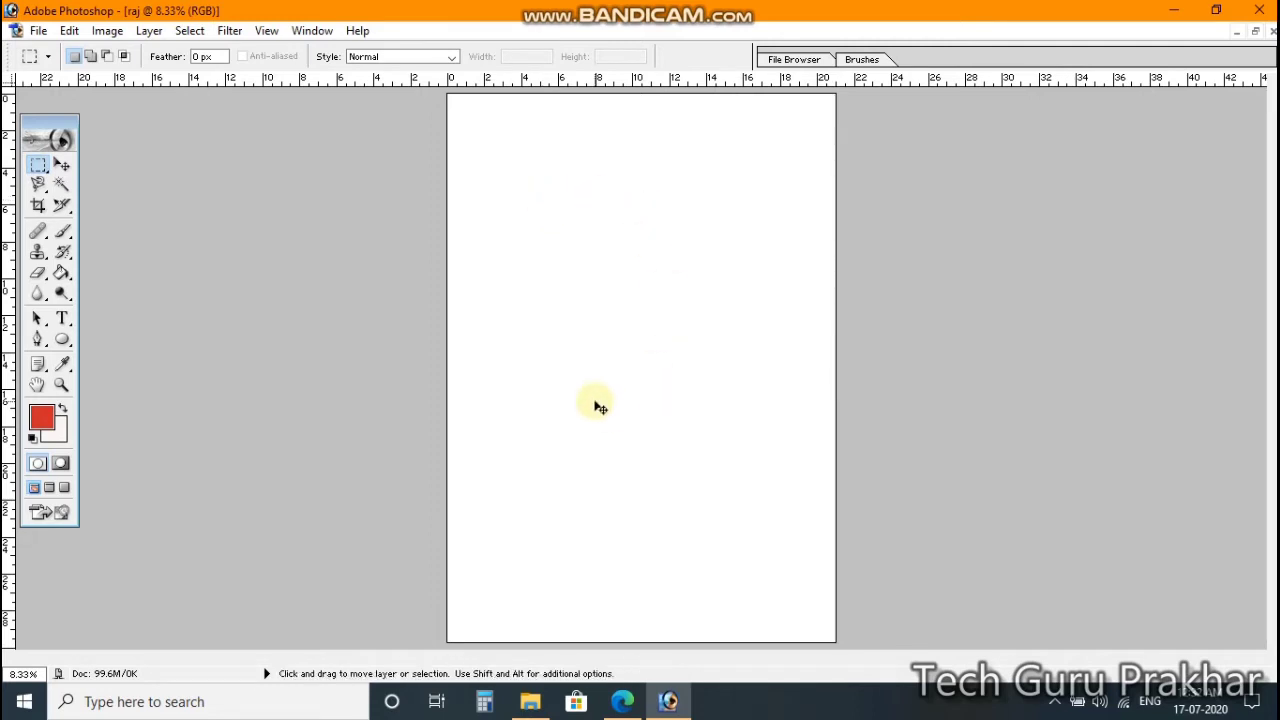
pyautogui.hotkey('ctrl', 'Tab')
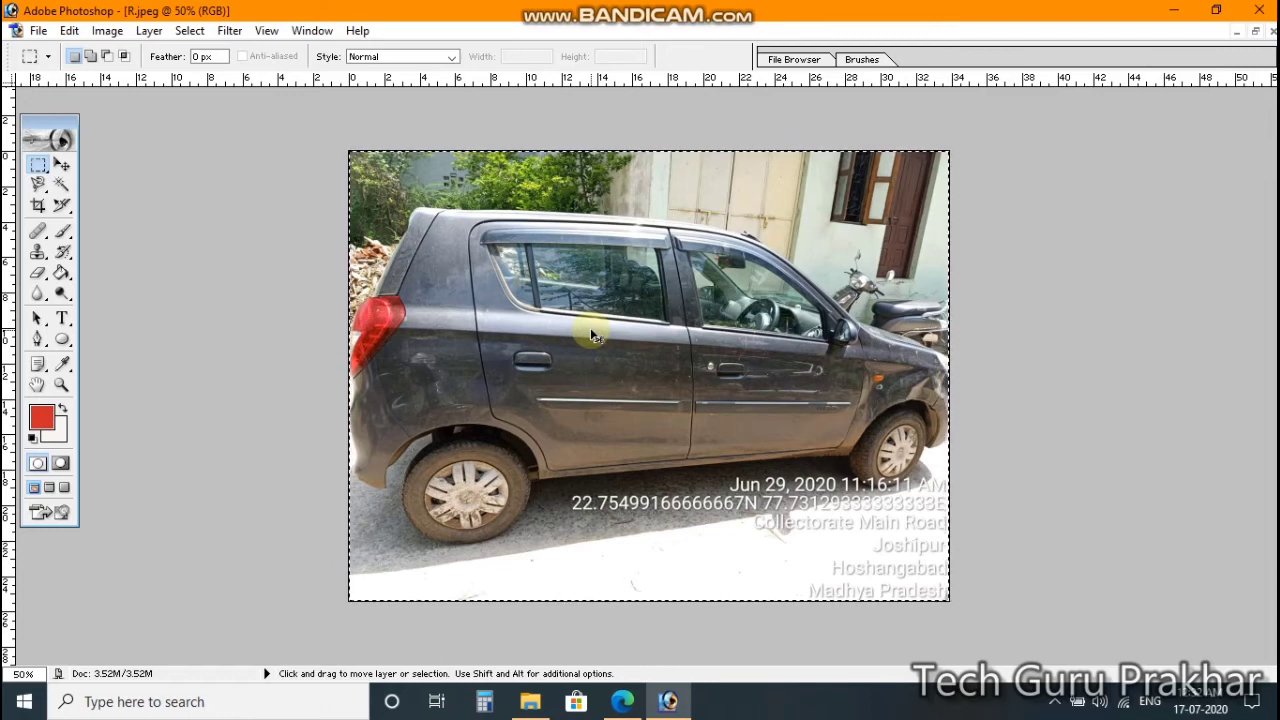
pyautogui.hotkey('ctrl', 'x')
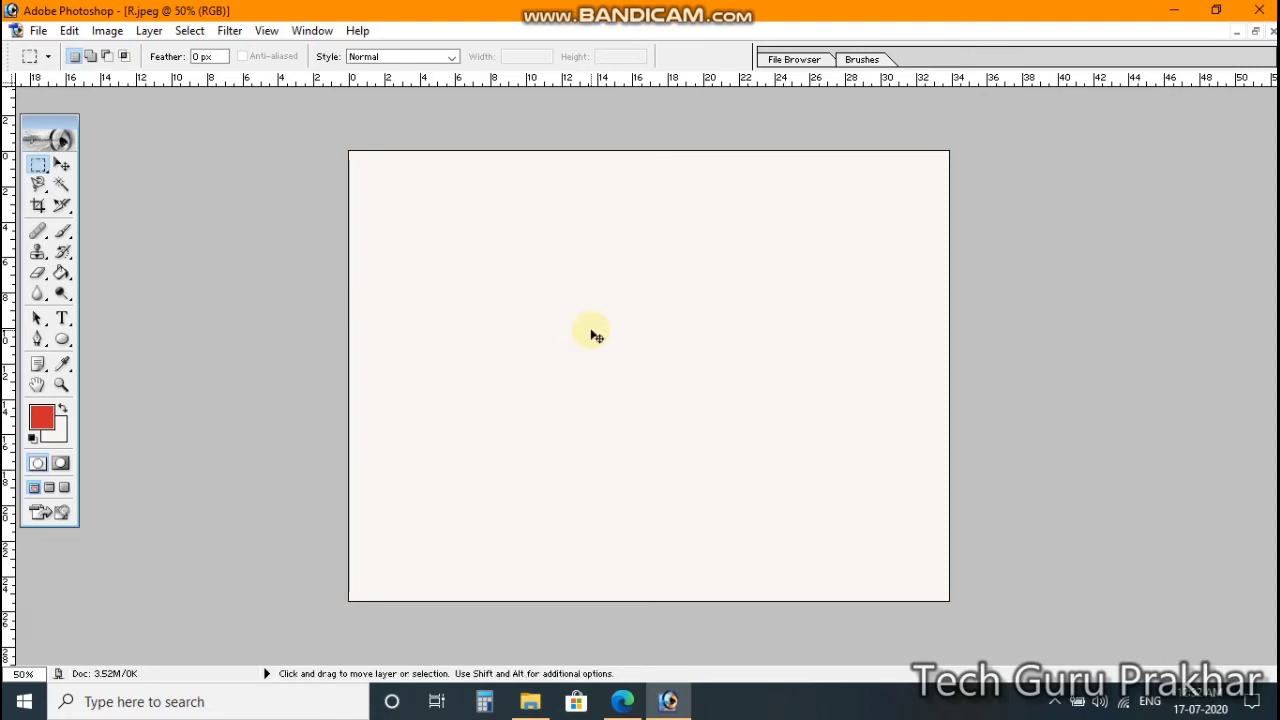
pyautogui.hotkey('ctrl', 'Tab')
pyautogui.hotkey('ctrl', 'Tab')
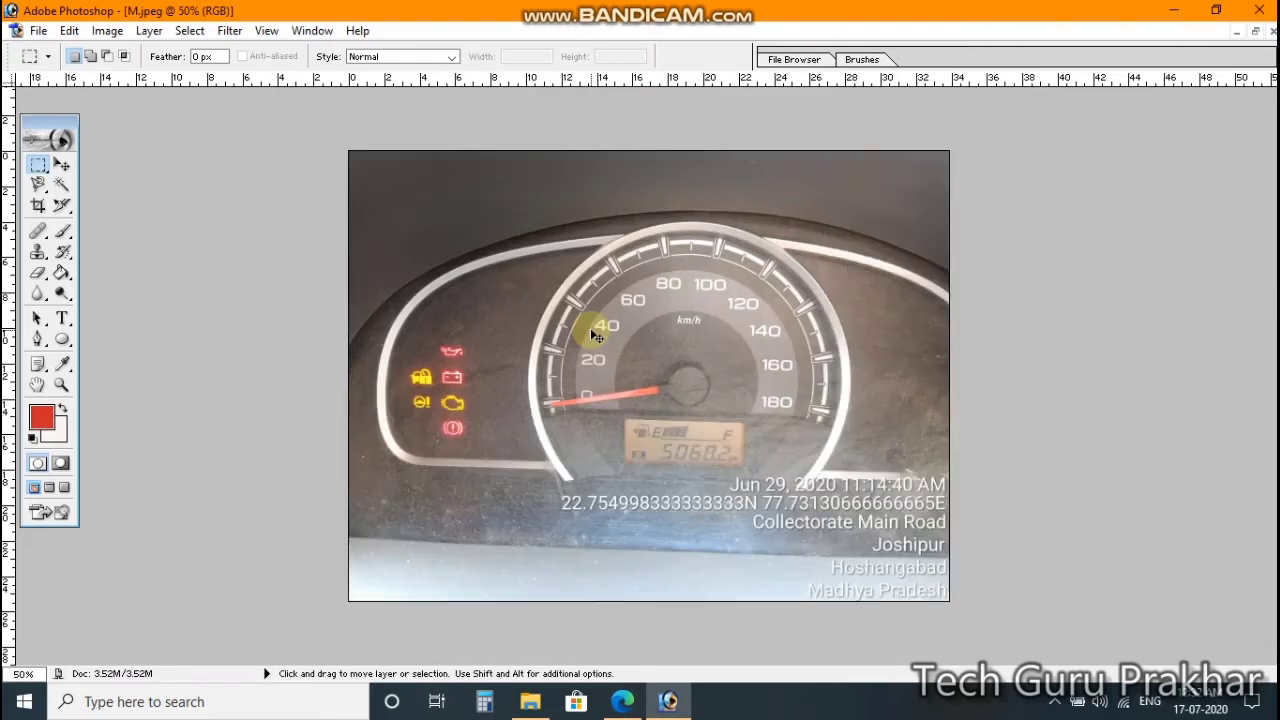
pyautogui.hotkey('ctrl', 'Tab')
pyautogui.hotkey('ctrl', 'Tab')
pyautogui.hotkey('ctrl', 'Tab')
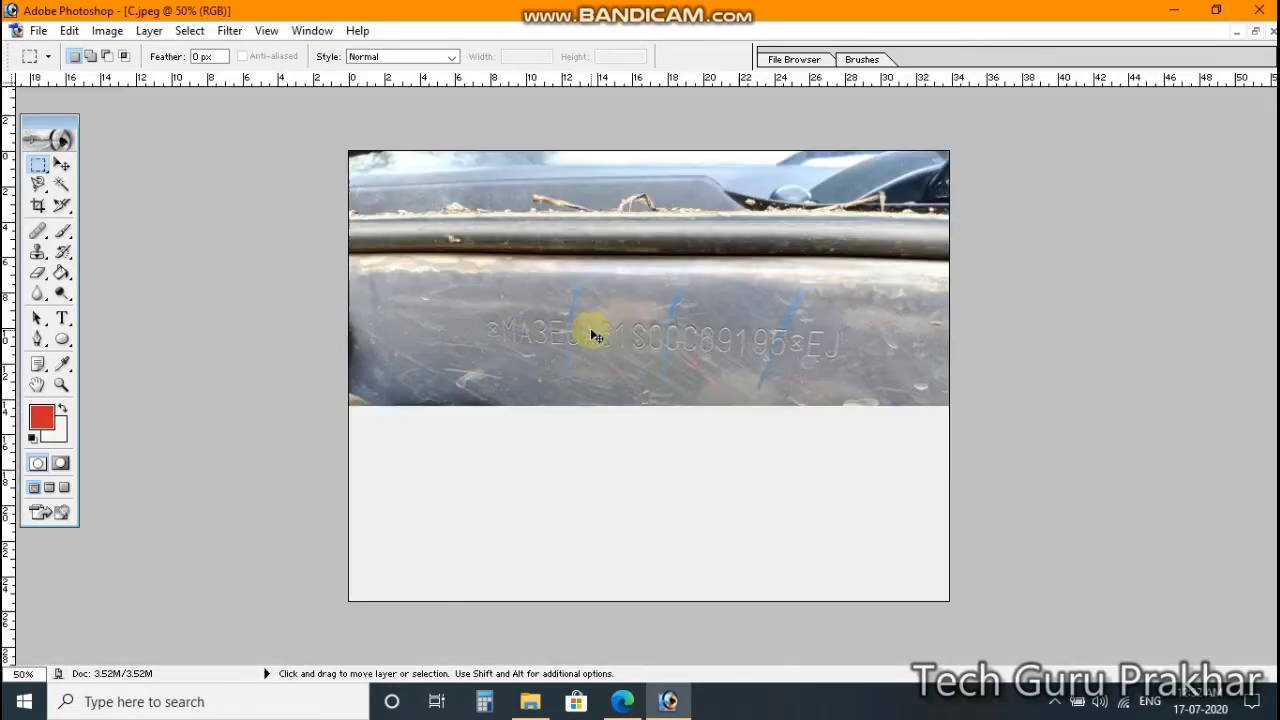
pyautogui.hotkey('ctrl', 'Tab')
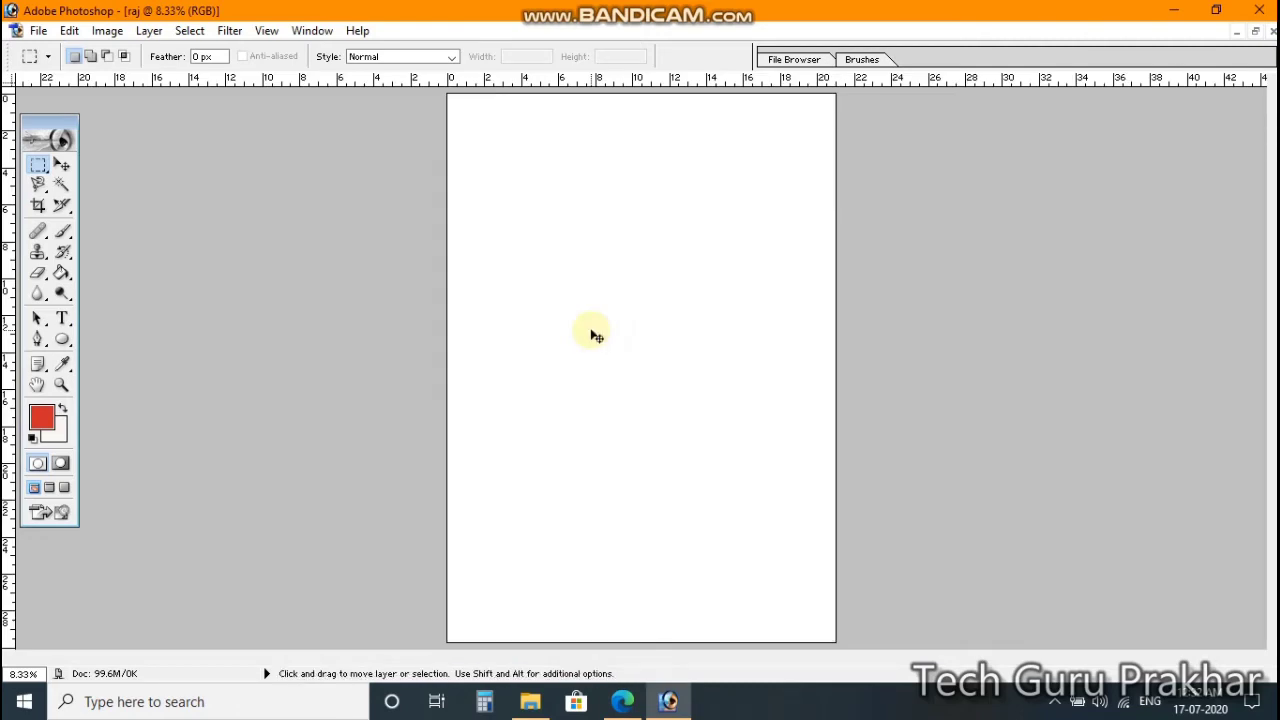
pyautogui.hotkey('ctrl', 'v')
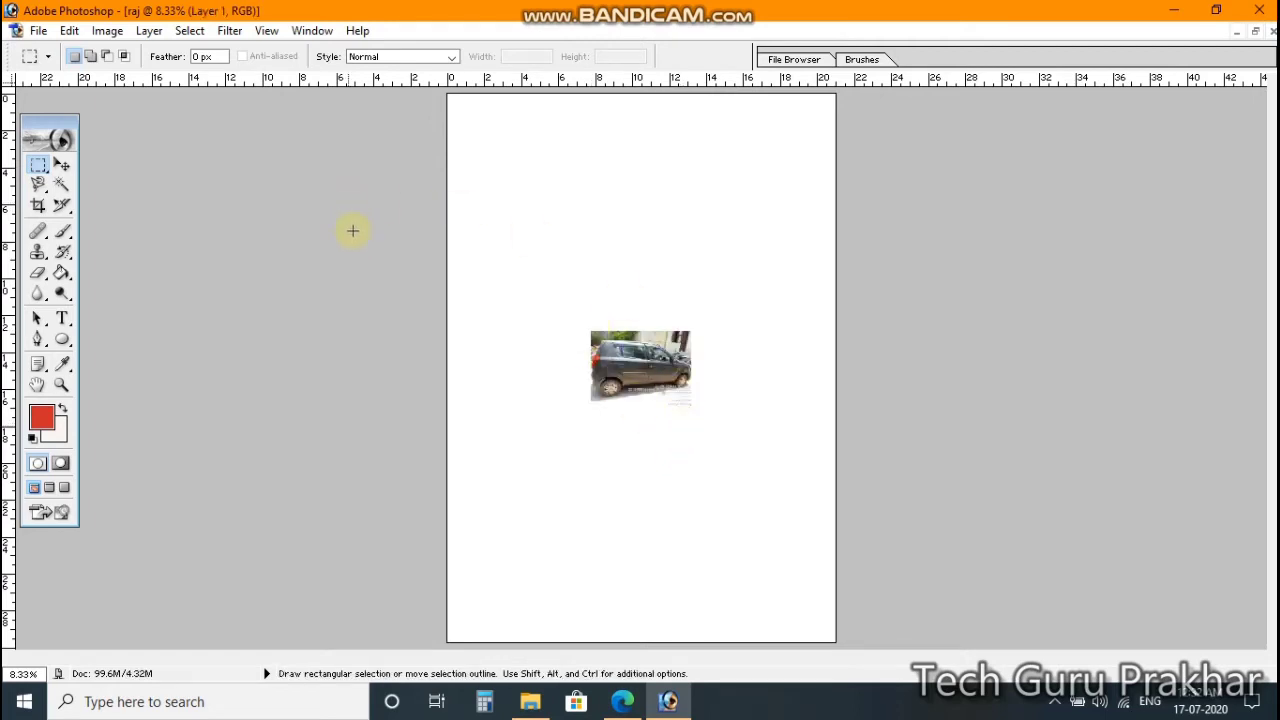
# Step: Move the pasted car layer into the page's bottom-right corner and start Free Transform on it
pyautogui.click(64, 166)
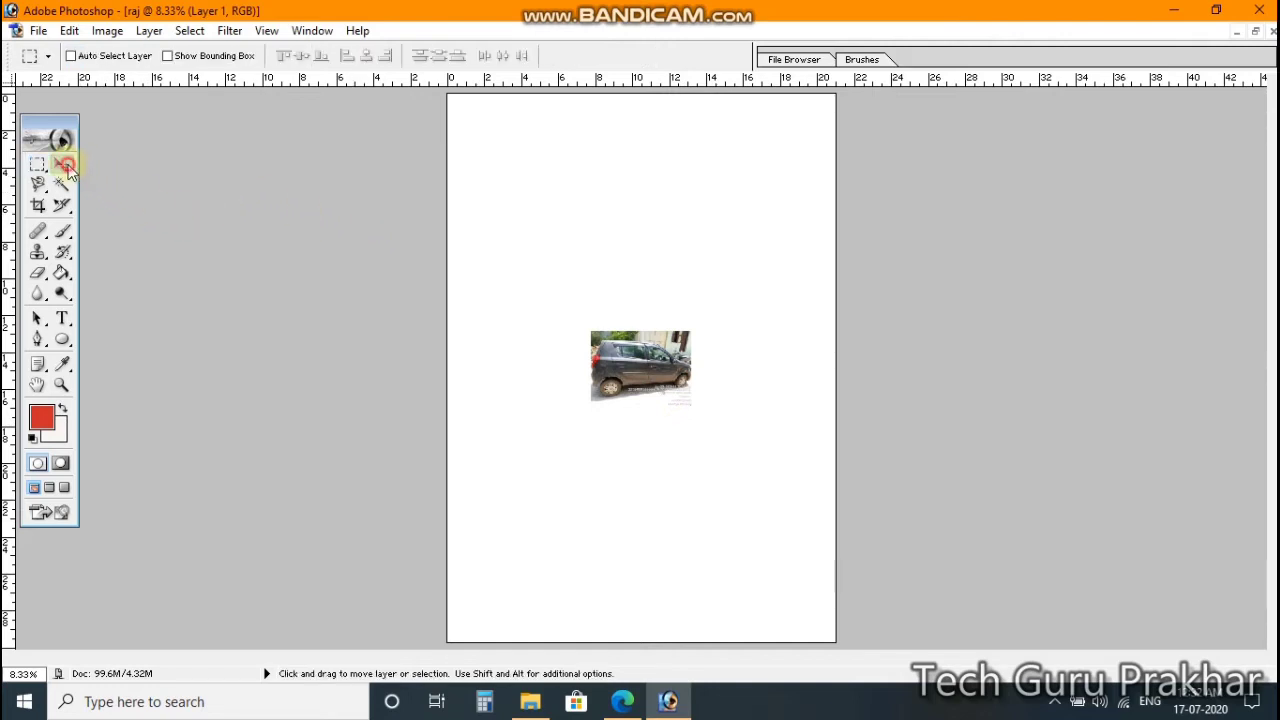
pyautogui.moveTo(635, 363); pyautogui.dragTo(755, 602)
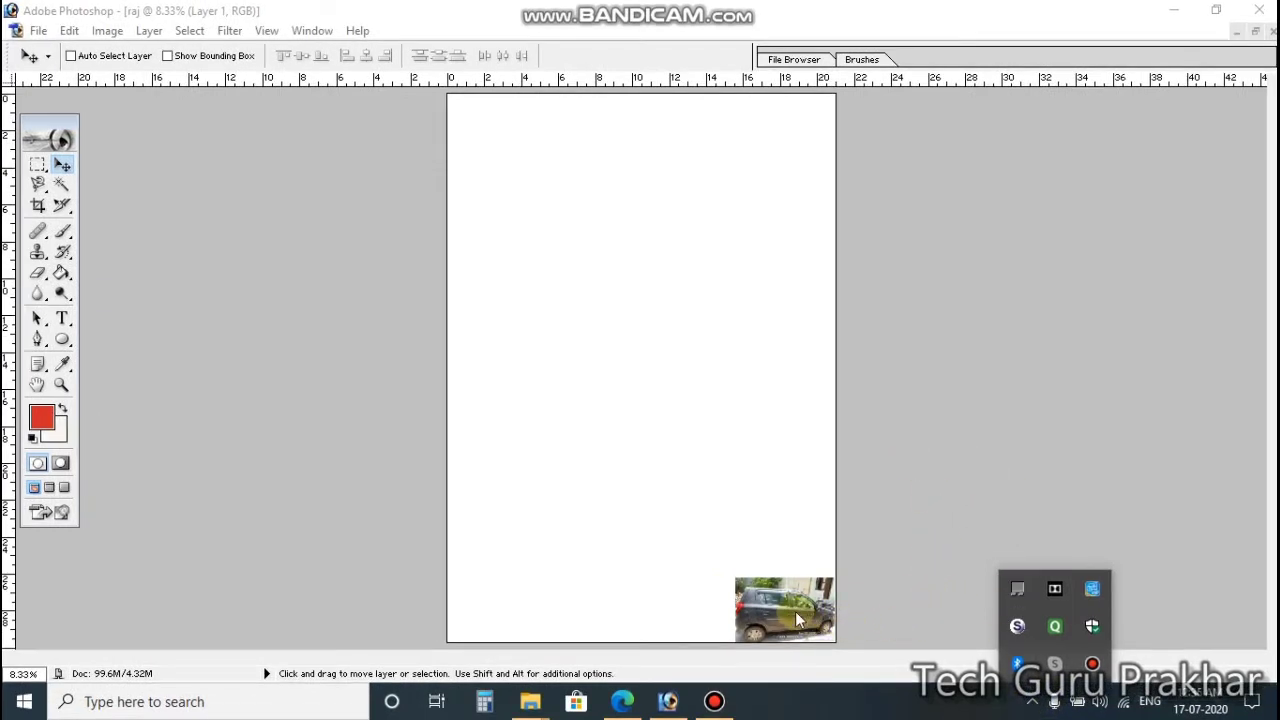
pyautogui.click(713, 581)
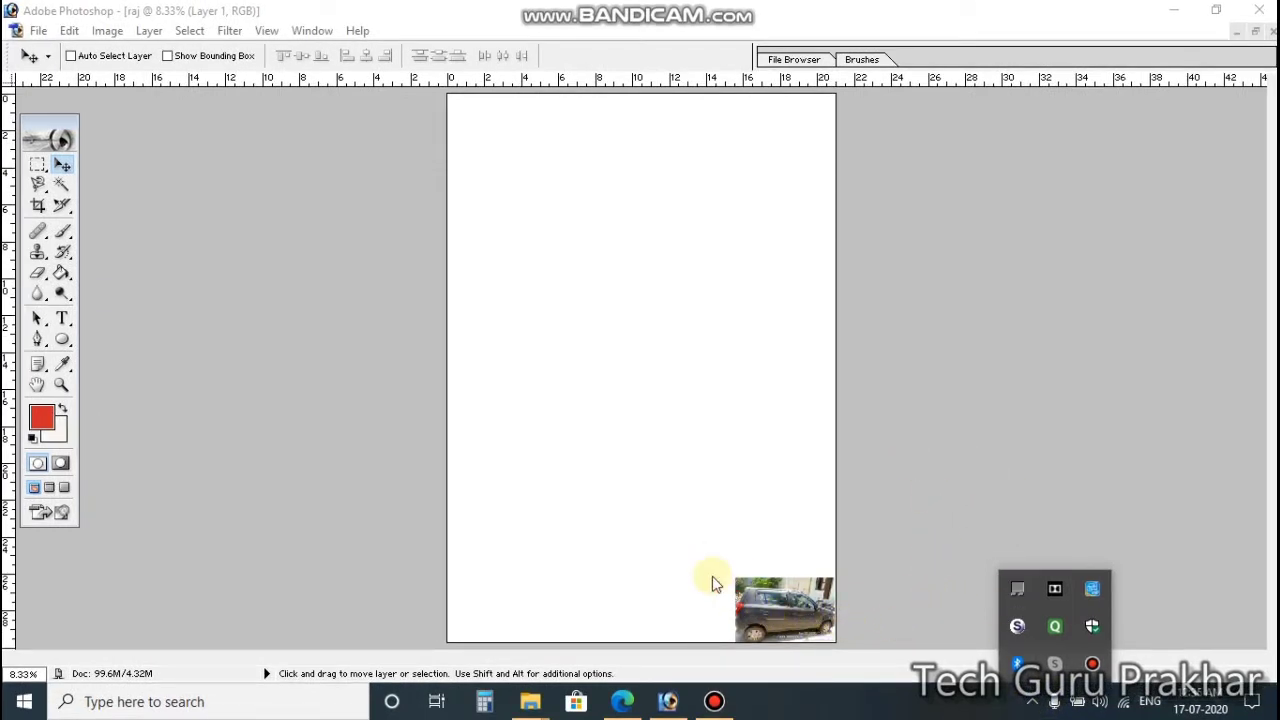
pyautogui.click(788, 603)
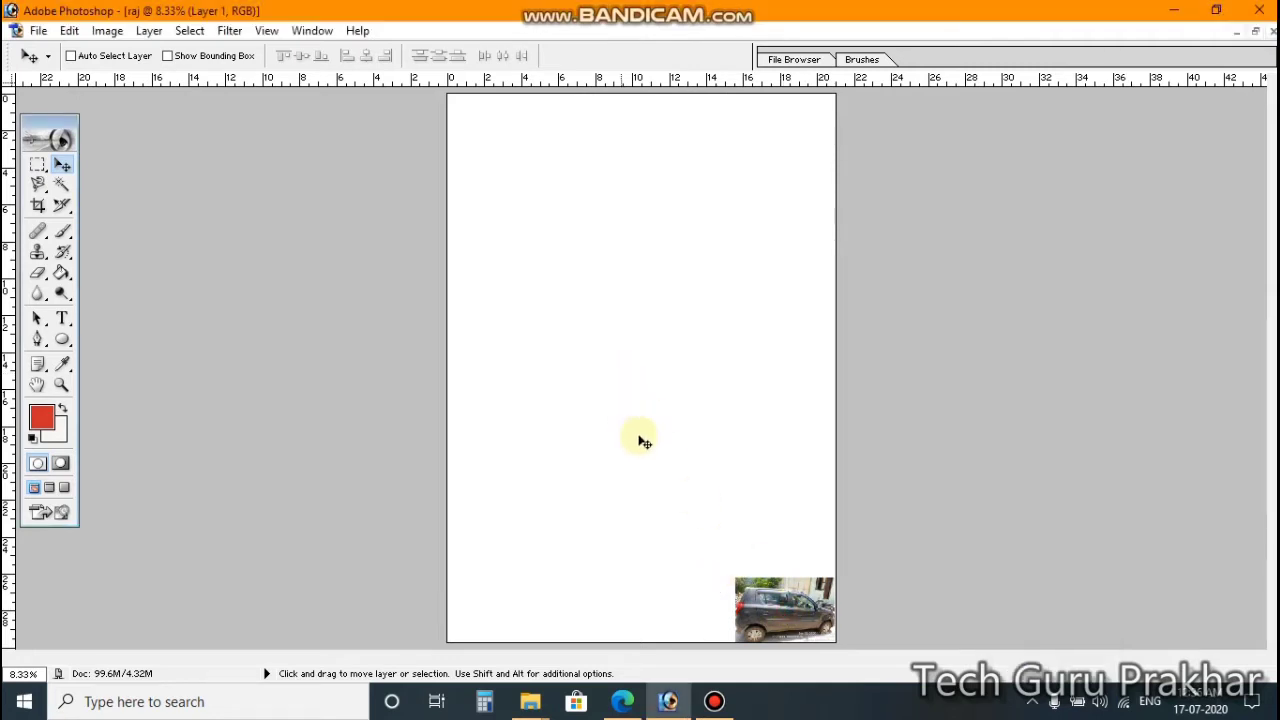
pyautogui.moveTo(771, 601)
pyautogui.mouseDown()
pyautogui.moveTo(745, 589)
pyautogui.moveTo(630, 443)
pyautogui.moveTo(722, 574)
pyautogui.moveTo(771, 605)
pyautogui.mouseUp()
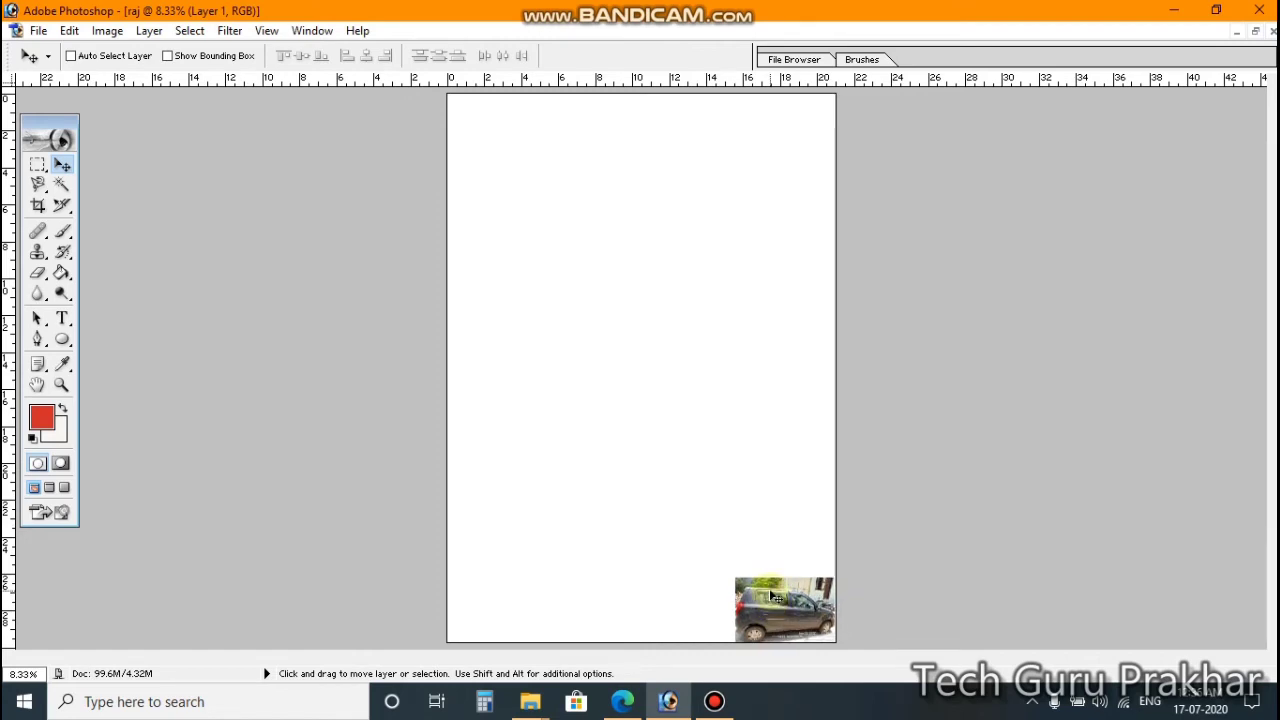
pyautogui.hotkey('ctrl', 't')
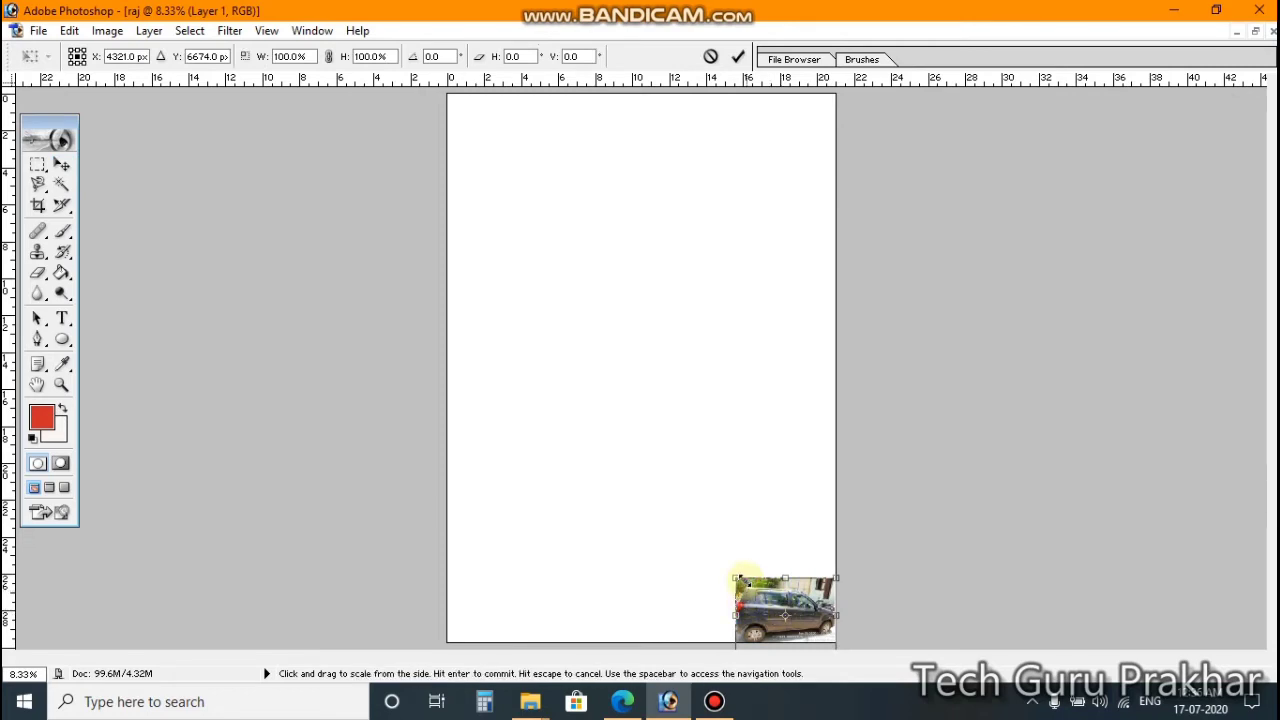
# Step: Scale the car photo to about half the page width and commit it in the bottom-right corner
pyautogui.moveTo(738, 579); pyautogui.dragTo(652, 510)
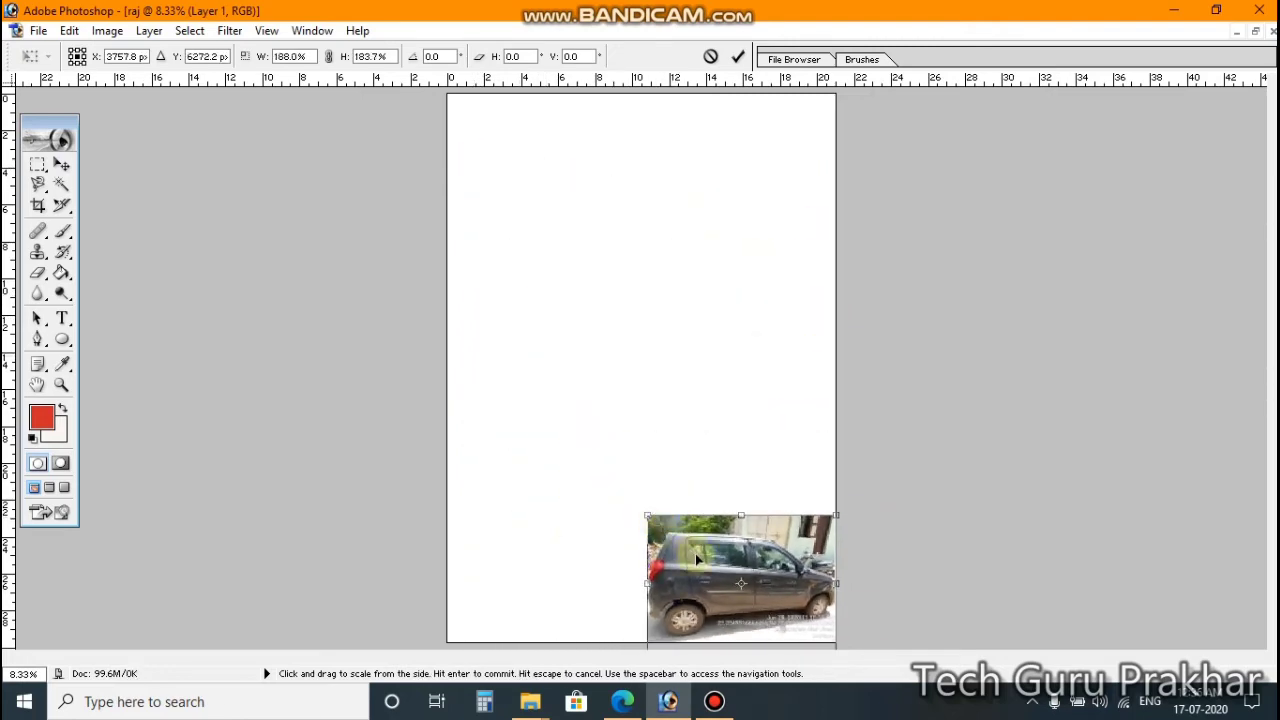
pyautogui.moveTo(705, 556); pyautogui.dragTo(577, 274)
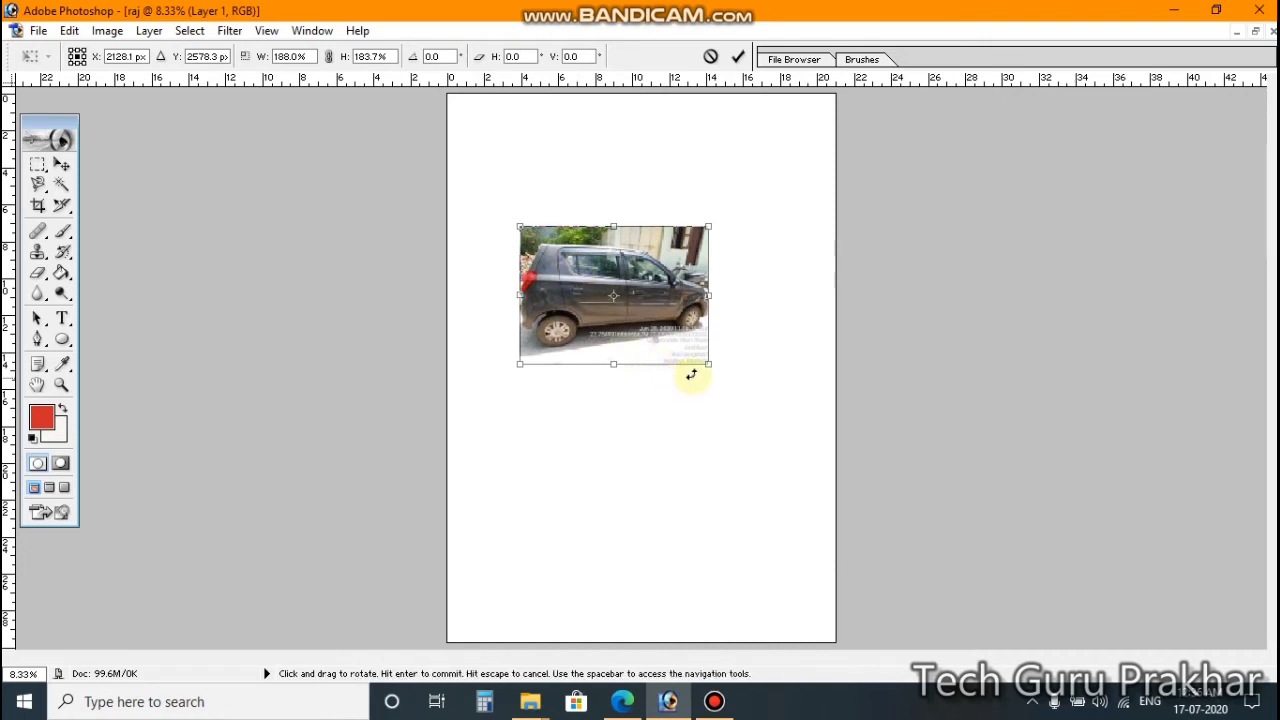
pyautogui.moveTo(710, 367); pyautogui.dragTo(663, 447)
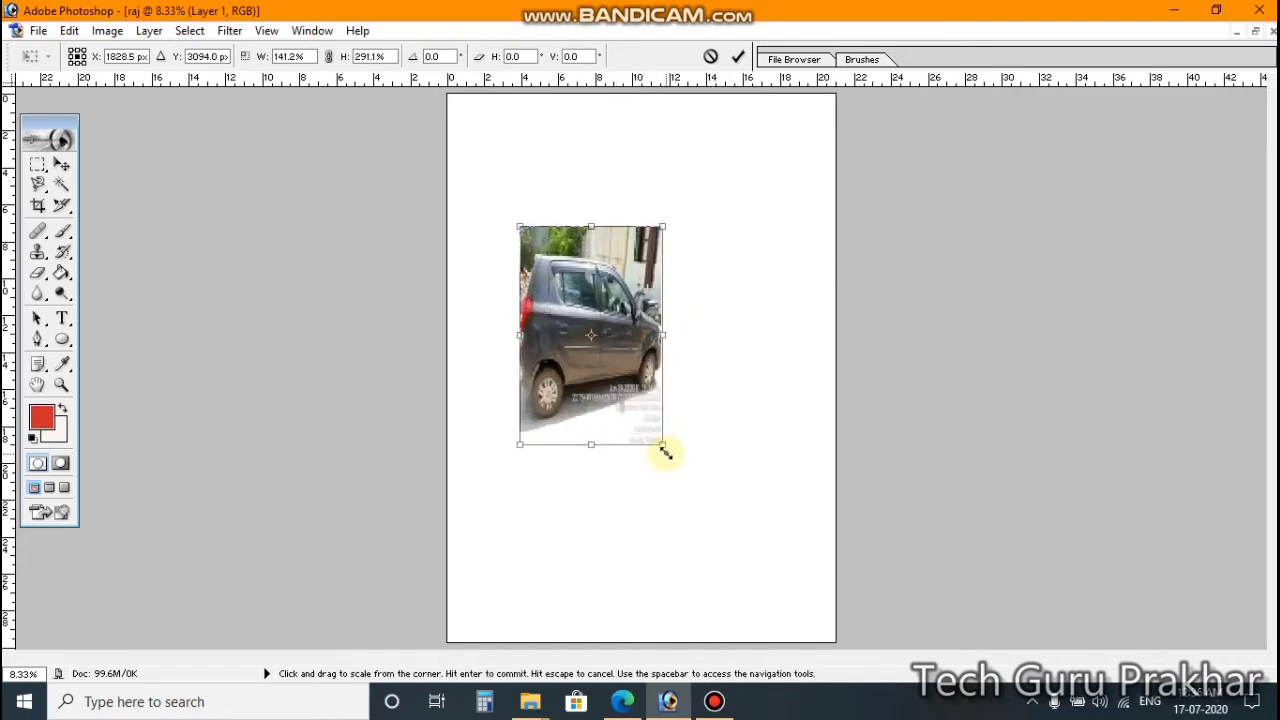
pyautogui.moveTo(663, 340); pyautogui.dragTo(744, 328)
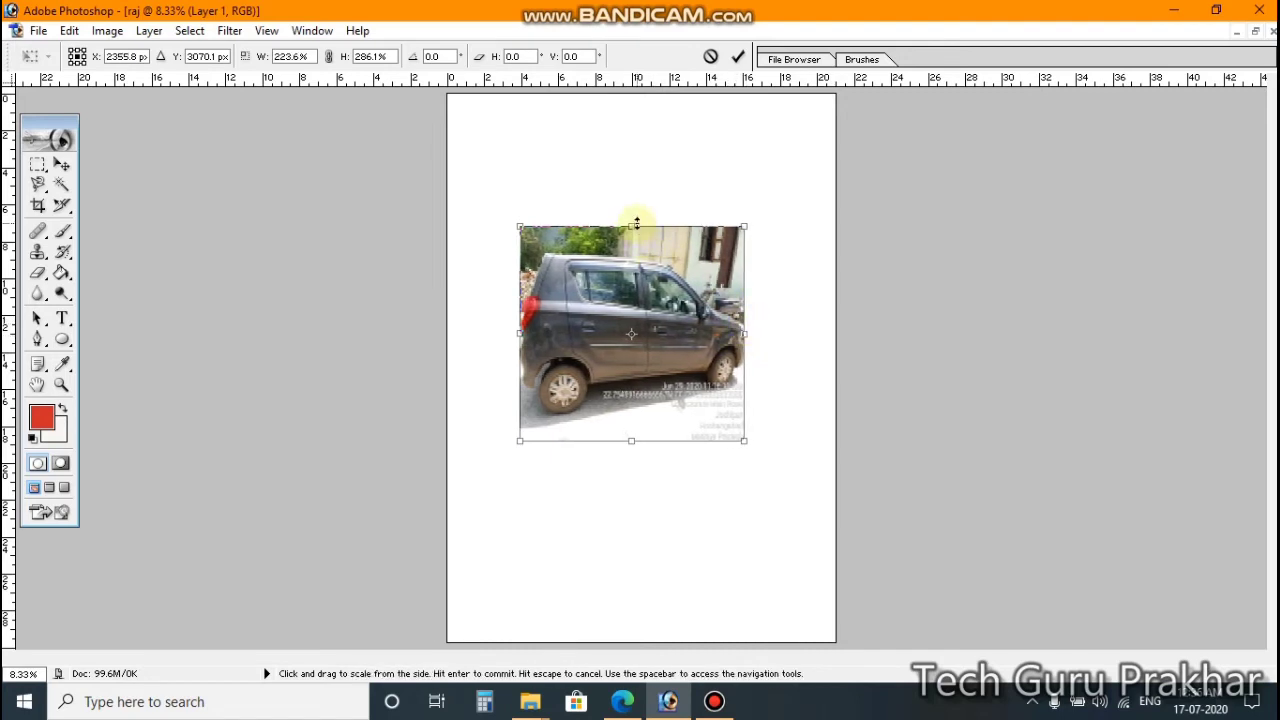
pyautogui.moveTo(632, 226); pyautogui.dragTo(632, 298)
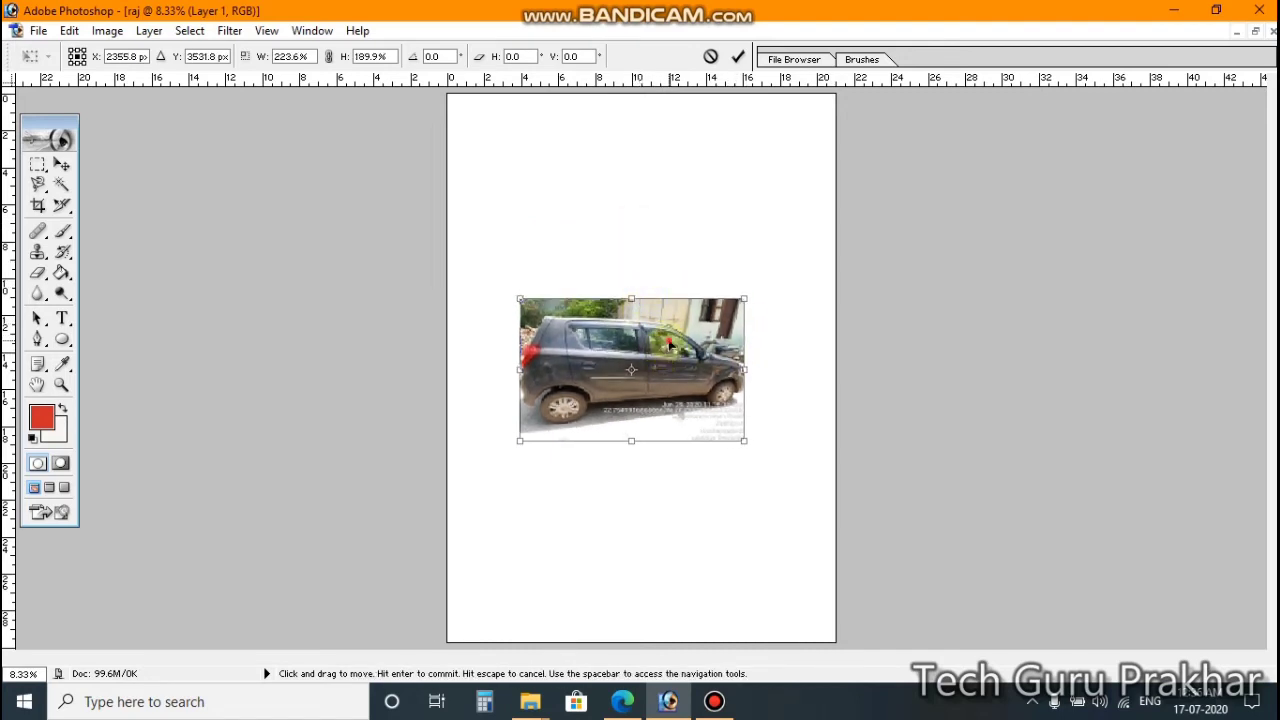
pyautogui.moveTo(672, 355); pyautogui.dragTo(760, 545)
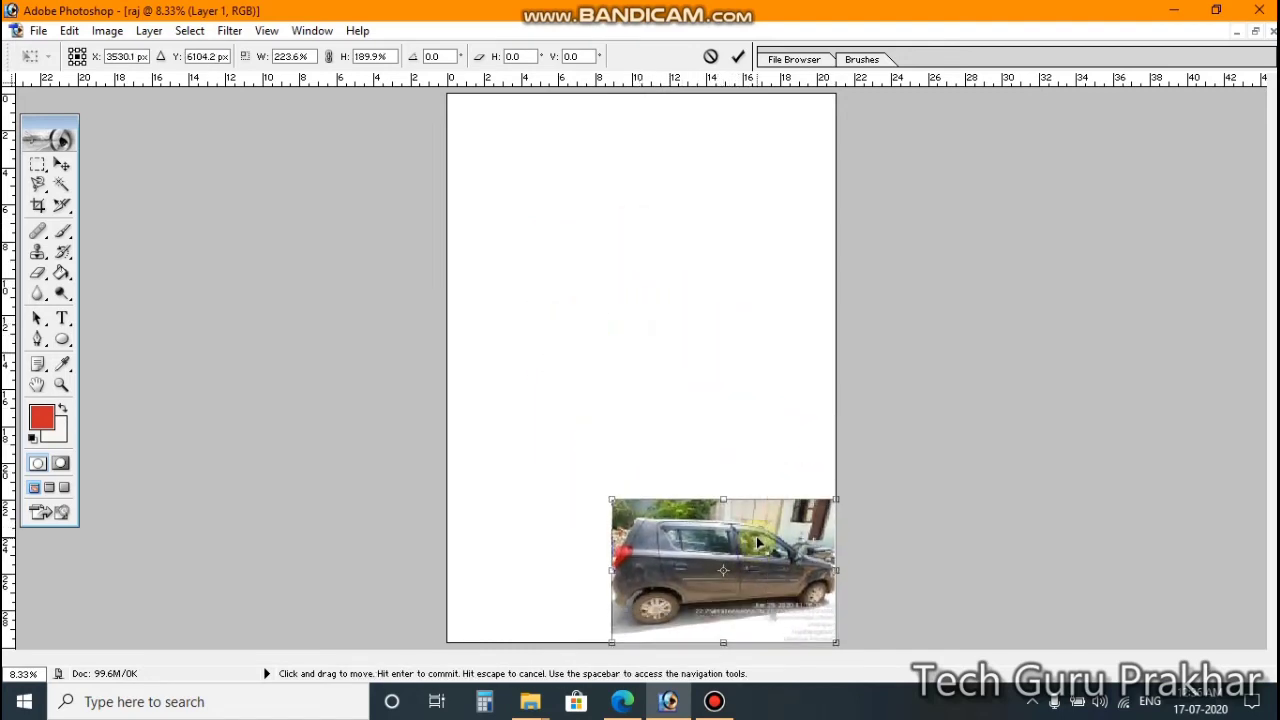
pyautogui.moveTo(612, 571)
pyautogui.mouseDown()
pyautogui.moveTo(665, 570)
pyautogui.moveTo(634, 570)
pyautogui.mouseUp()
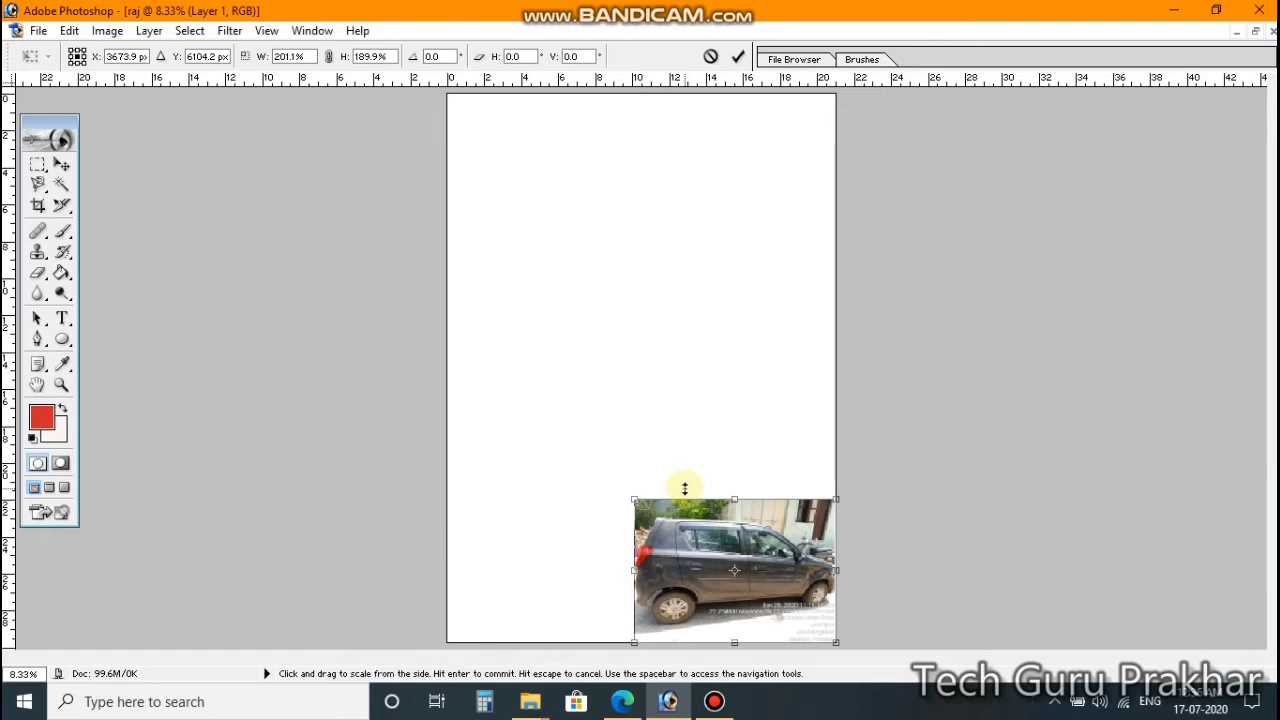
pyautogui.press('Return')
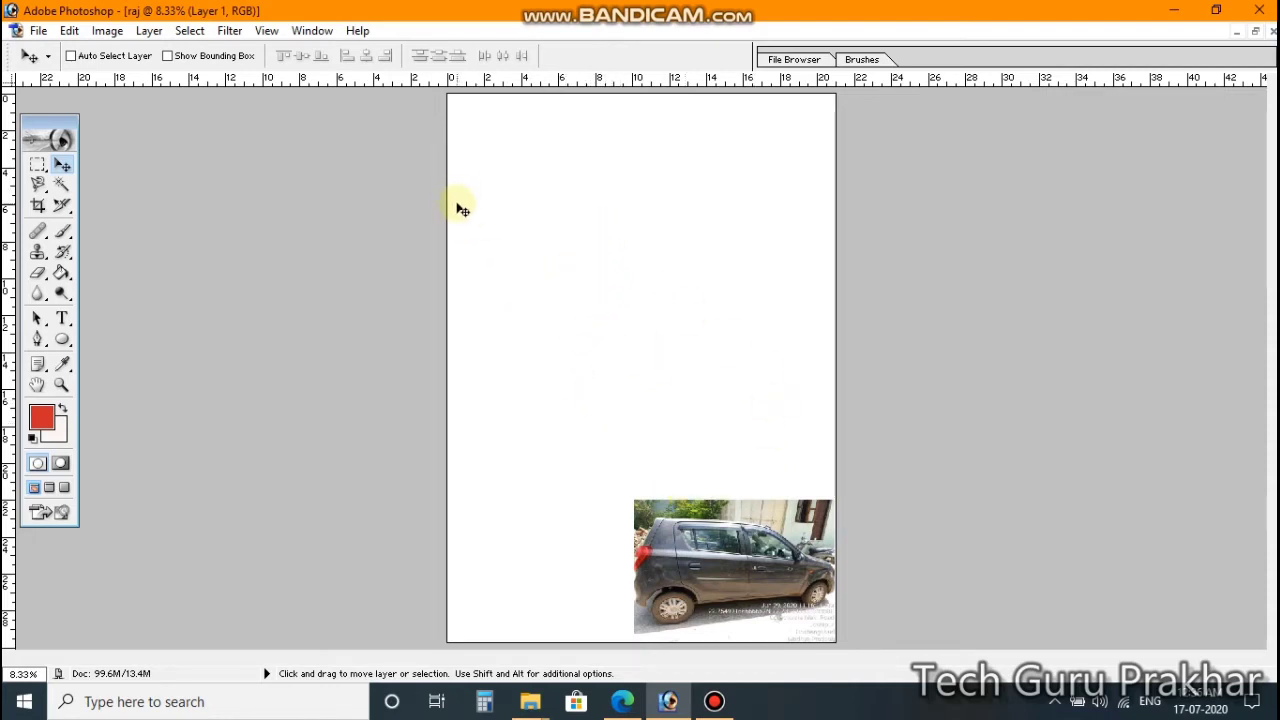
# Step: Show the Layers panel, select the Background layer, and switch over to R.jpeg
pyautogui.click(312, 32)
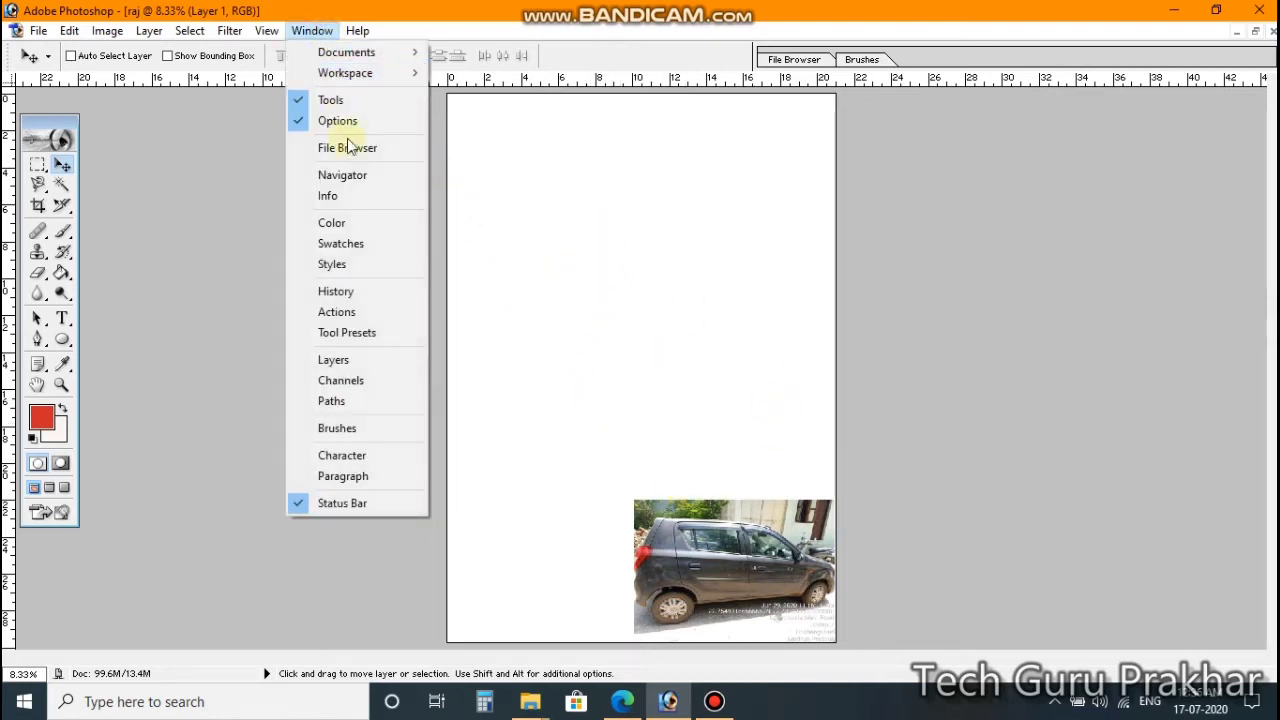
pyautogui.click(357, 363)
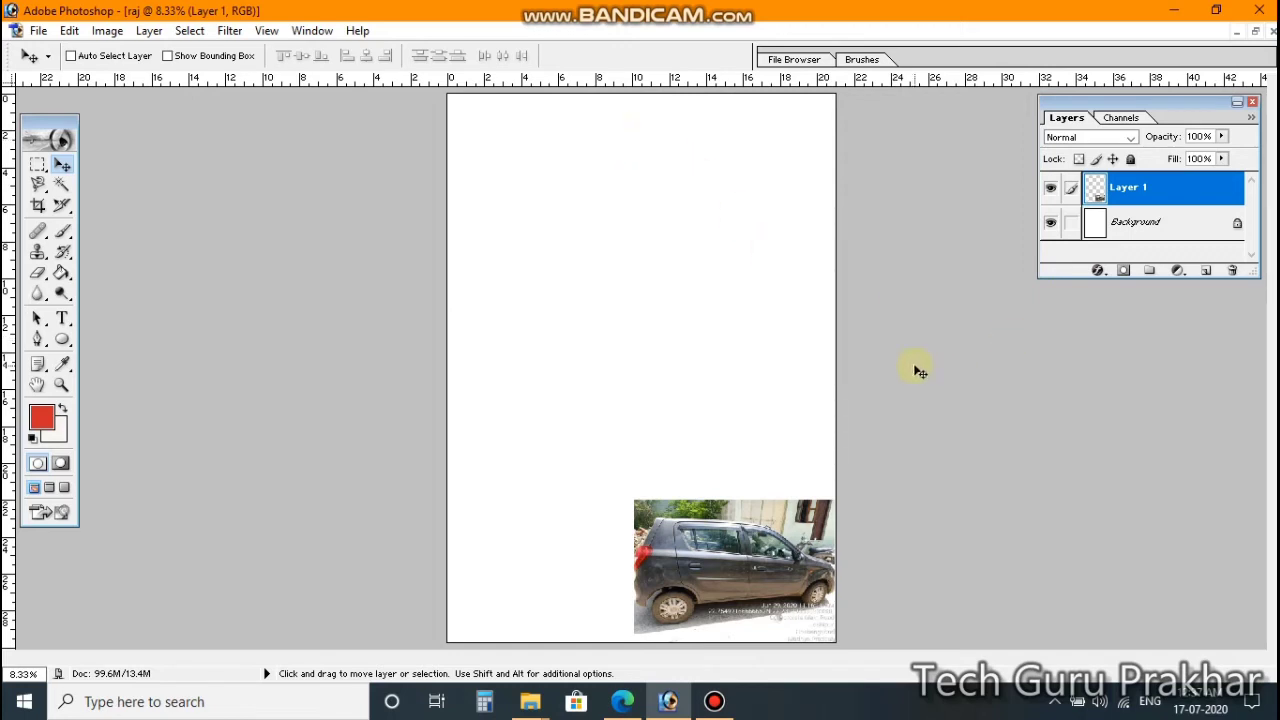
pyautogui.click(1152, 229)
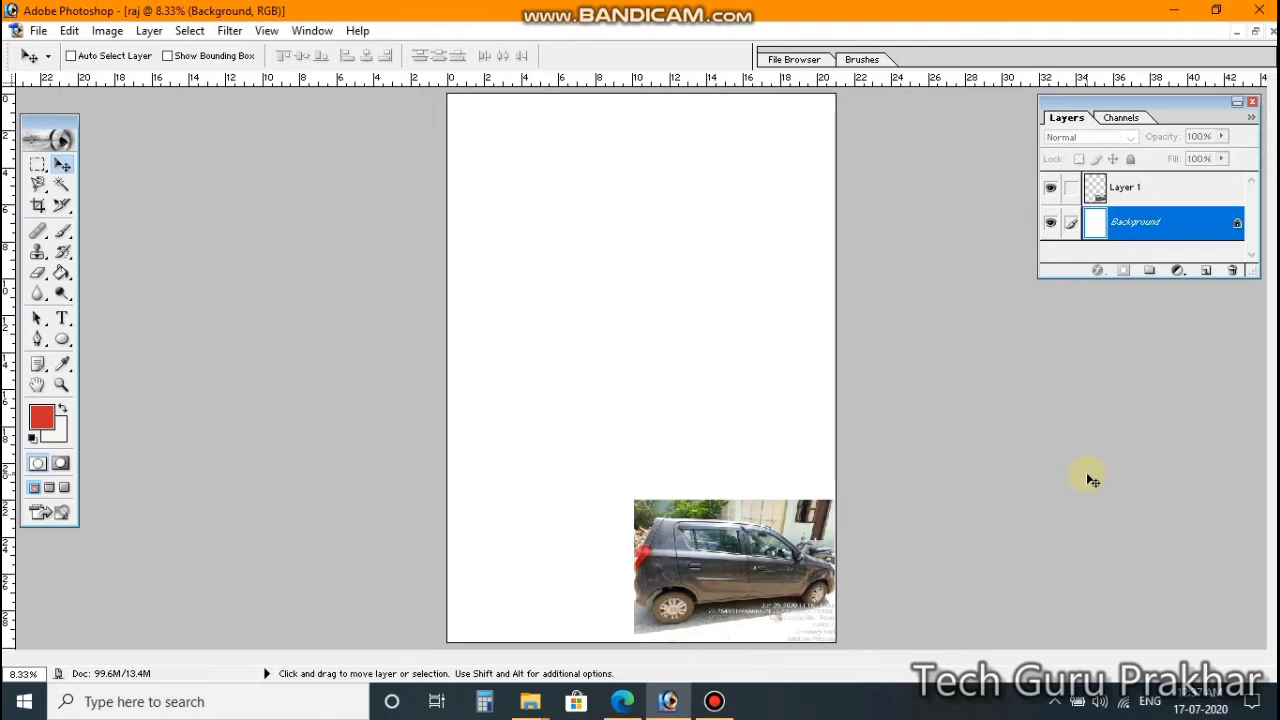
pyautogui.hotkey('ctrl', 'Tab')
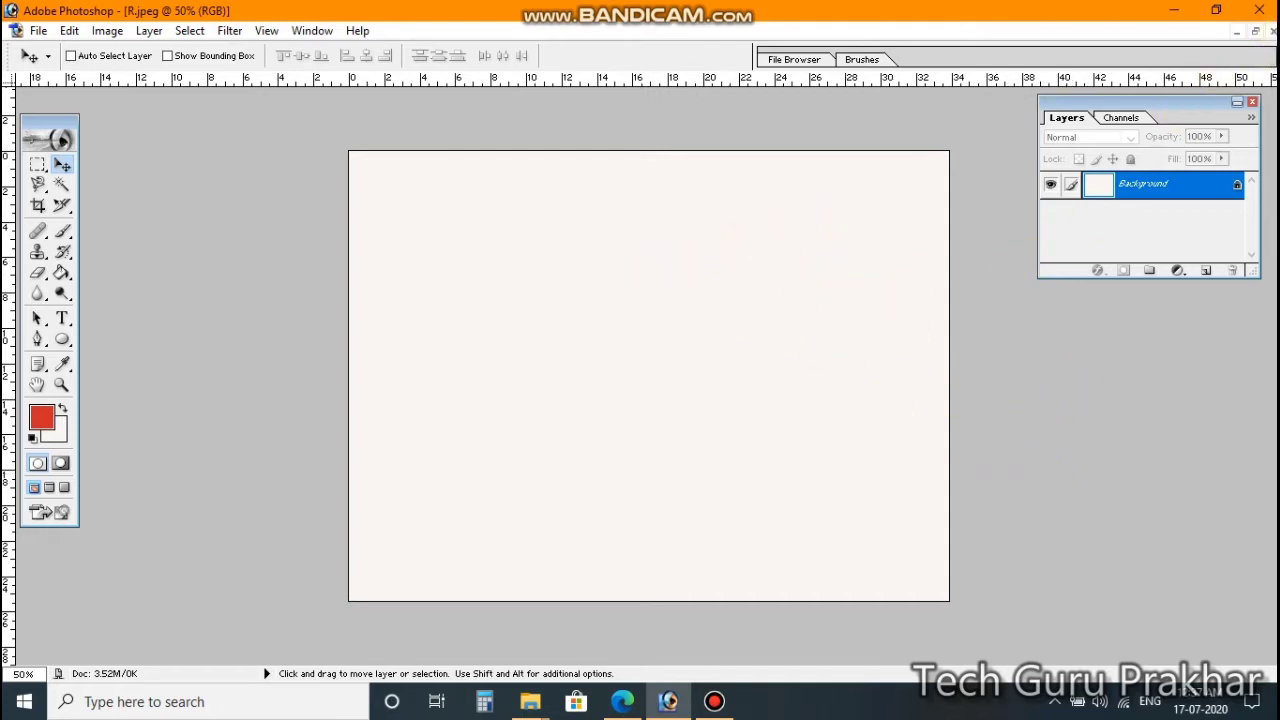
# Step: Close R.jpeg without saving, cut the entire M.jpeg speedometer photo, and return to the raj page
pyautogui.click(1271, 31)
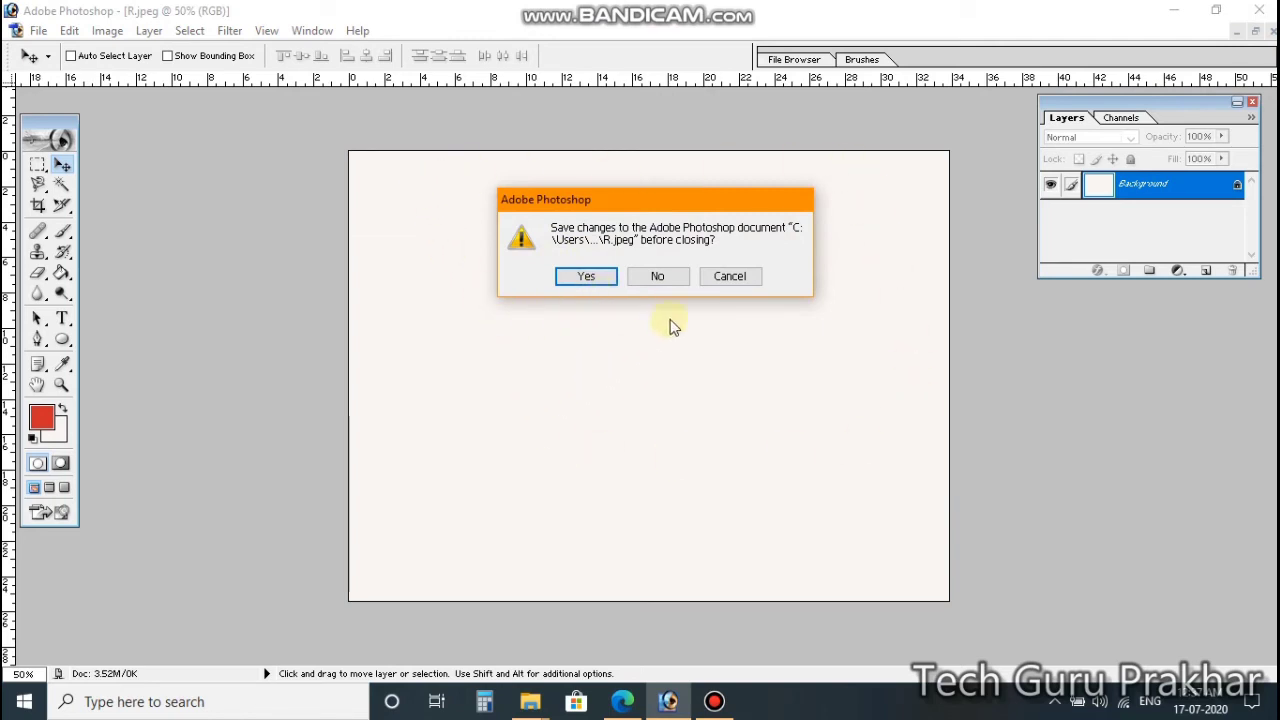
pyautogui.click(660, 277)
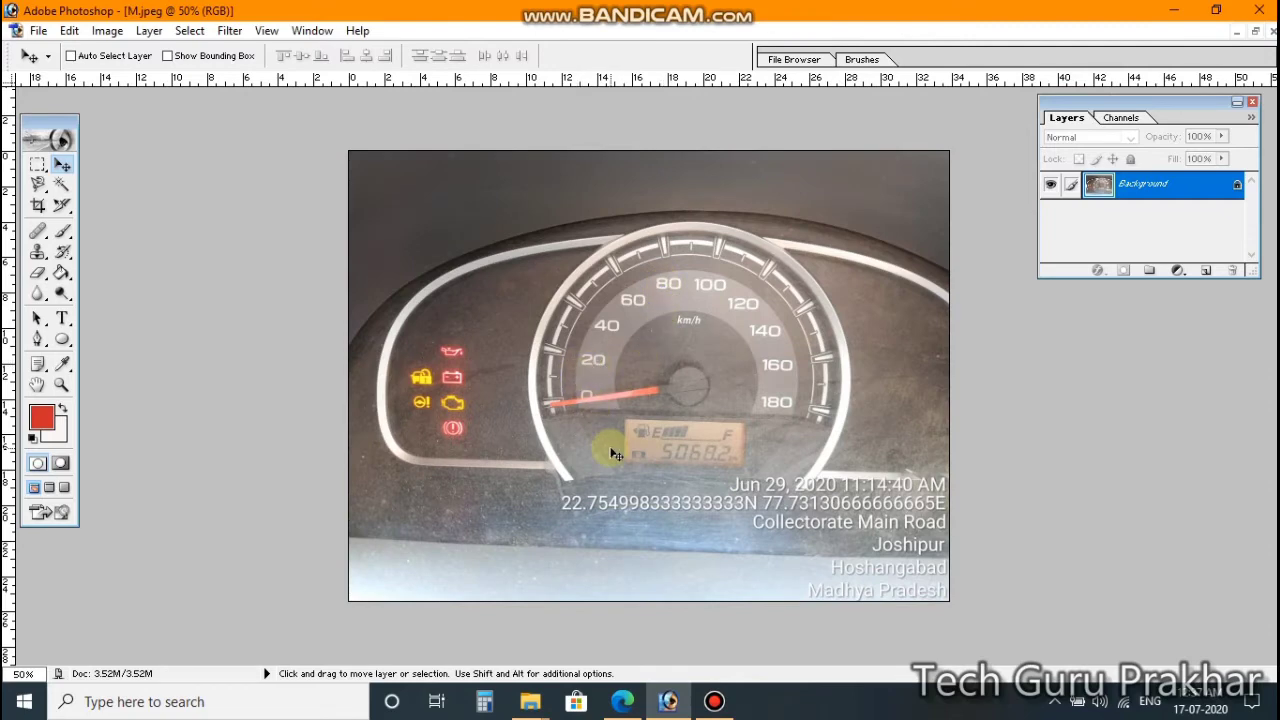
pyautogui.hotkey('ctrl', 'a')
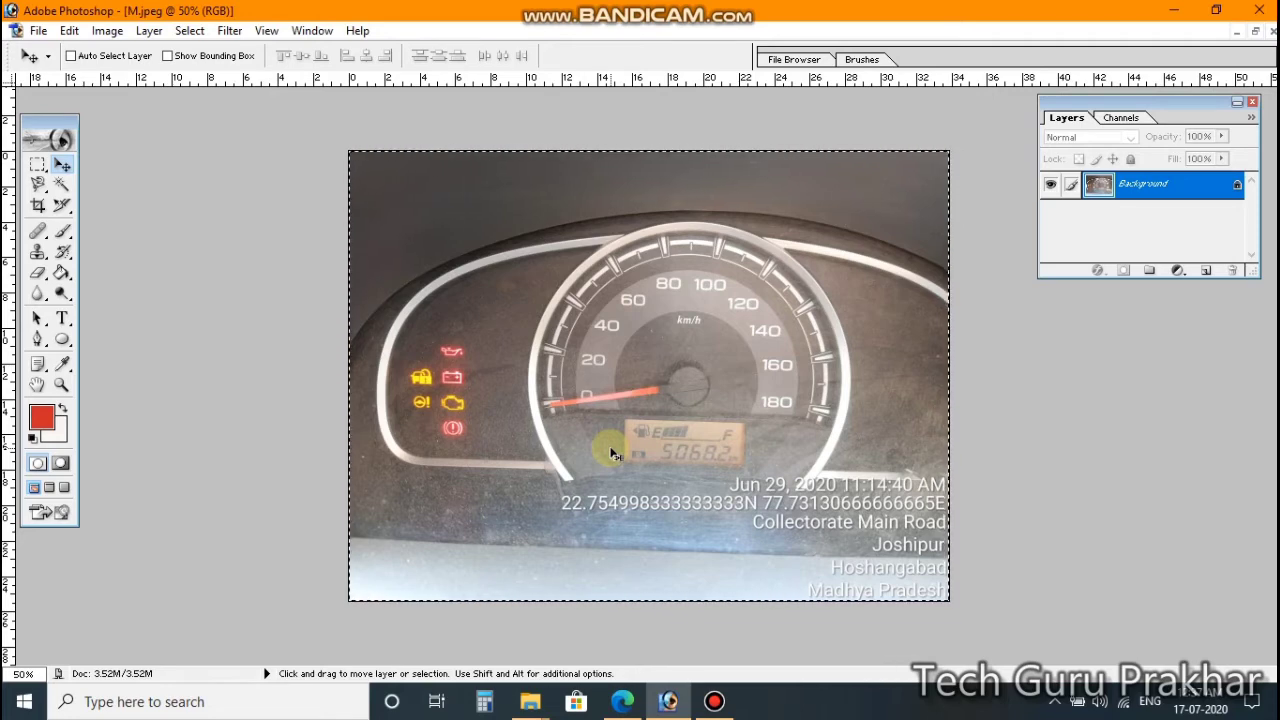
pyautogui.press('Delete')
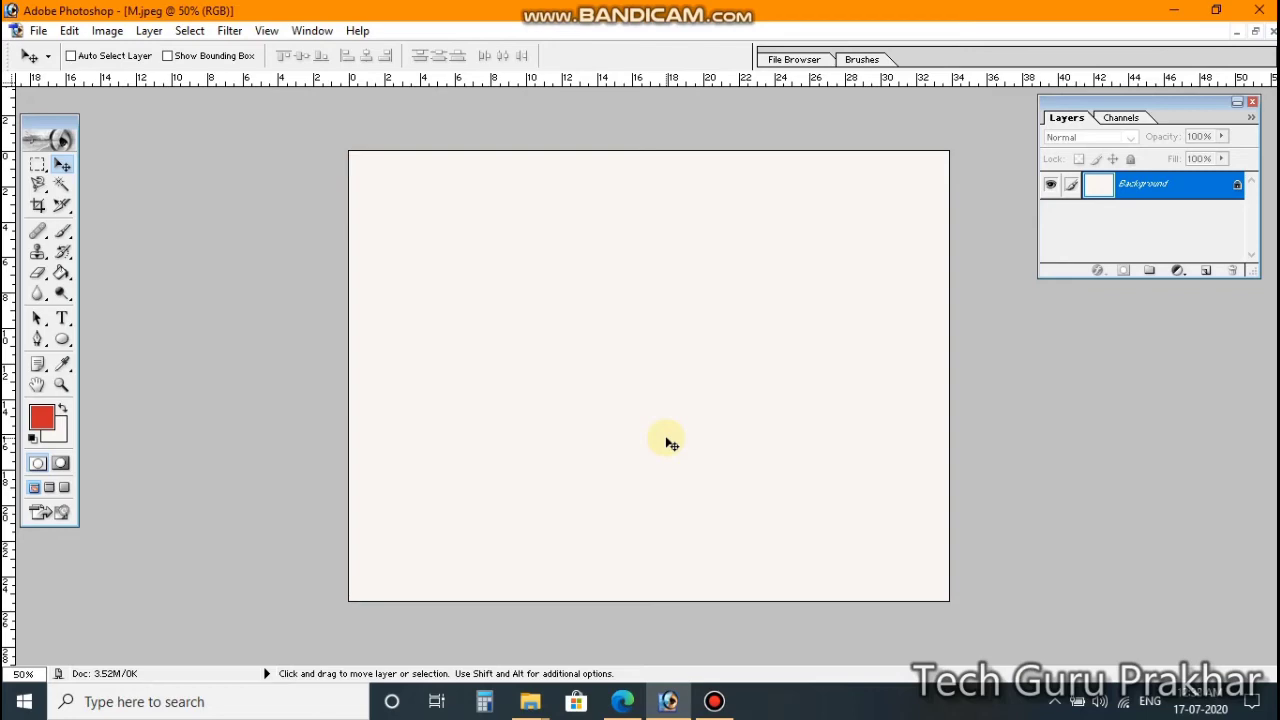
pyautogui.hotkey('ctrl', 'Tab')
pyautogui.hotkey('ctrl', 'Tab')
pyautogui.hotkey('ctrl', 'Tab')
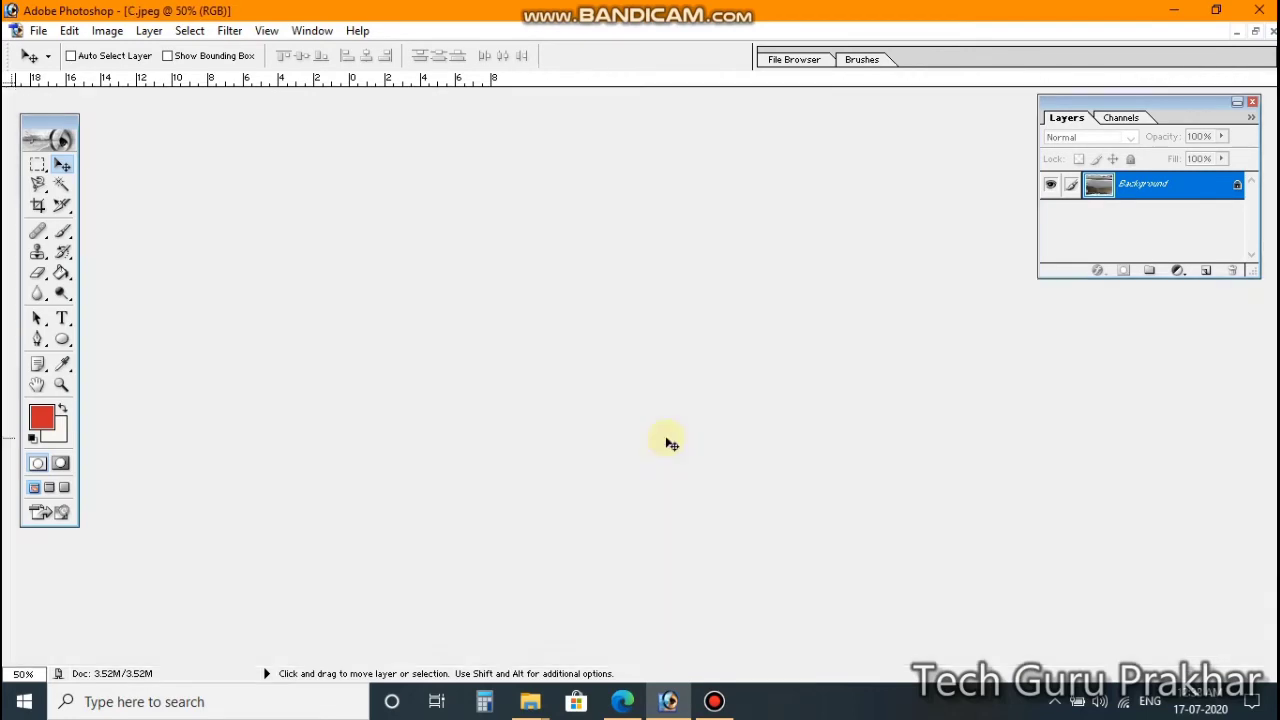
pyautogui.hotkey('ctrl', 'Tab')
pyautogui.hotkey('ctrl', 'Tab')
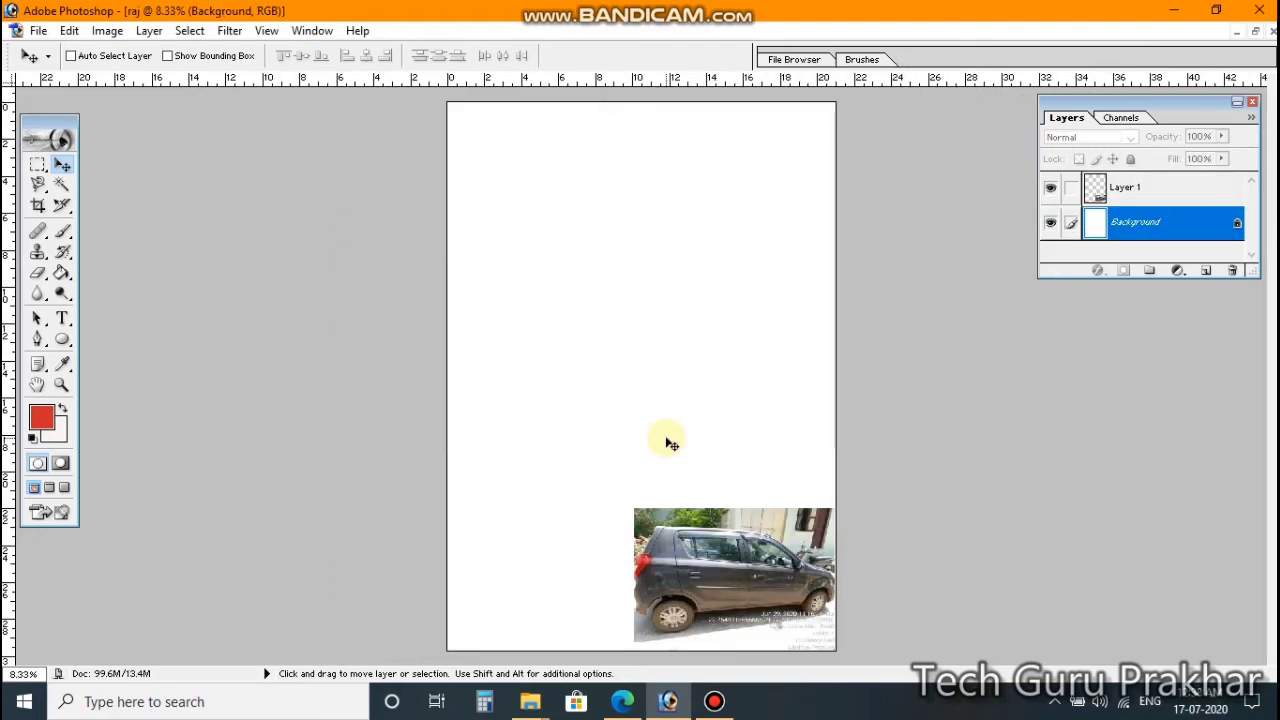
# Step: Paste the speedometer photo as Layer 2, scale it to the car photo's width above it, and enlarge the Layers list
pyautogui.hotkey('ctrl', 'v')
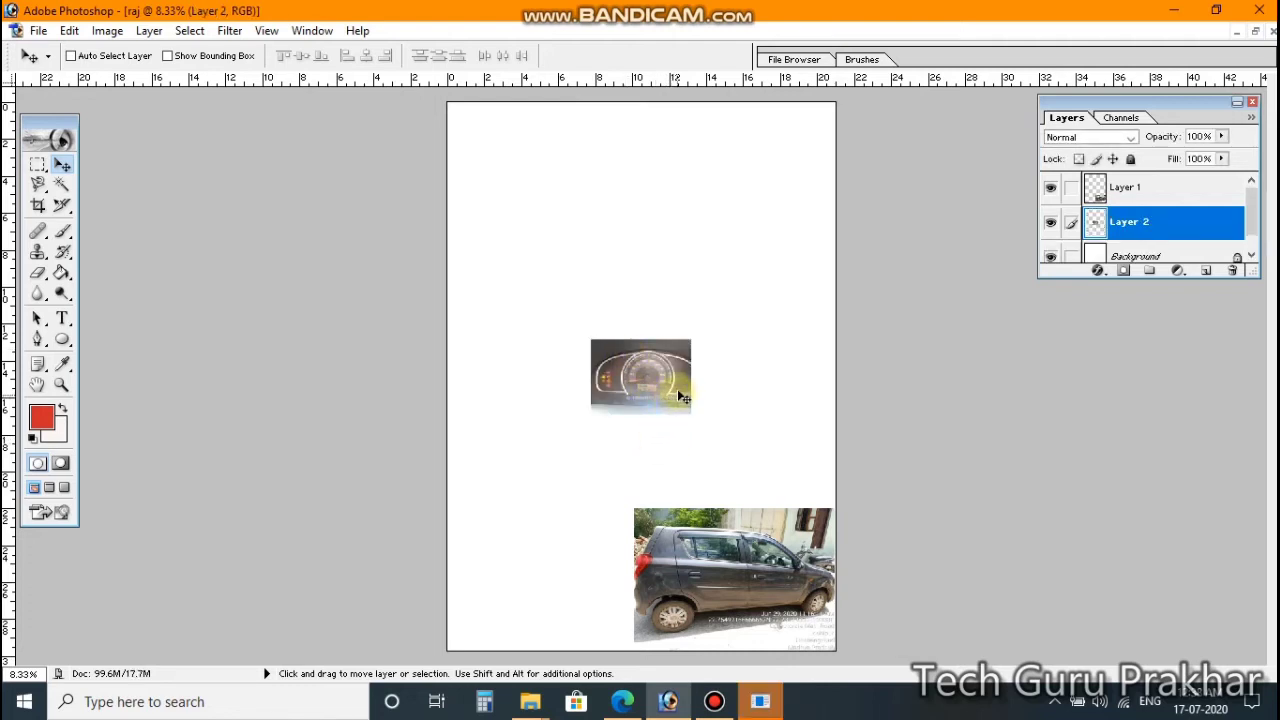
pyautogui.moveTo(680, 397); pyautogui.dragTo(795, 450)
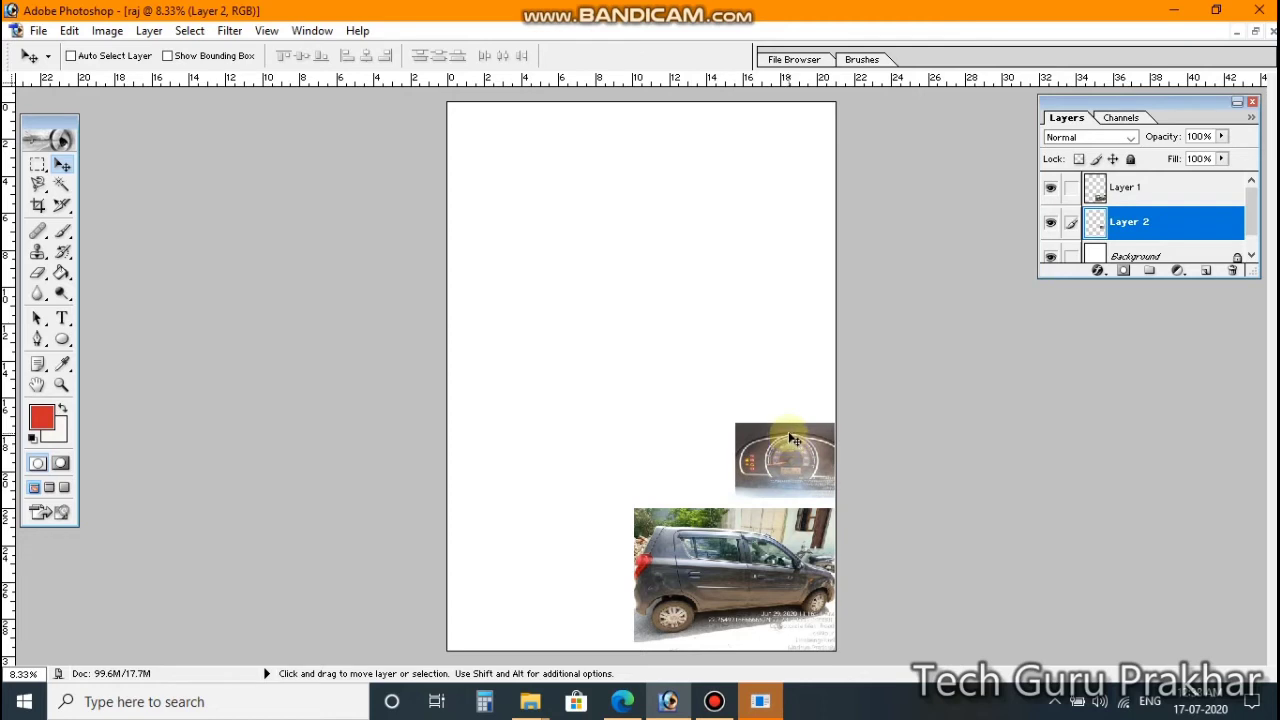
pyautogui.hotkey('ctrl', 't')
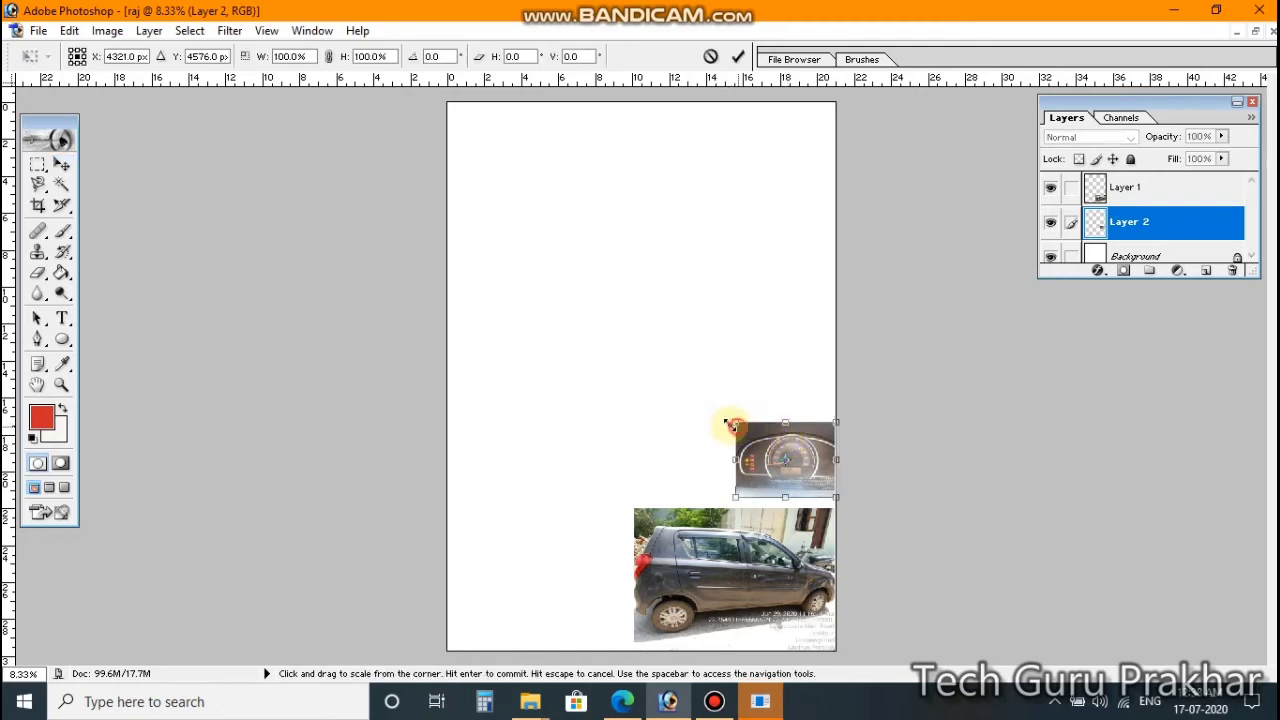
pyautogui.moveTo(734, 424); pyautogui.dragTo(636, 376)
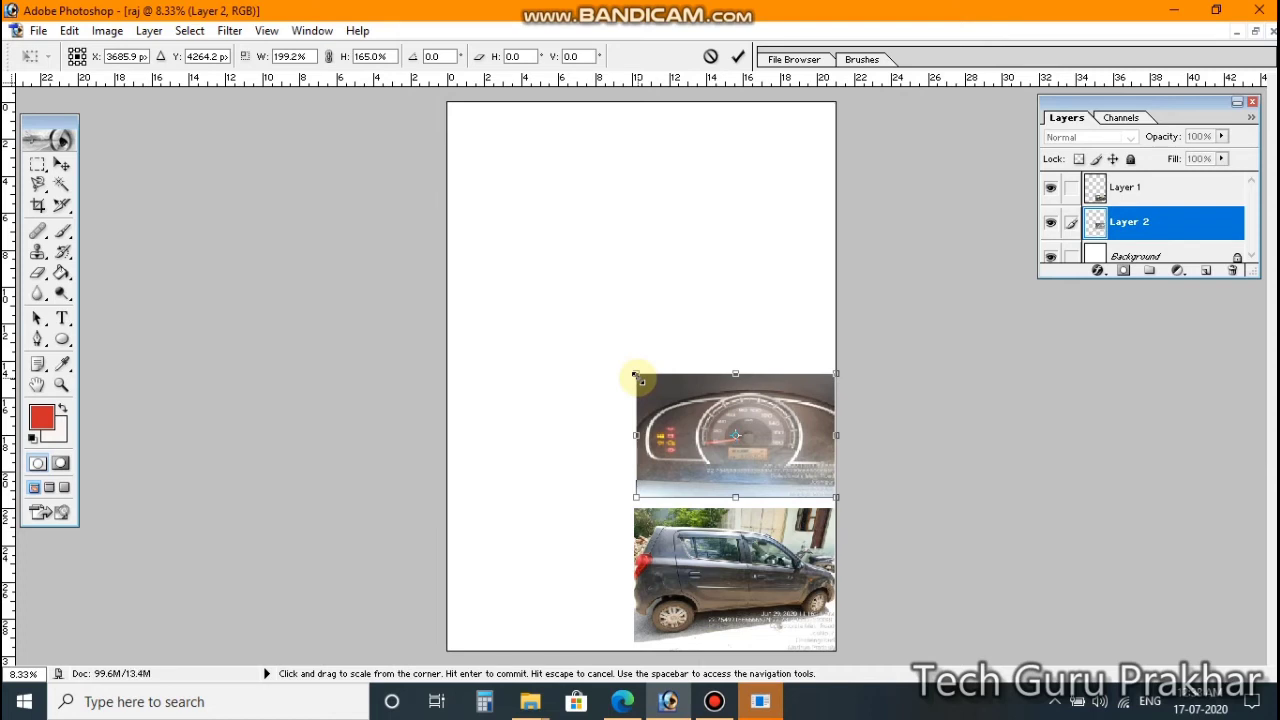
pyautogui.press('Return')
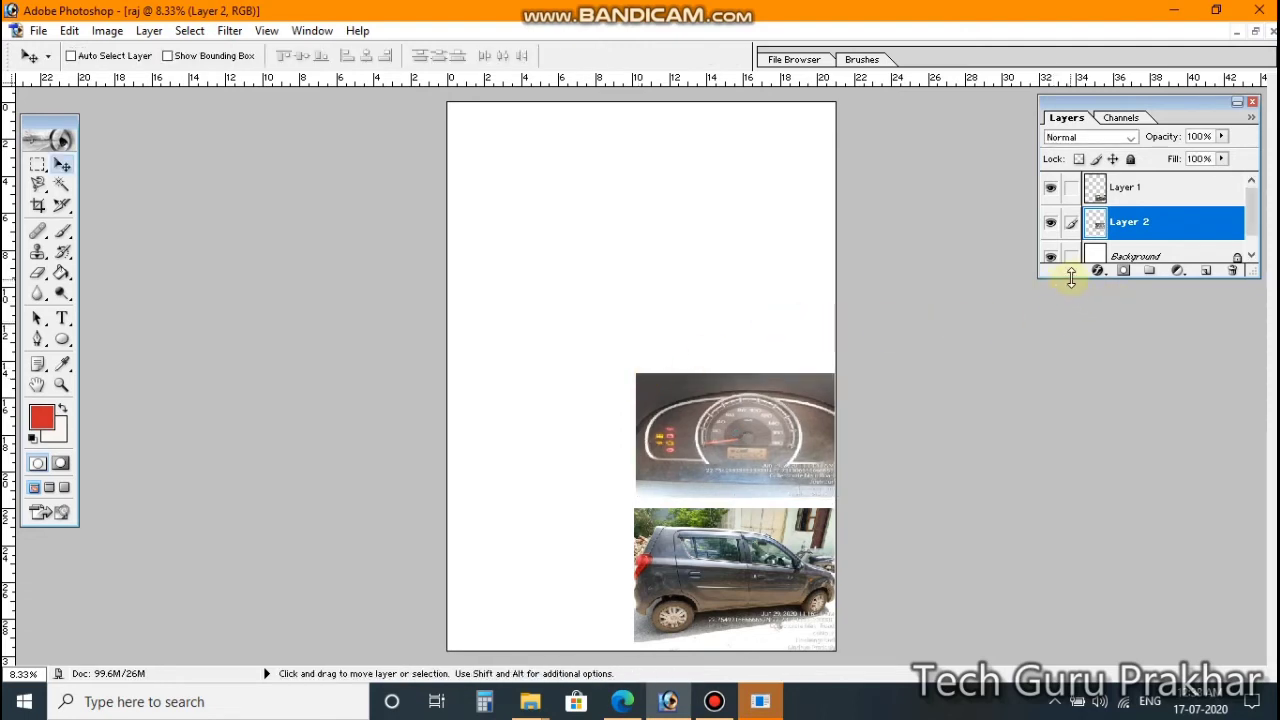
pyautogui.moveTo(1071, 277); pyautogui.dragTo(1117, 476)
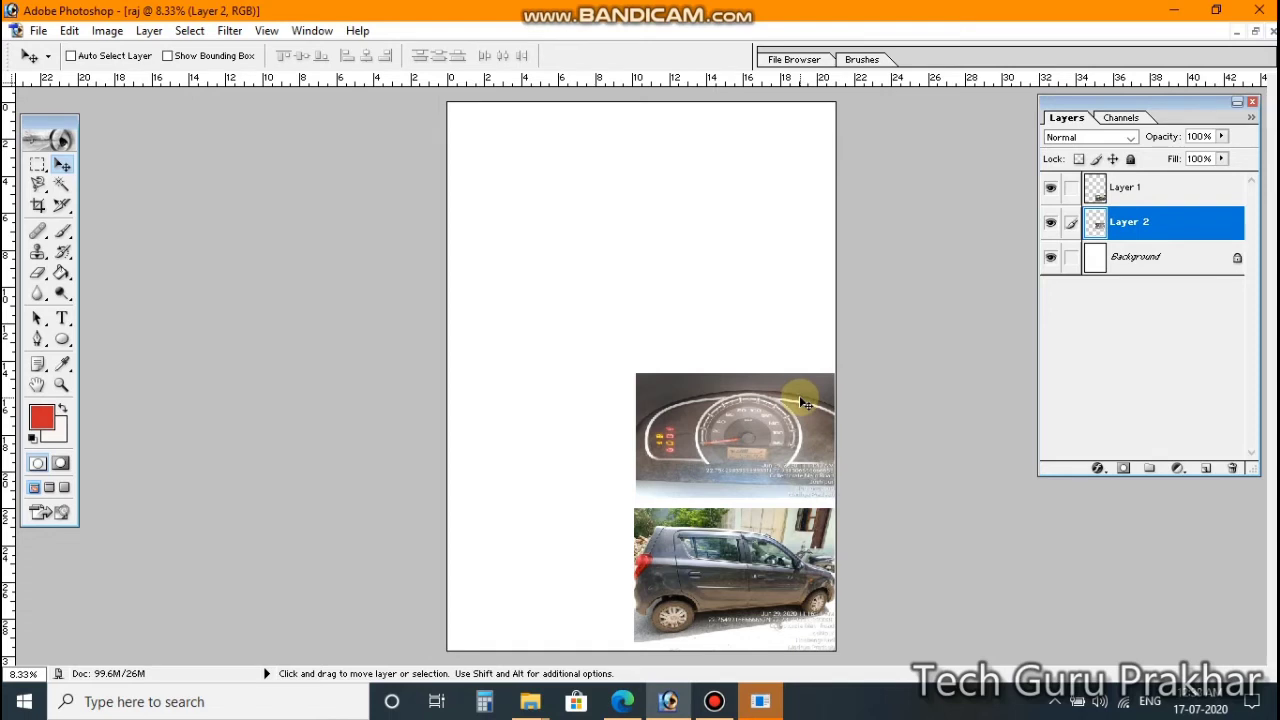
# Step: Close the emptied M.jpeg without saving, then select the entire L.jpeg car photo
pyautogui.hotkey('ctrl', 'Tab')
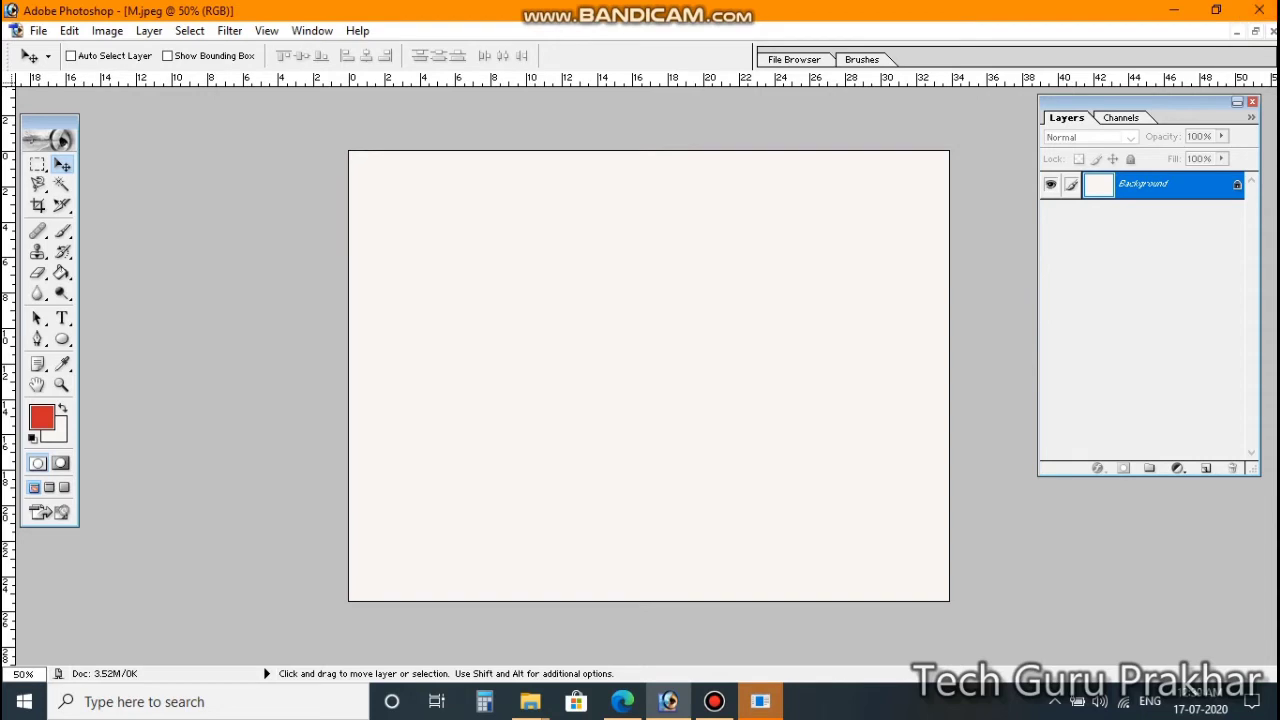
pyautogui.click(1273, 31)
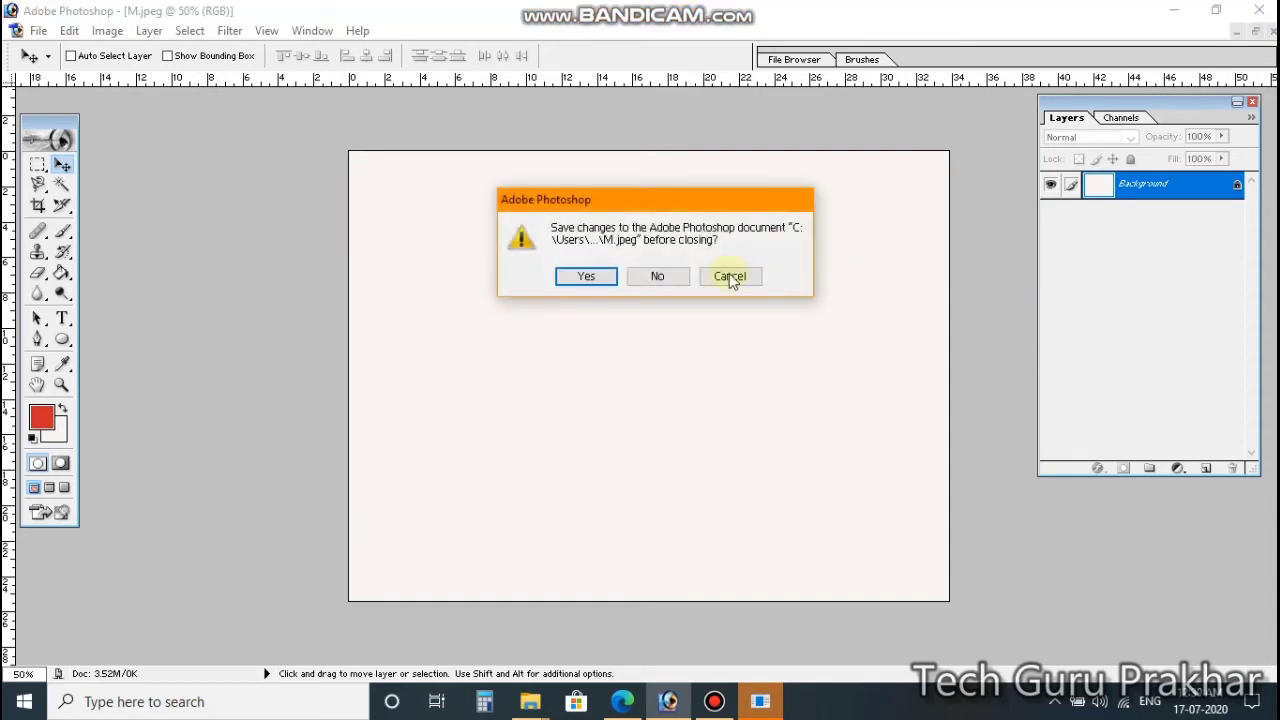
pyautogui.click(675, 280)
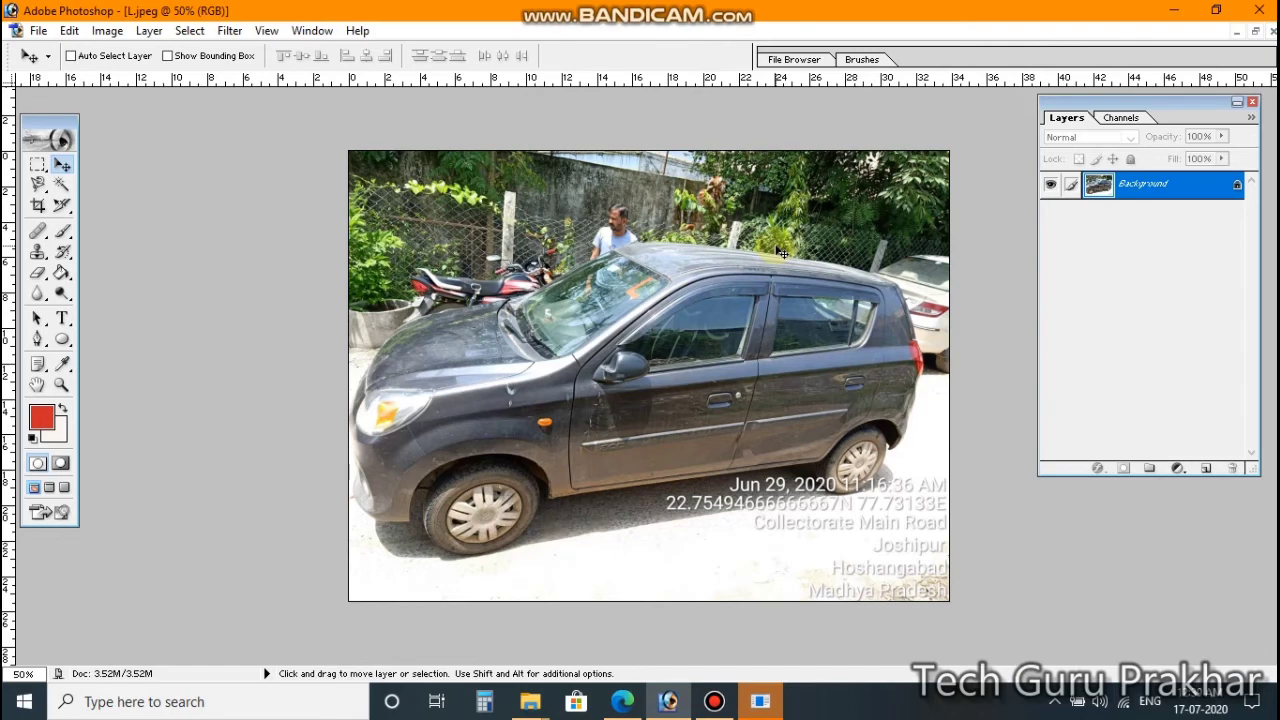
pyautogui.hotkey('ctrl', 'a')
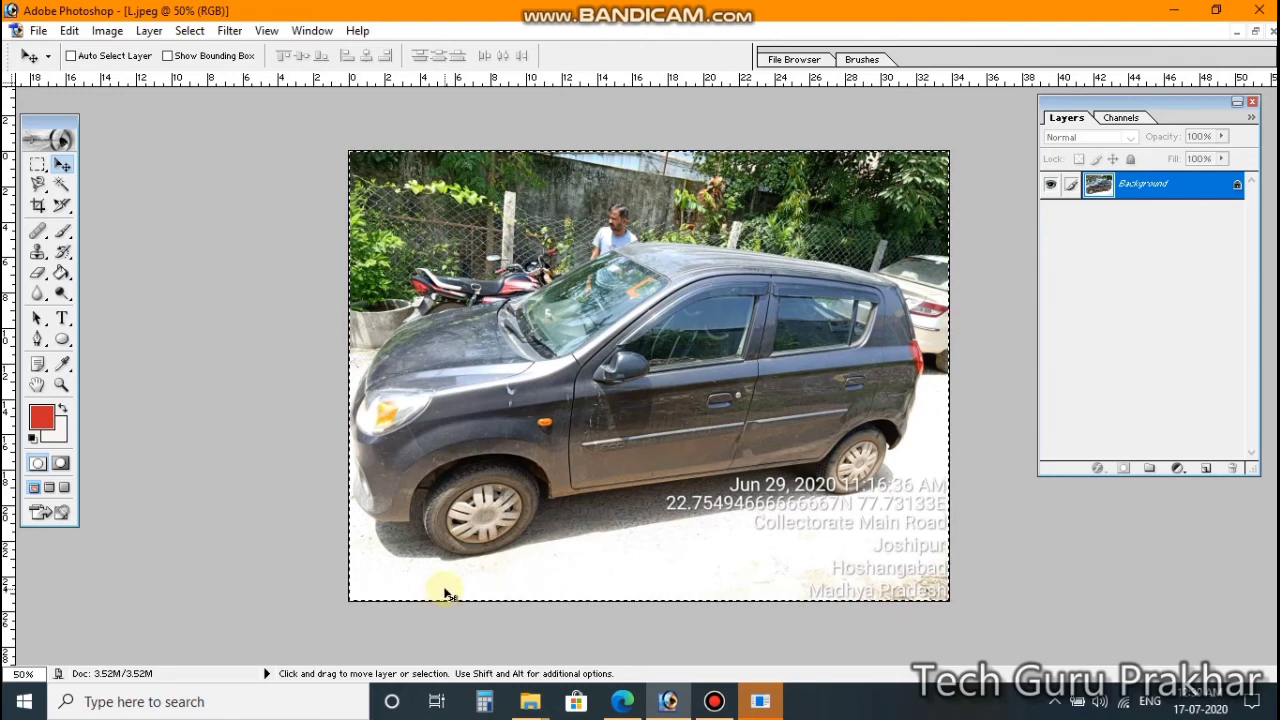
# Step: Cut the L.jpeg car photo, paste it onto the raj page as Layer 3, and drag it up-left
pyautogui.hotkey('ctrl', 'x')
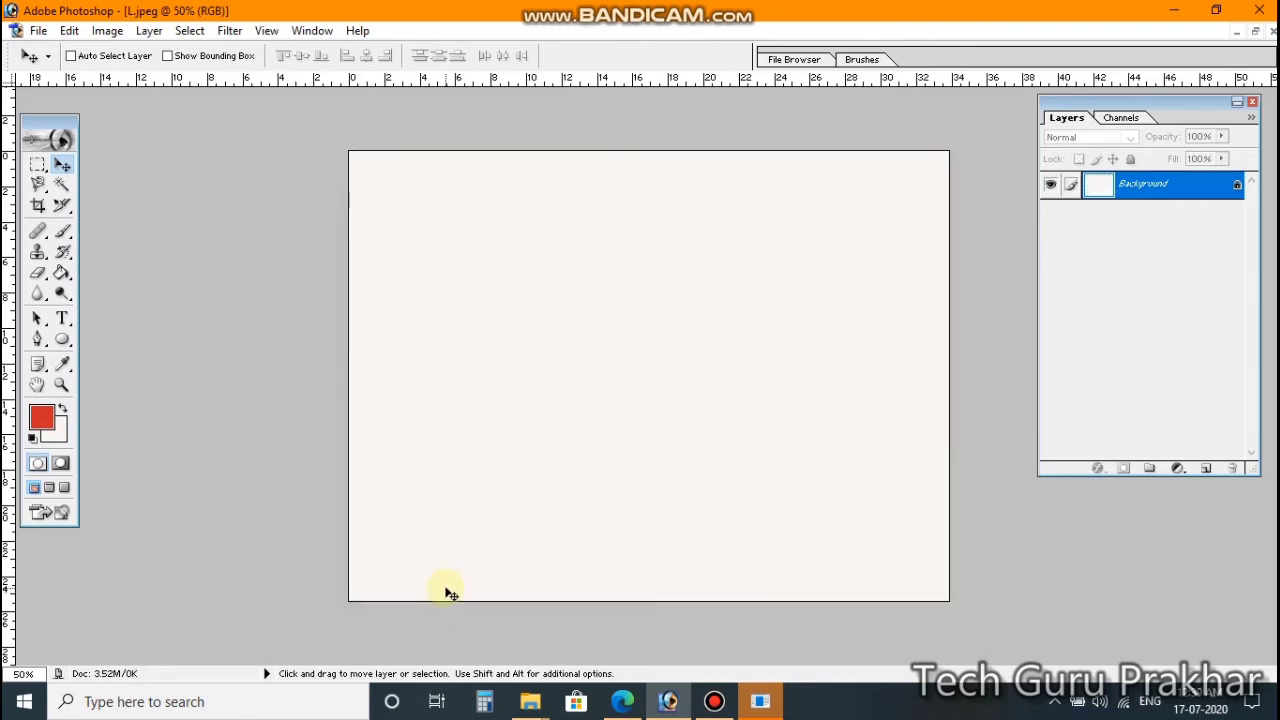
pyautogui.hotkey('ctrl', 'Tab')
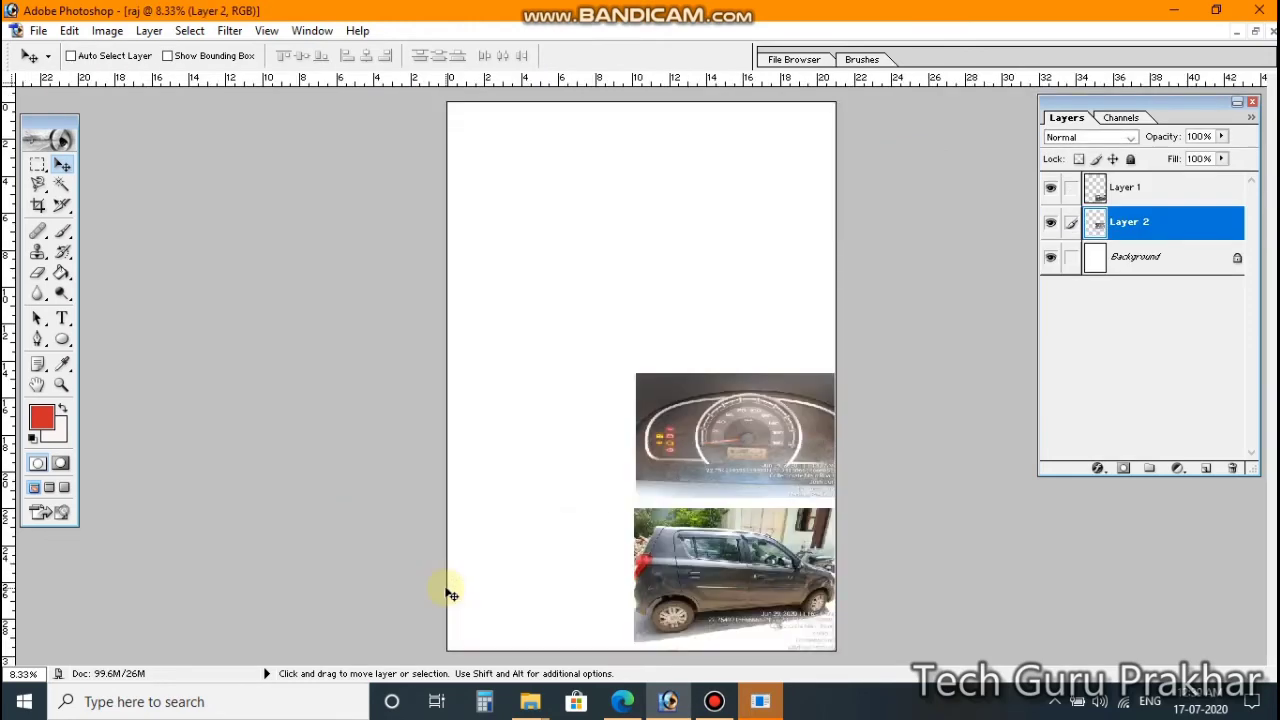
pyautogui.hotkey('ctrl', 'v')
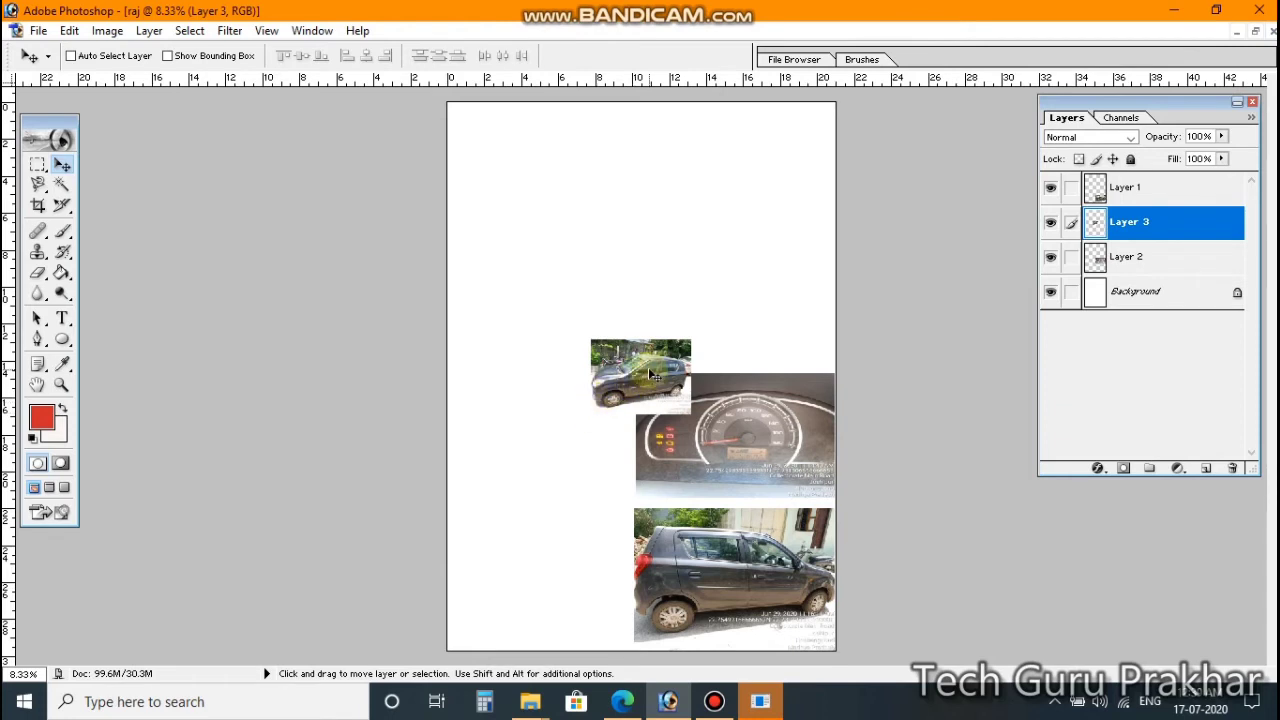
pyautogui.moveTo(633, 383); pyautogui.dragTo(605, 285)
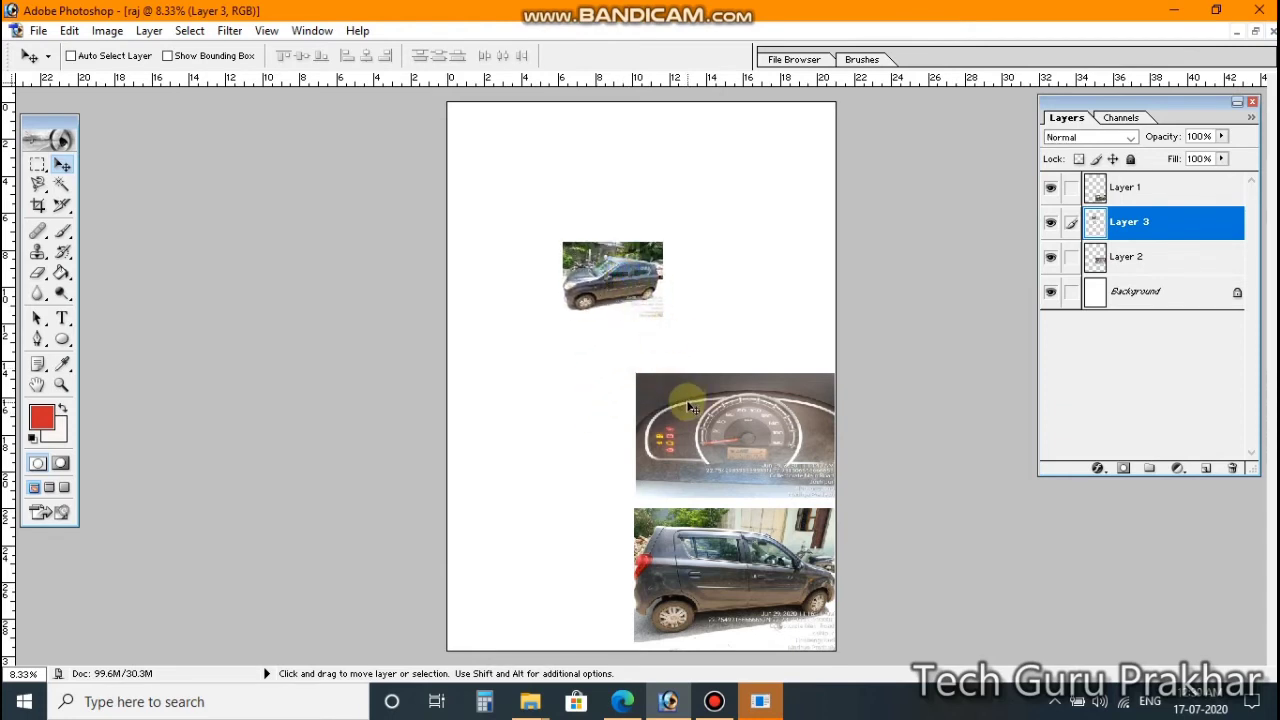
# Step: Enlarge the third car photo and set it directly above the speedometer photo, widened to fill the column
pyautogui.hotkey('ctrl', 't')
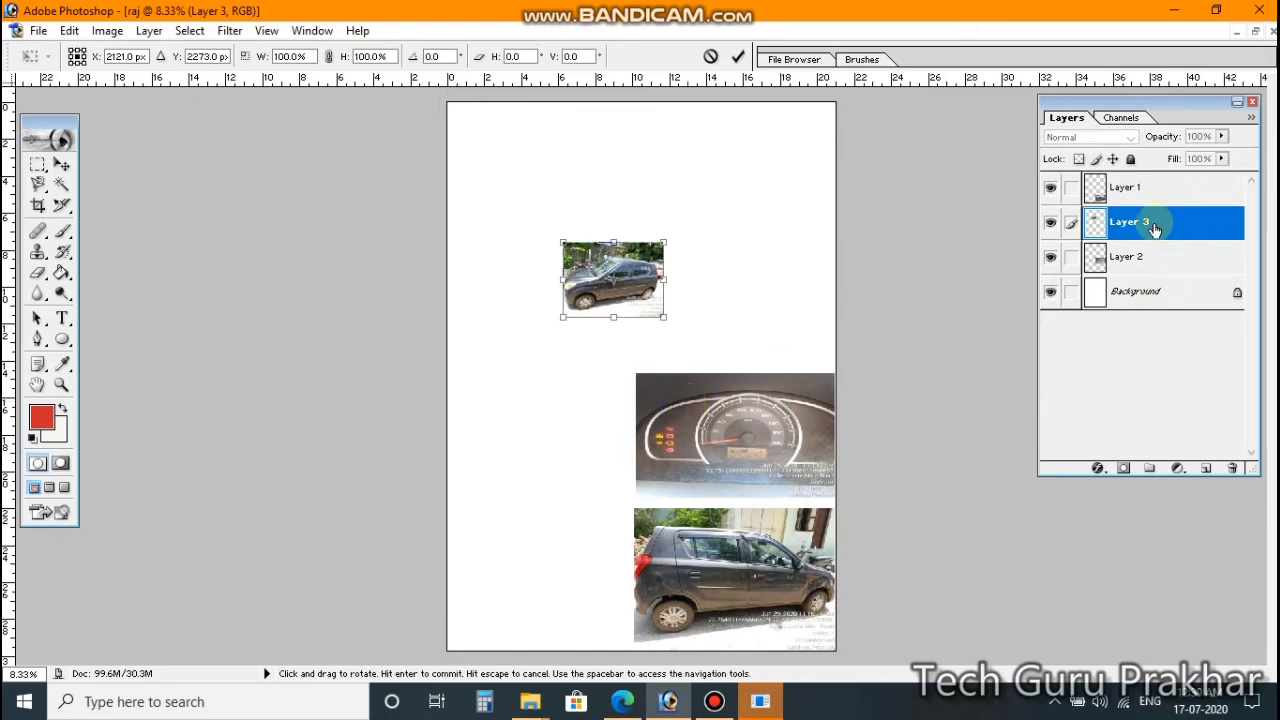
pyautogui.moveTo(666, 317); pyautogui.dragTo(762, 371)
pyautogui.moveTo(705, 307); pyautogui.dragTo(769, 313)
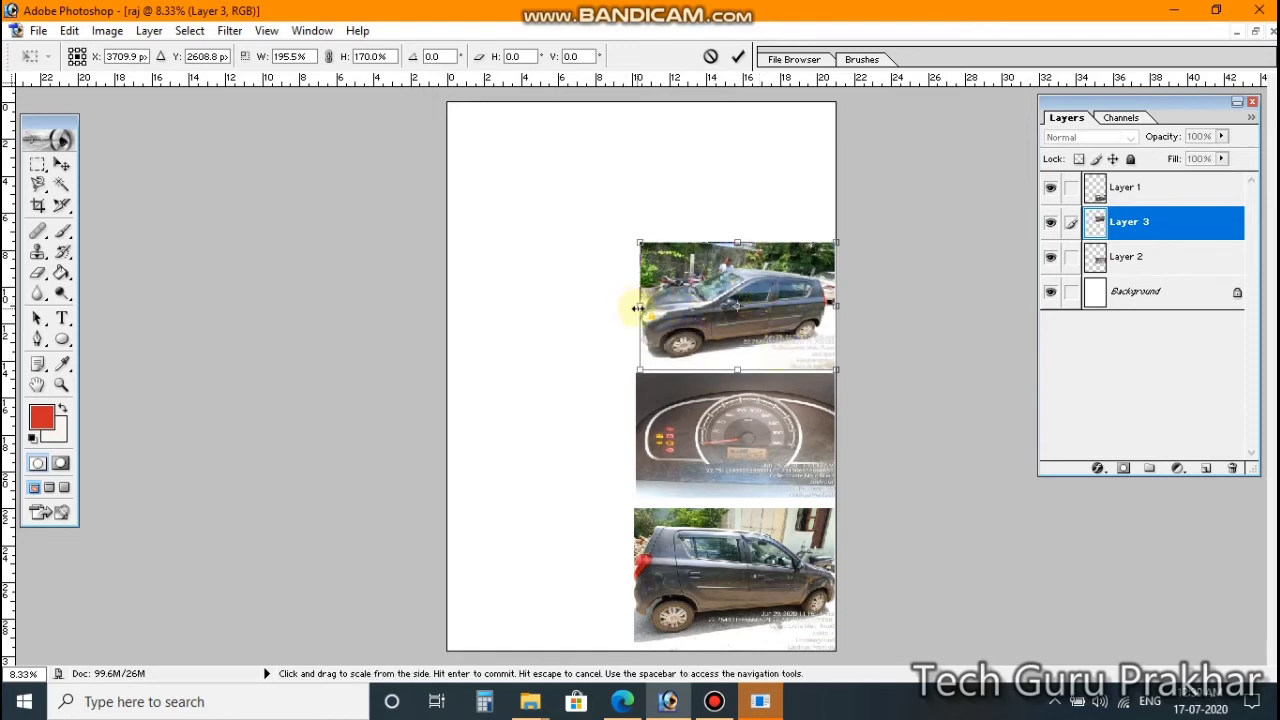
pyautogui.moveTo(634, 309); pyautogui.dragTo(633, 312)
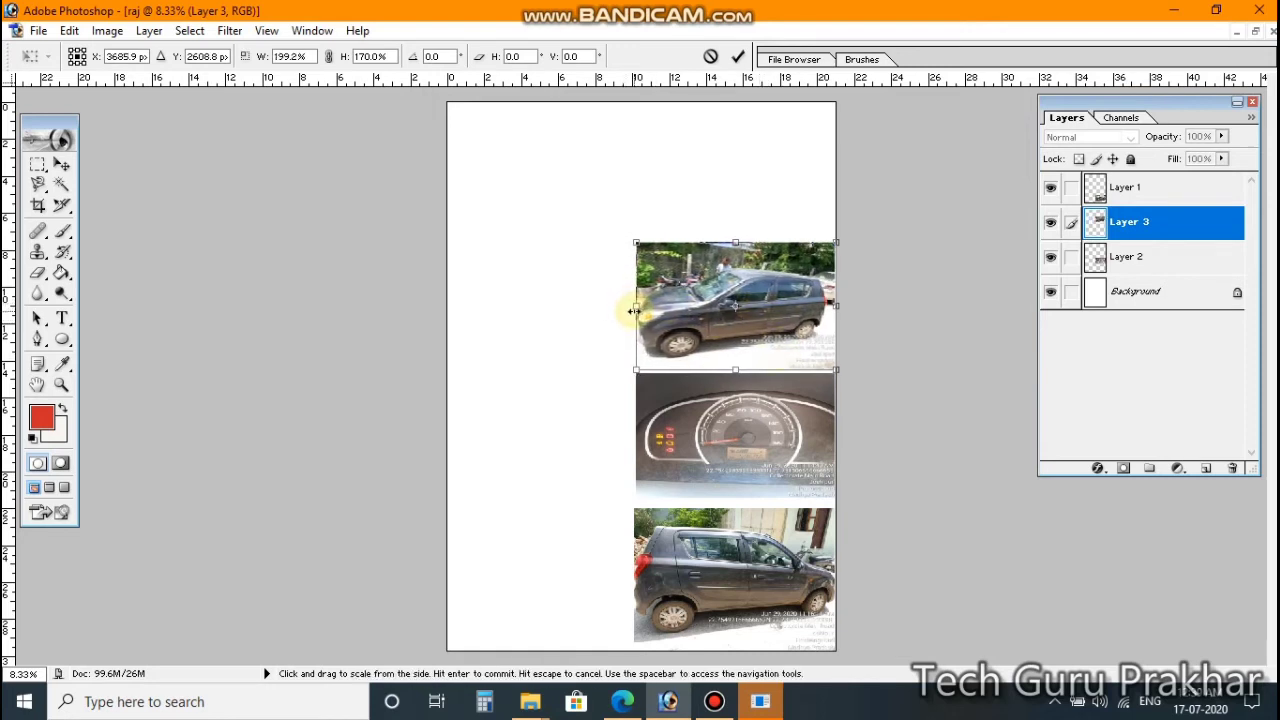
pyautogui.press('Return')
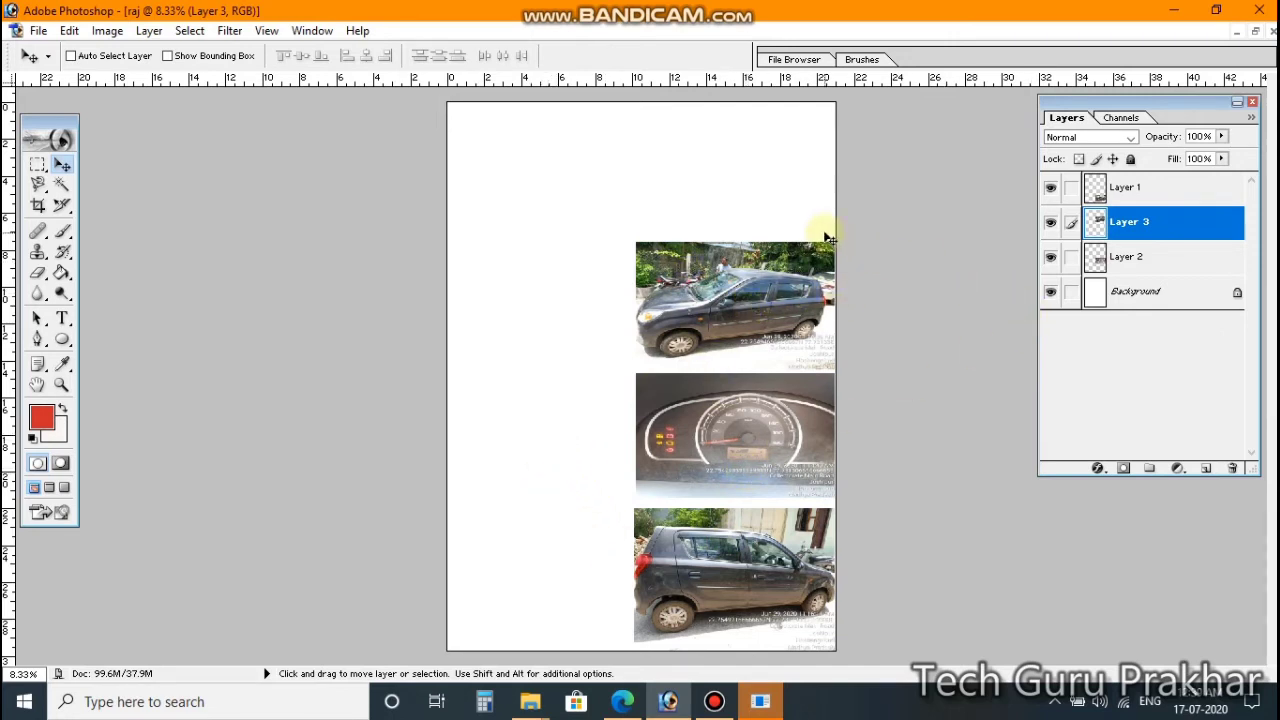
# Step: Merge the new car photo on Layer 3 down into Layer 2
pyautogui.click(1165, 193)
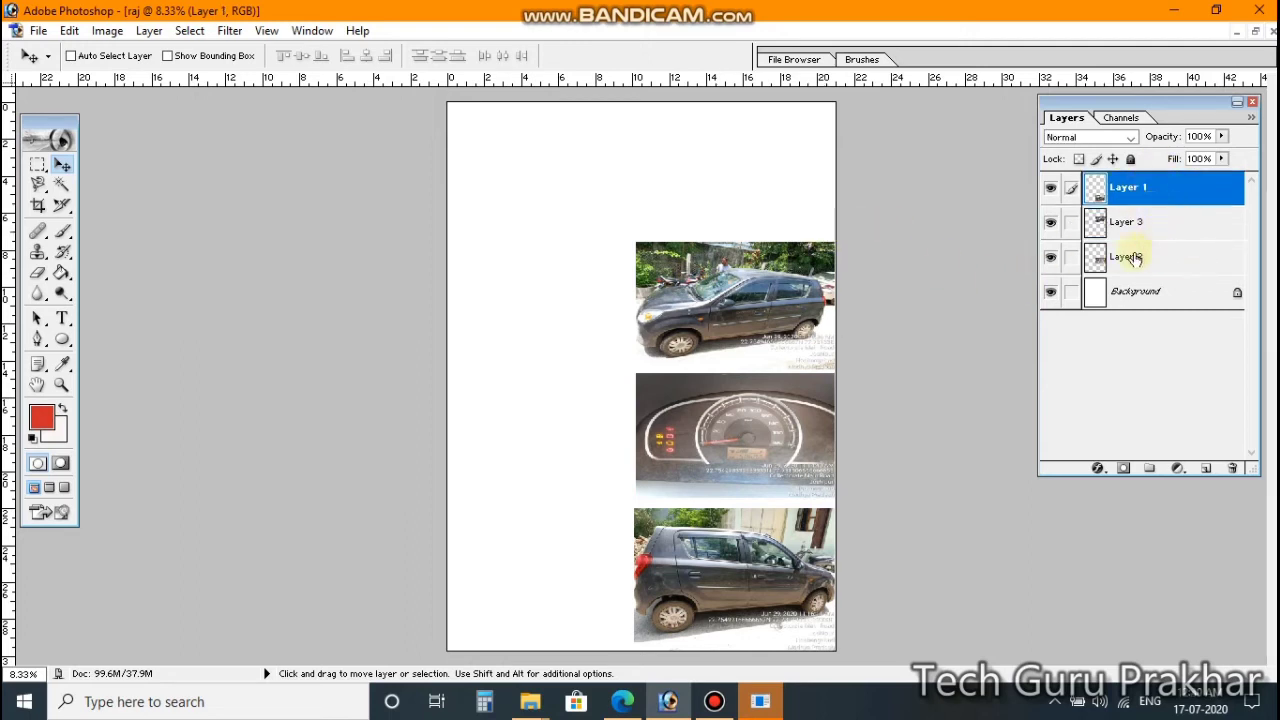
pyautogui.moveTo(751, 426); pyautogui.dragTo(784, 442)
pyautogui.click(1157, 229)
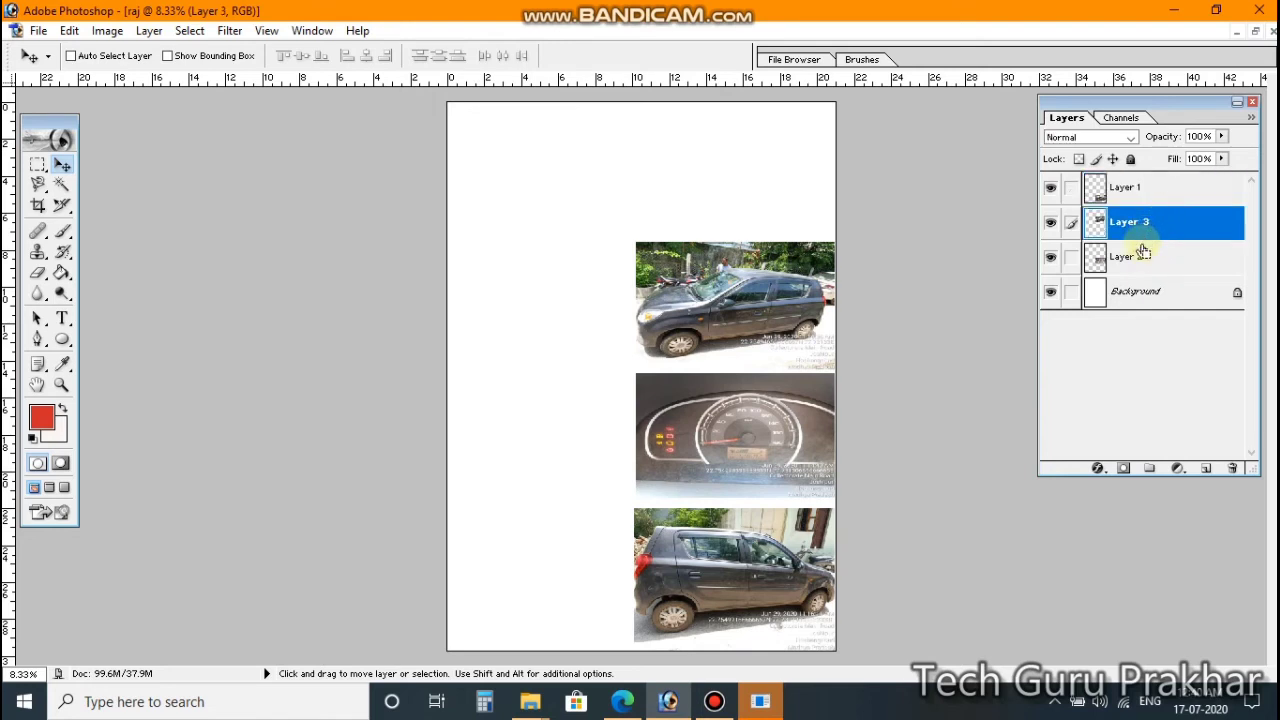
pyautogui.hotkey('ctrl', 'e')
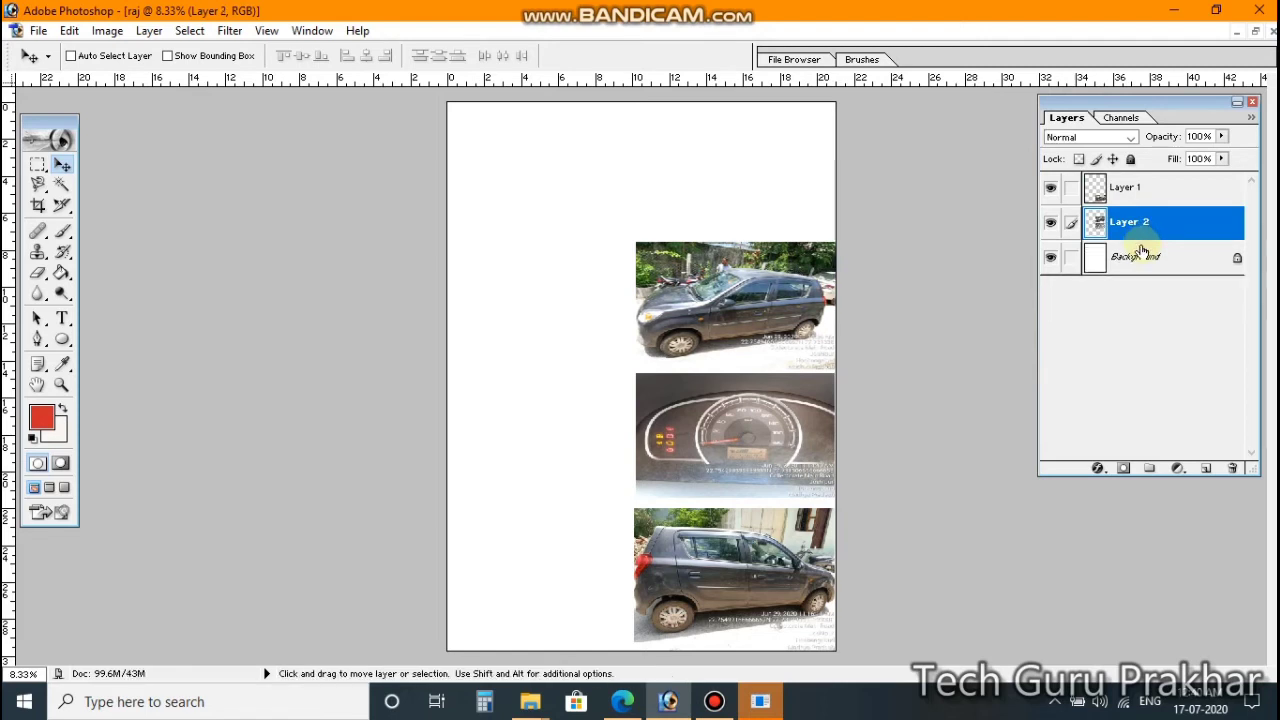
# Step: Move the car and speedometer photos to the page's top-left, then merge Layer 1 into them
pyautogui.moveTo(790, 484); pyautogui.dragTo(753, 464)
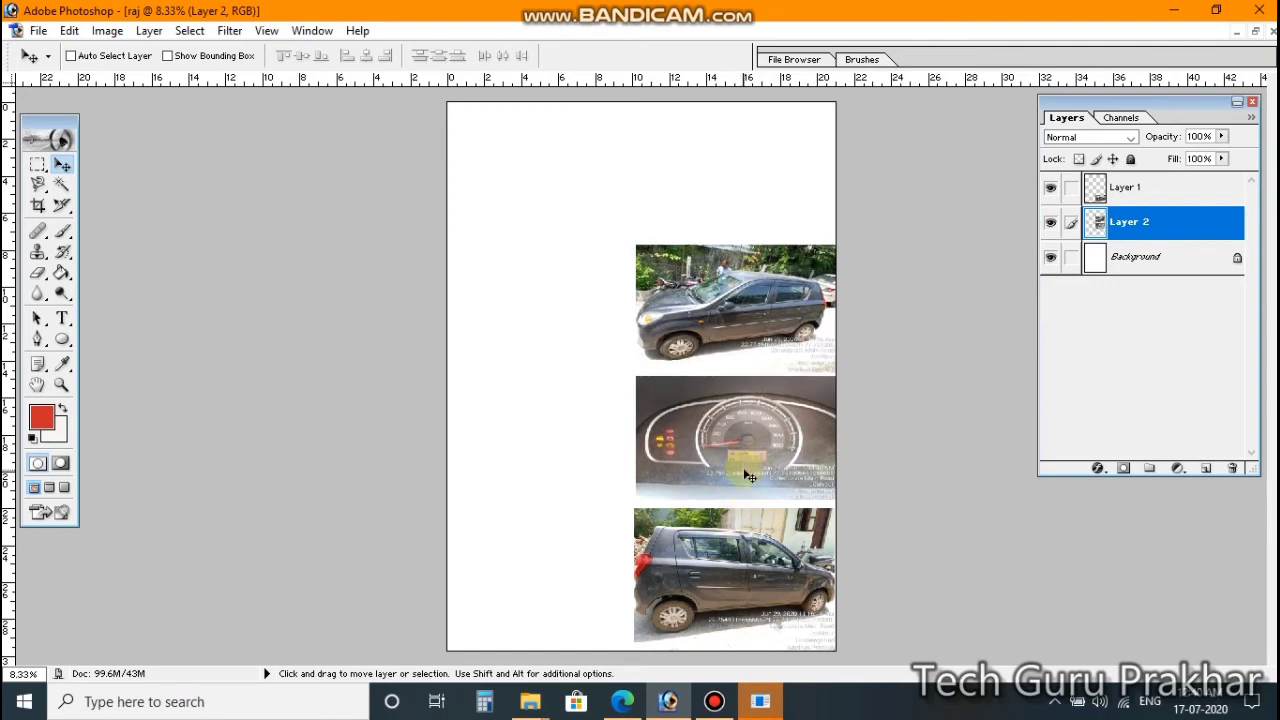
pyautogui.moveTo(748, 476); pyautogui.dragTo(563, 326)
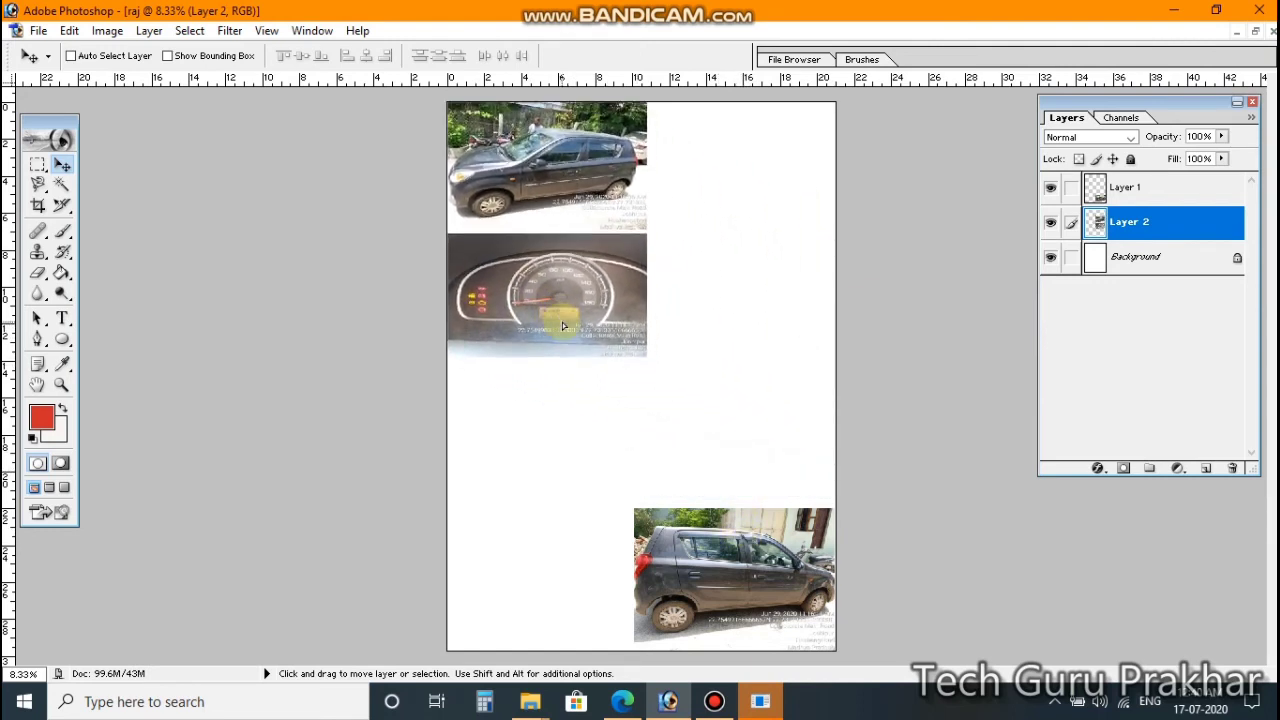
pyautogui.click(1150, 195)
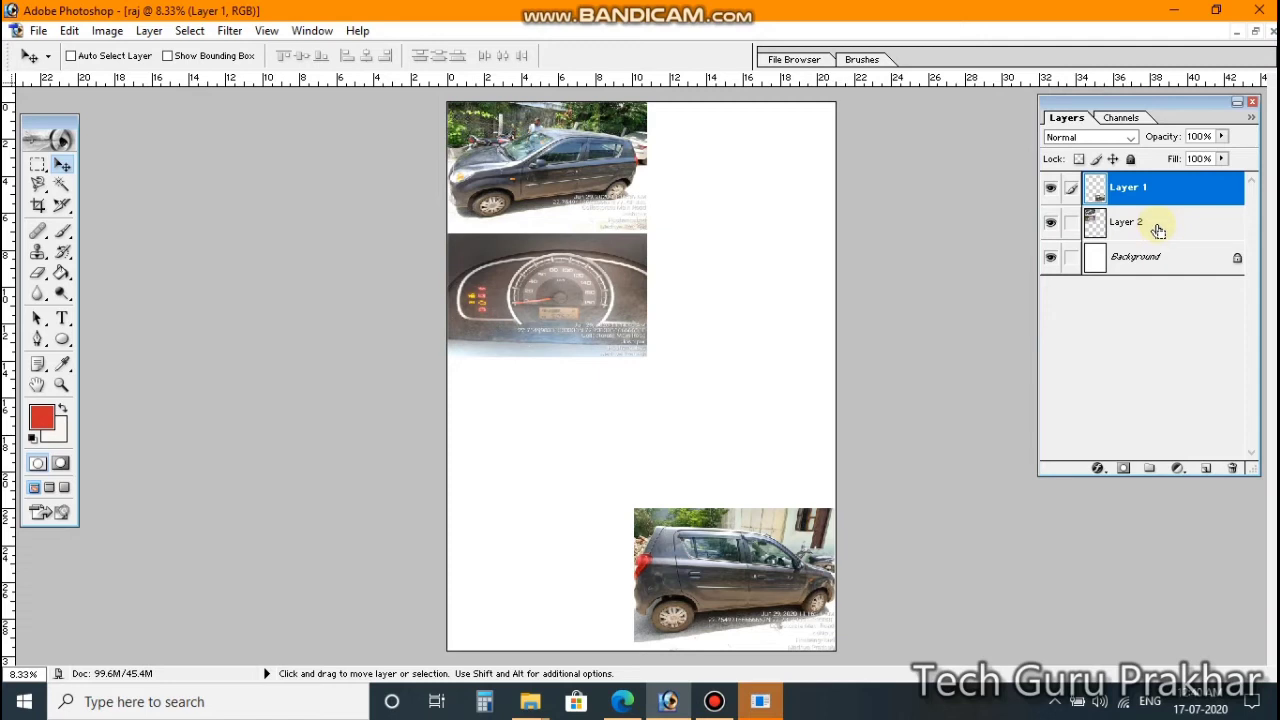
pyautogui.hotkey('ctrl', 'e')
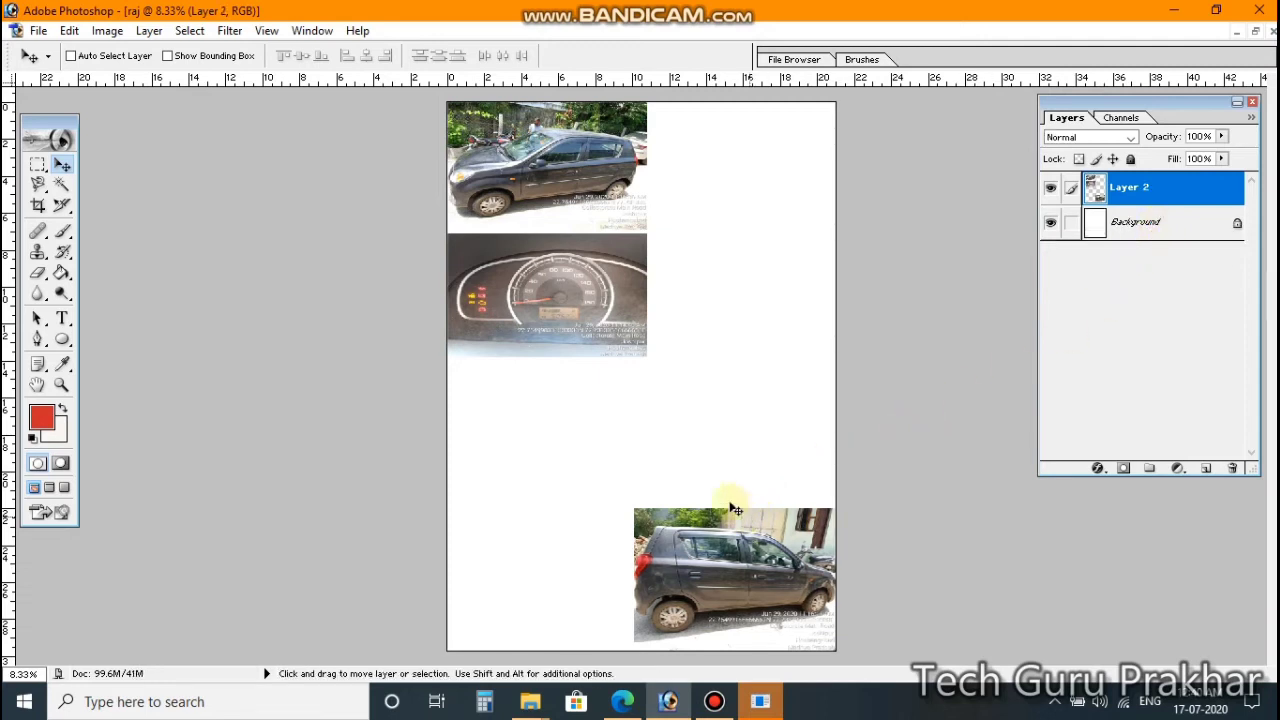
# Step: Undo the last layer merge and return the car and speedometer photos to the right column
pyautogui.moveTo(735, 510); pyautogui.dragTo(709, 471)
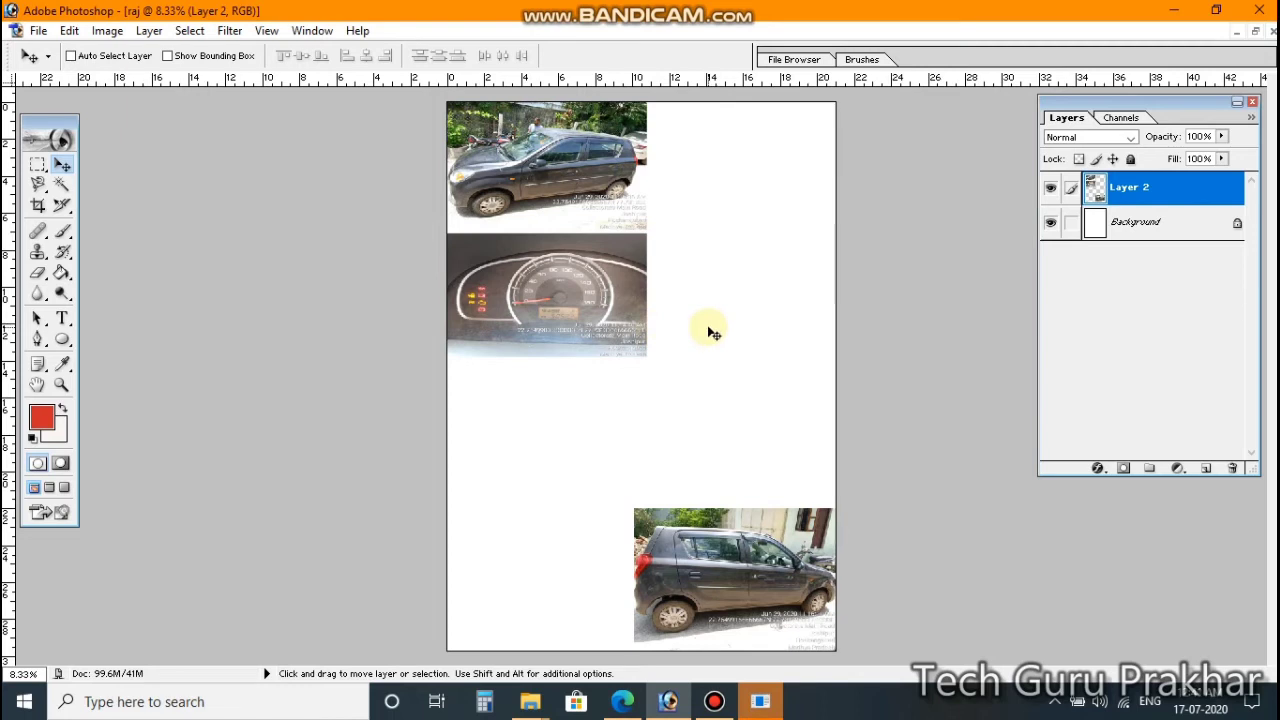
pyautogui.press('alt')
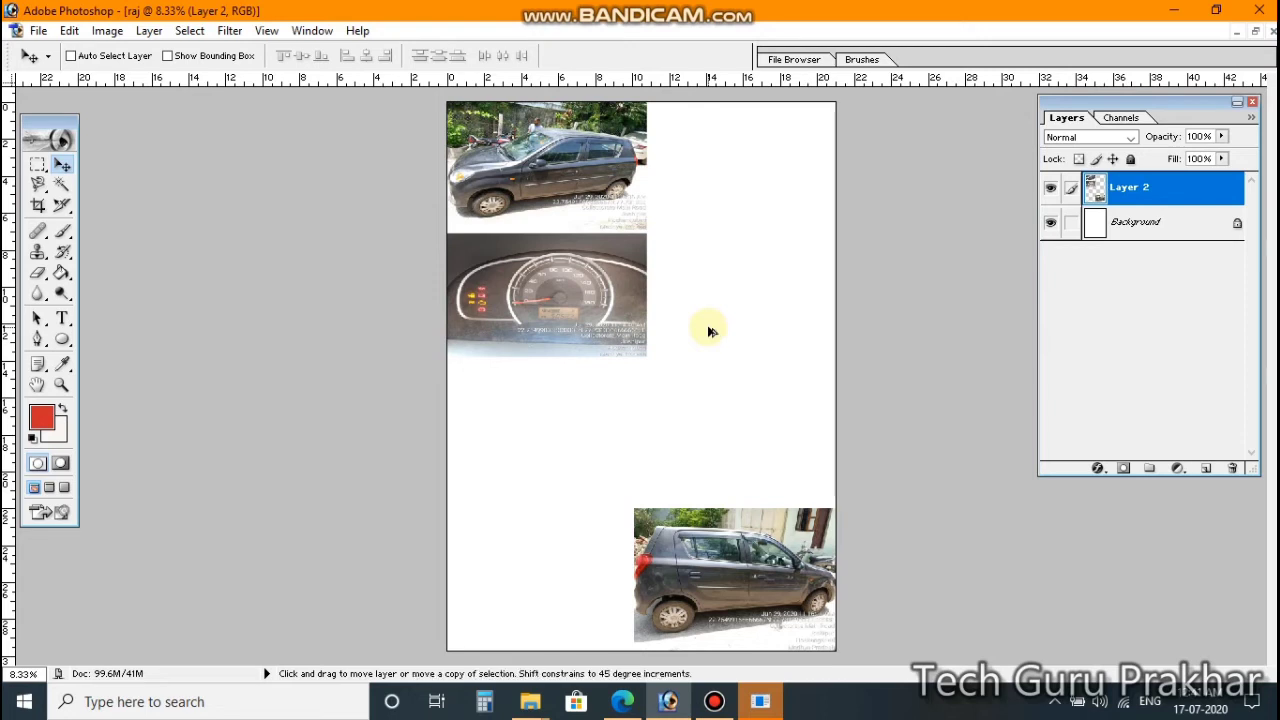
pyautogui.hotkey('ctrl', 'alt', 'z')
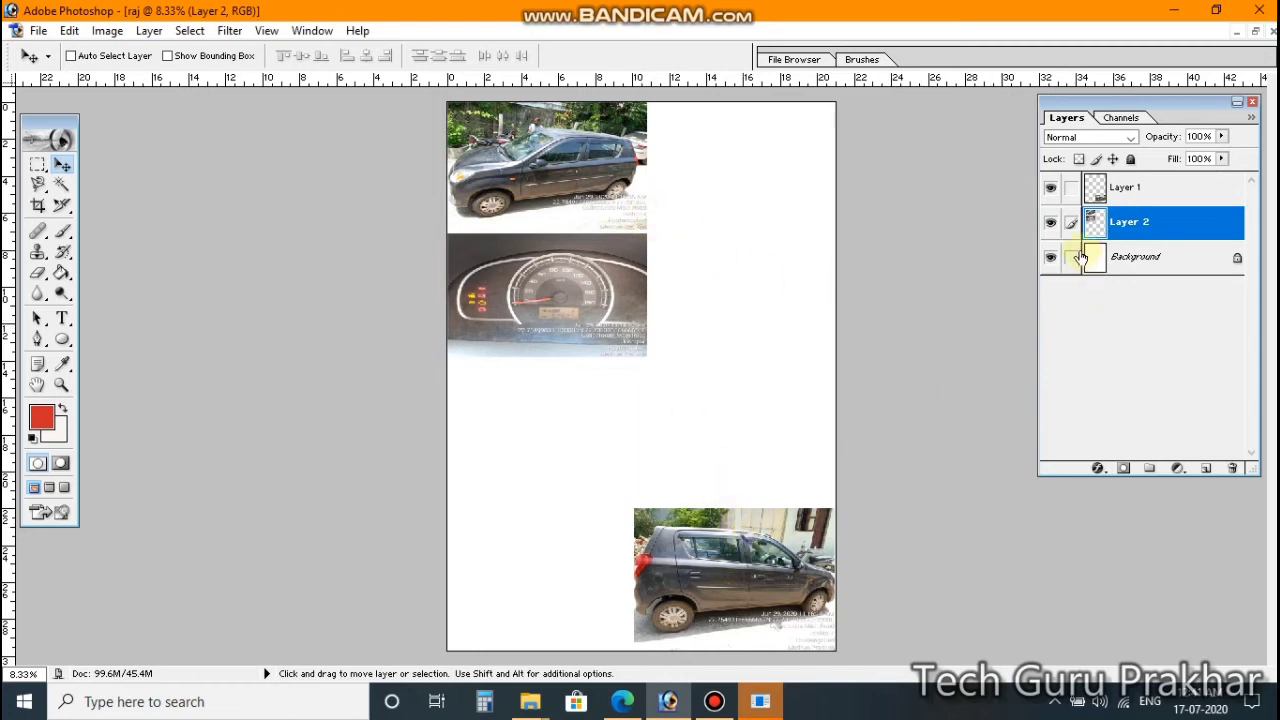
pyautogui.moveTo(591, 260); pyautogui.dragTo(781, 404)
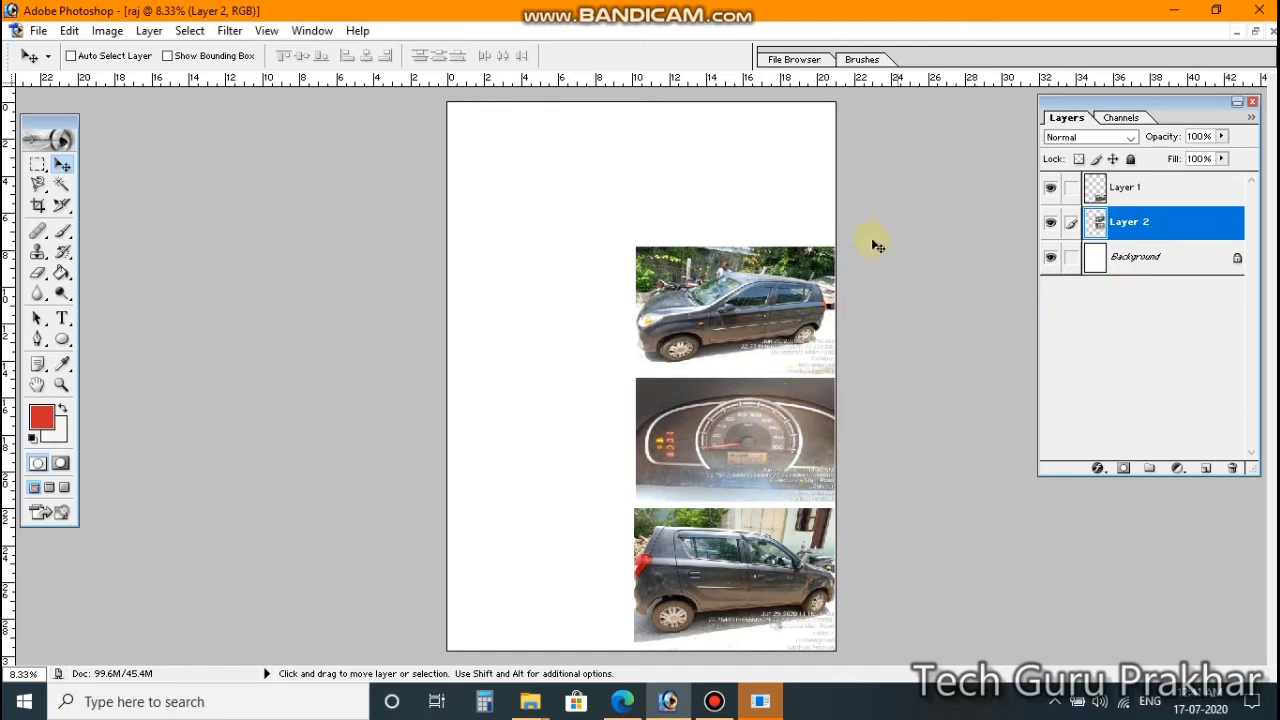
# Step: Merge the Layer 1 bottom car photo into Layer 2 to form one three-photo strip
pyautogui.click(1156, 189)
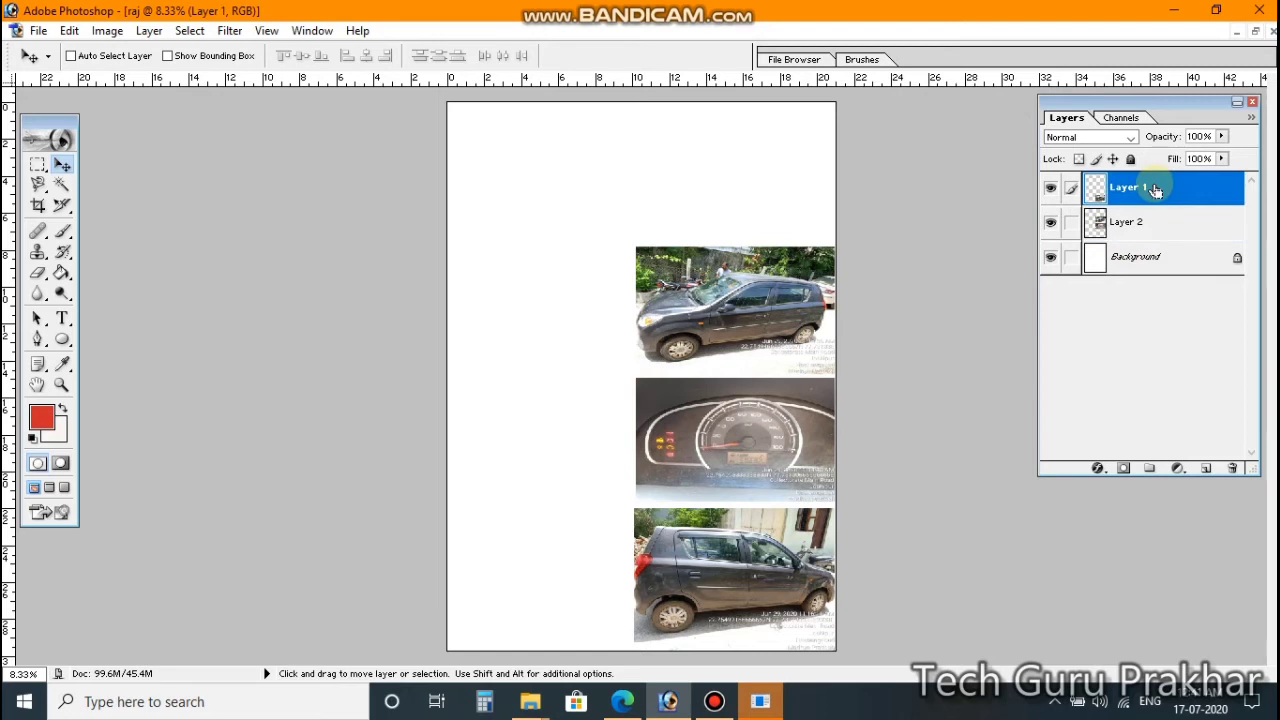
pyautogui.hotkey('ctrl', 'e')
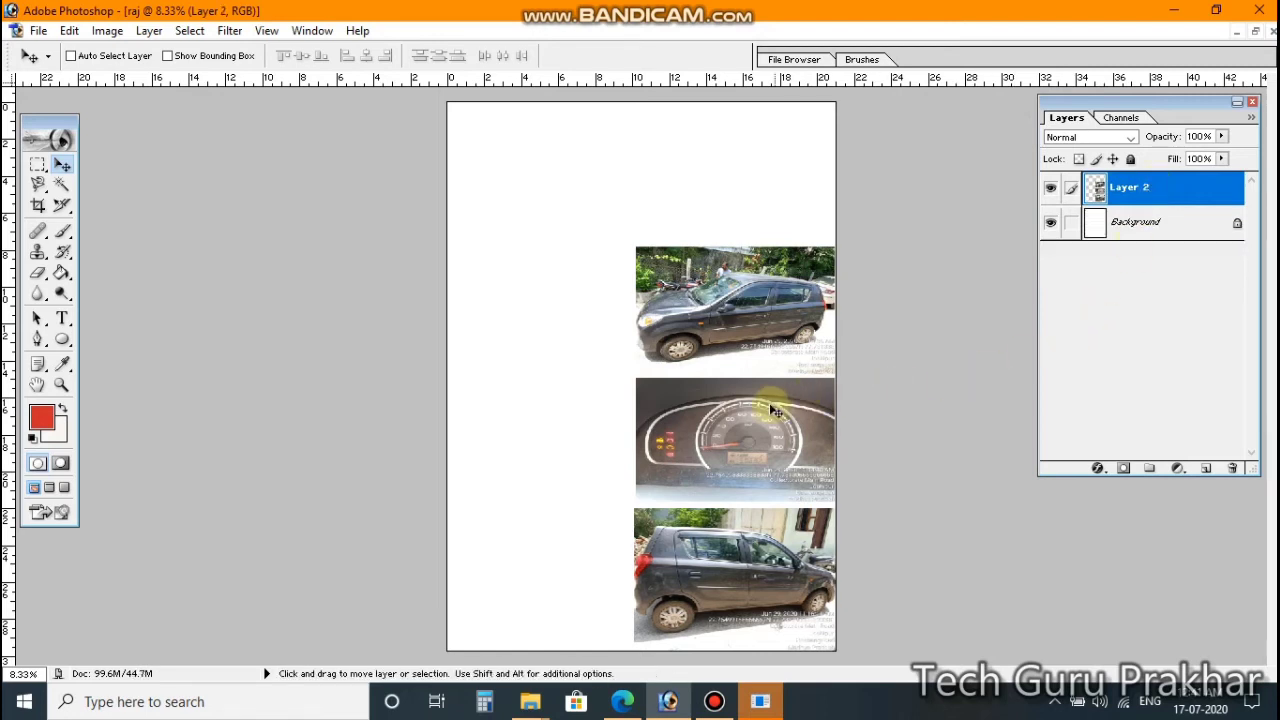
pyautogui.moveTo(773, 410)
pyautogui.mouseDown()
pyautogui.moveTo(620, 303)
pyautogui.moveTo(704, 337)
pyautogui.moveTo(735, 320)
pyautogui.moveTo(678, 305)
pyautogui.moveTo(736, 409)
pyautogui.moveTo(768, 410)
pyautogui.mouseUp()
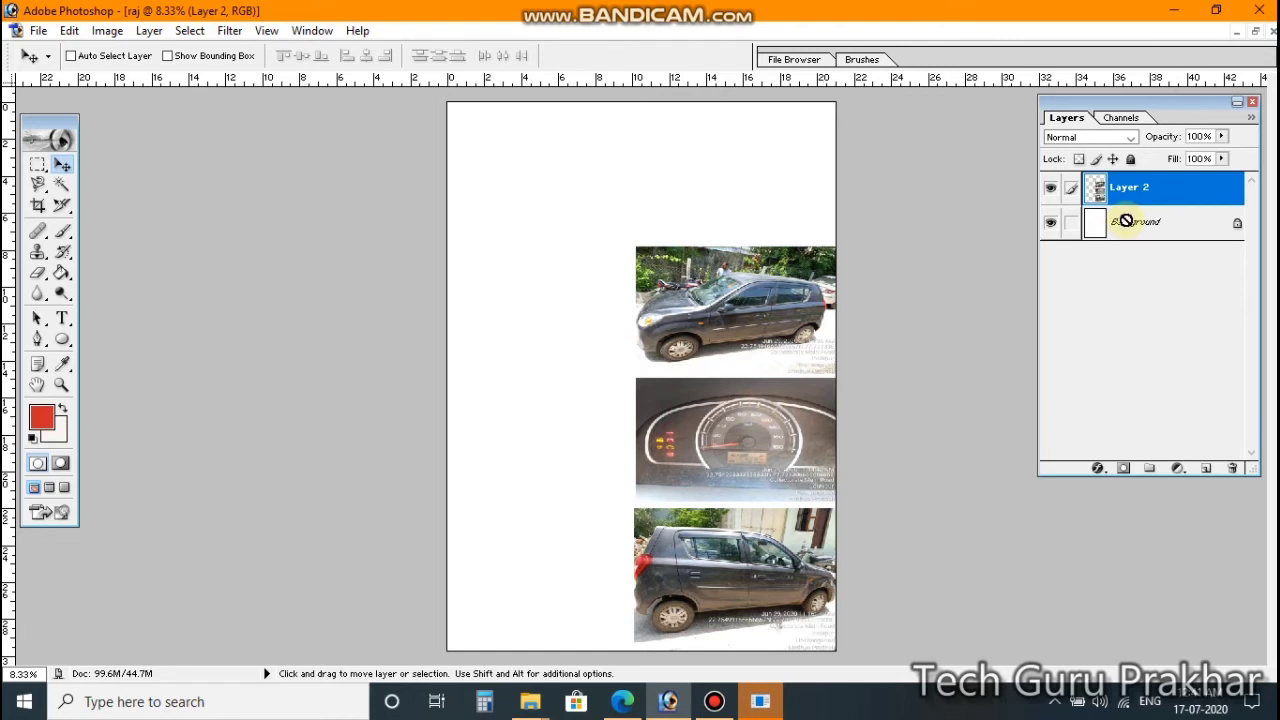
# Step: Flatten the photos, dismiss the locked-layer alerts, and undo the flatten to restore Layer 2
pyautogui.hotkey('ctrl', 'e')
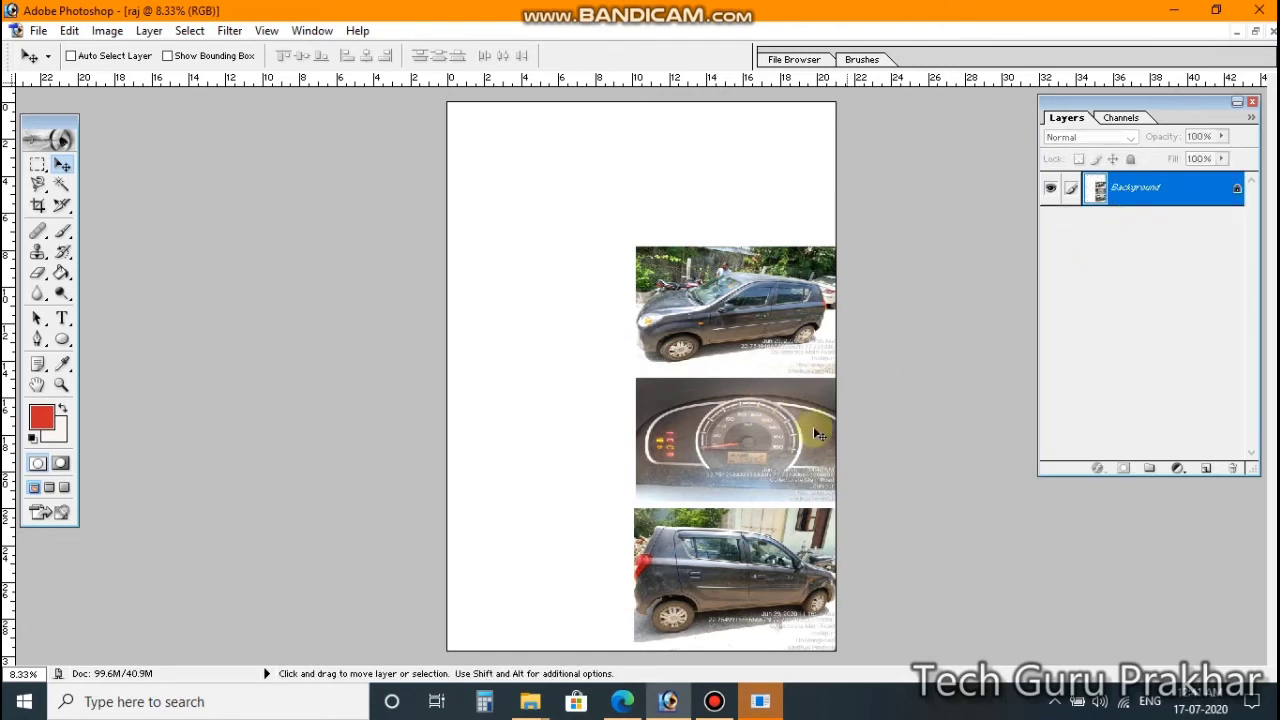
pyautogui.moveTo(818, 433); pyautogui.dragTo(729, 338)
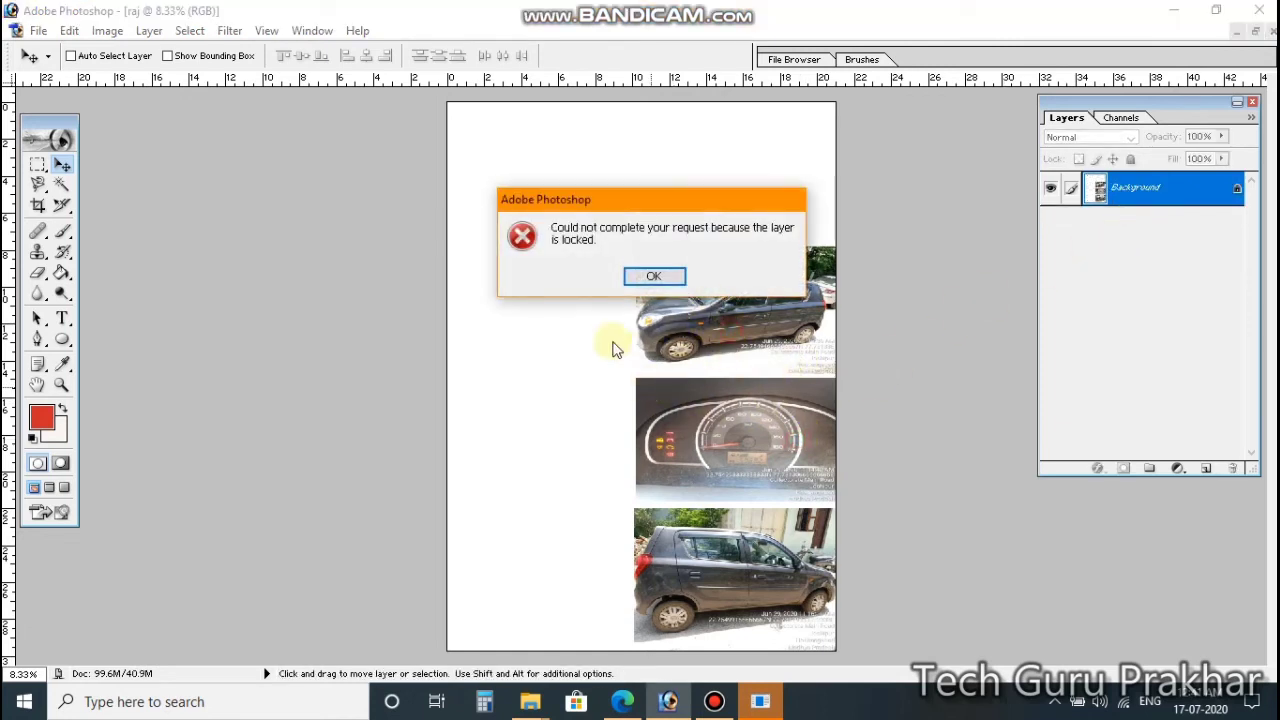
pyautogui.click(675, 280)
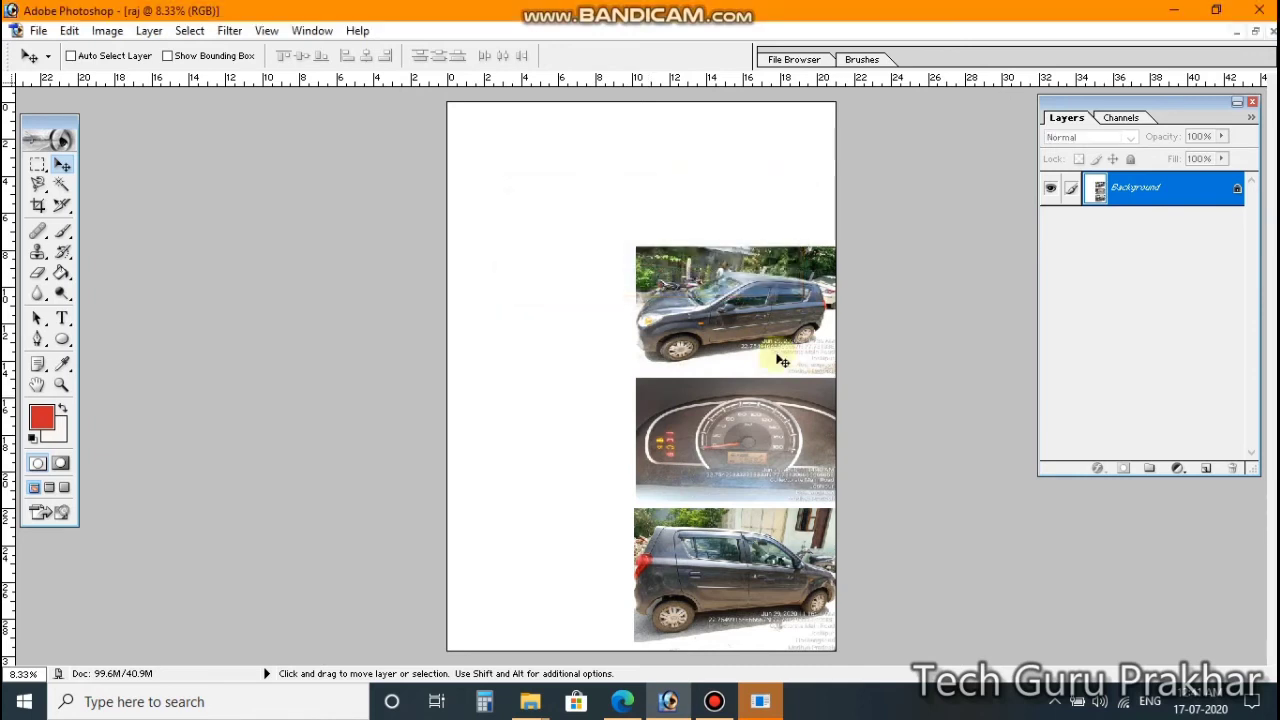
pyautogui.moveTo(760, 366); pyautogui.dragTo(730, 374)
pyautogui.click(663, 280)
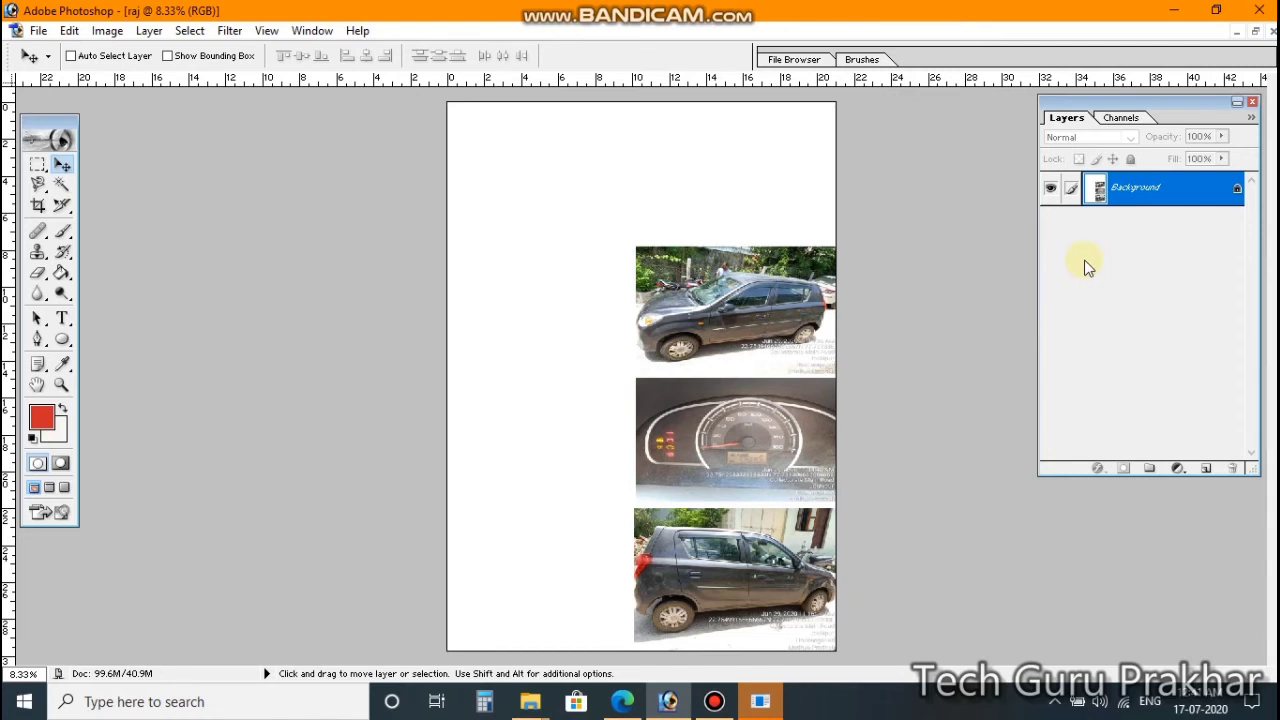
pyautogui.press('alt')
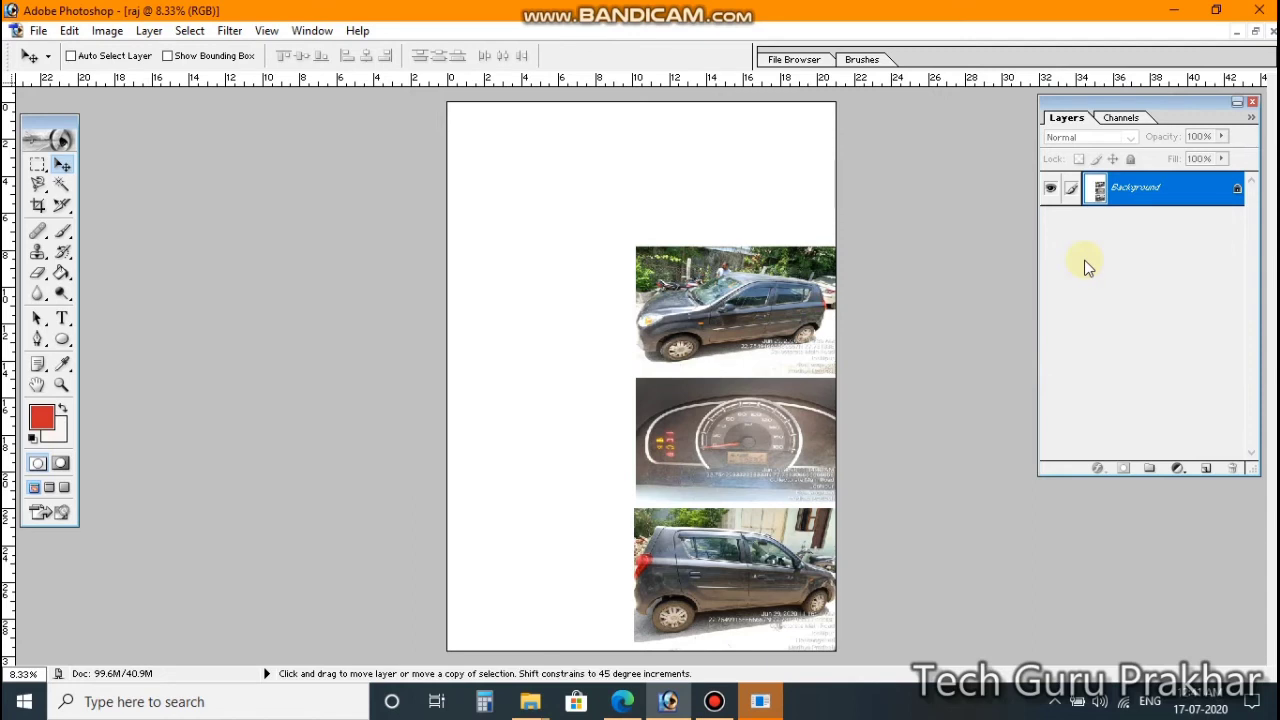
pyautogui.hotkey('ctrl', 'j')
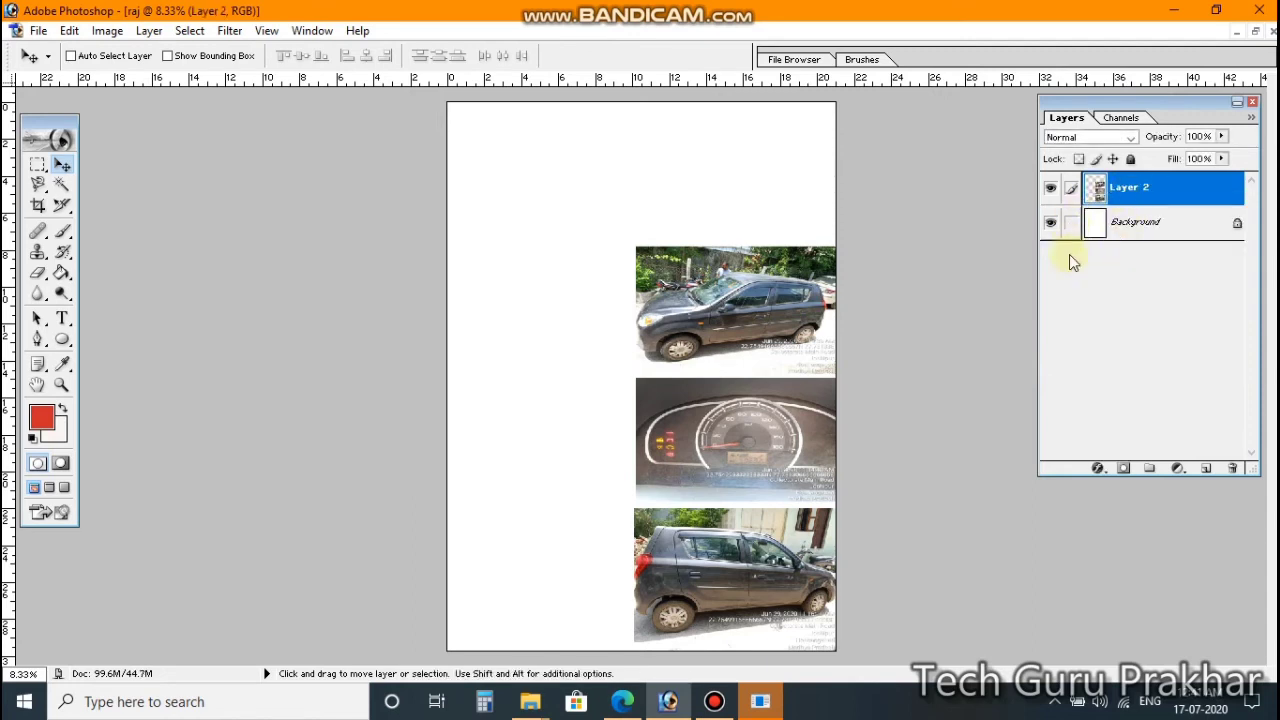
# Step: Stretch the three-photo strip wider and taller toward the page's left edge
pyautogui.moveTo(800, 437)
pyautogui.mouseDown()
pyautogui.moveTo(621, 340)
pyautogui.moveTo(764, 328)
pyautogui.moveTo(748, 452)
pyautogui.moveTo(786, 455)
pyautogui.mouseUp()
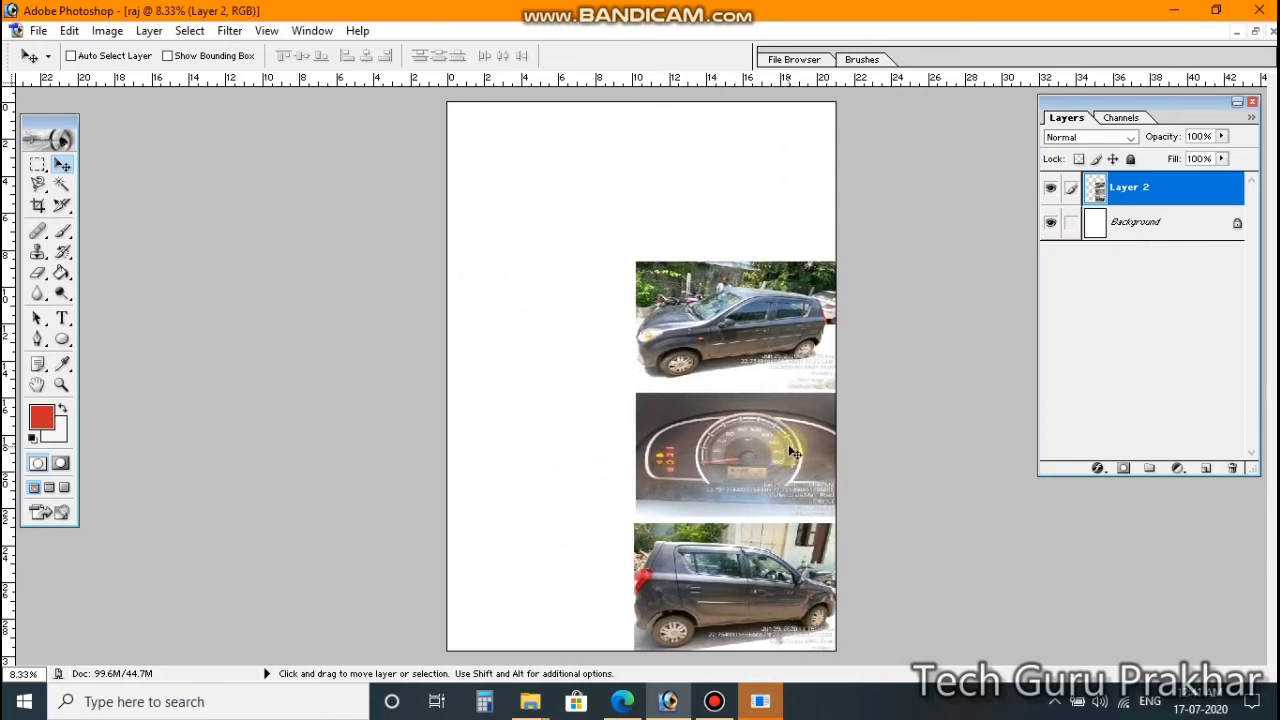
pyautogui.hotkey('ctrl', 't')
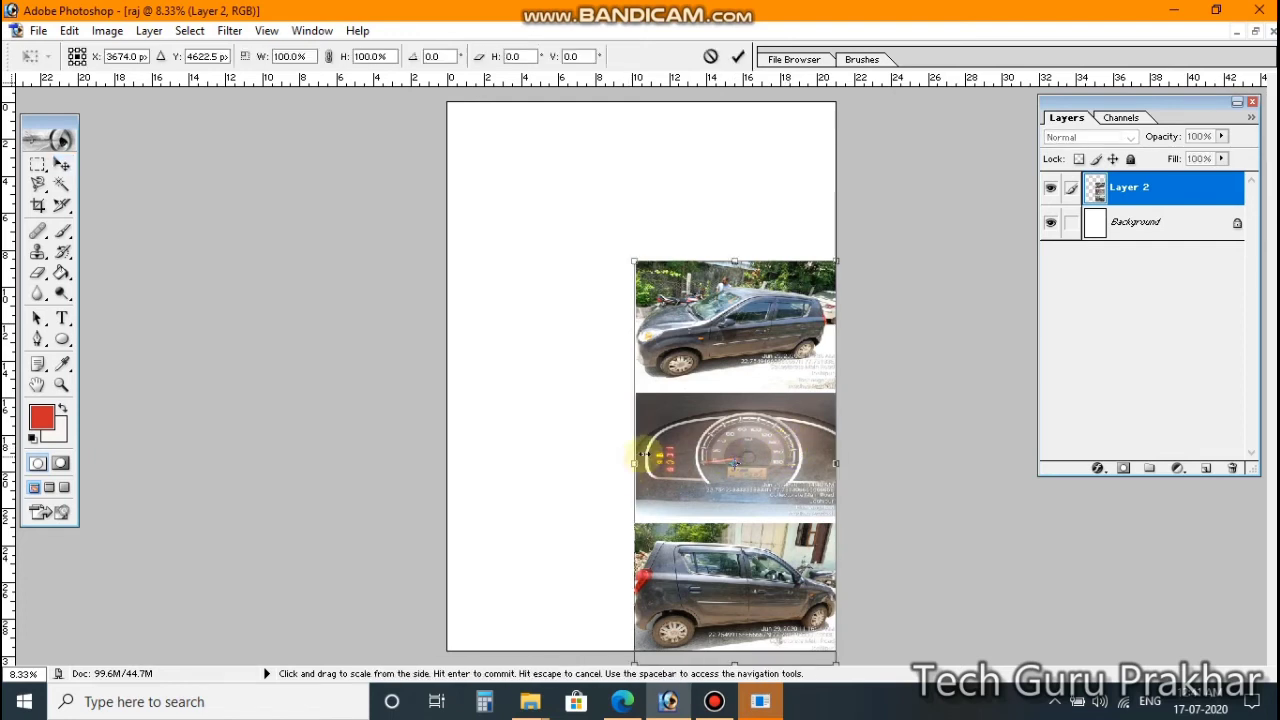
pyautogui.moveTo(636, 462); pyautogui.dragTo(514, 446)
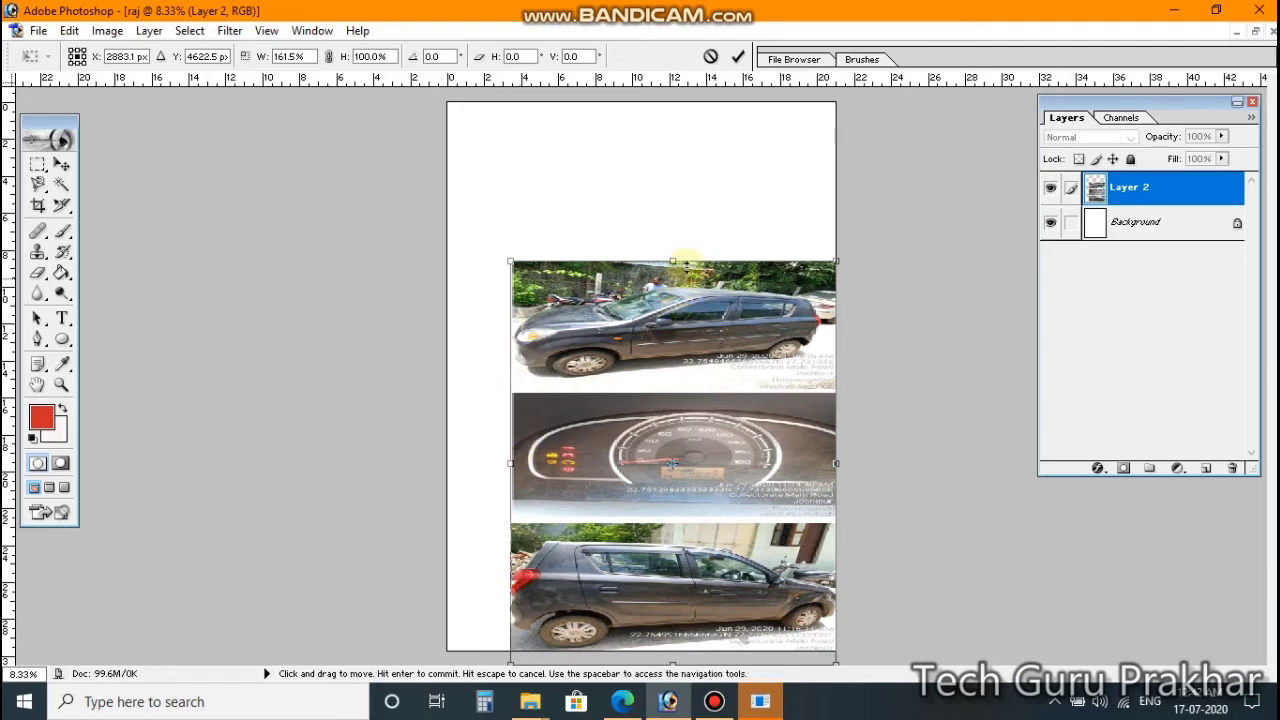
pyautogui.moveTo(683, 262); pyautogui.dragTo(652, 87)
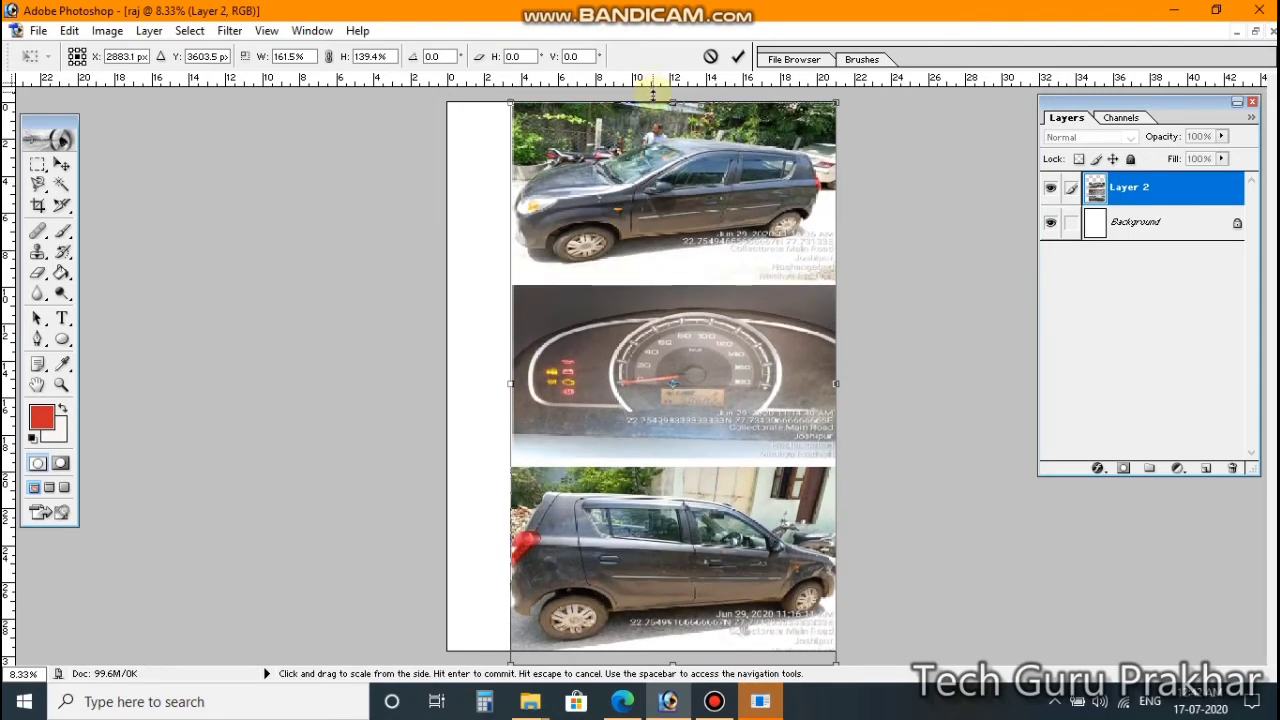
pyautogui.moveTo(511, 383); pyautogui.dragTo(449, 378)
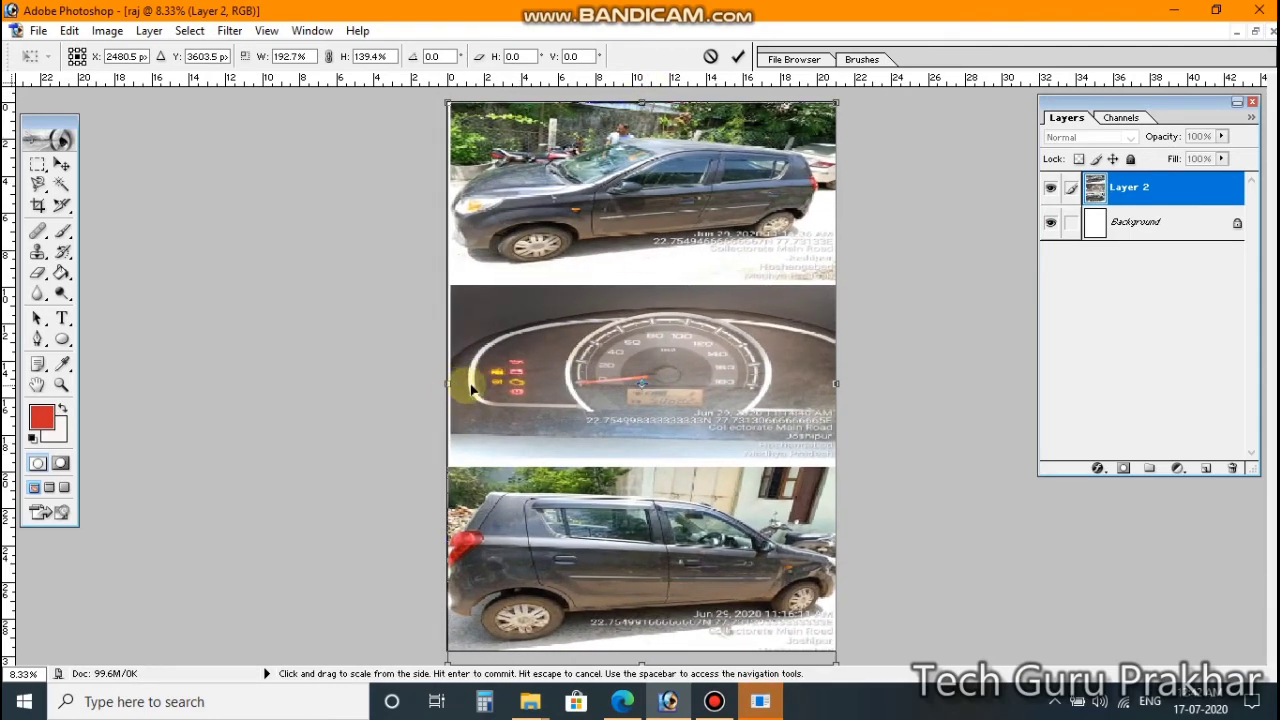
pyautogui.doubleClick(731, 385)
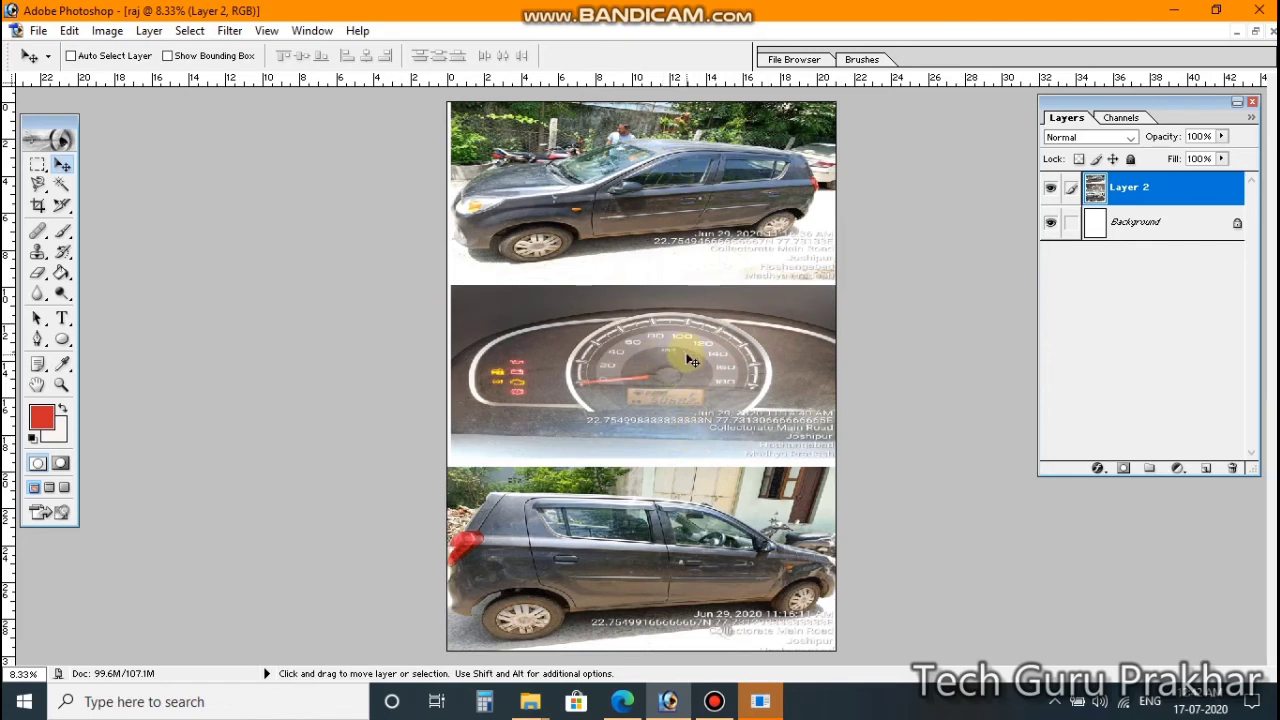
# Step: Shrink the strip back into the right column, extended slightly upward, then close L.jpeg unsaved
pyautogui.hotkey('ctrl', 't')
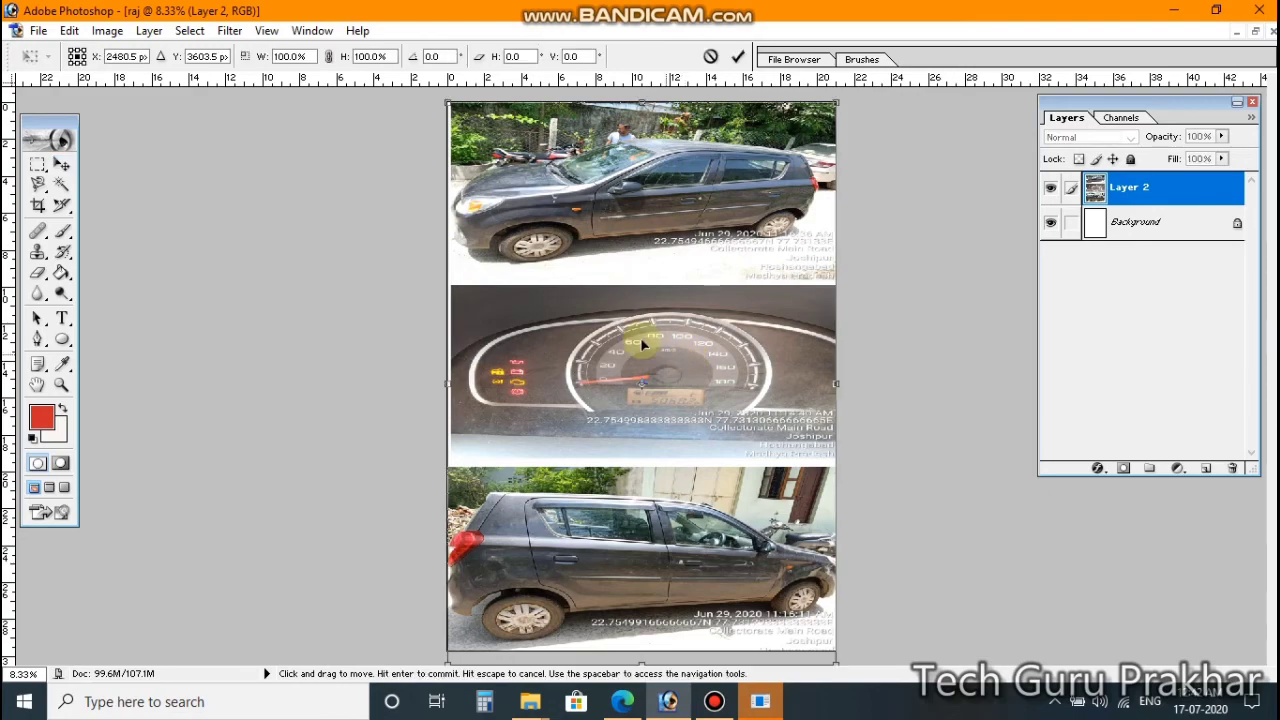
pyautogui.moveTo(449, 102); pyautogui.dragTo(636, 232)
pyautogui.moveTo(733, 432)
pyautogui.mouseDown()
pyautogui.moveTo(735, 391)
pyautogui.moveTo(735, 416)
pyautogui.mouseUp()
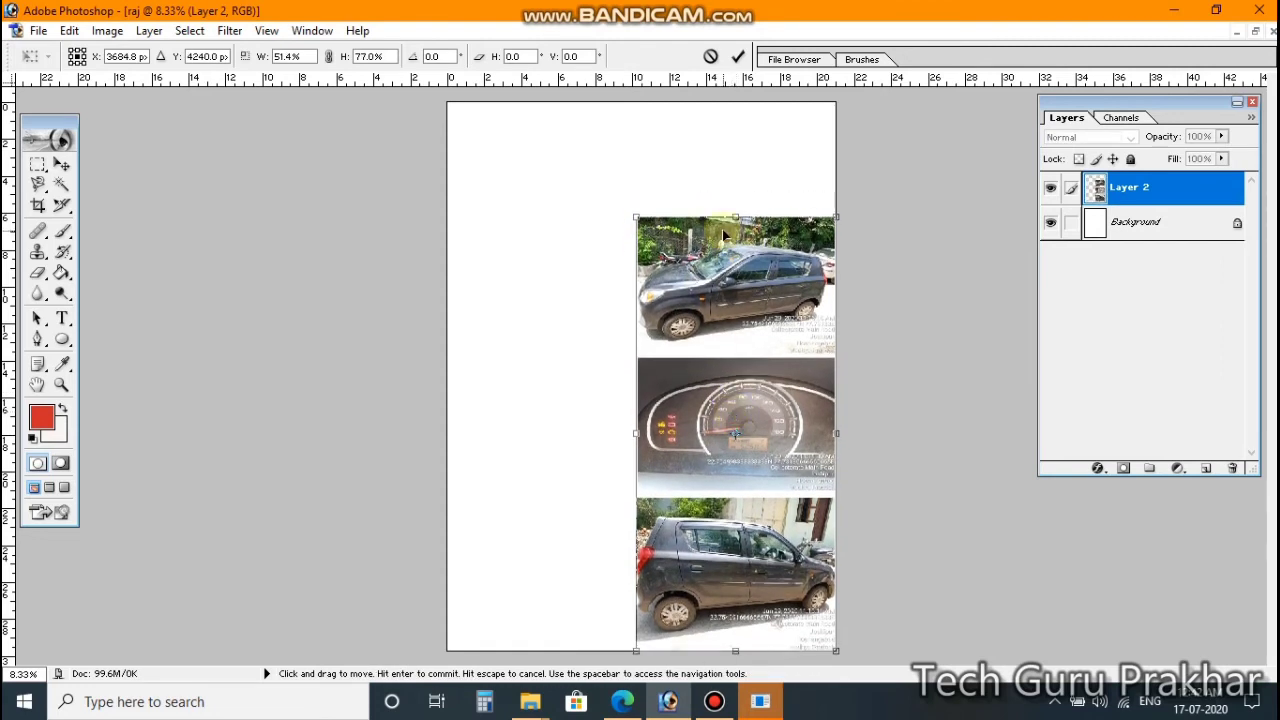
pyautogui.moveTo(736, 217); pyautogui.dragTo(740, 186)
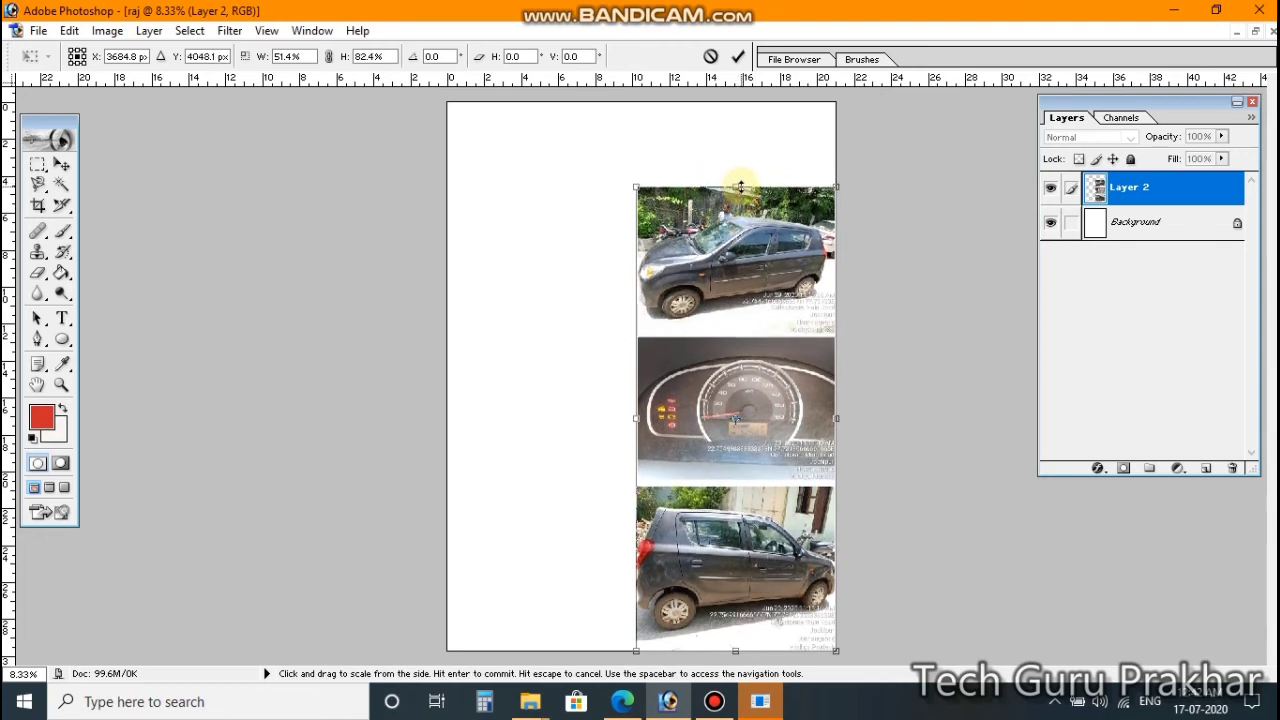
pyautogui.press('Return')
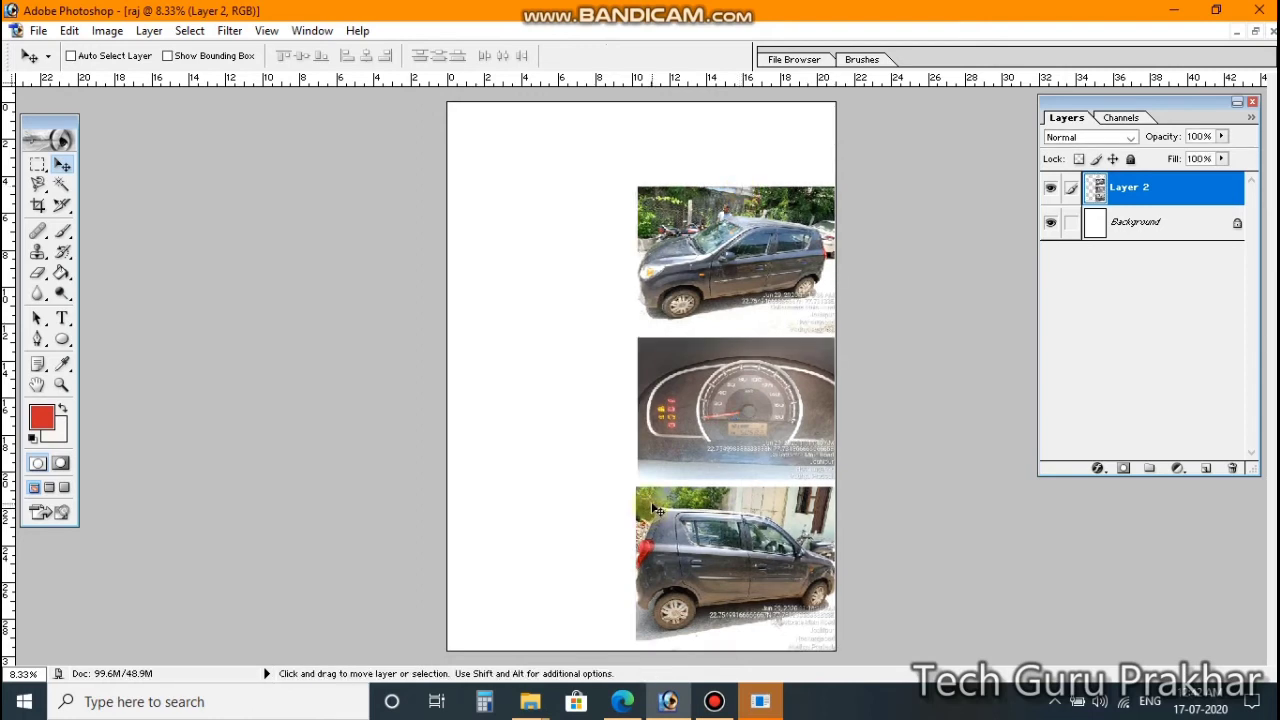
pyautogui.hotkey('ctrl', 'Tab')
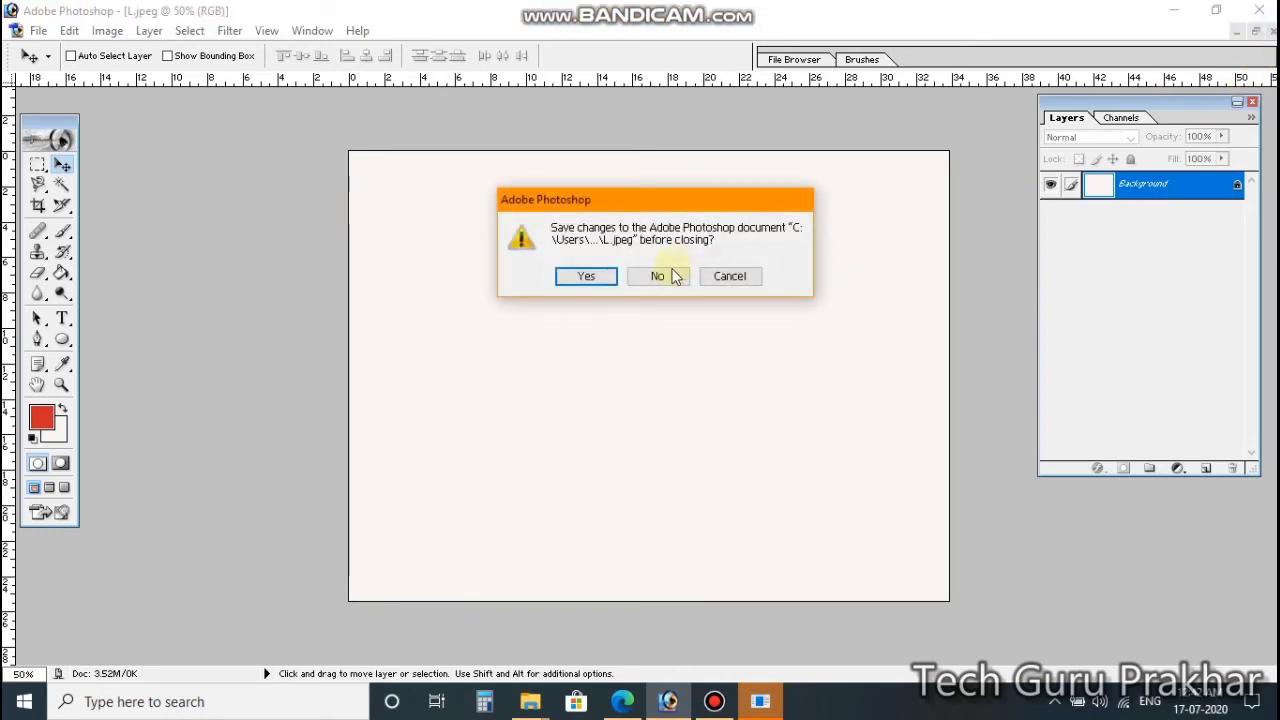
pyautogui.click(674, 276)
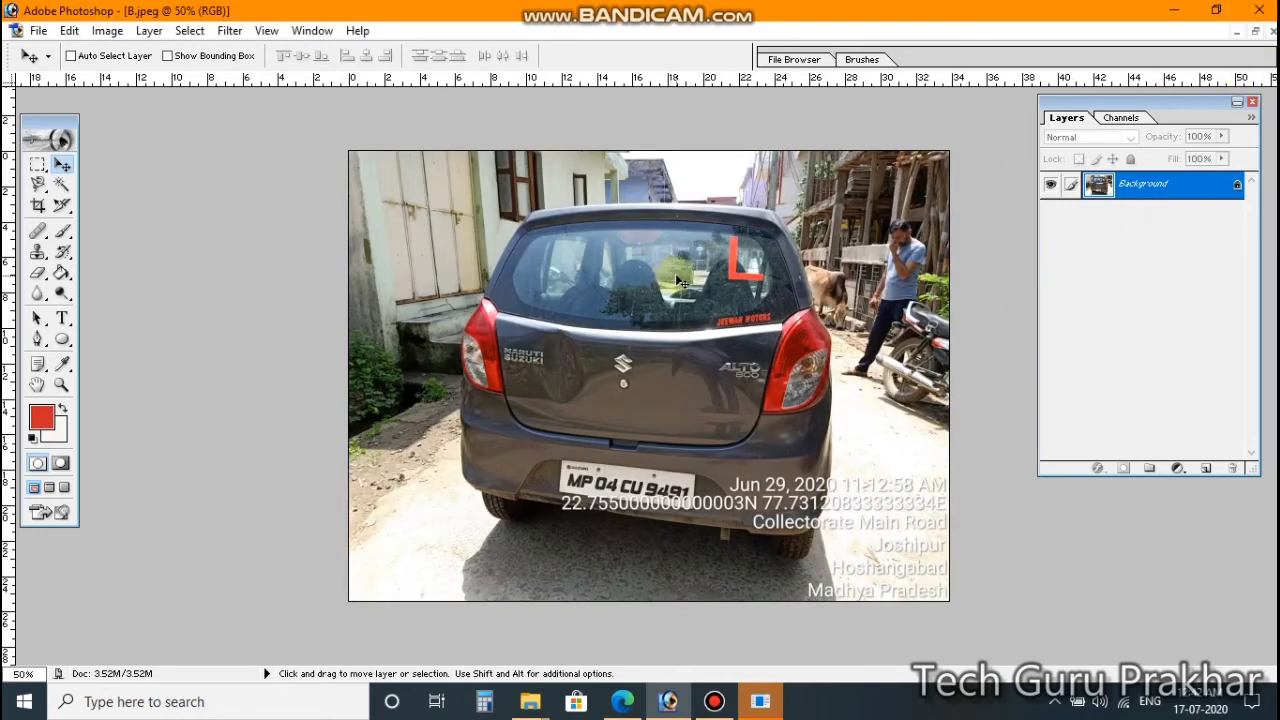
# Step: Cut the whole rear-view car photo from B.jpeg and paste it into the raj collage
pyautogui.hotkey('ctrl', 'a')
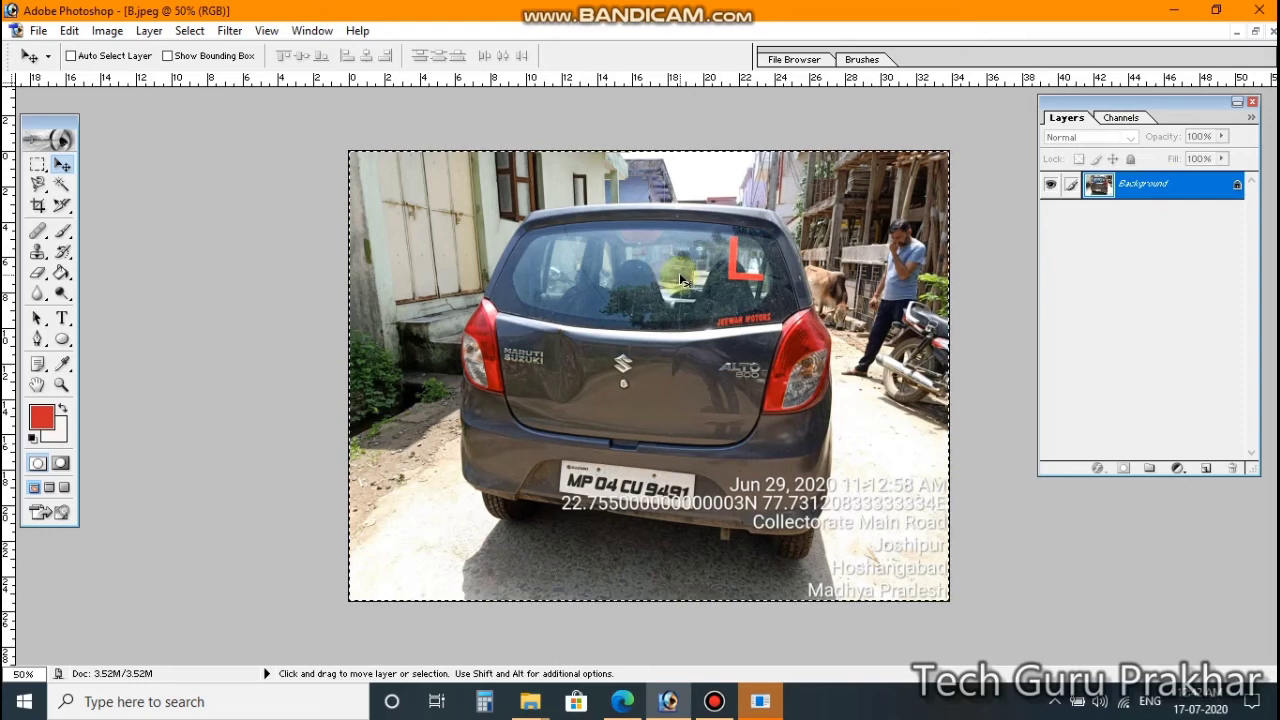
pyautogui.press('Delete')
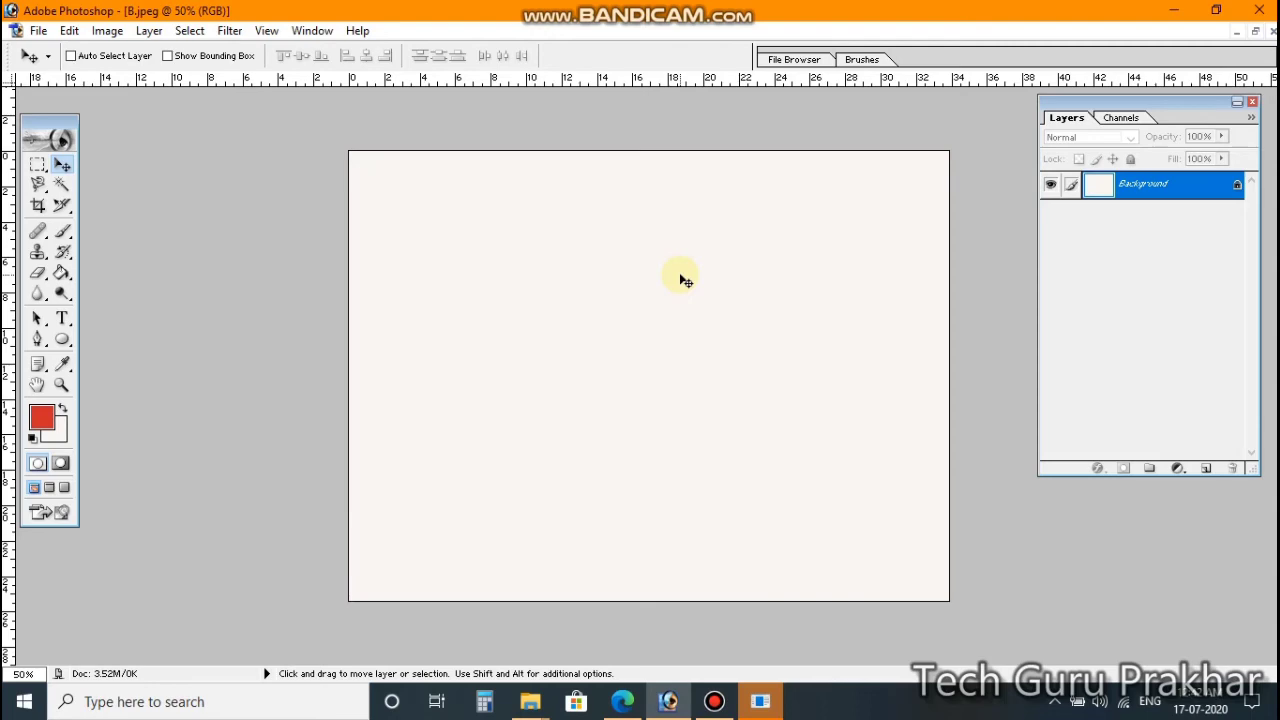
pyautogui.hotkey('ctrl', 'Tab')
pyautogui.hotkey('ctrl', 'Tab')
pyautogui.hotkey('ctrl', 'Tab')
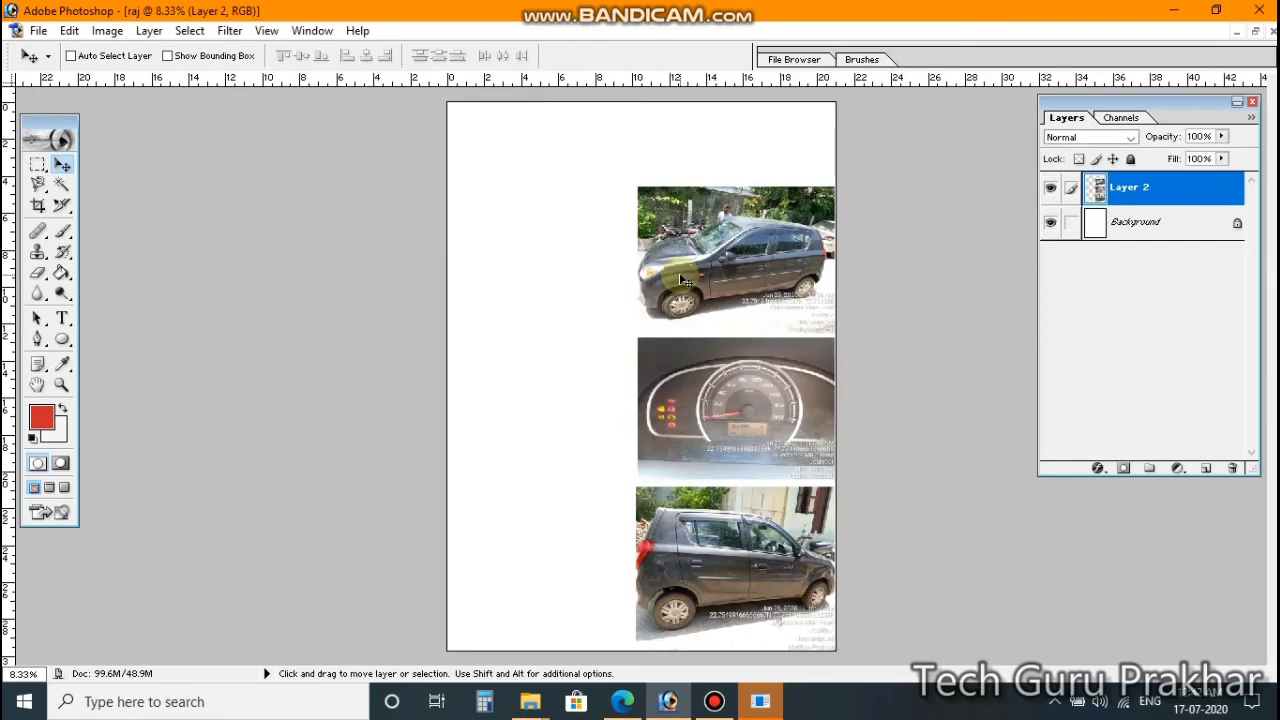
pyautogui.hotkey('ctrl', 'v')
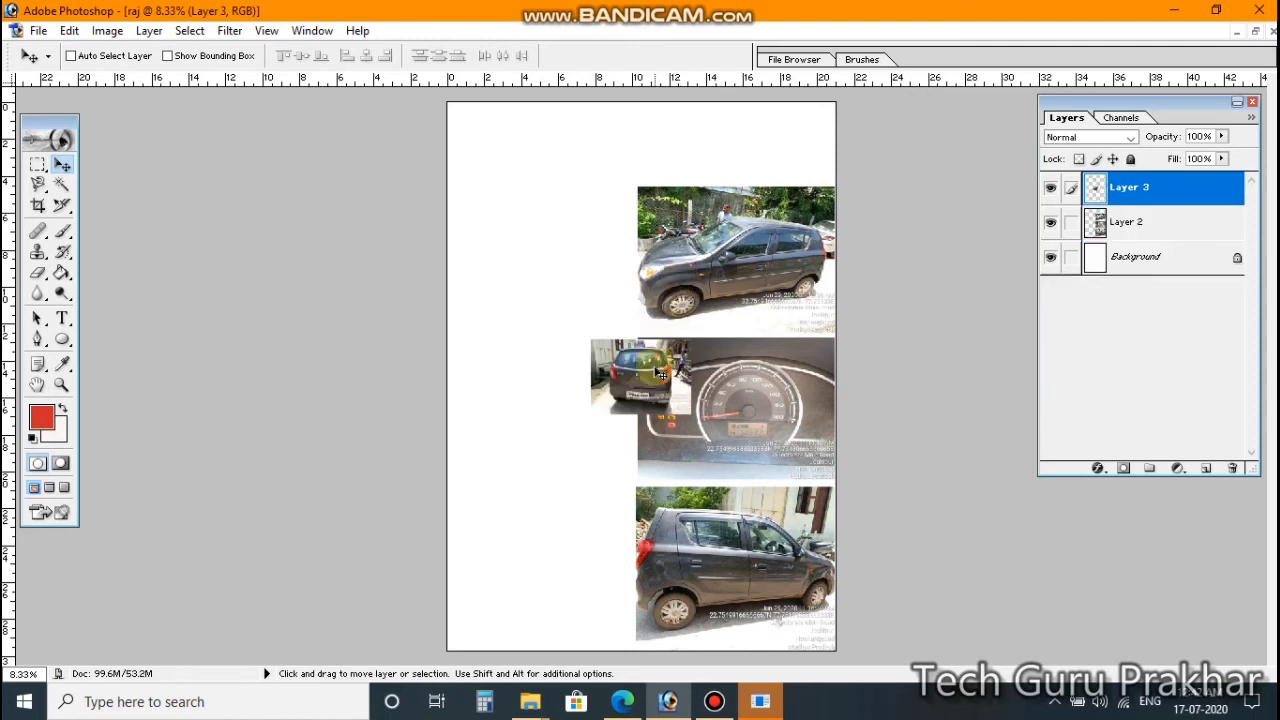
# Step: Move the rear-view photo to the lower-left and enlarge it beside the bottom car photo
pyautogui.moveTo(651, 373); pyautogui.dragTo(513, 528)
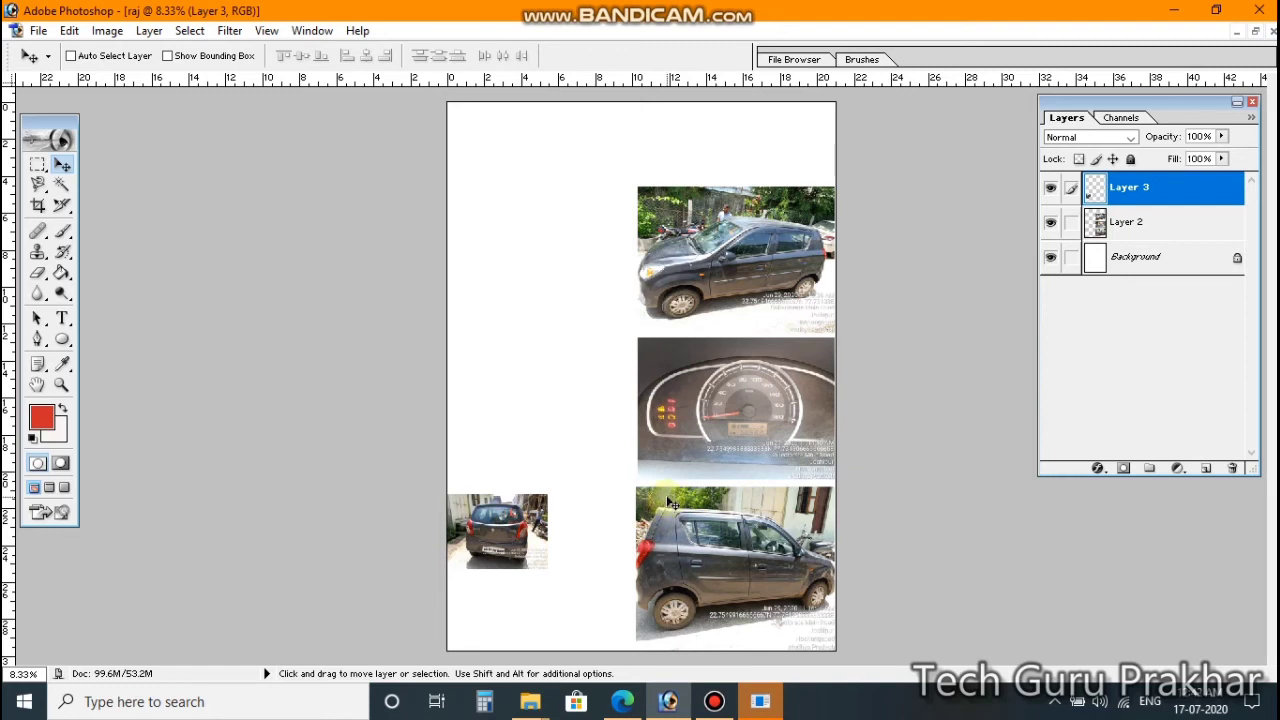
pyautogui.hotkey('ctrl', 't')
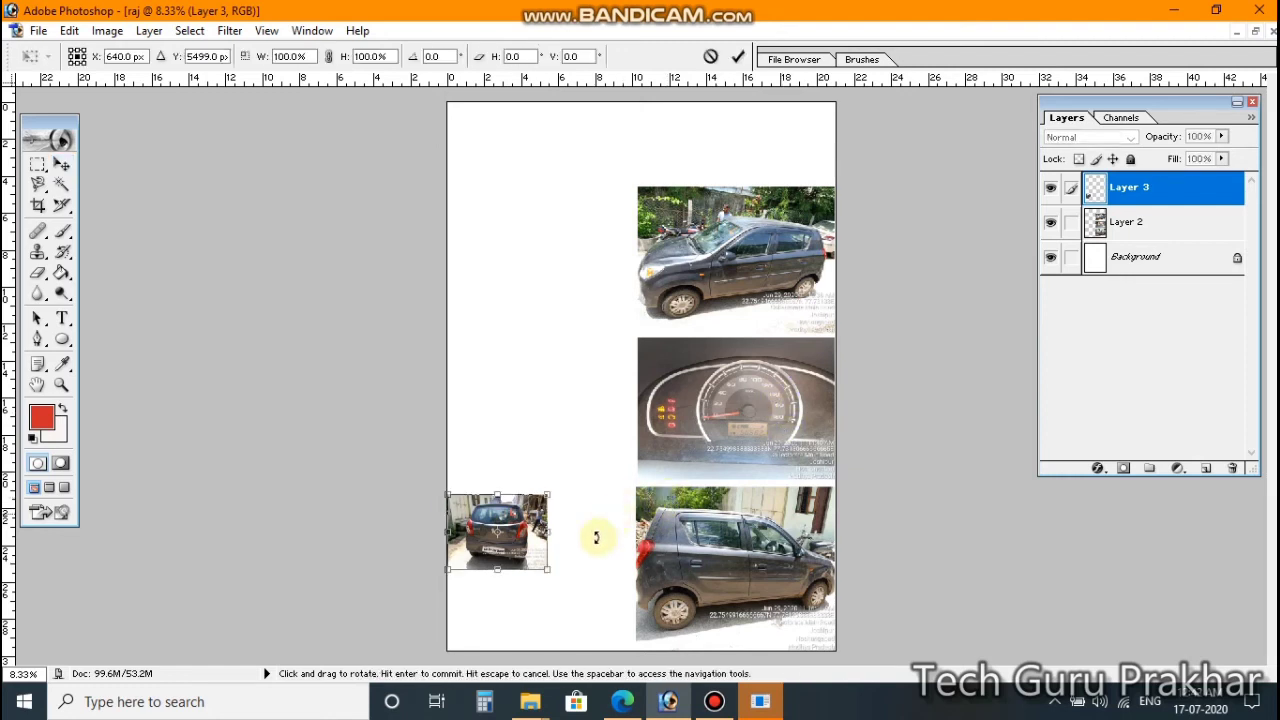
pyautogui.moveTo(547, 569); pyautogui.dragTo(636, 651)
pyautogui.moveTo(541, 494); pyautogui.dragTo(542, 490)
pyautogui.moveTo(637, 566); pyautogui.dragTo(648, 566)
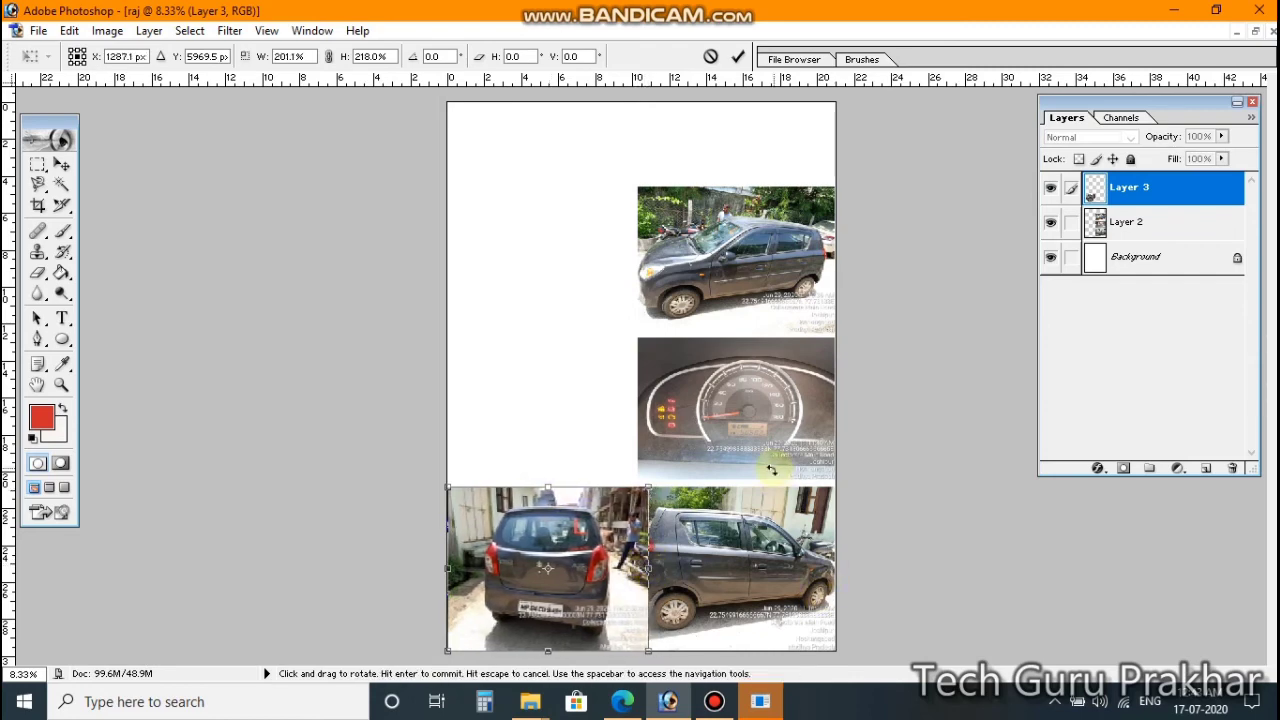
pyautogui.press('Return')
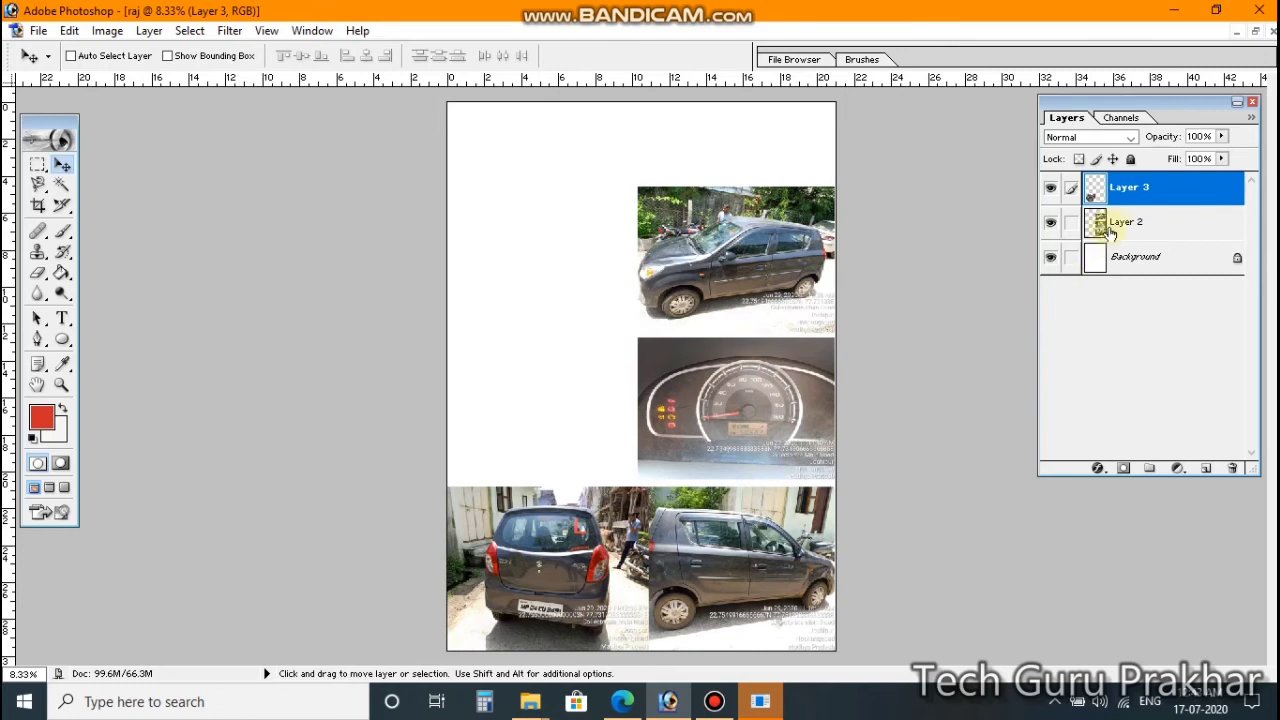
# Step: Narrow the Layer 2 photo strip from its left side to 90.6% width, then reselect Layer 3
pyautogui.click(1165, 231)
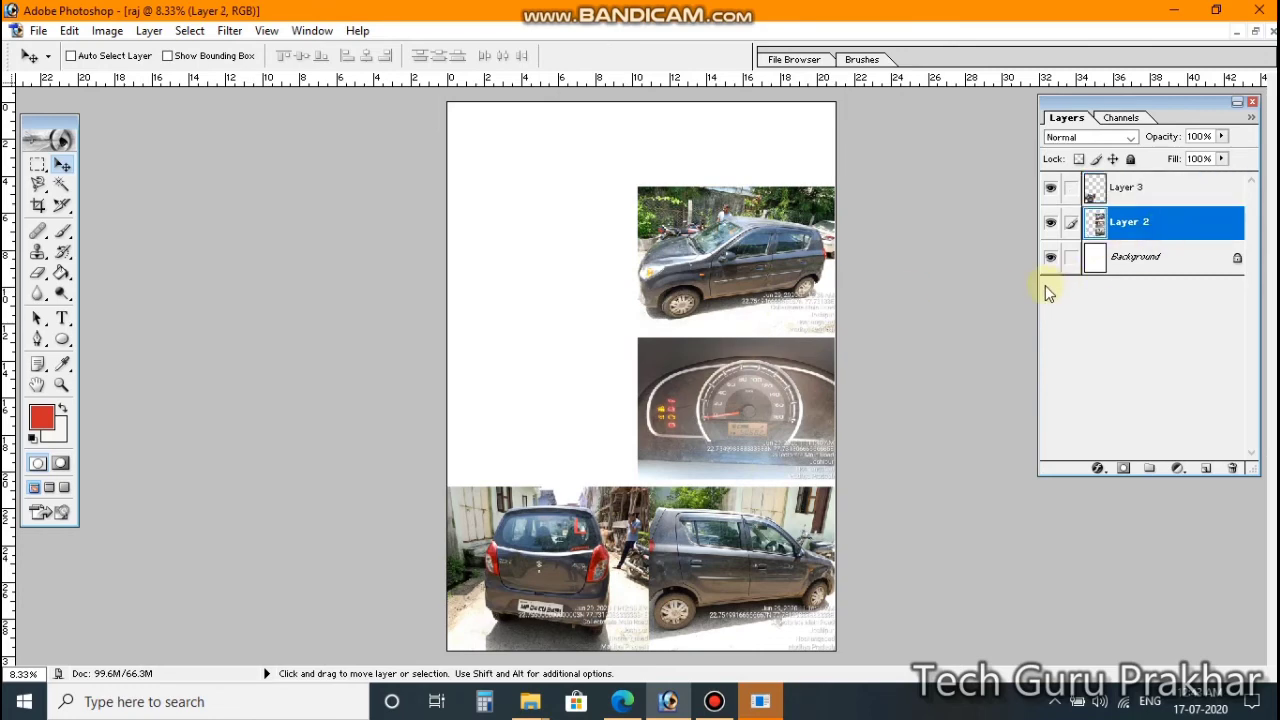
pyautogui.hotkey('ctrl', 't')
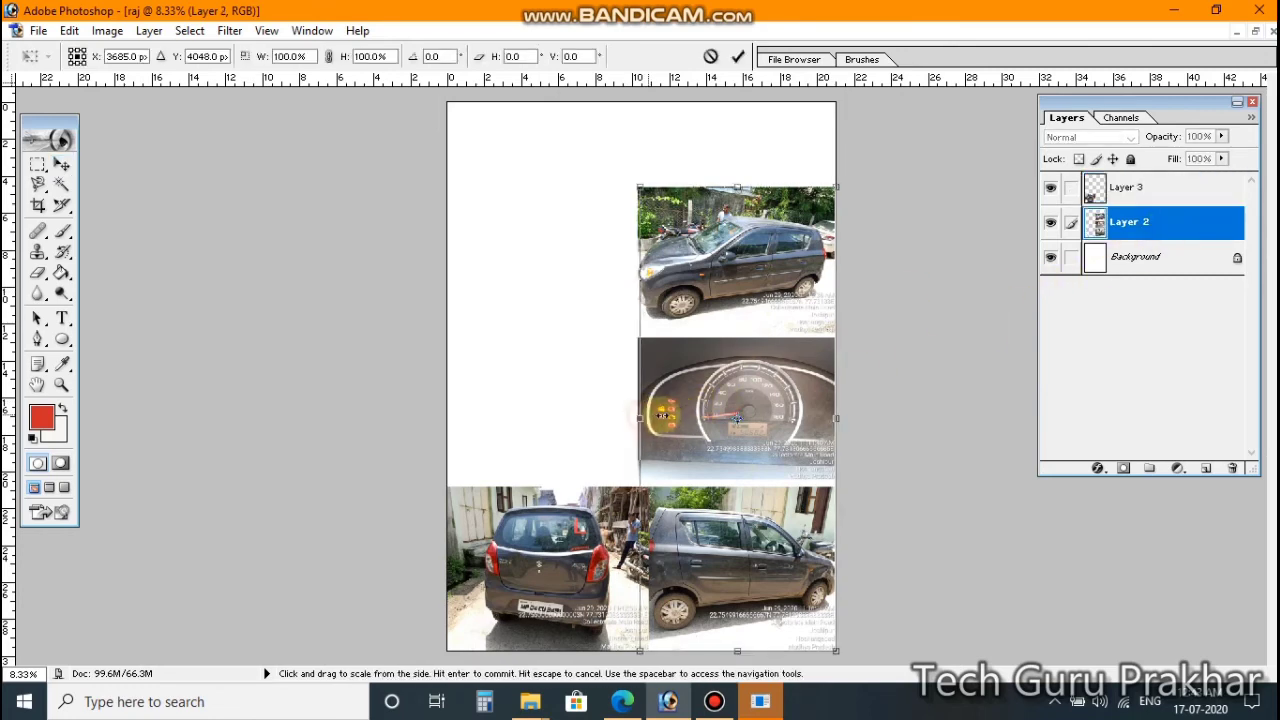
pyautogui.moveTo(639, 418)
pyautogui.mouseDown()
pyautogui.moveTo(670, 414)
pyautogui.moveTo(659, 414)
pyautogui.mouseUp()
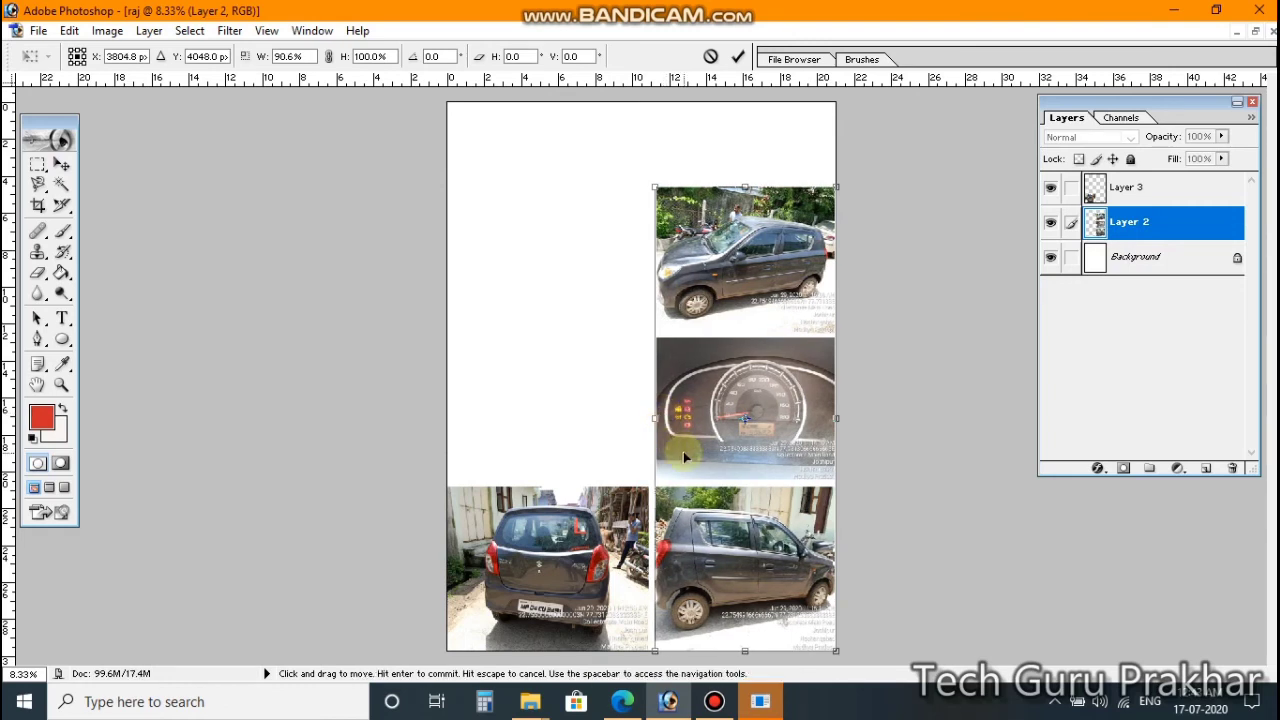
pyautogui.doubleClick(683, 452)
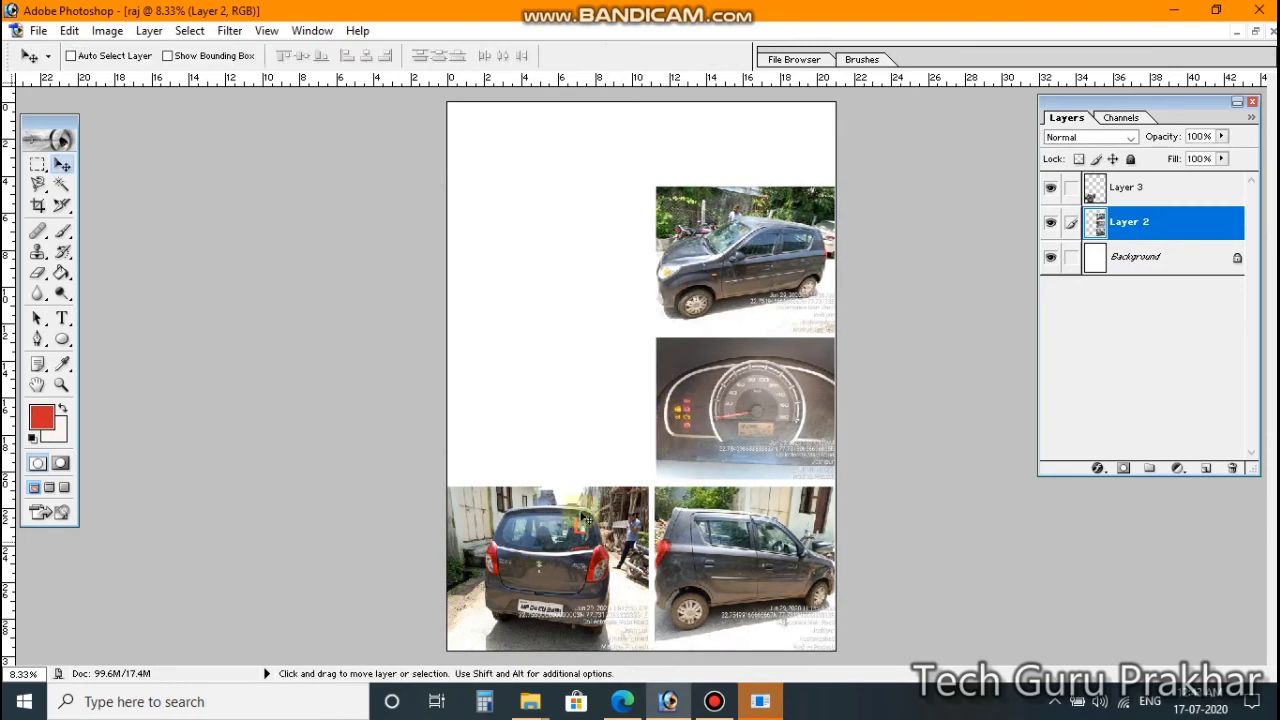
pyautogui.click(1147, 194)
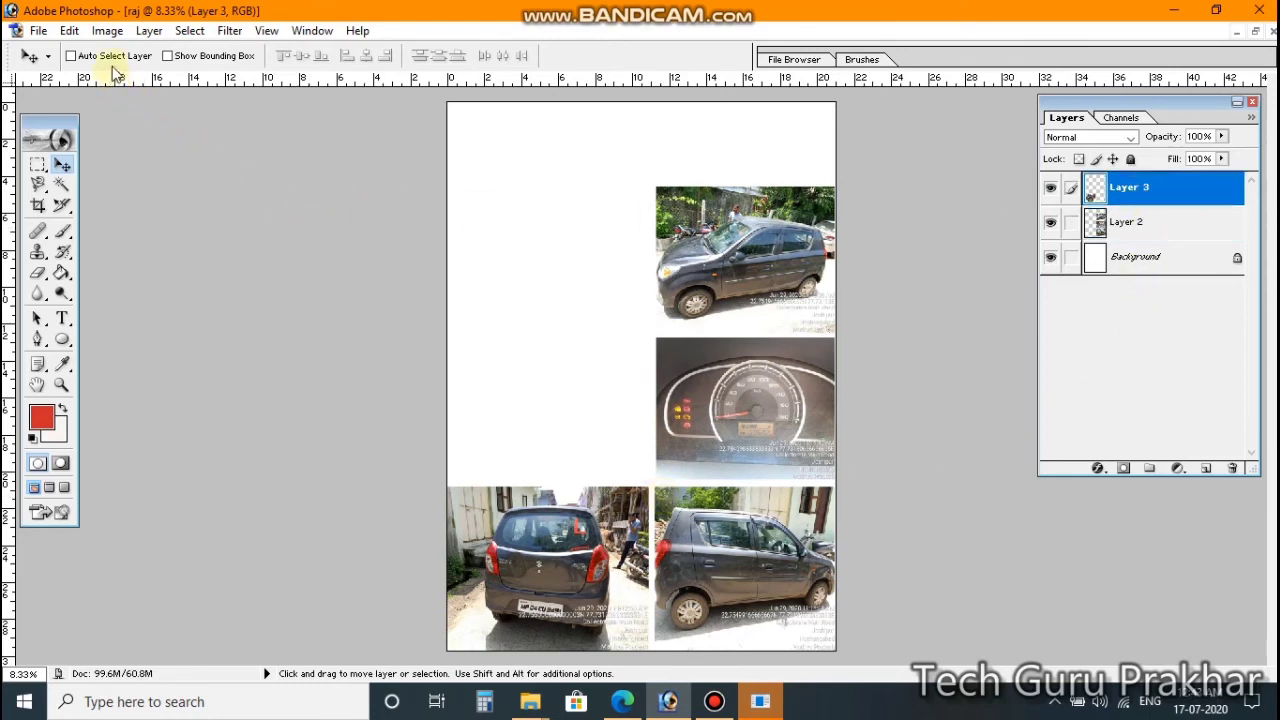
# Step: Close the emptied B.jpeg document without saving
pyautogui.hotkey('ctrl', 'Tab')
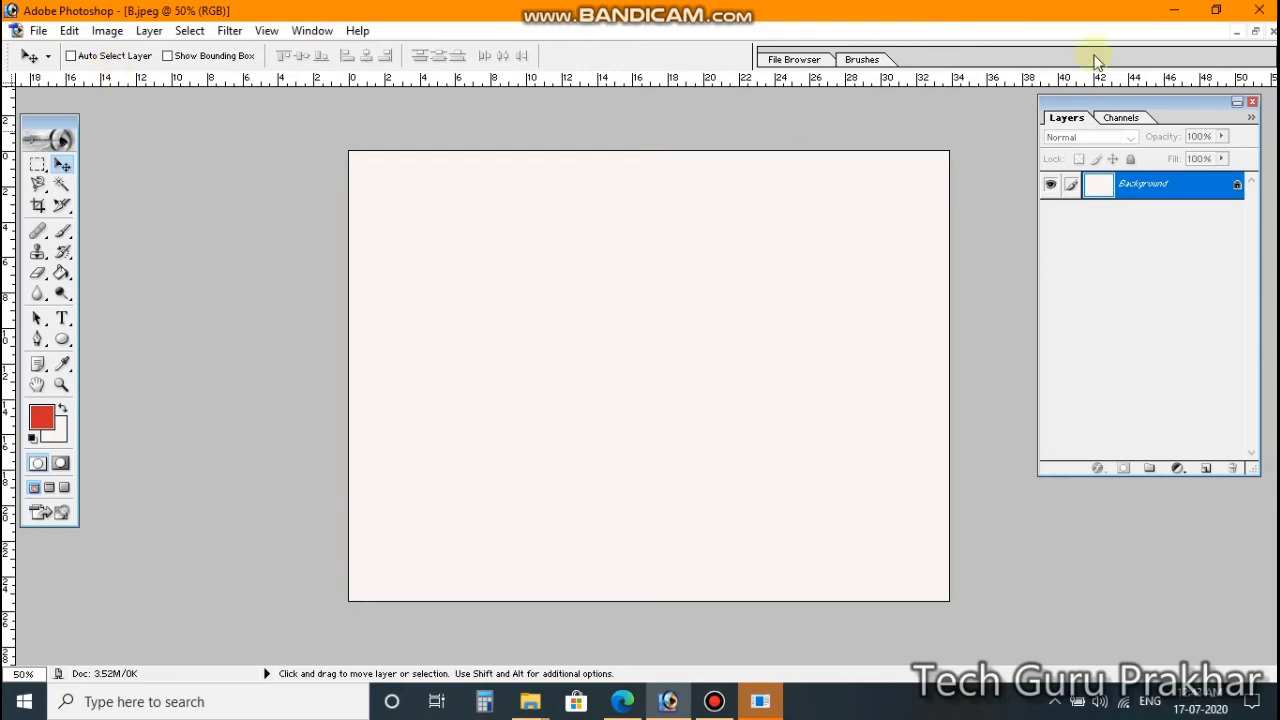
pyautogui.click(1272, 31)
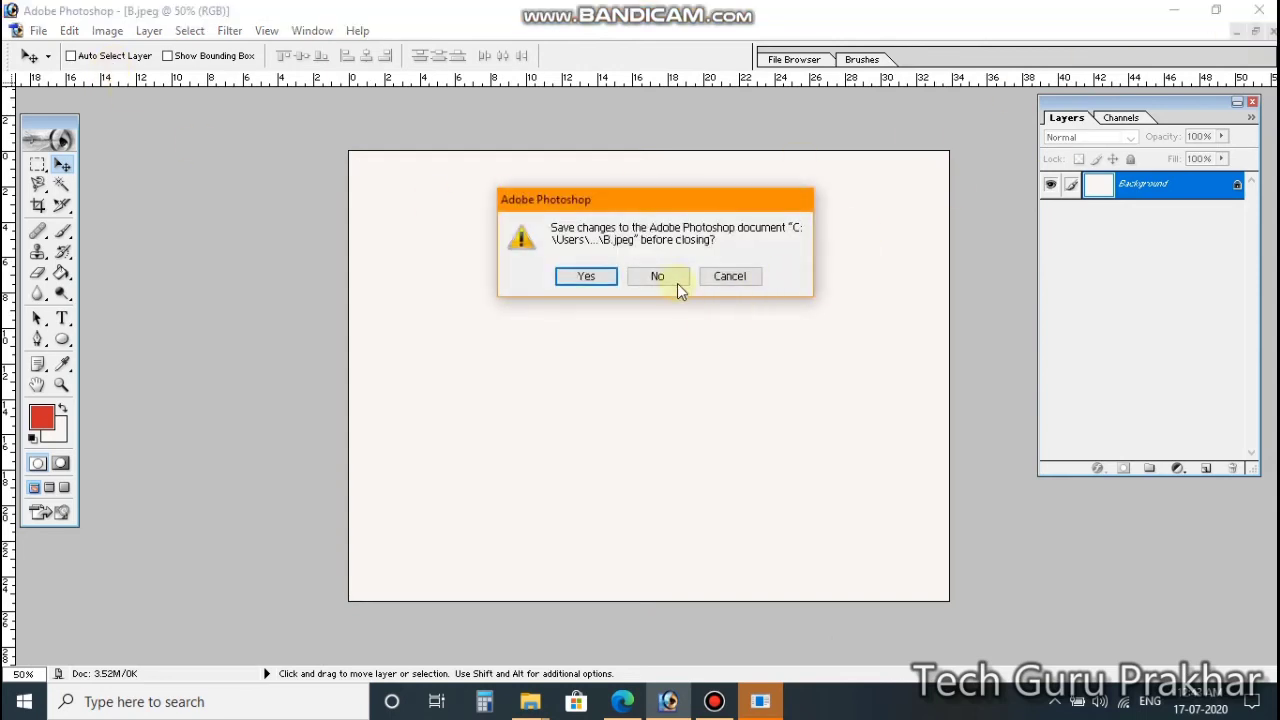
pyautogui.click(648, 279)
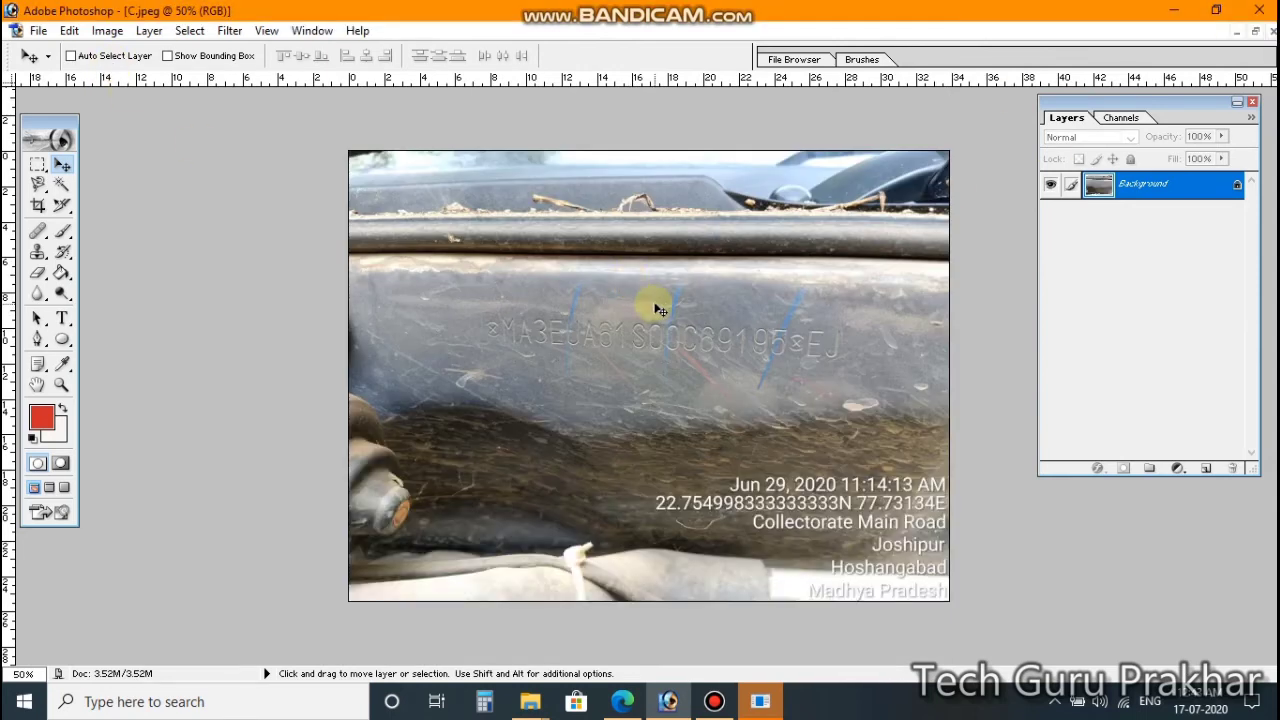
# Step: Cut the chassis-number photo from C.jpeg and paste it into raj as a new layer
pyautogui.hotkey('ctrl', 'a')
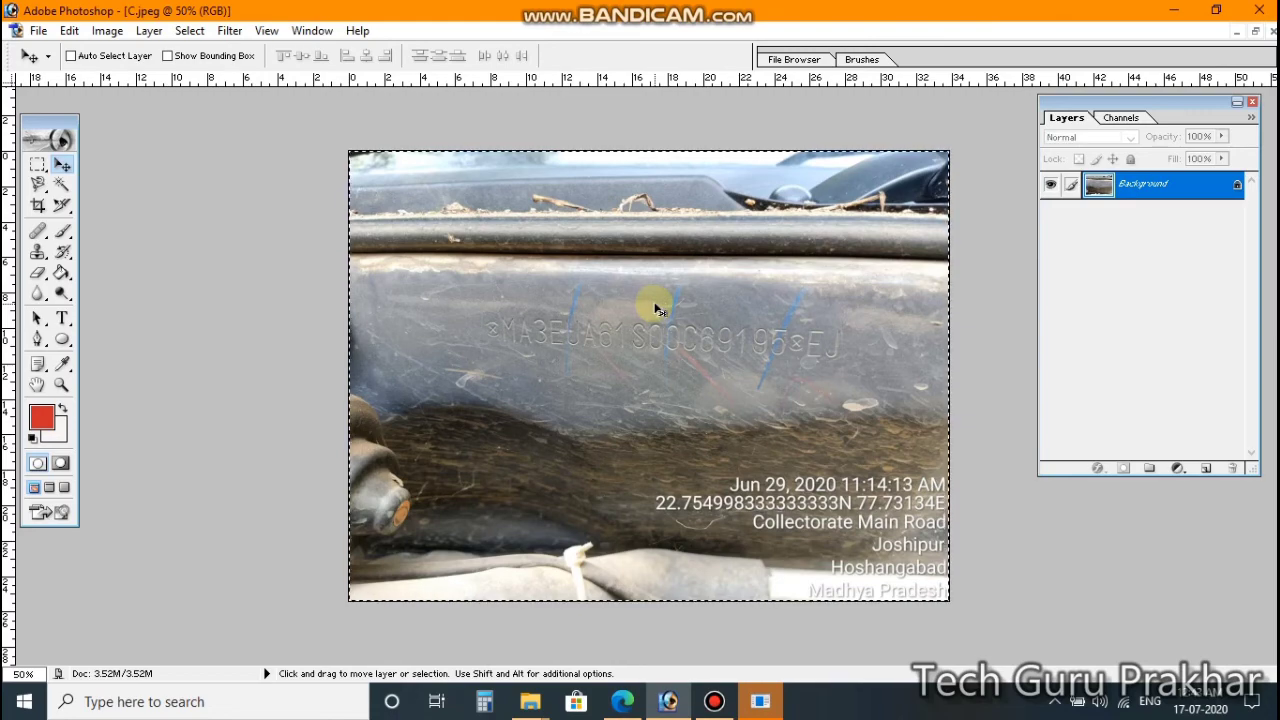
pyautogui.press('Delete')
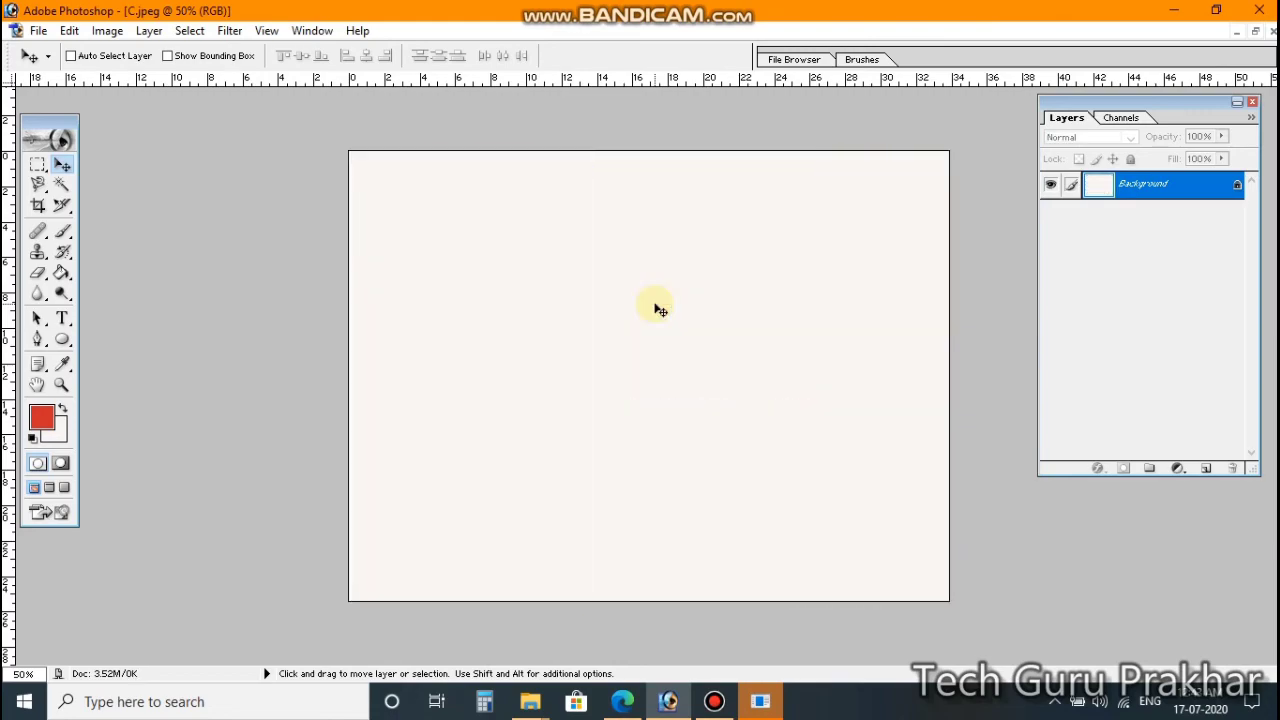
pyautogui.hotkey('ctrl', 'Tab')
pyautogui.hotkey('ctrl', 'Tab')
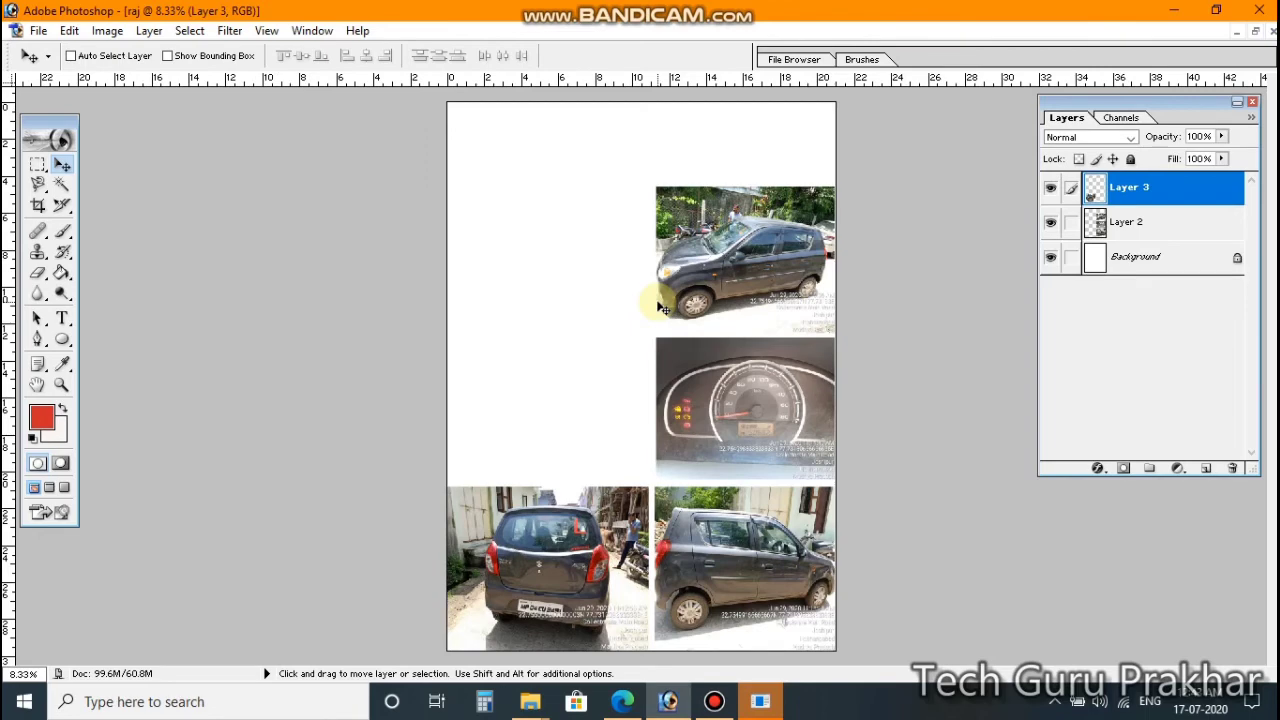
pyautogui.hotkey('ctrl', 'v')
# Step: Position and enlarge the chassis-number photo to fill the collage's left middle slot
pyautogui.moveTo(663, 370); pyautogui.dragTo(520, 439)
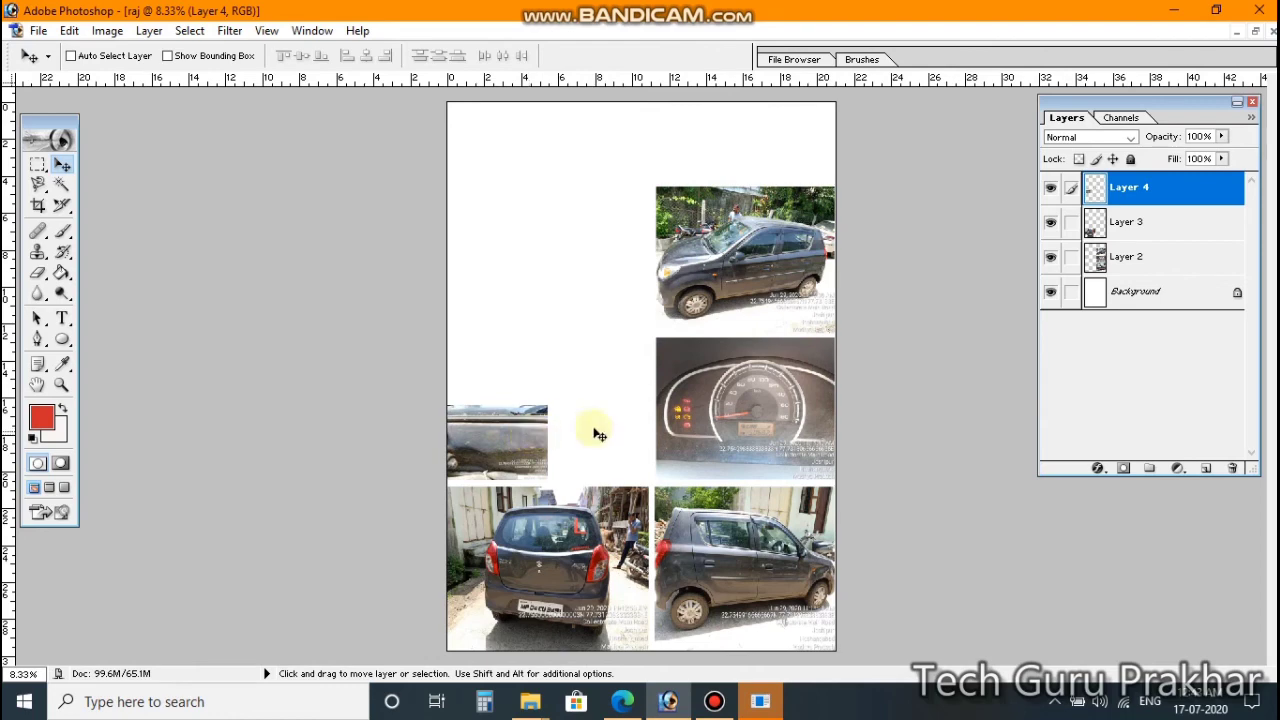
pyautogui.hotkey('ctrl', 't')
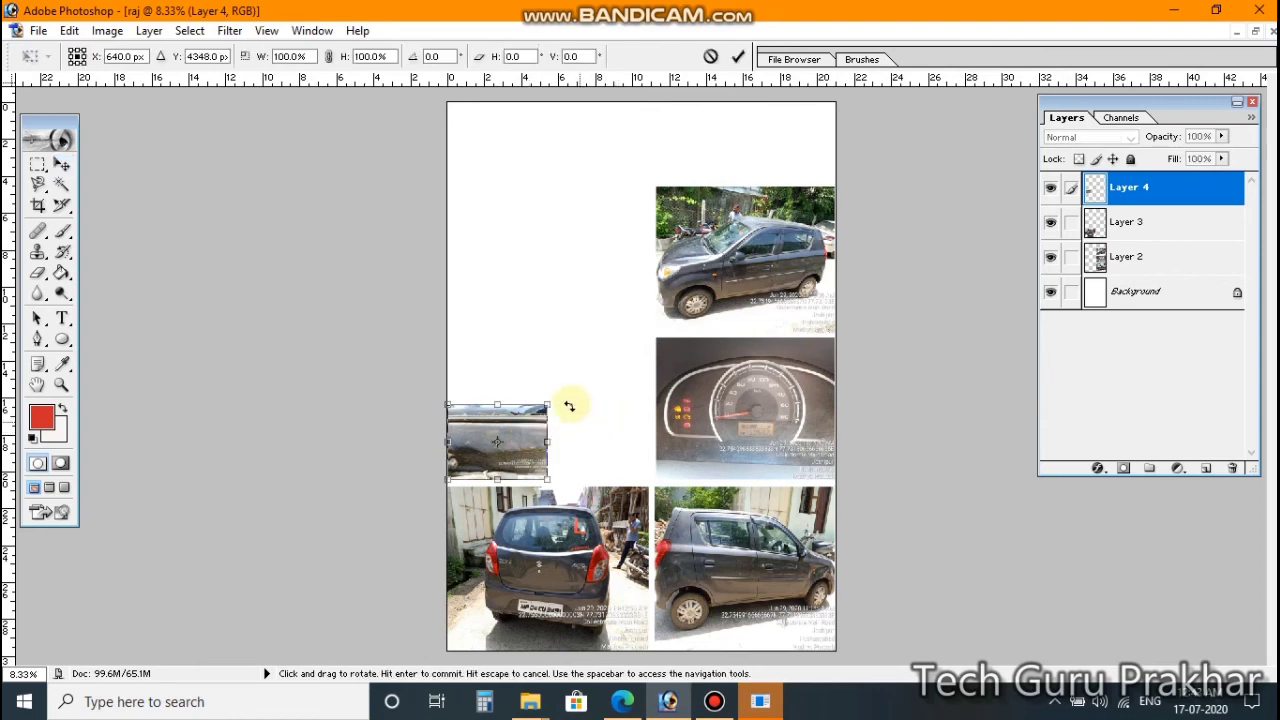
pyautogui.moveTo(547, 406); pyautogui.dragTo(649, 344)
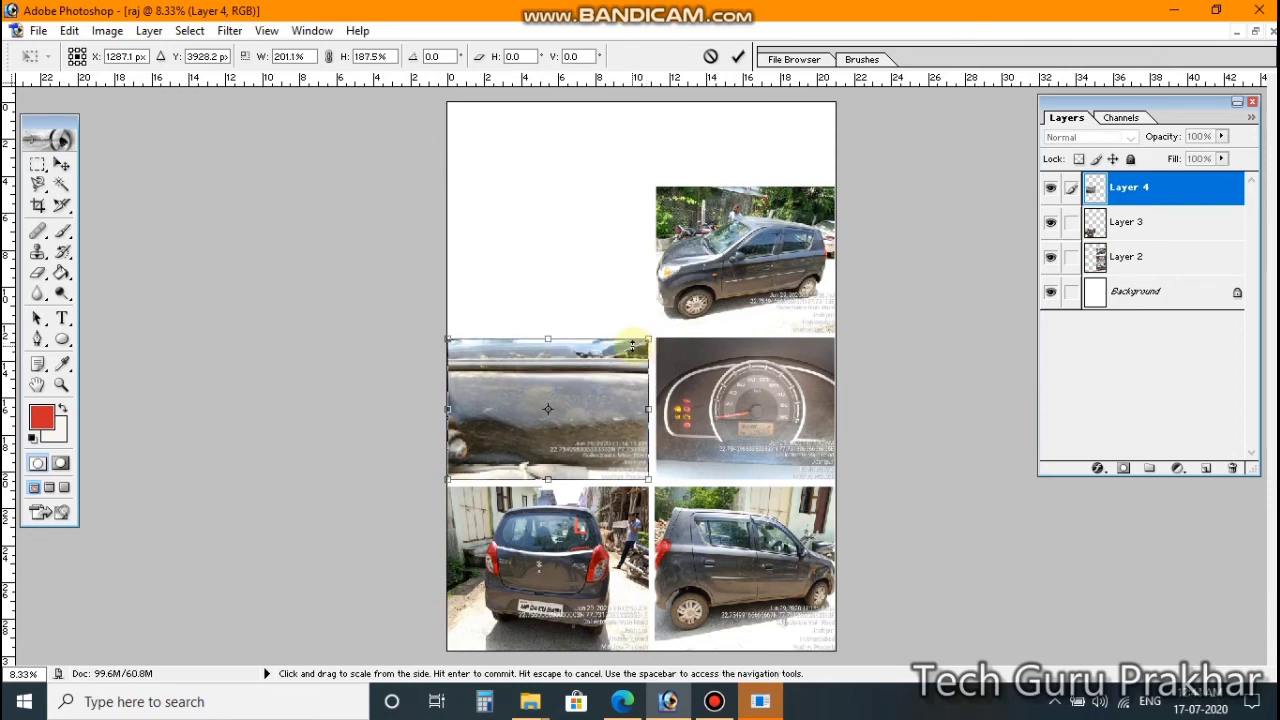
pyautogui.press('Return')
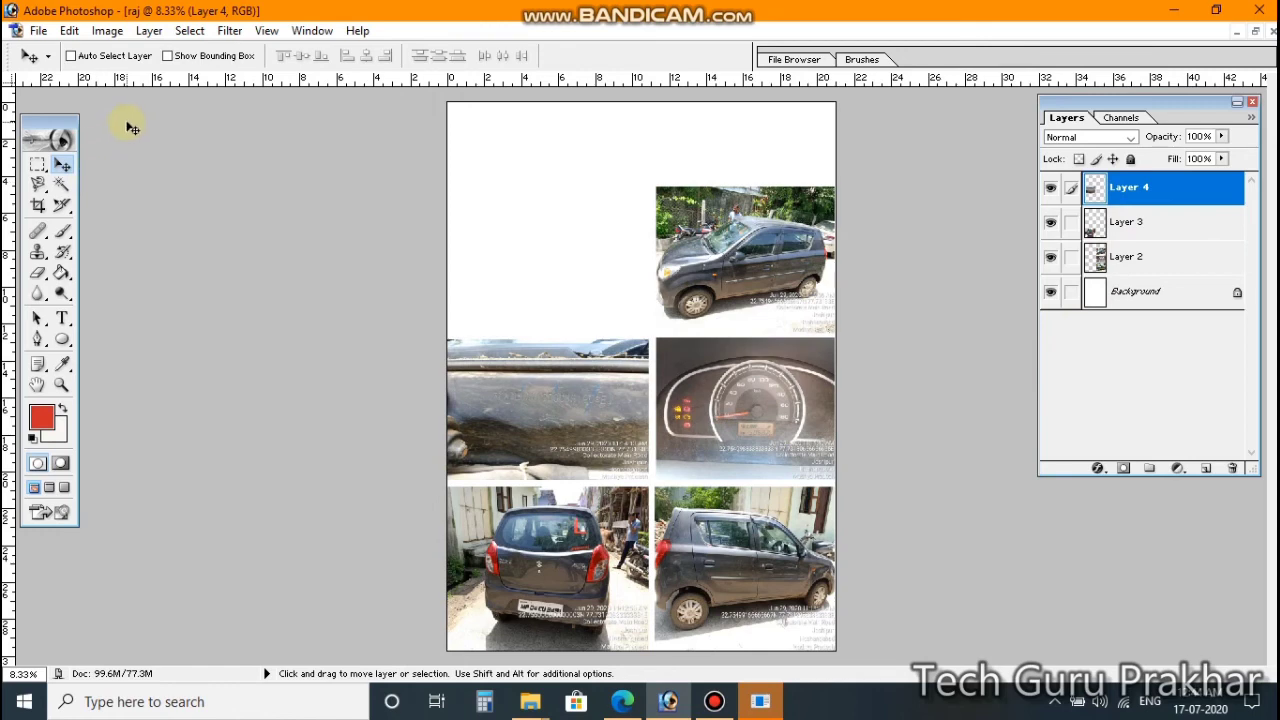
pyautogui.hotkey('ctrl', 'Tab')
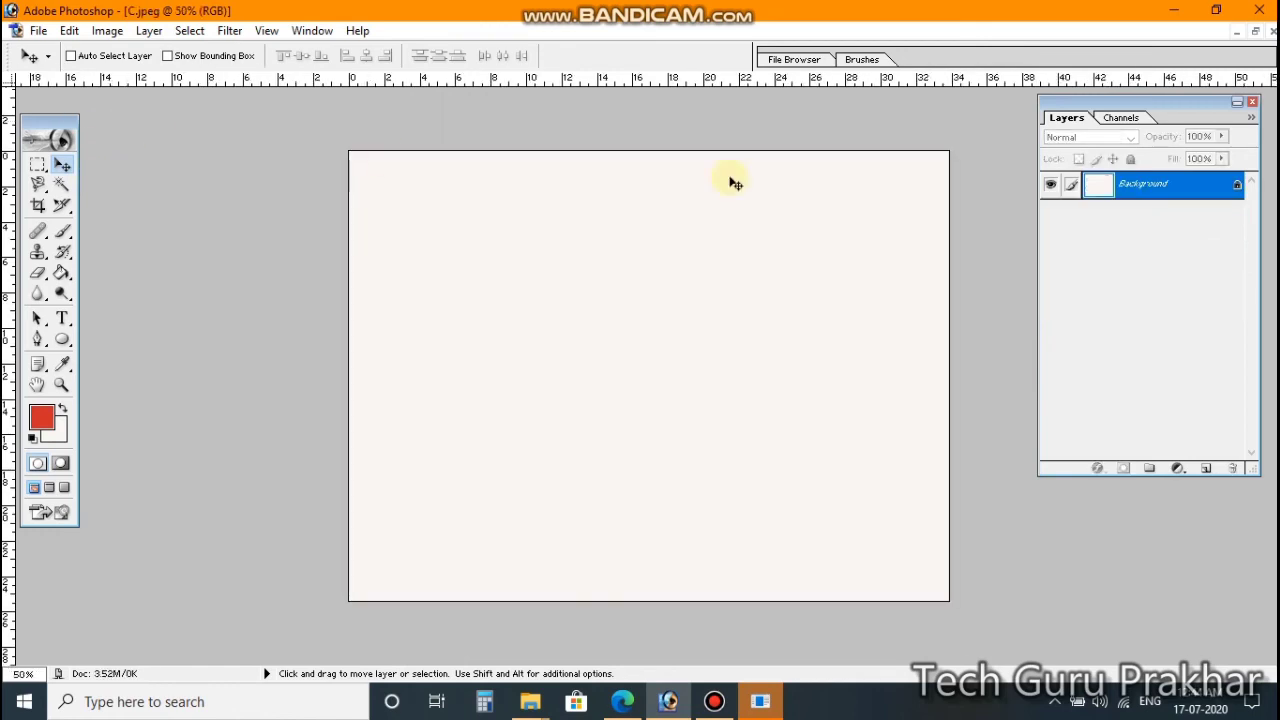
# Step: Close C.jpeg without saving and cut the whole front-view car photo from F.jpeg
pyautogui.click(1272, 32)
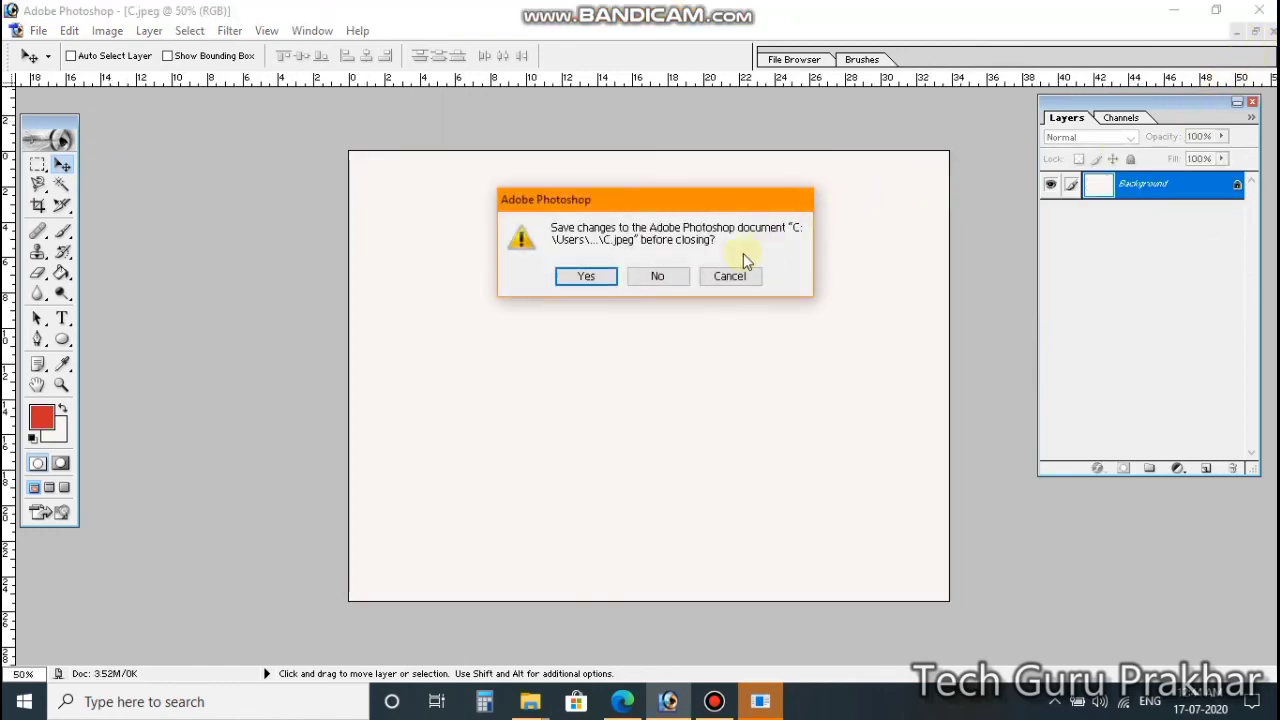
pyautogui.click(660, 278)
pyautogui.hotkey('ctrl', 'a')
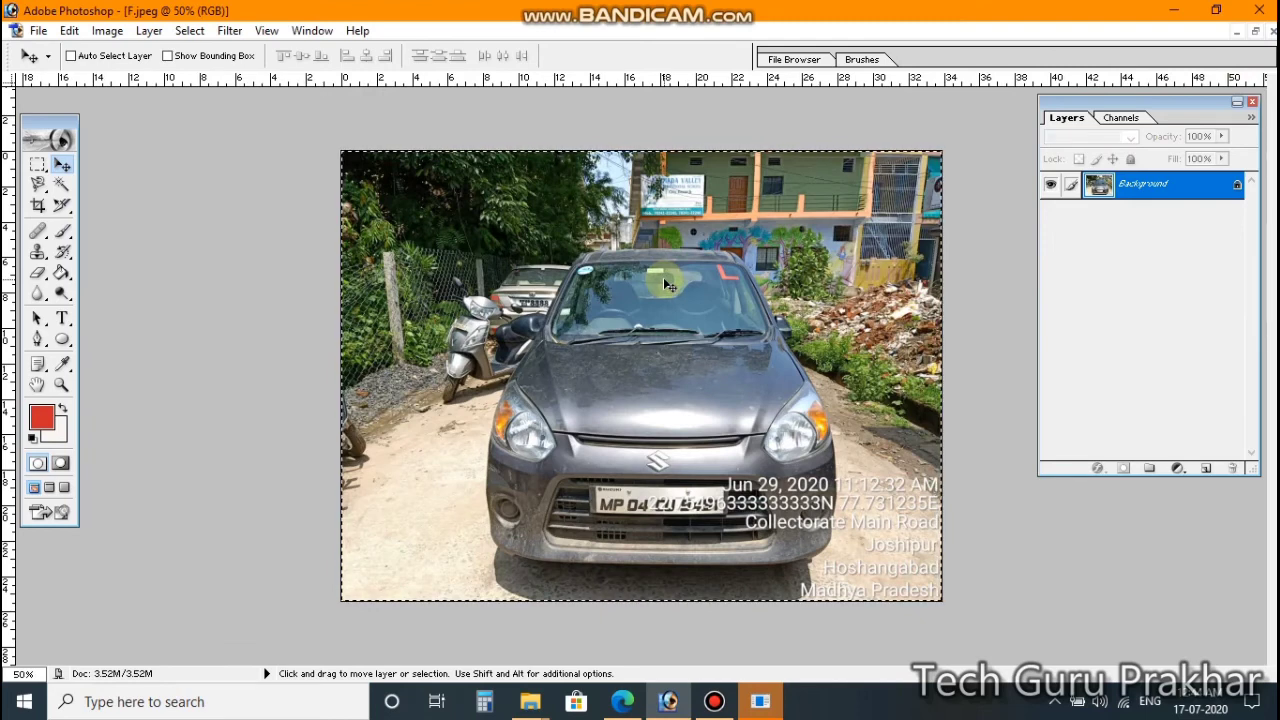
pyautogui.hotkey('ctrl', 'x')
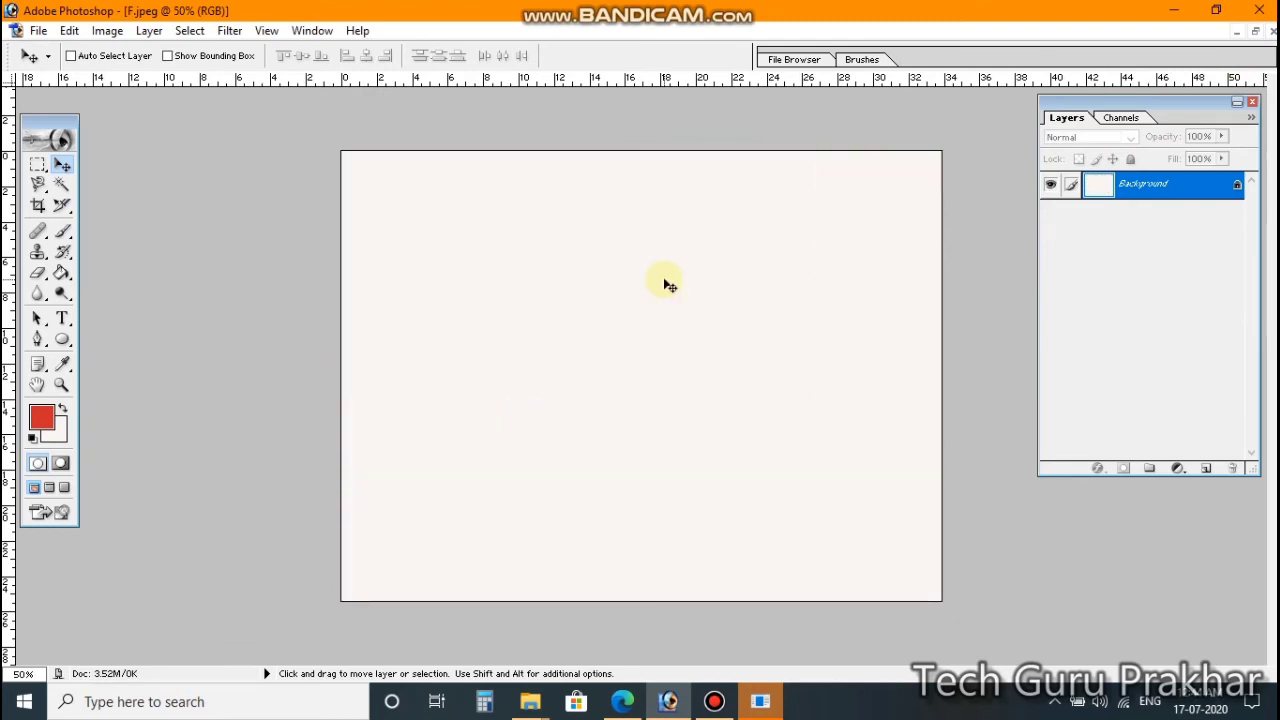
# Step: Paste the front-view car photo into raj and move it toward the top-left cell
pyautogui.hotkey('ctrl', 'Tab')
pyautogui.hotkey('ctrl', 'v')
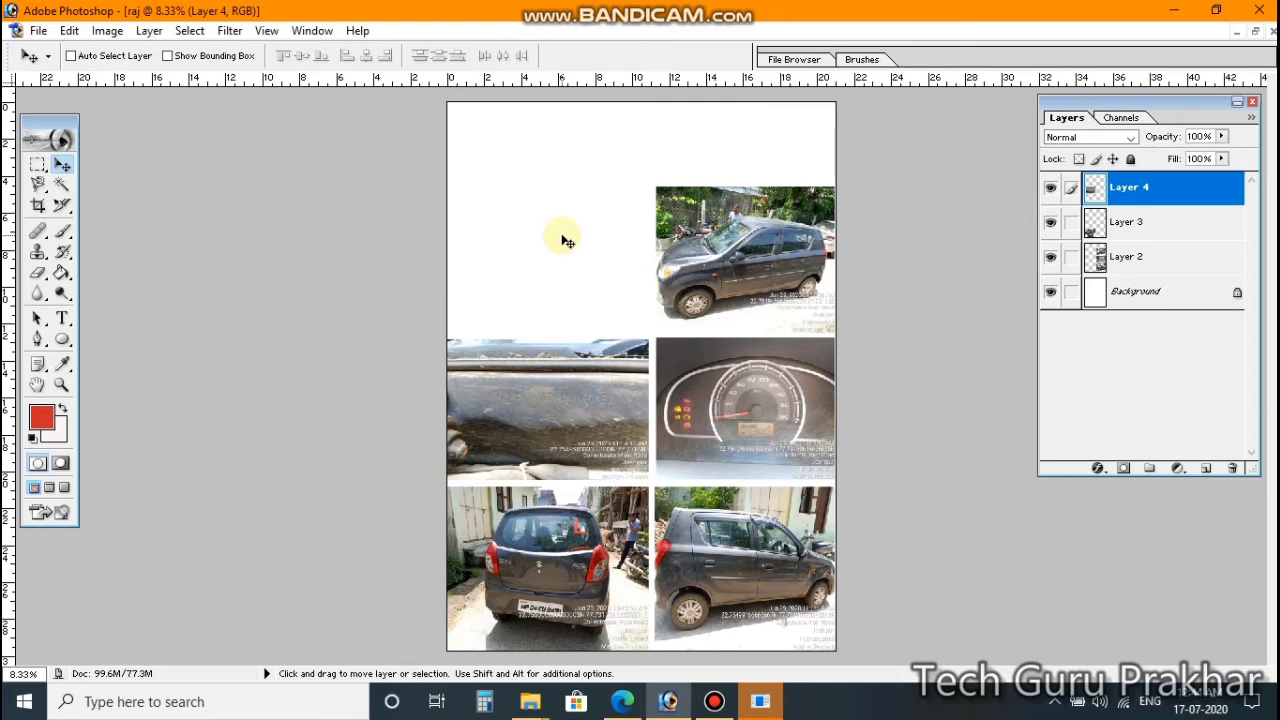
pyautogui.hotkey('ctrl', 'v')
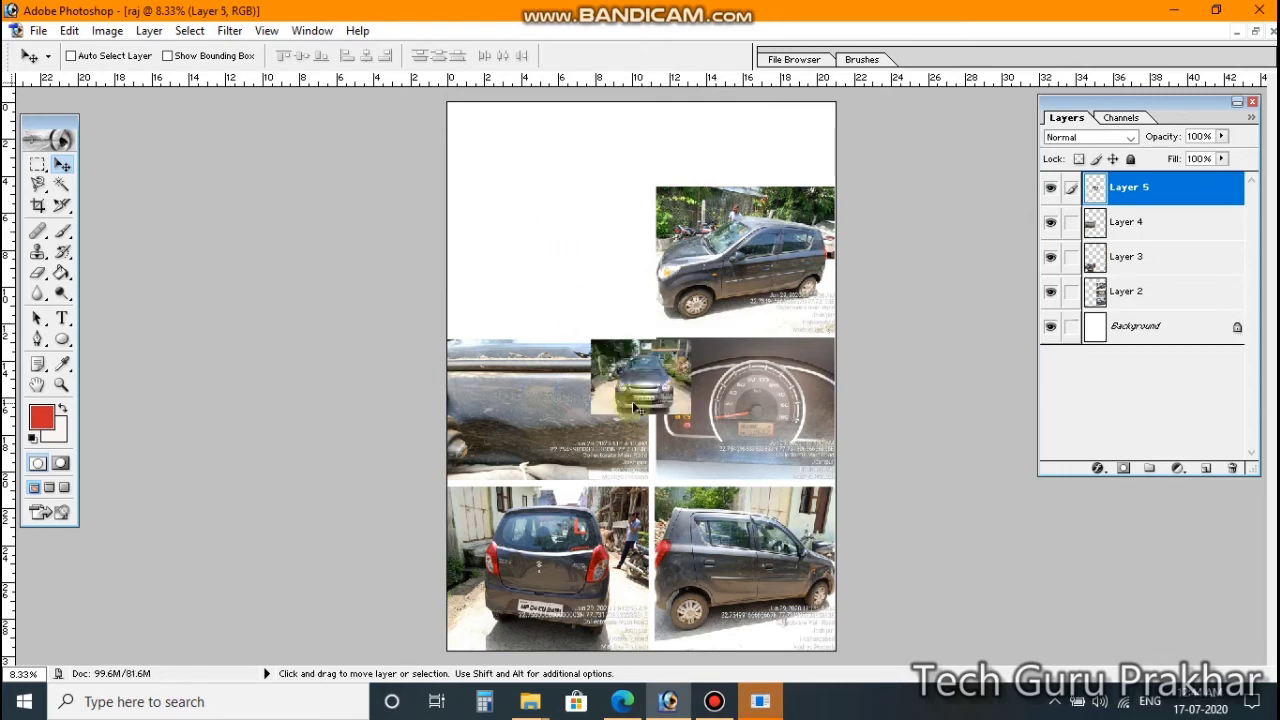
pyautogui.moveTo(635, 400); pyautogui.dragTo(520, 308)
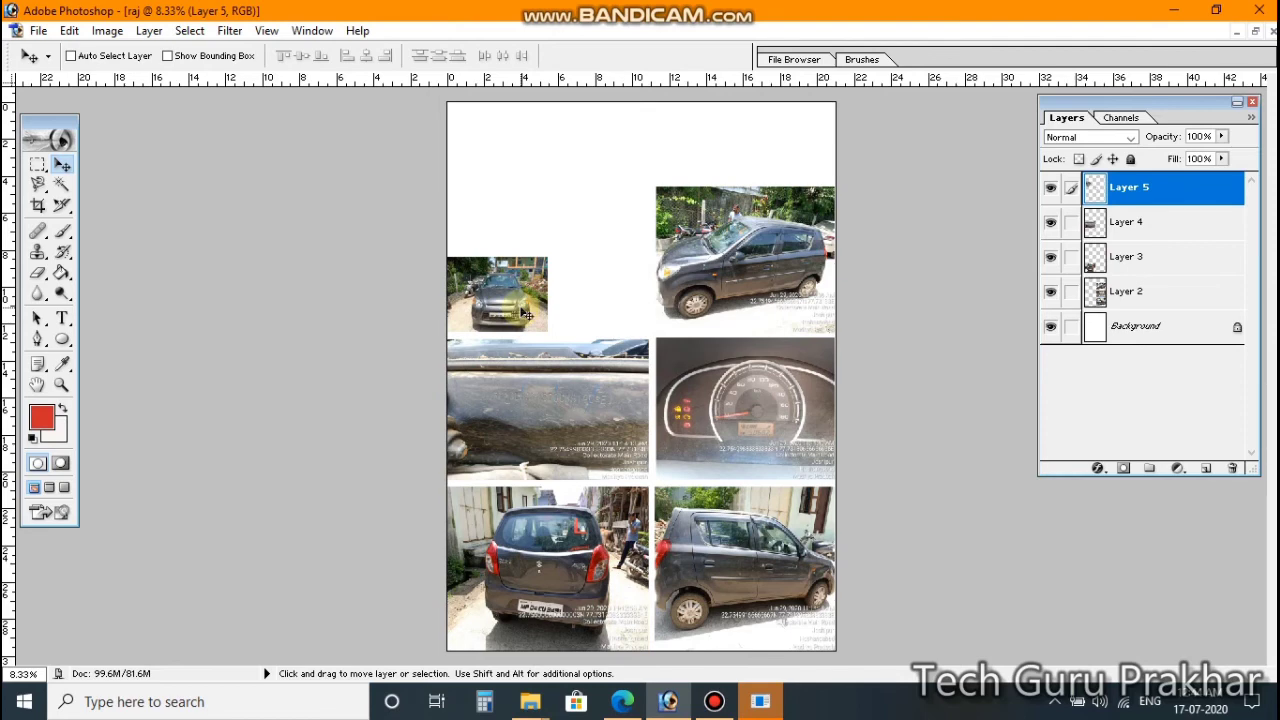
# Step: Enlarge the front-view photo to fill the top-left cell of the grid
pyautogui.hotkey('ctrl', 't')
pyautogui.moveTo(549, 255); pyautogui.dragTo(649, 184)
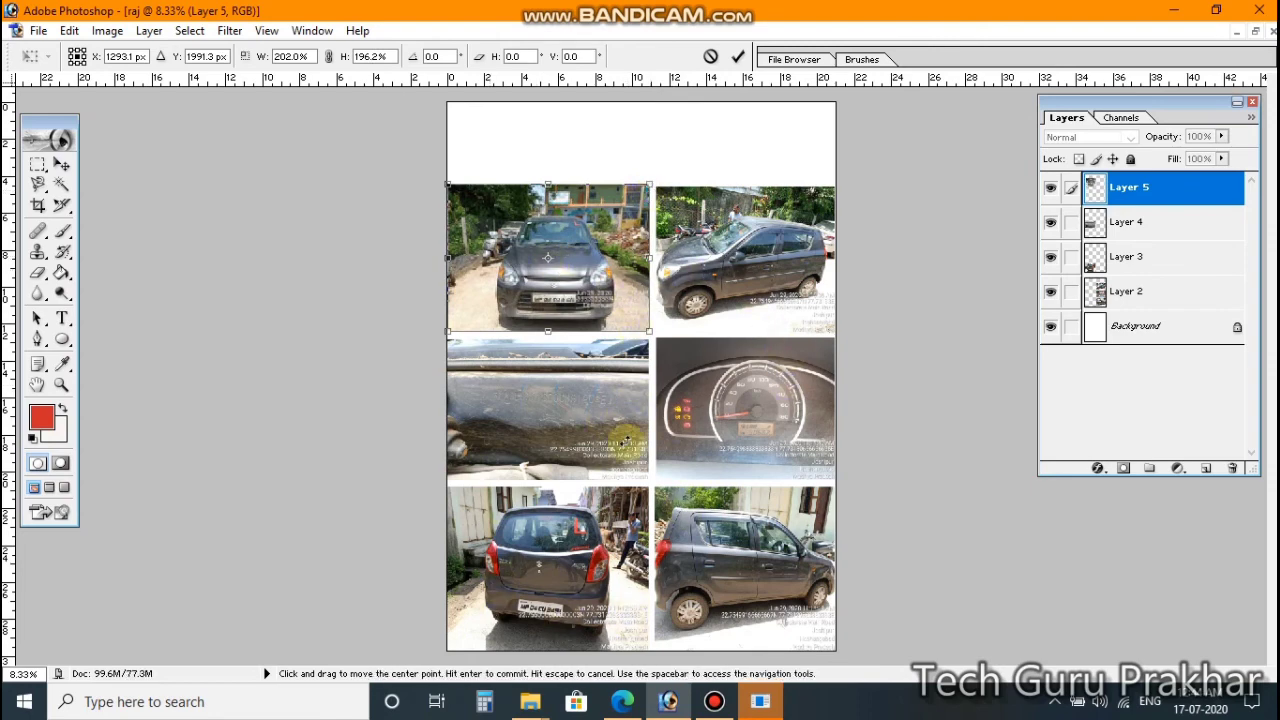
pyautogui.click(743, 157)
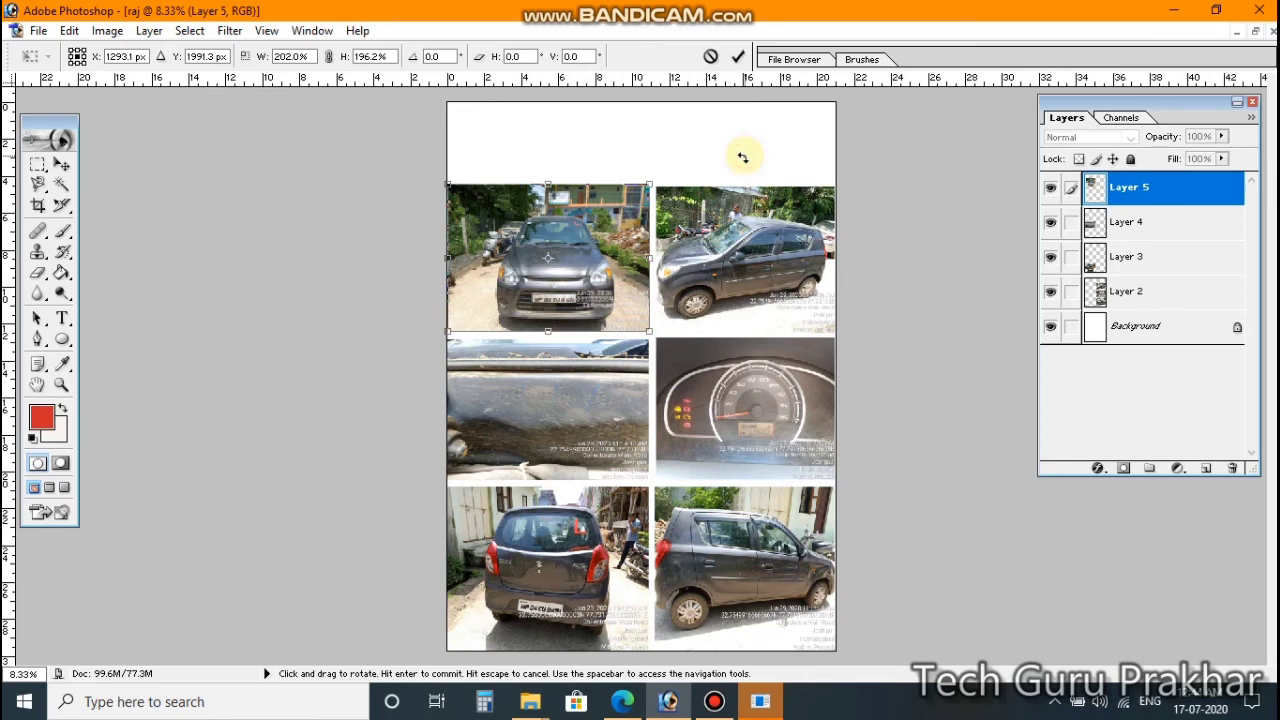
pyautogui.press('Return')
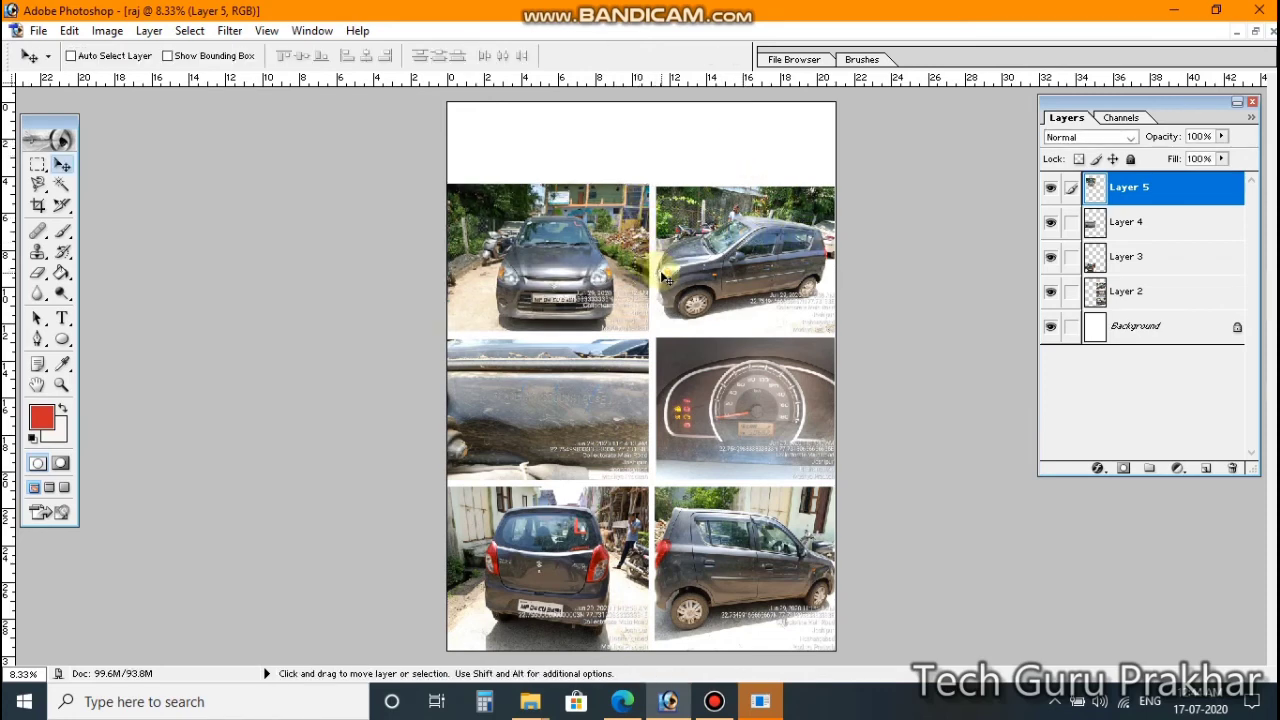
pyautogui.hotkey('ctrl', 't')
# Step: Rescale the front-view photo to 96.8% height, raising its top edge slightly
pyautogui.moveTo(648, 186); pyautogui.dragTo(650, 188)
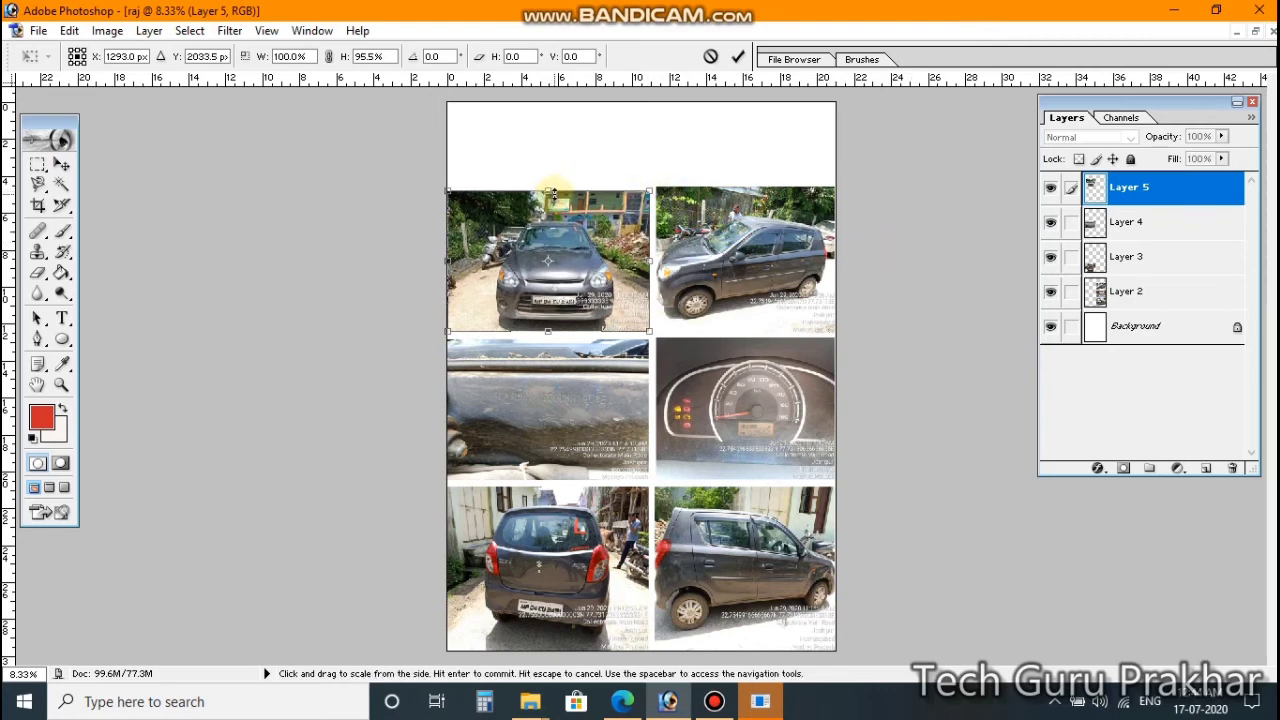
pyautogui.moveTo(556, 194); pyautogui.dragTo(556, 190)
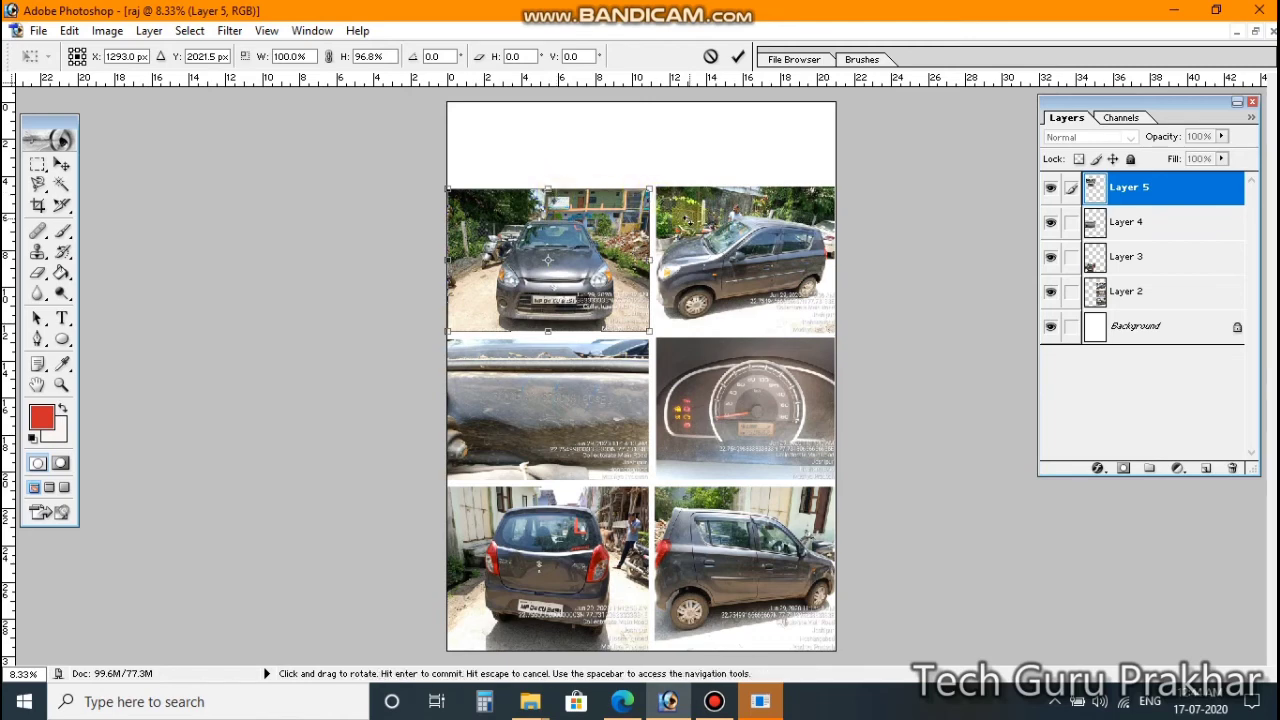
pyautogui.press('Return')
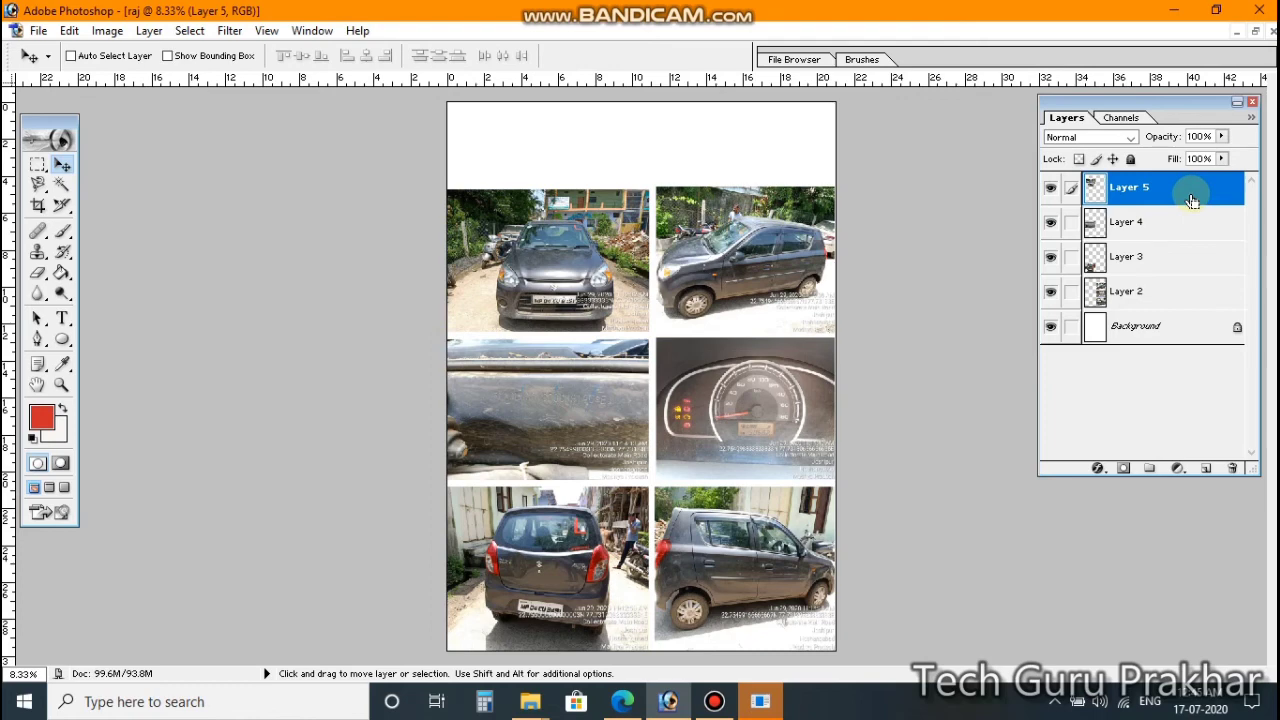
# Step: Merge Layers 5 and 4 down into Layer 3 and shift it into grid alignment
pyautogui.press('Delete')
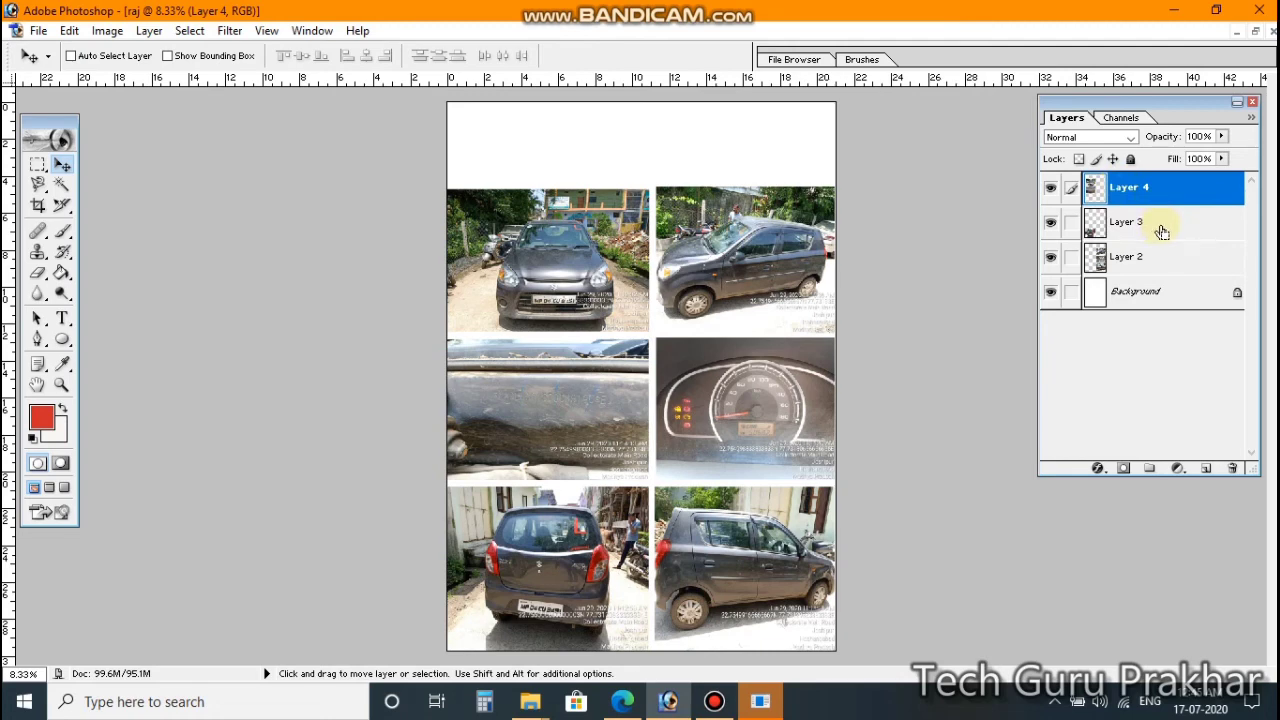
pyautogui.press('Delete')
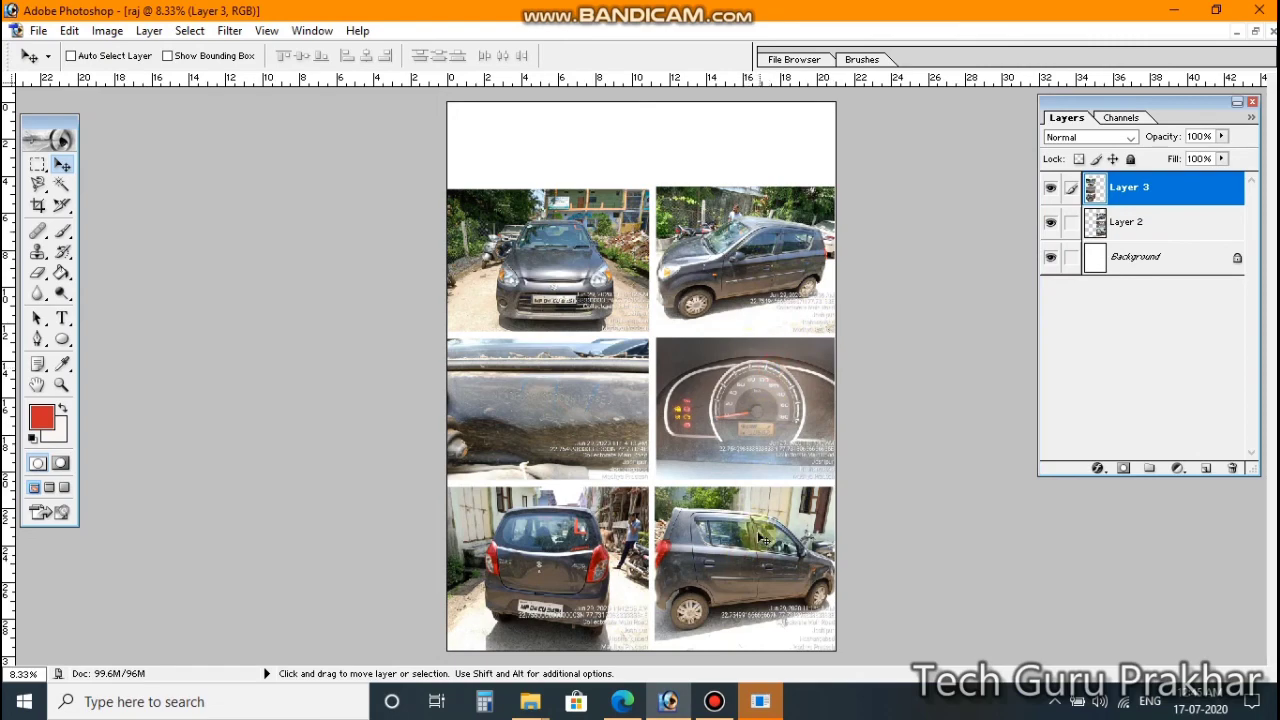
pyautogui.moveTo(540, 412)
pyautogui.mouseDown()
pyautogui.moveTo(666, 400)
pyautogui.moveTo(601, 367)
pyautogui.moveTo(547, 403)
pyautogui.mouseUp()
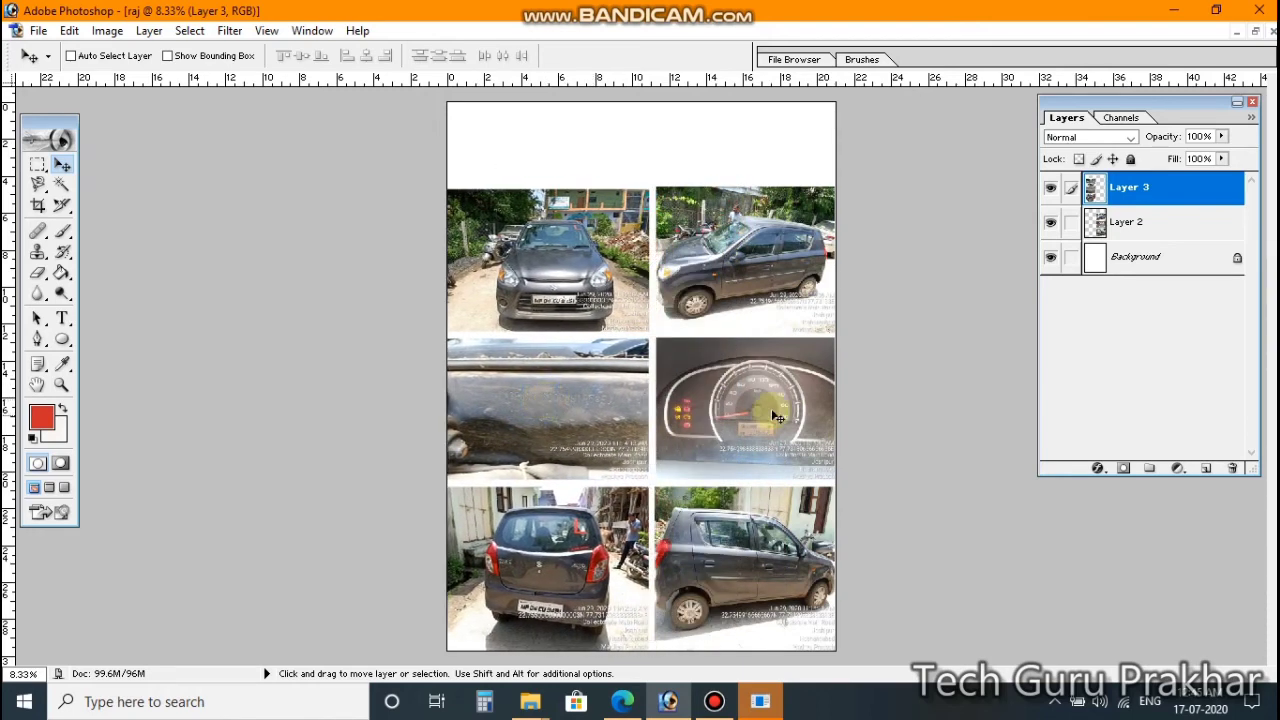
# Step: Reposition the Layer 2 right photo column and nudge it up to align the grid
pyautogui.click(1108, 230)
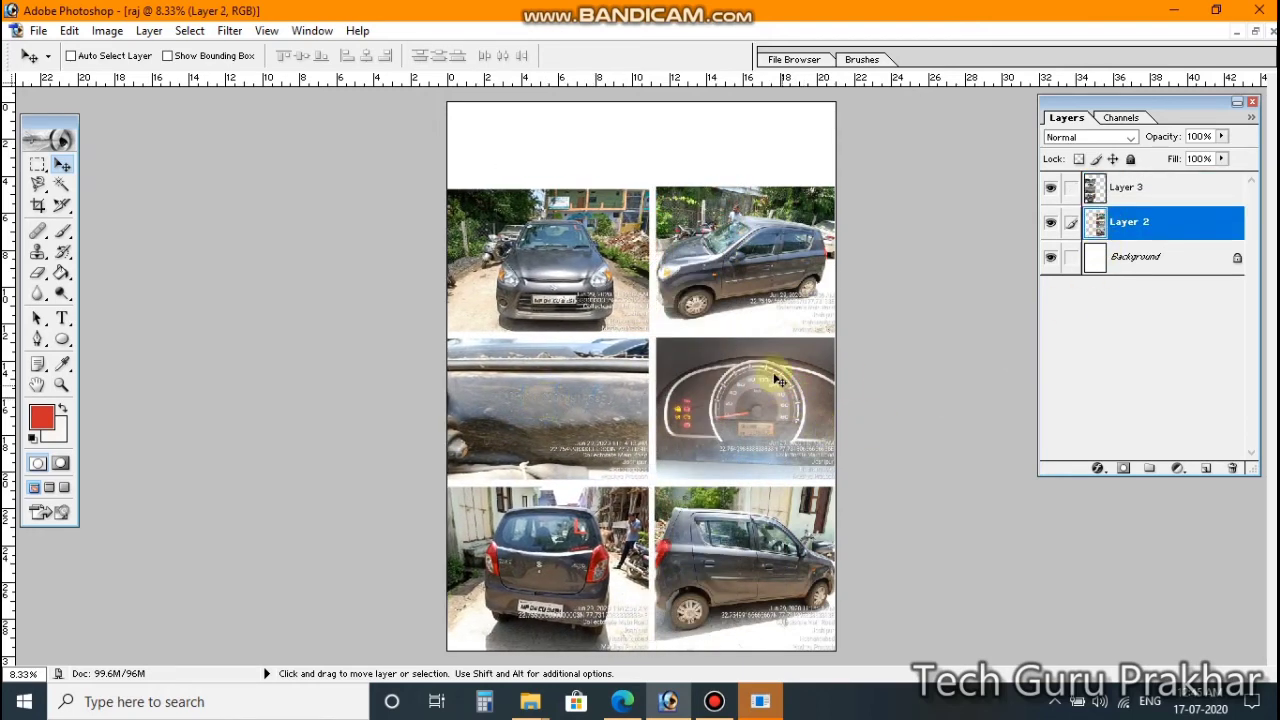
pyautogui.moveTo(766, 371)
pyautogui.mouseDown()
pyautogui.moveTo(732, 395)
pyautogui.moveTo(737, 409)
pyautogui.moveTo(781, 380)
pyautogui.mouseUp()
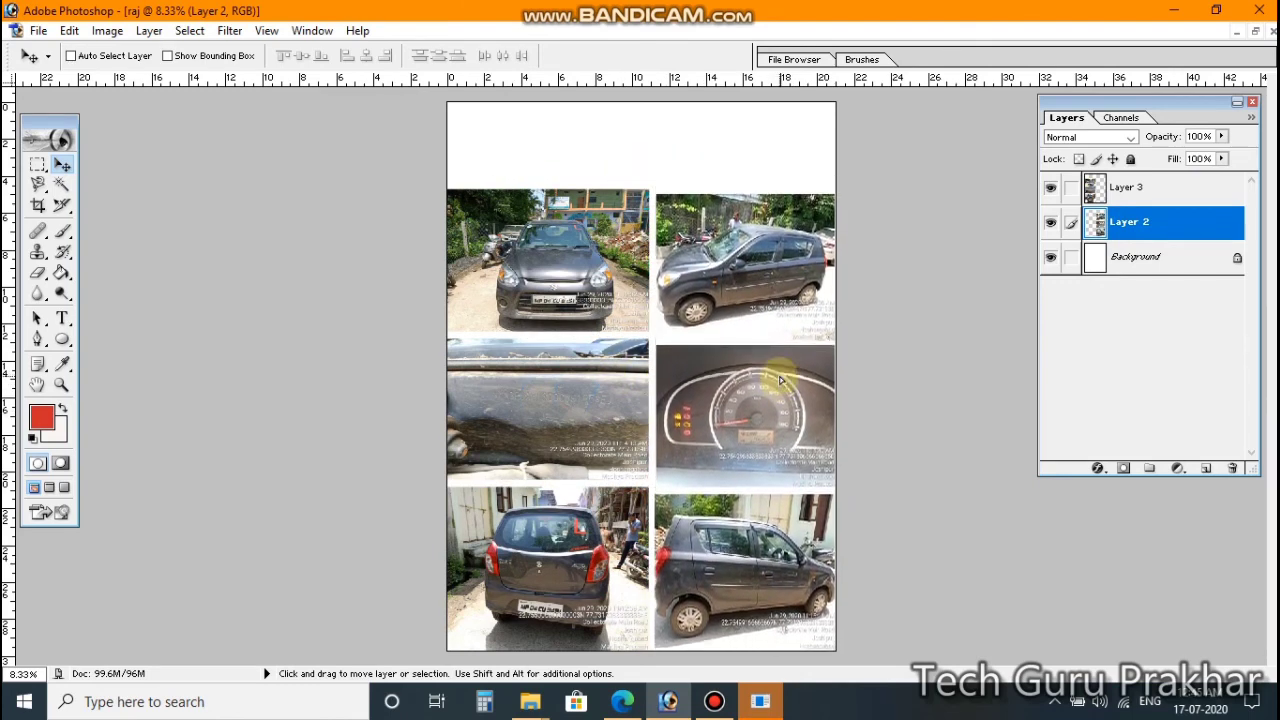
pyautogui.press('Up')
pyautogui.press('Up')
pyautogui.press('Up')
pyautogui.press('Up')
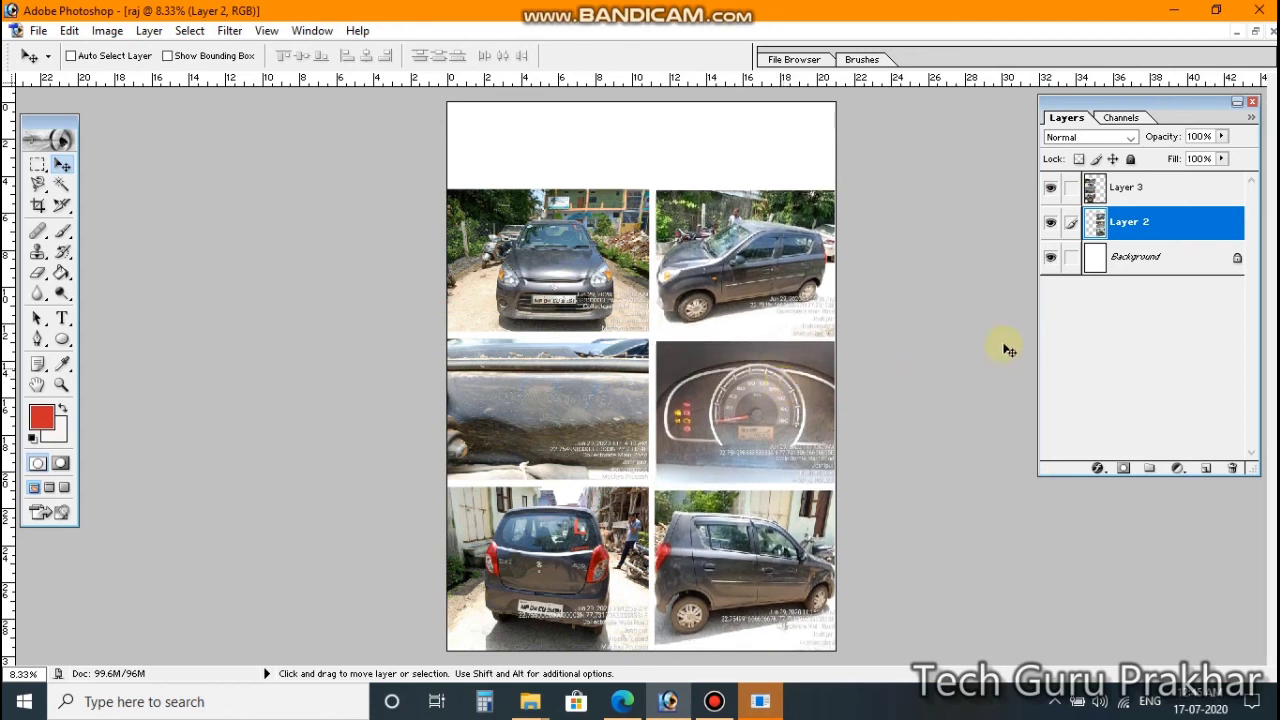
# Step: Merge Layer 3 down into Layer 2 so the six-photo grid shares one layer
pyautogui.click(1147, 191)
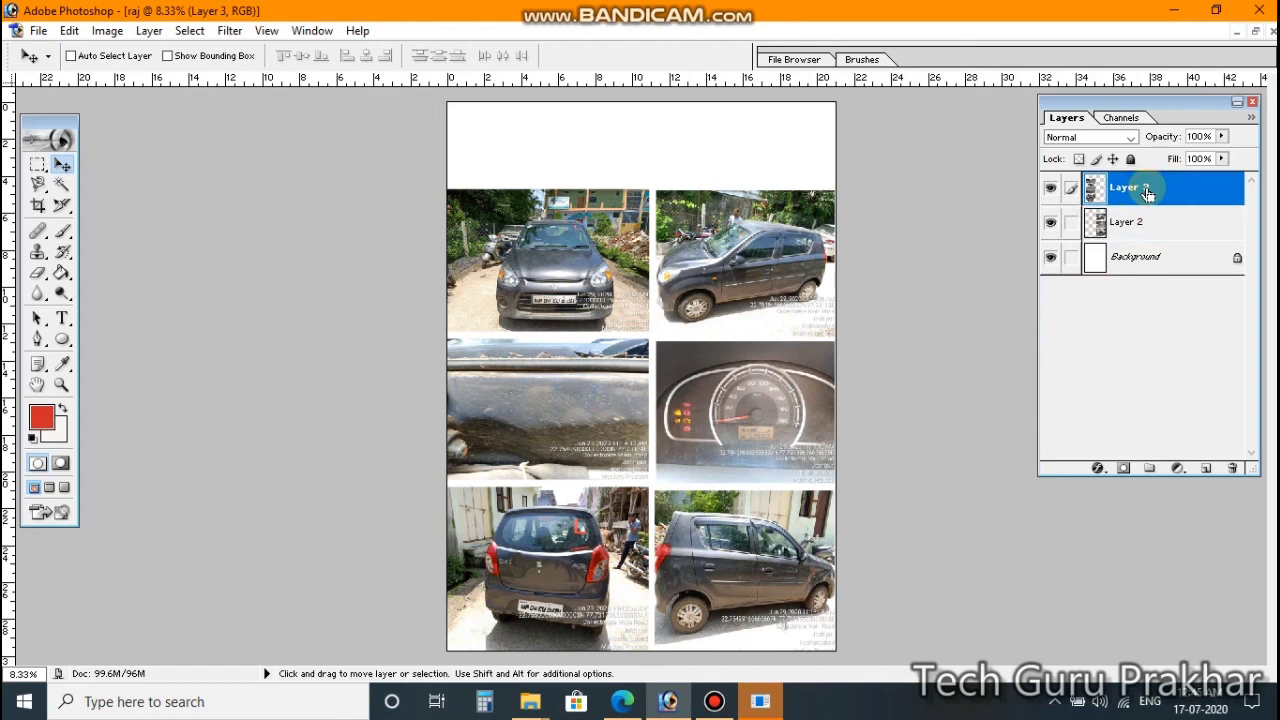
pyautogui.hotkey('ctrl', 'e')
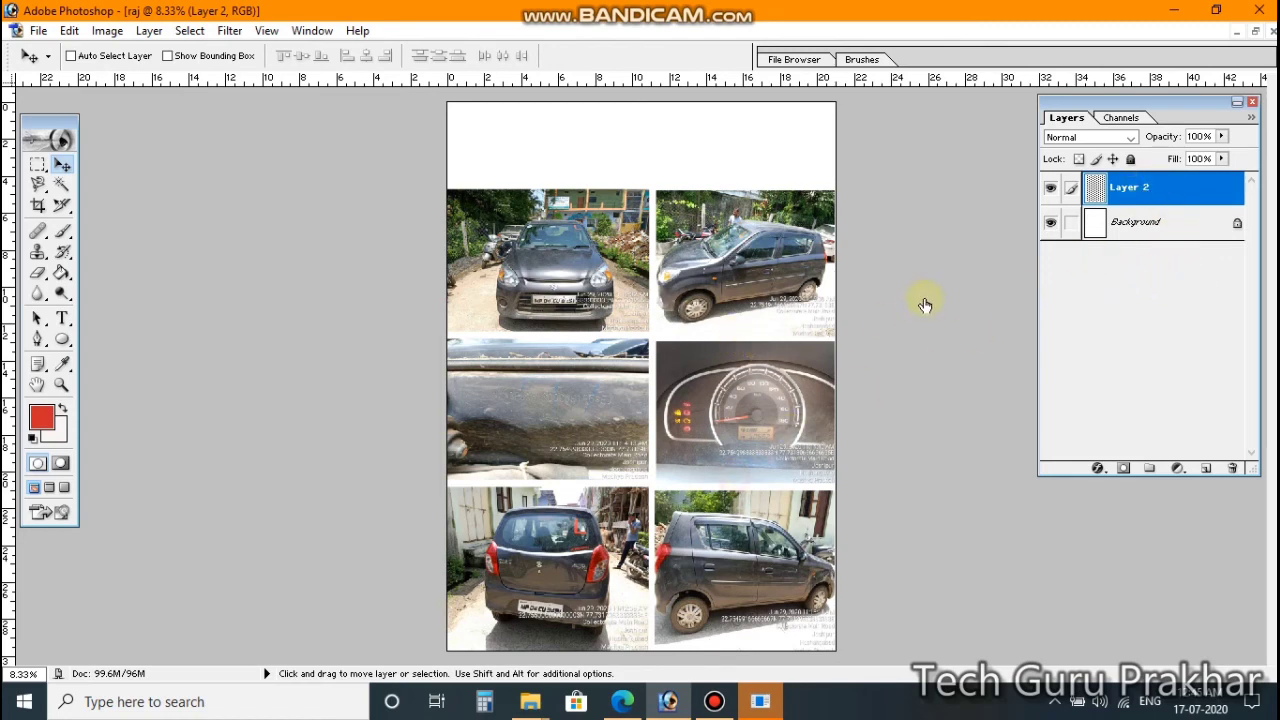
pyautogui.click(745, 332)
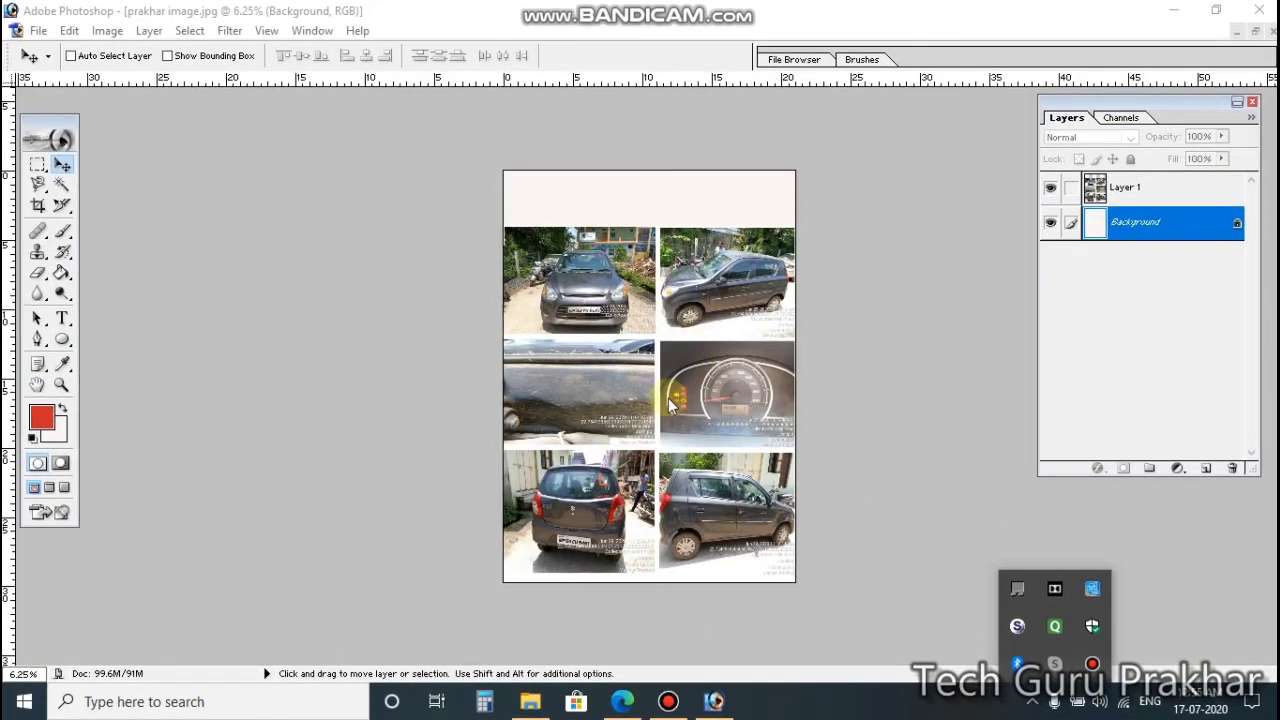
# Step: Merge the photo layer Layer 1 down into the Background layer
pyautogui.click(1146, 203)
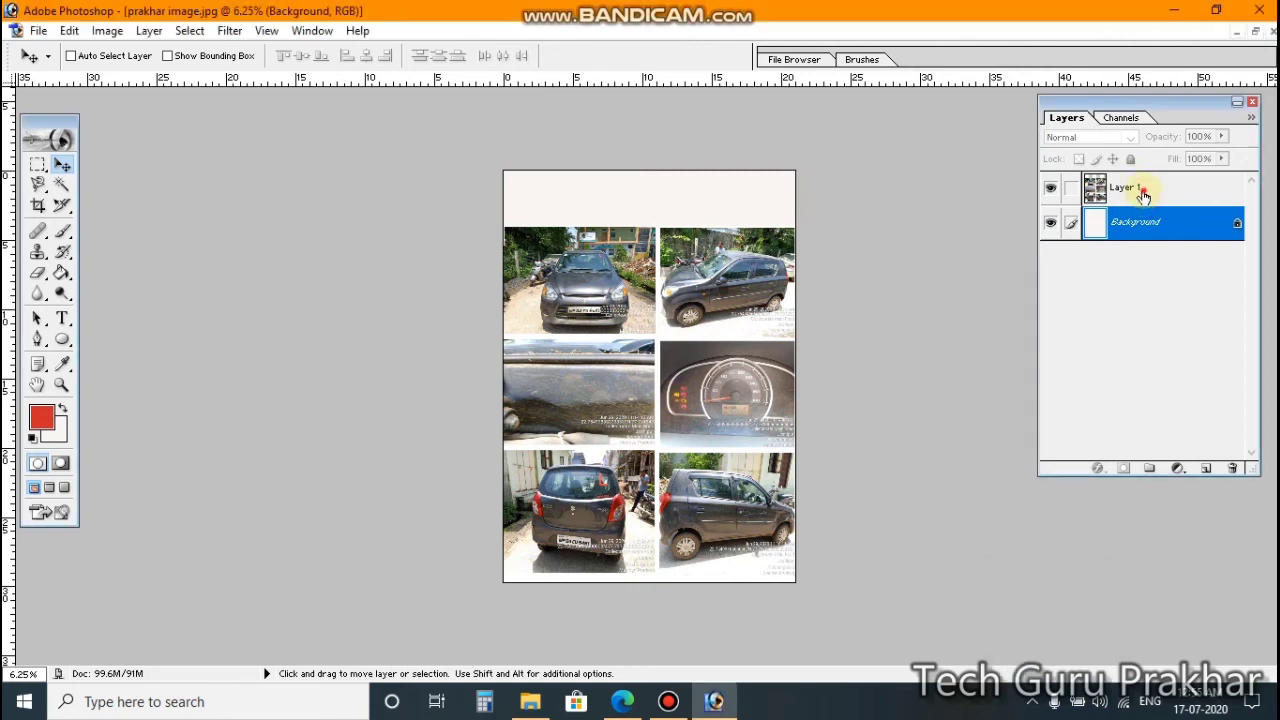
pyautogui.click(1145, 193)
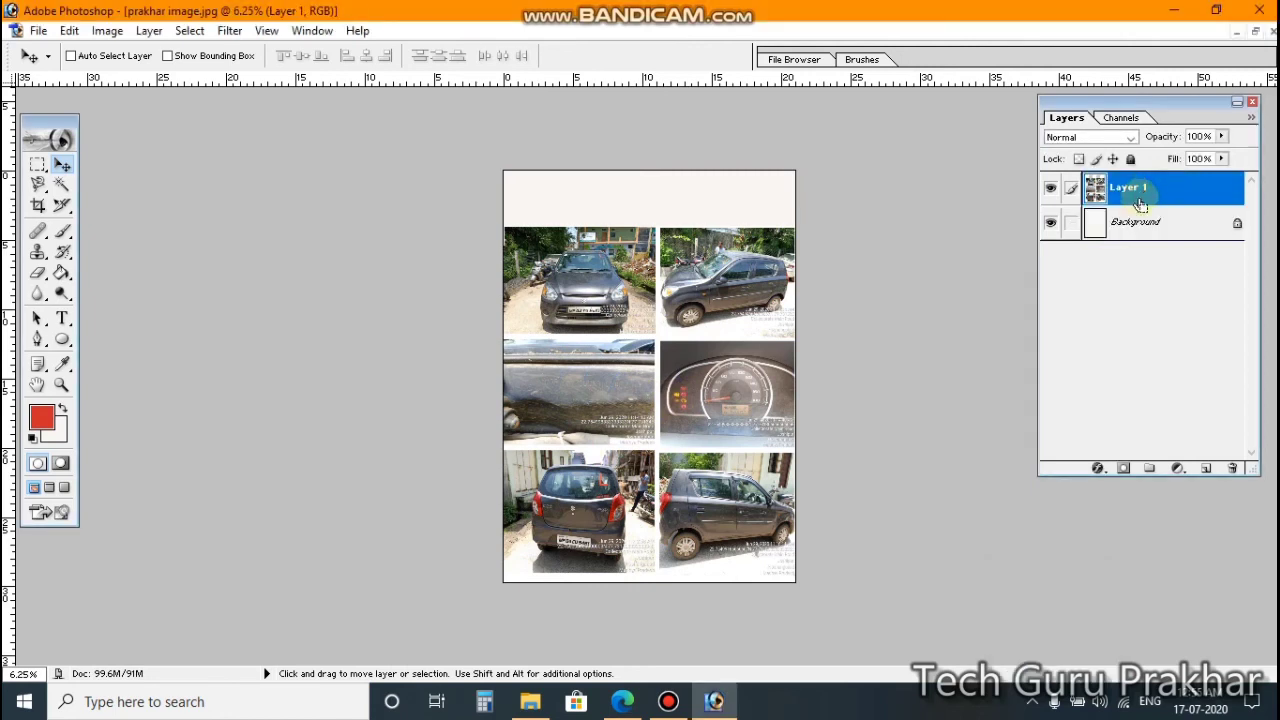
pyautogui.hotkey('ctrl', 'e')
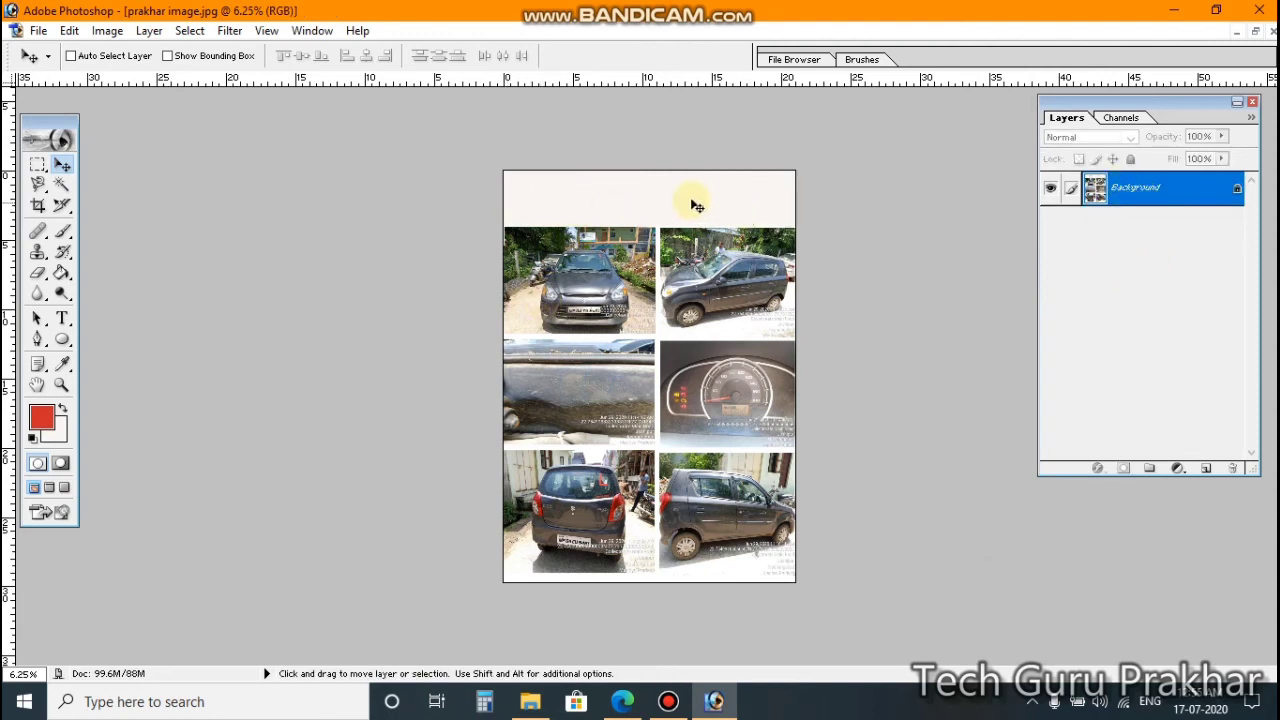
# Step: Start a 48 pt text title at the top of the page and zoom in on it
pyautogui.click(63, 318)
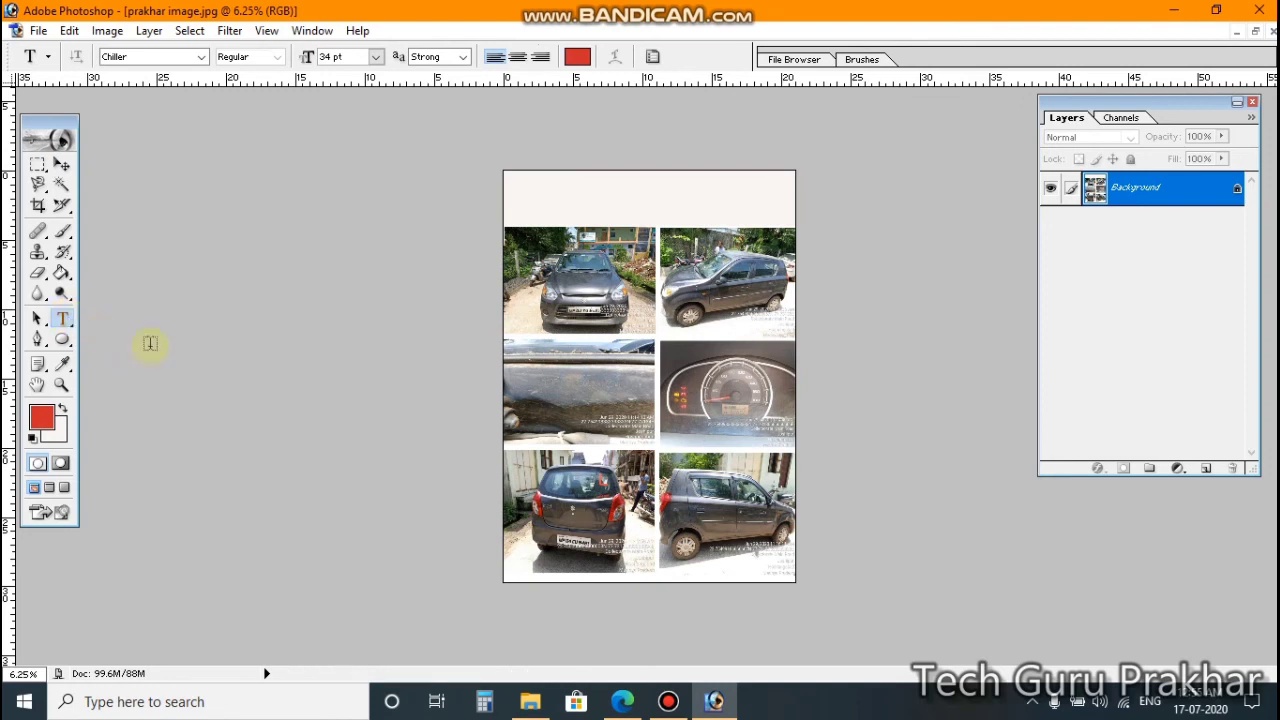
pyautogui.click(524, 200)
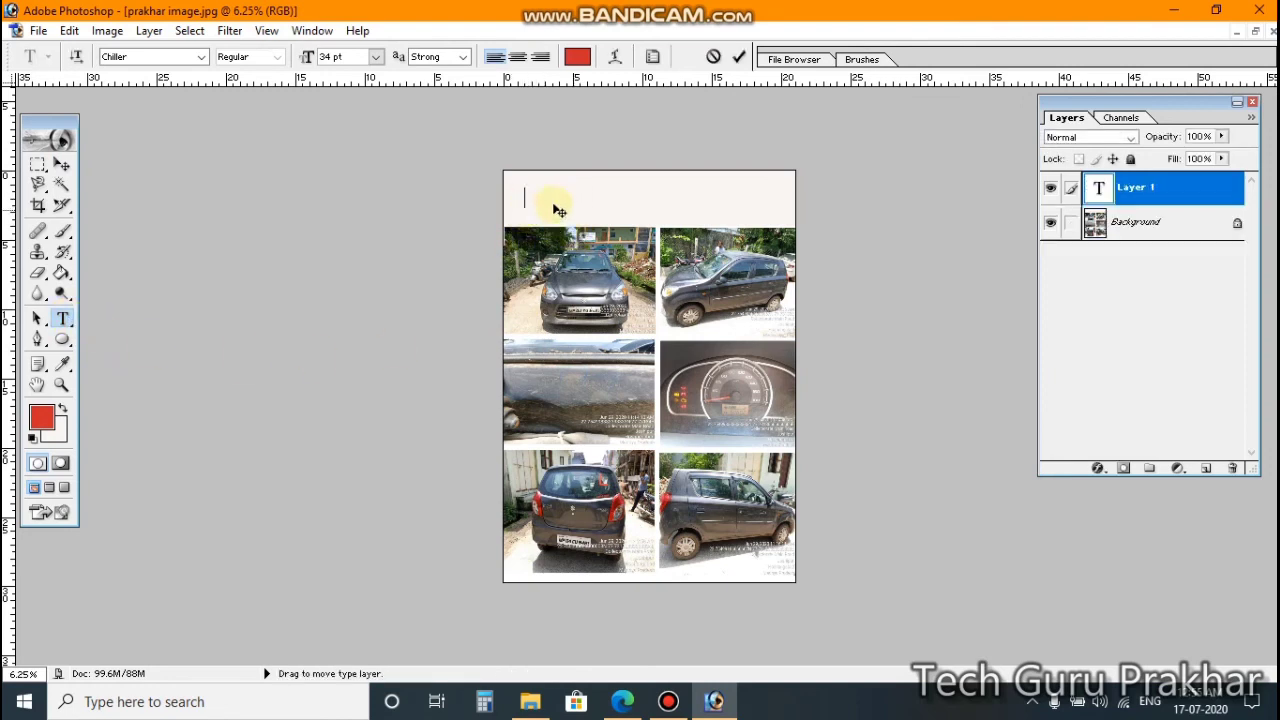
pyautogui.click(377, 58)
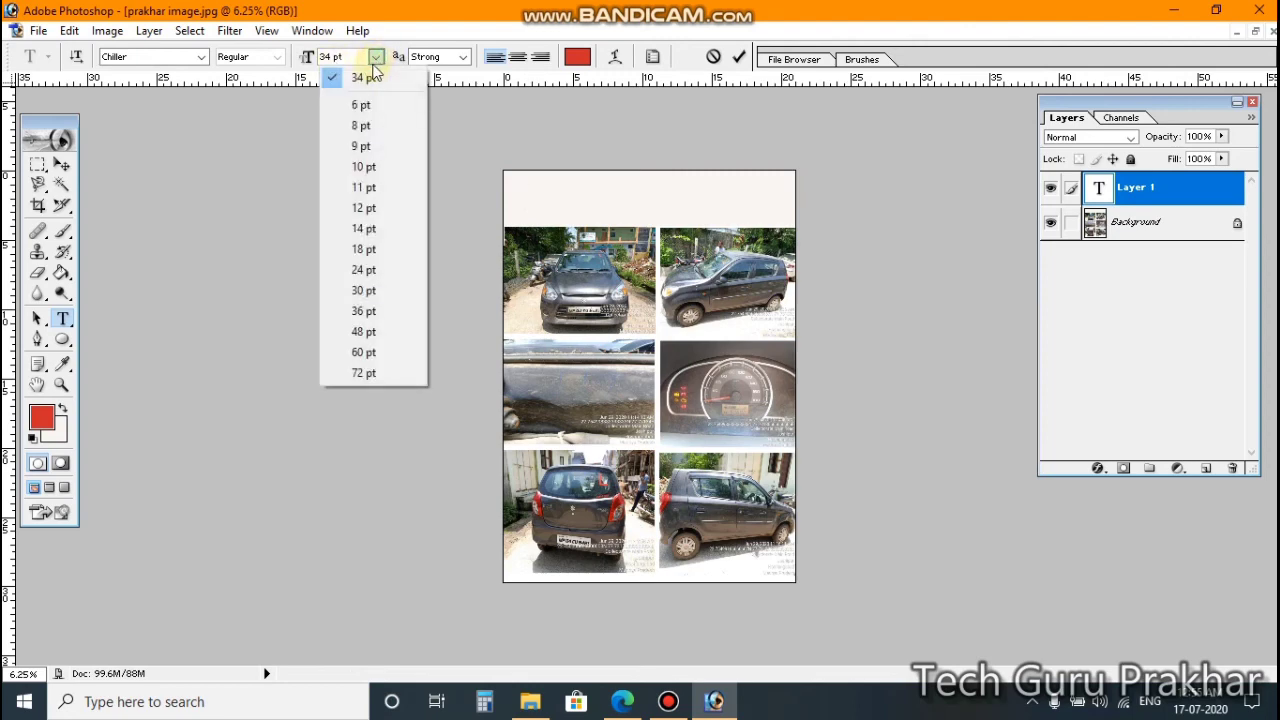
pyautogui.click(385, 332)
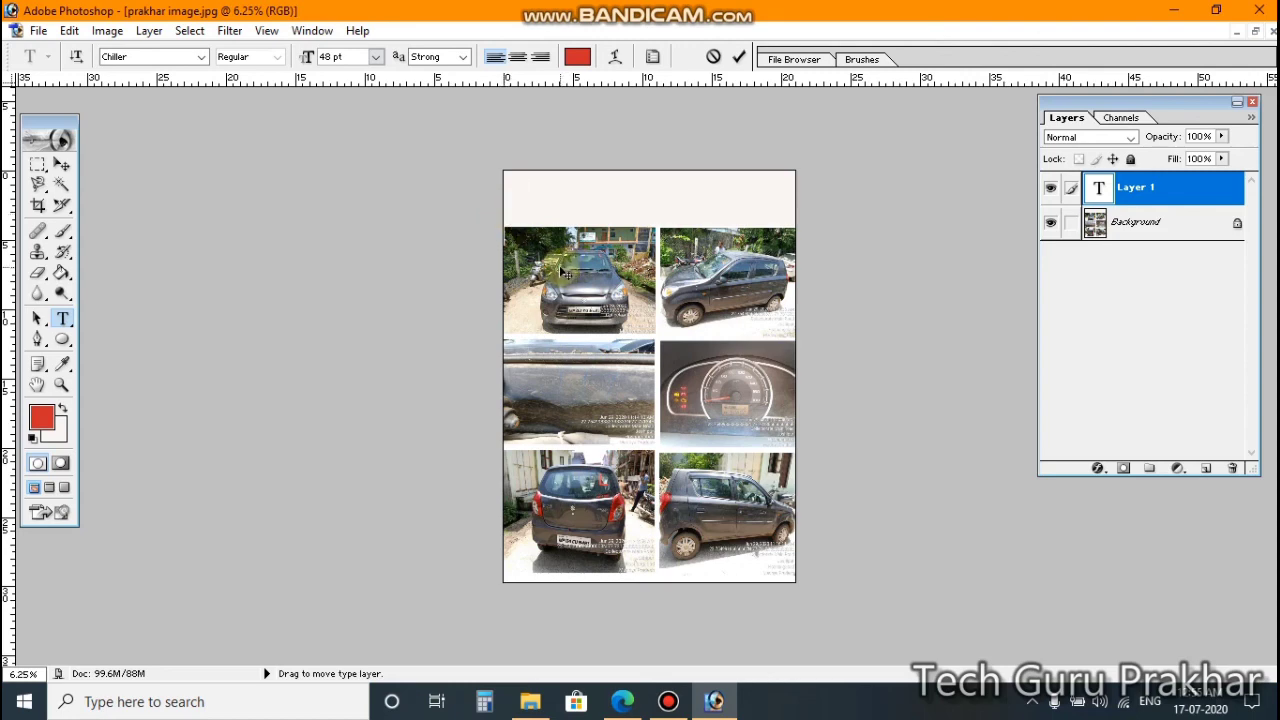
pyautogui.click(543, 177)
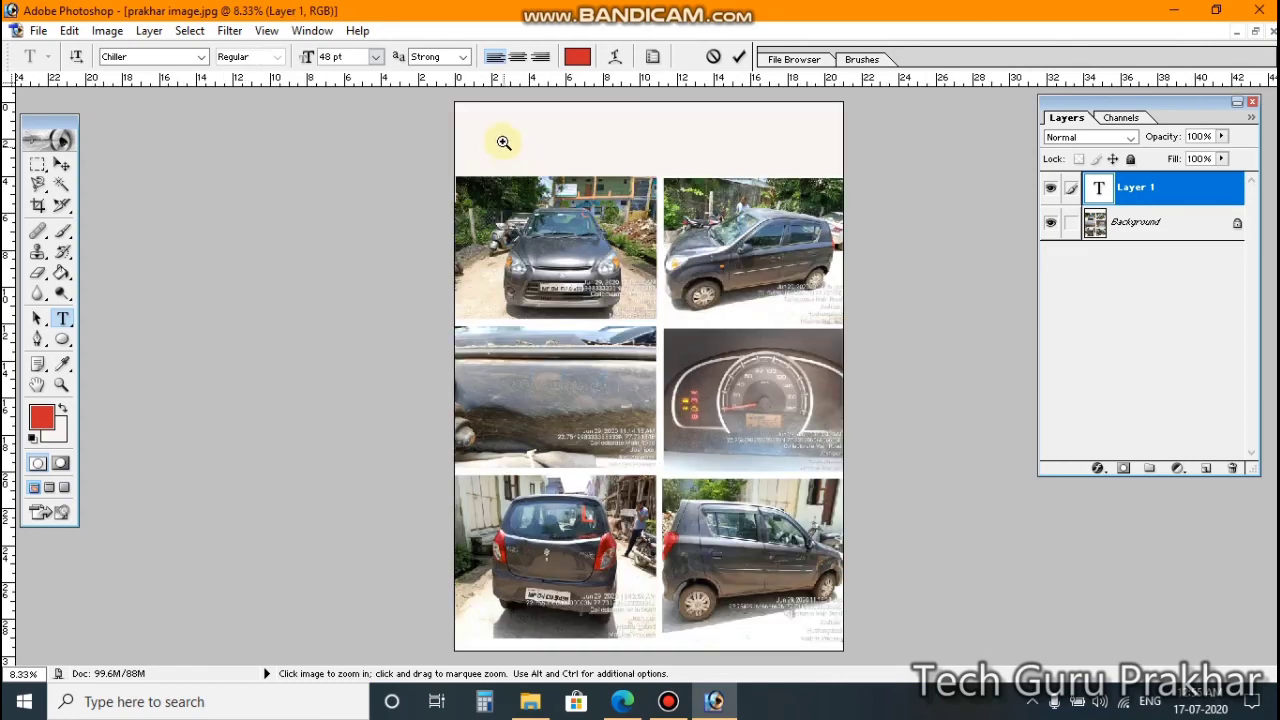
pyautogui.click(510, 115)
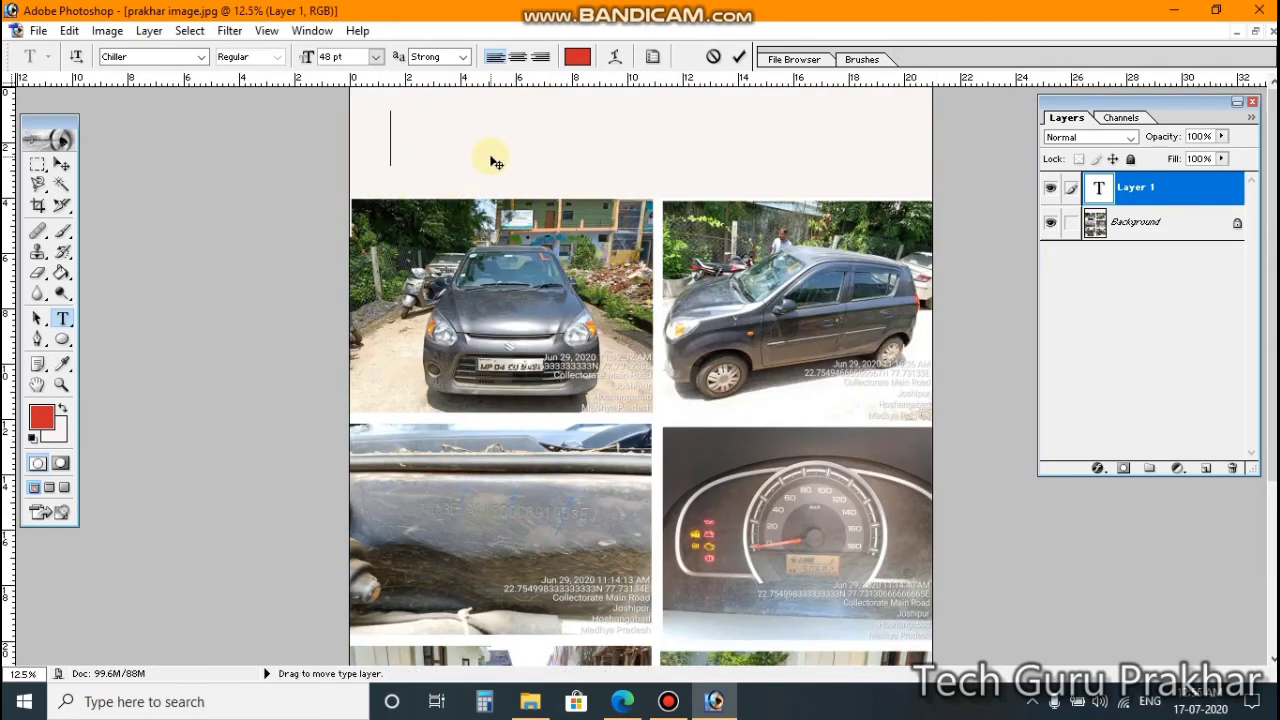
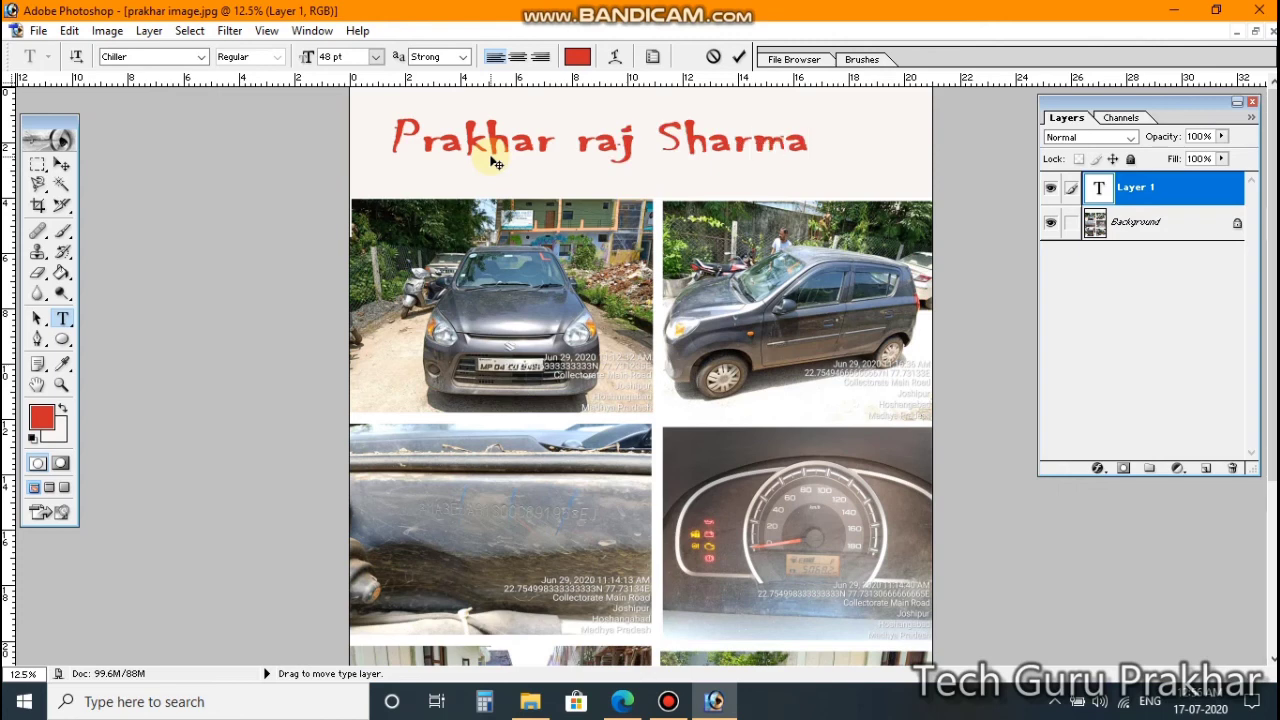
# Step: Type the full name, correct the middle name to a capital R, and commit the title
pyautogui.click(605, 152)
pyautogui.press('BackSpace')
pyautogui.write('R')
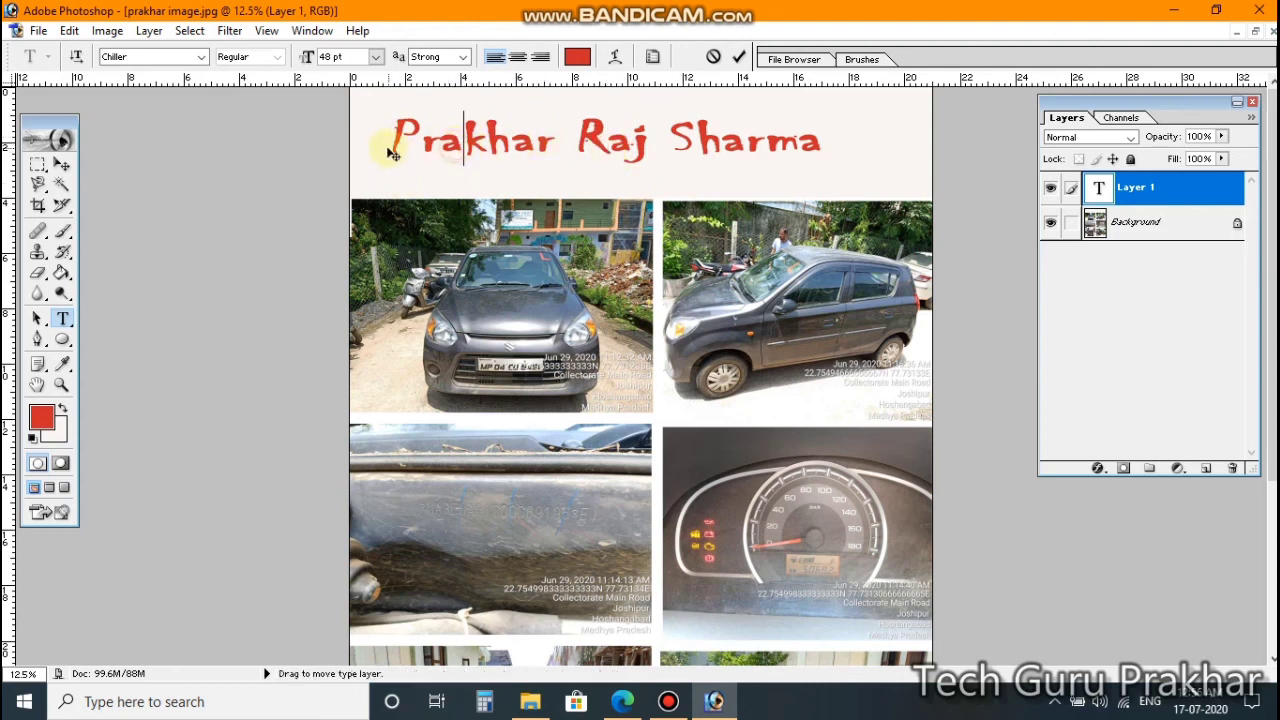
pyautogui.click(742, 150)
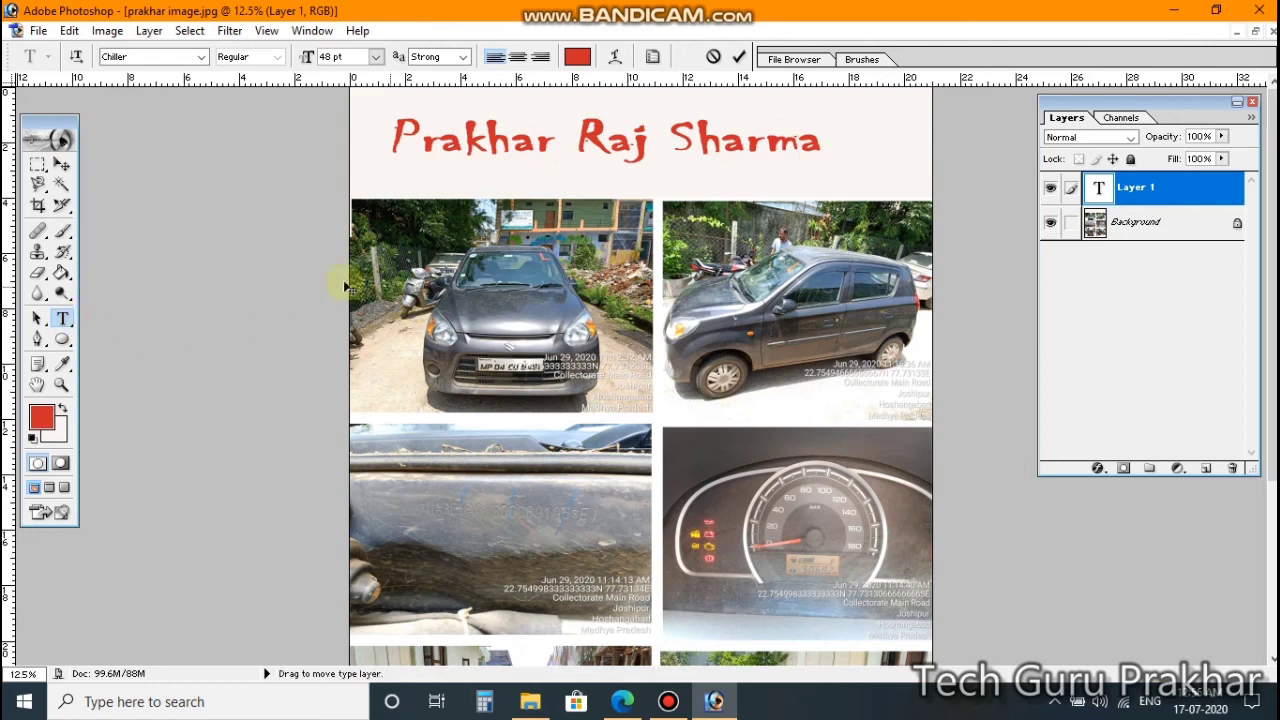
pyautogui.click(796, 144)
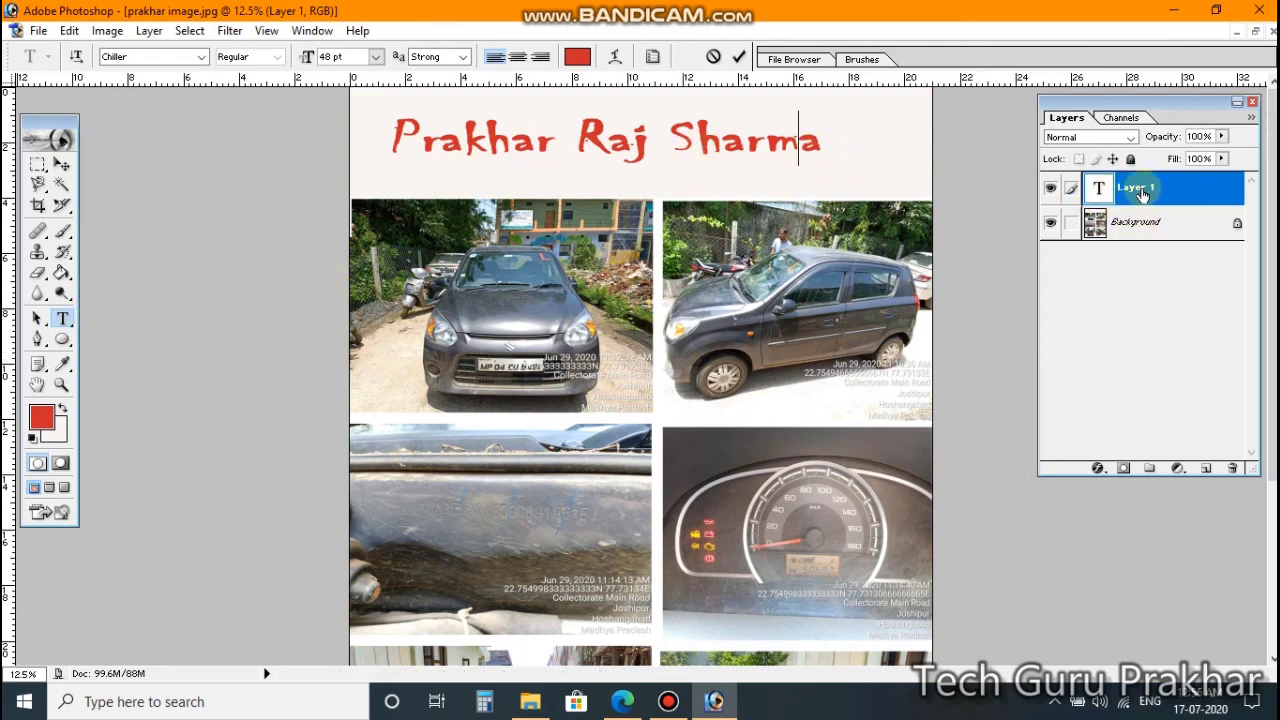
pyautogui.click(64, 167)
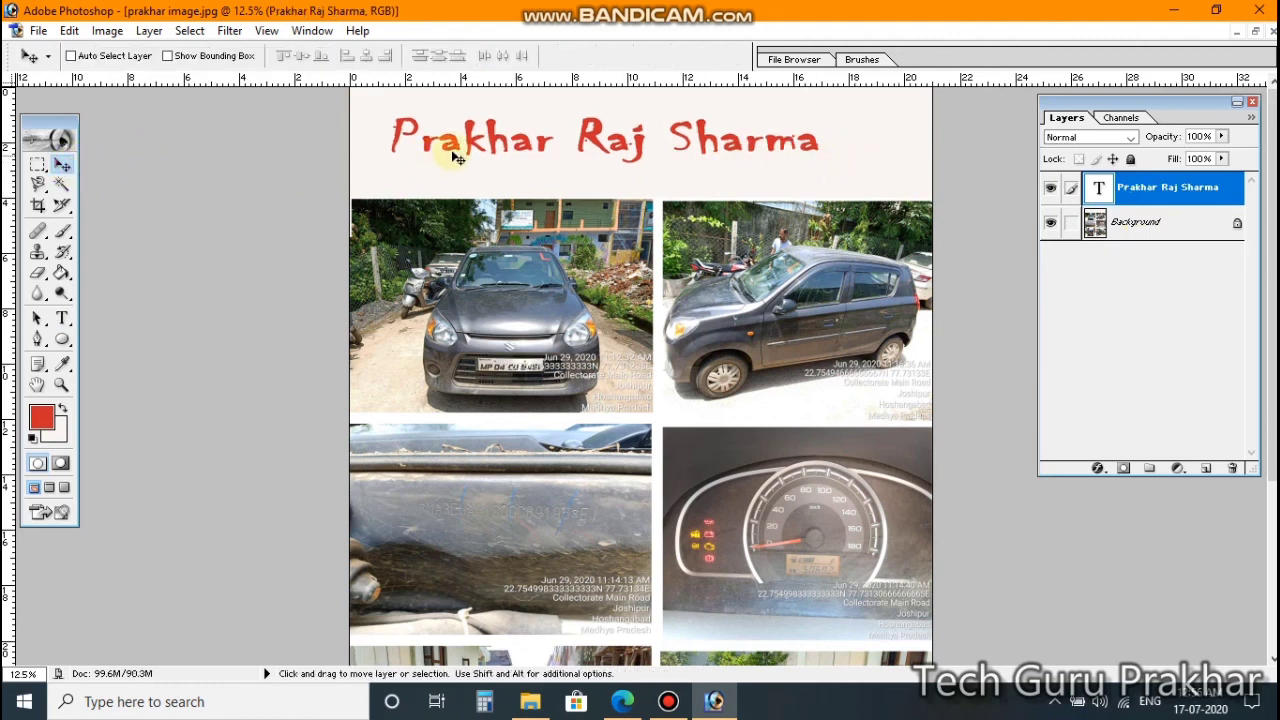
# Step: Drag the title right toward the page centre and recommit it
pyautogui.moveTo(470, 150); pyautogui.dragTo(509, 157)
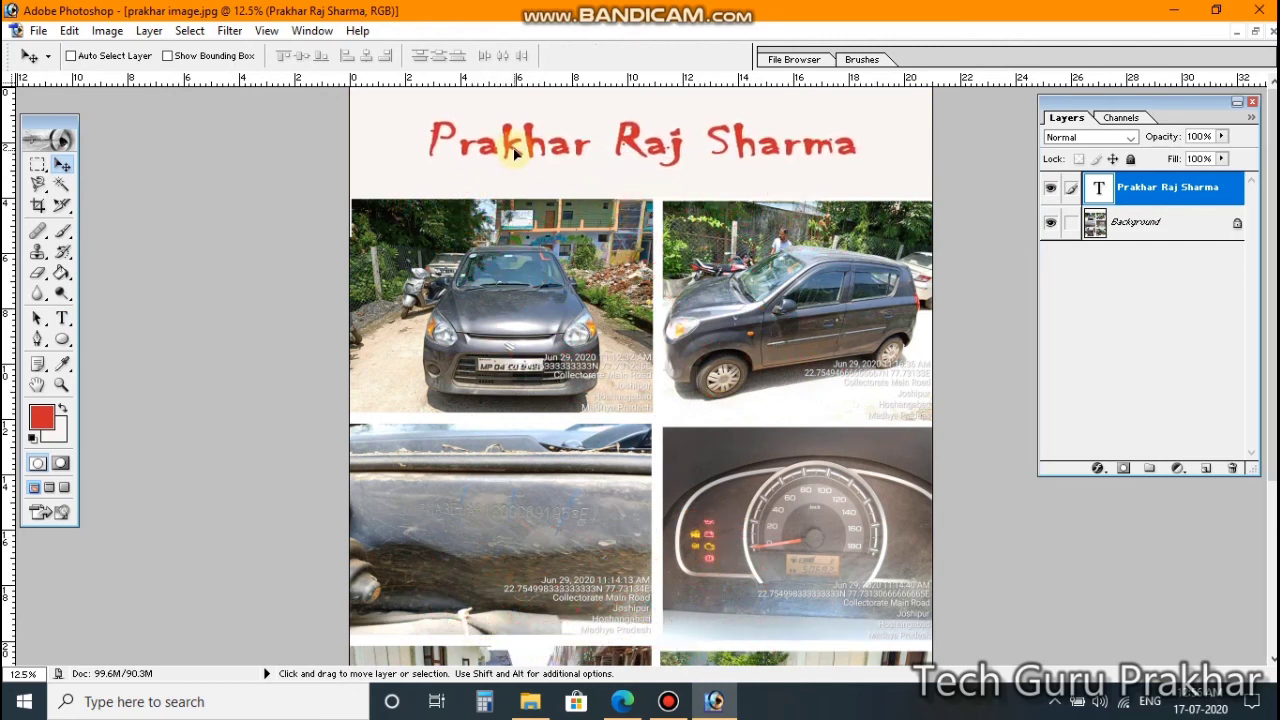
pyautogui.click(62, 318)
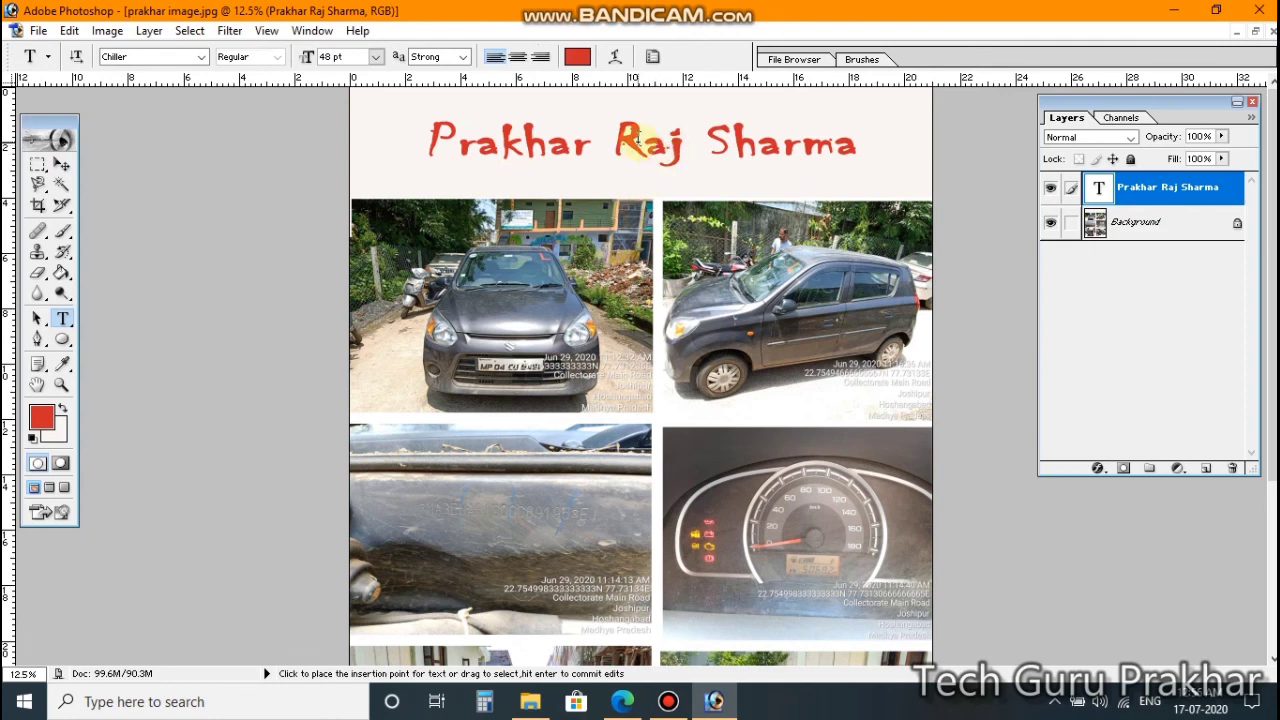
pyautogui.click(645, 143)
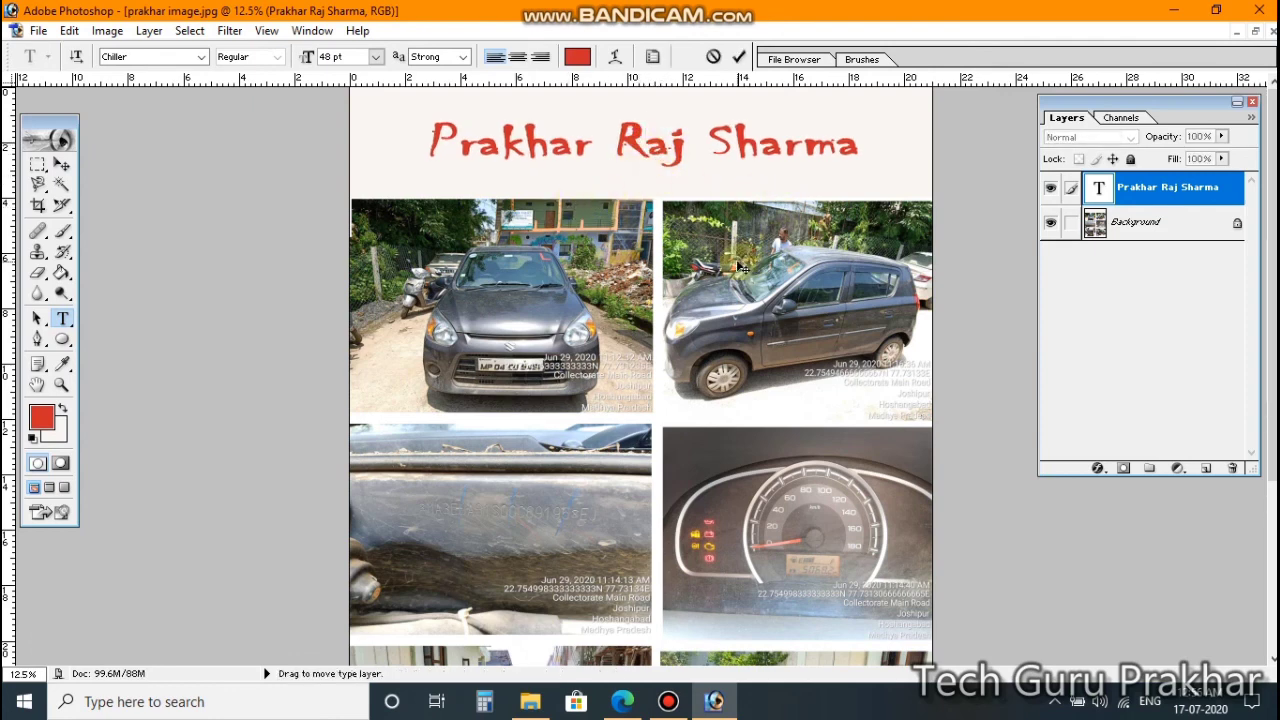
pyautogui.click(62, 164)
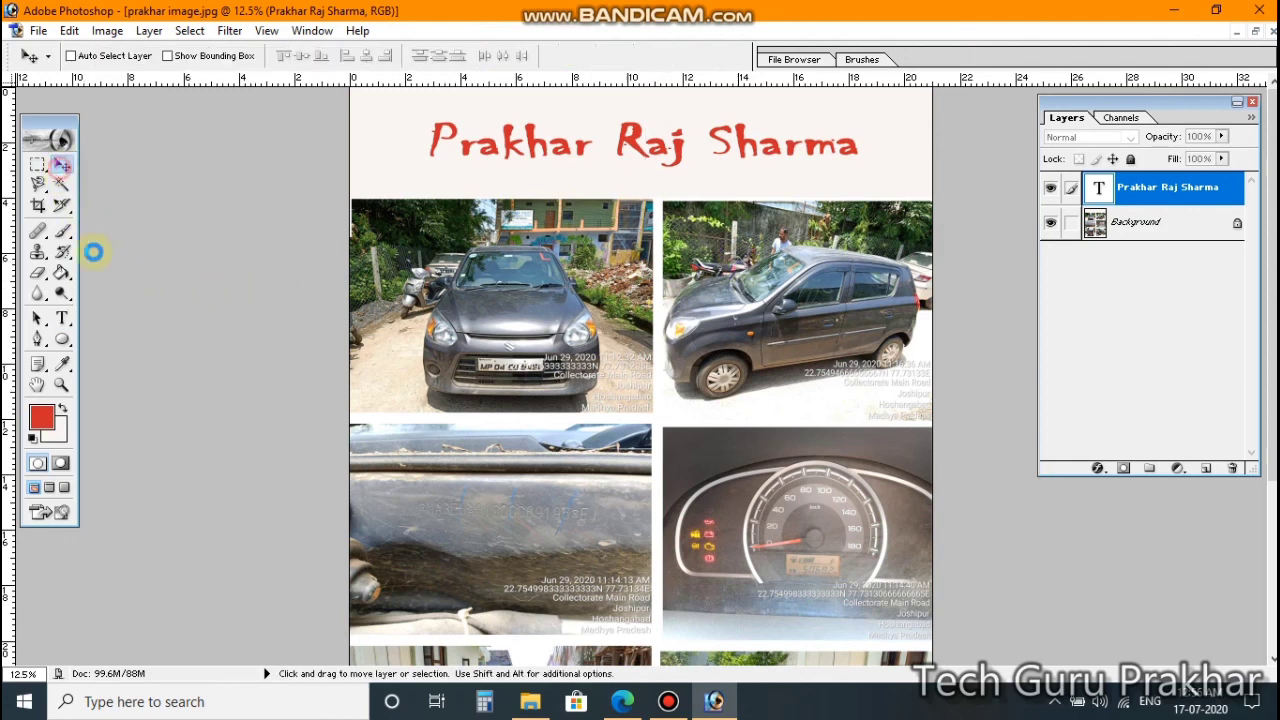
# Step: Add a test 'dsgdfgrt' text layer, then delete that layer and confirm
pyautogui.click(63, 318)
pyautogui.click(494, 426)
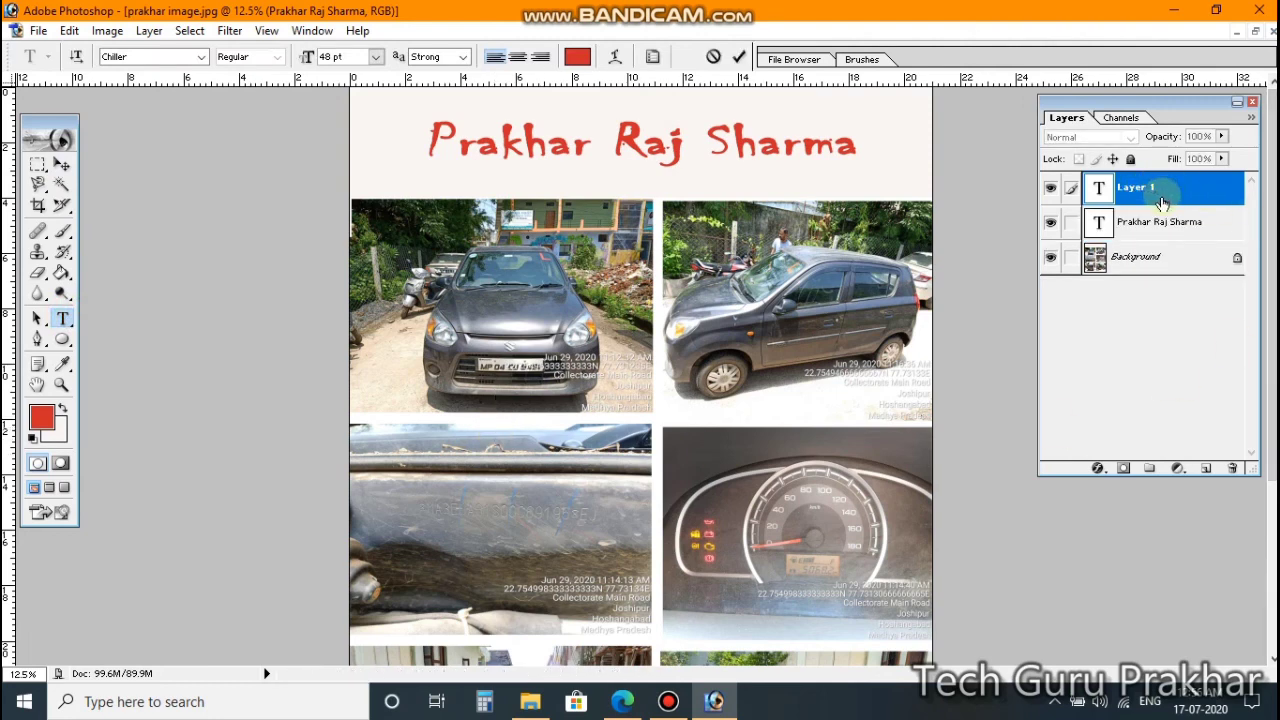
pyautogui.write('dsgdfgrt')
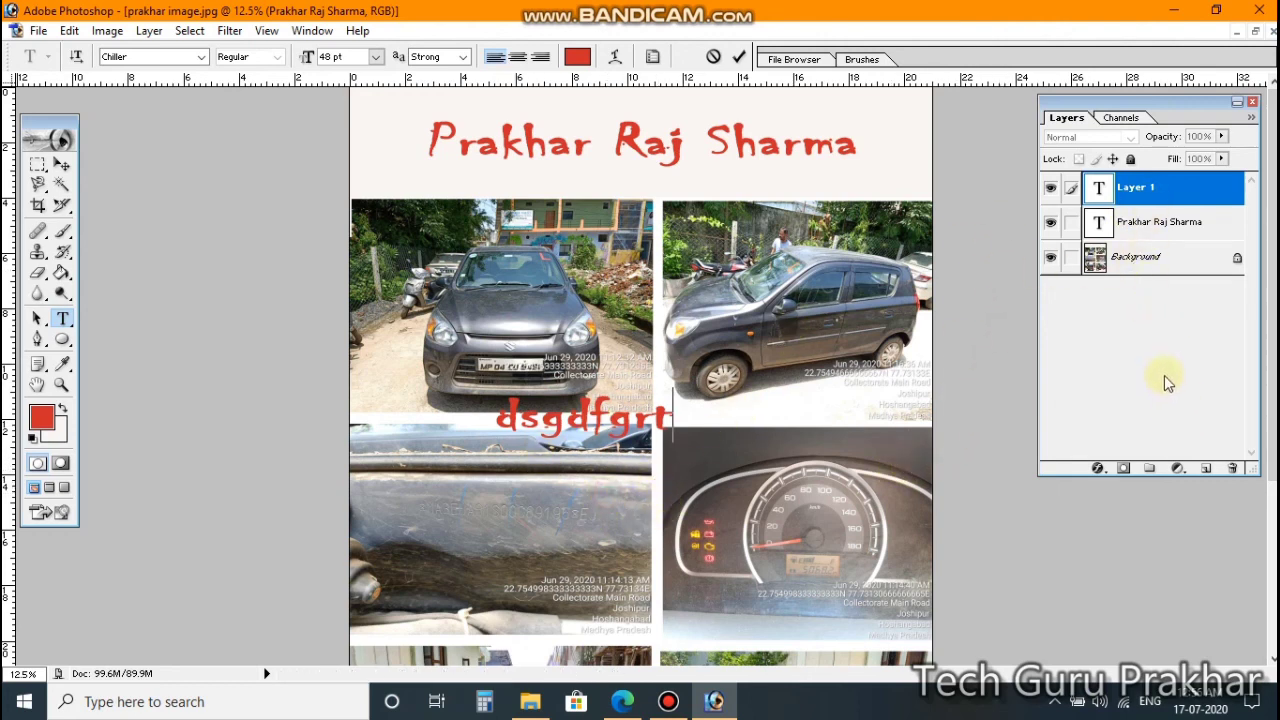
pyautogui.hotkey('ctrl', 'Return')
pyautogui.click(61, 165)
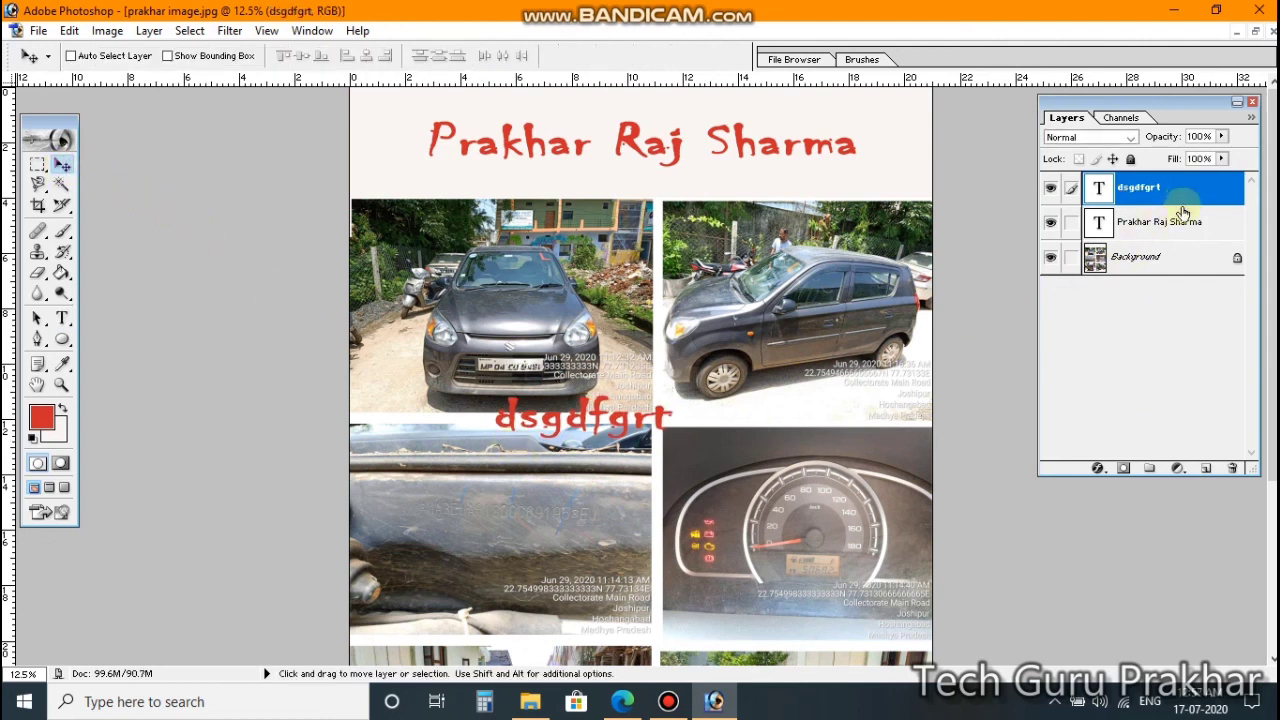
pyautogui.click(1232, 472)
pyautogui.click(566, 275)
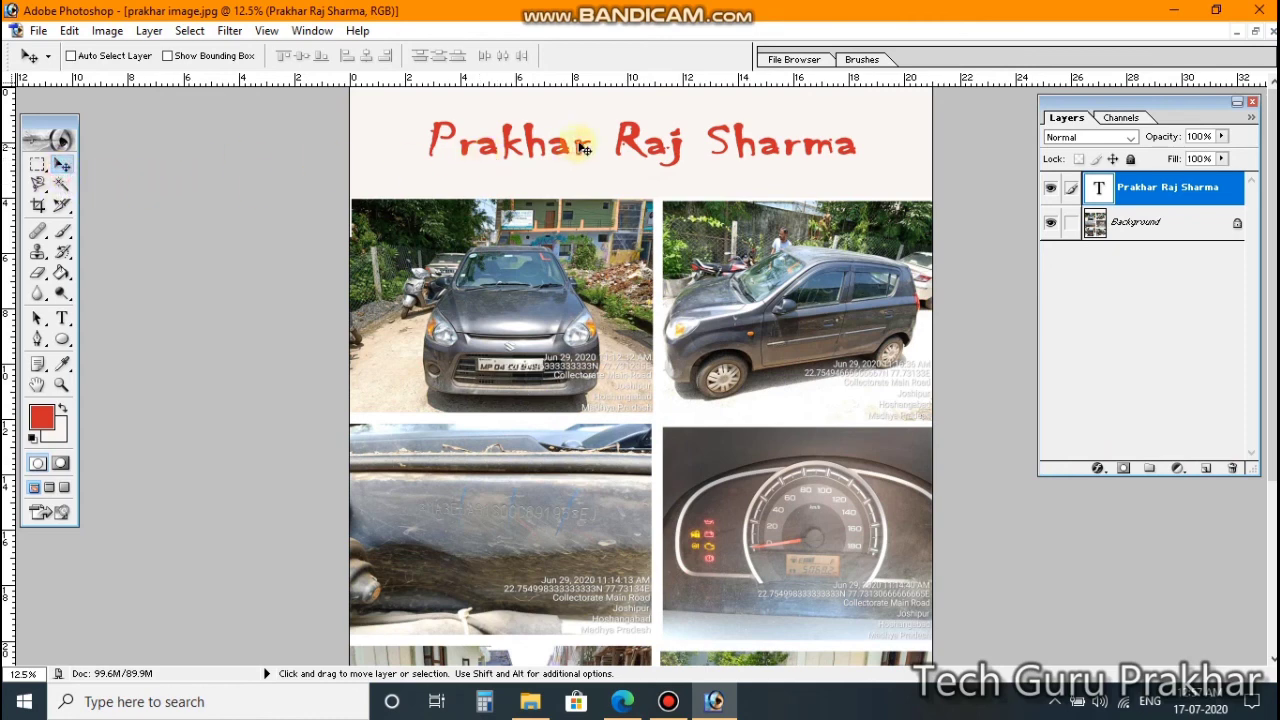
# Step: Scale the title to 116.7% width and 166.4% height with Free Transform
pyautogui.moveTo(580, 137); pyautogui.dragTo(590, 181)
pyautogui.hotkey('ctrl', 't')
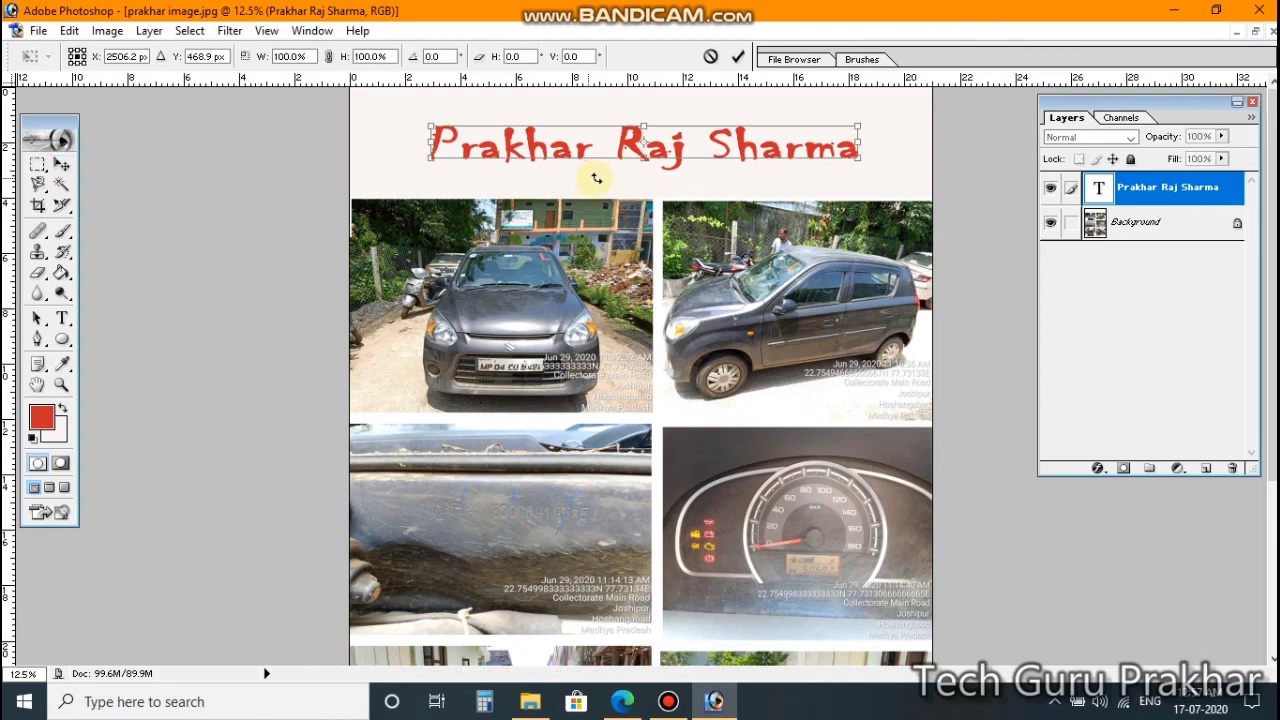
pyautogui.moveTo(645, 155); pyautogui.dragTo(670, 142)
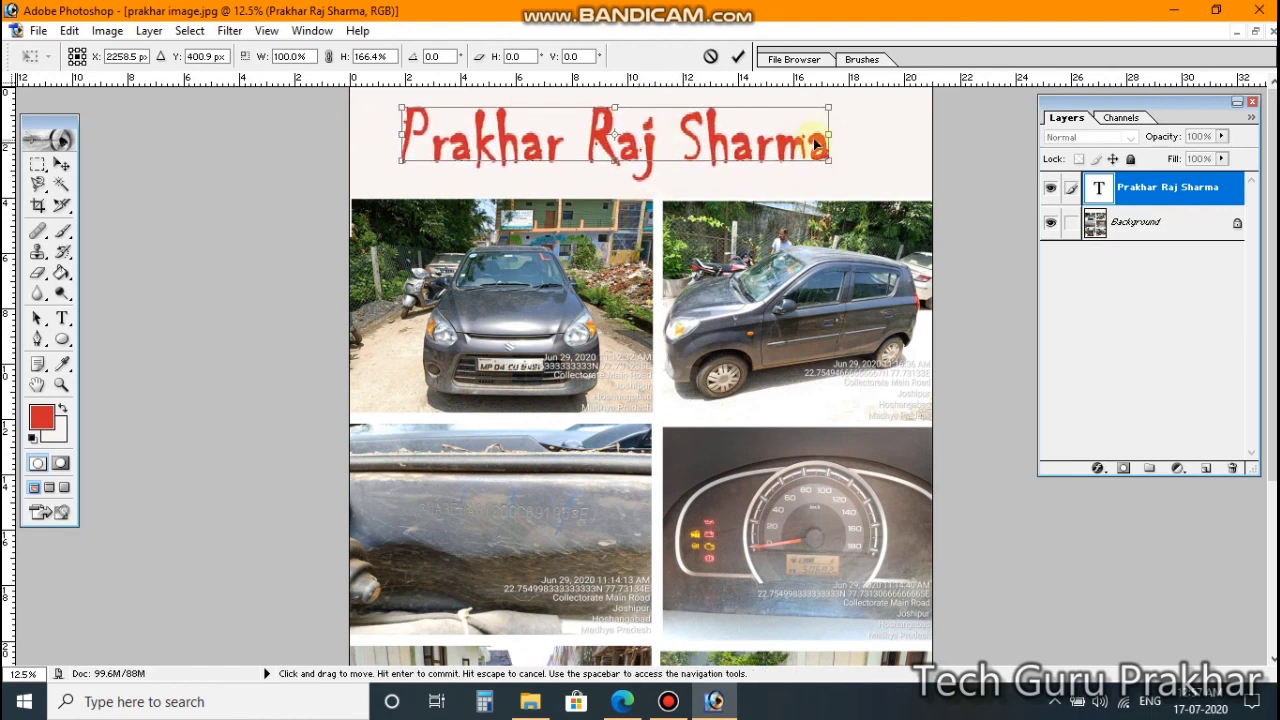
pyautogui.moveTo(830, 133); pyautogui.dragTo(888, 136)
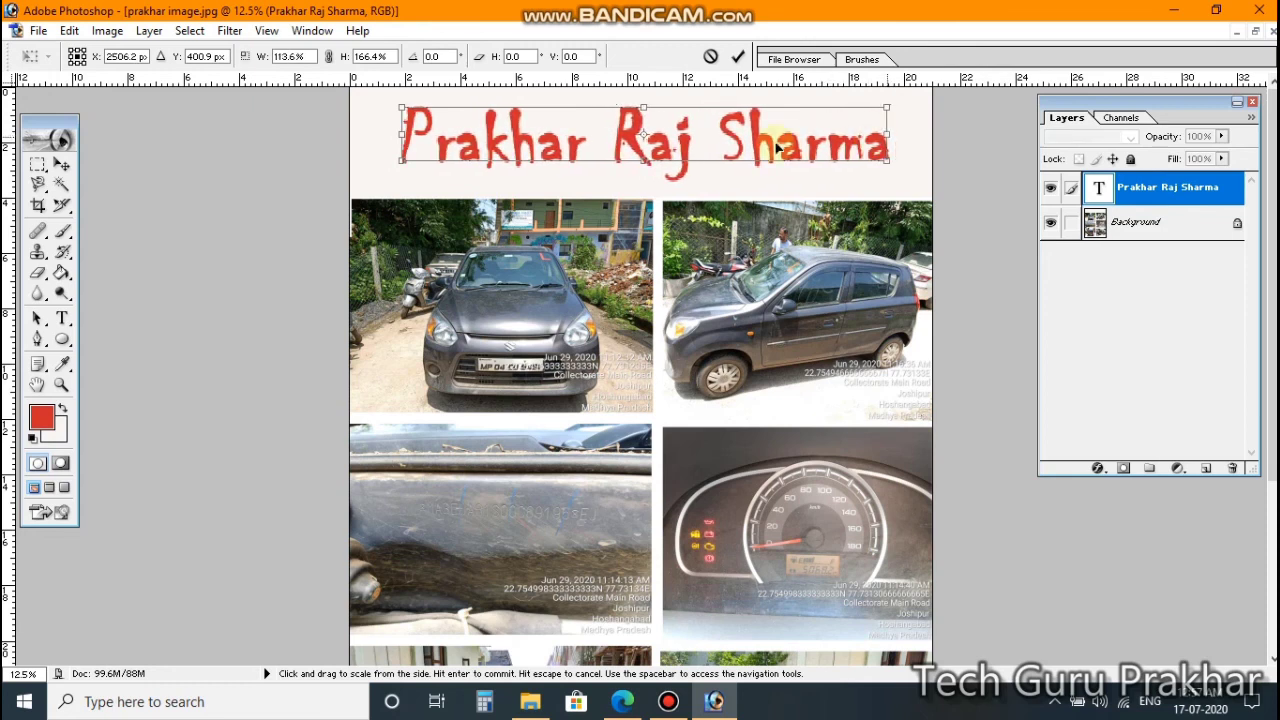
pyautogui.moveTo(401, 133); pyautogui.dragTo(384, 133)
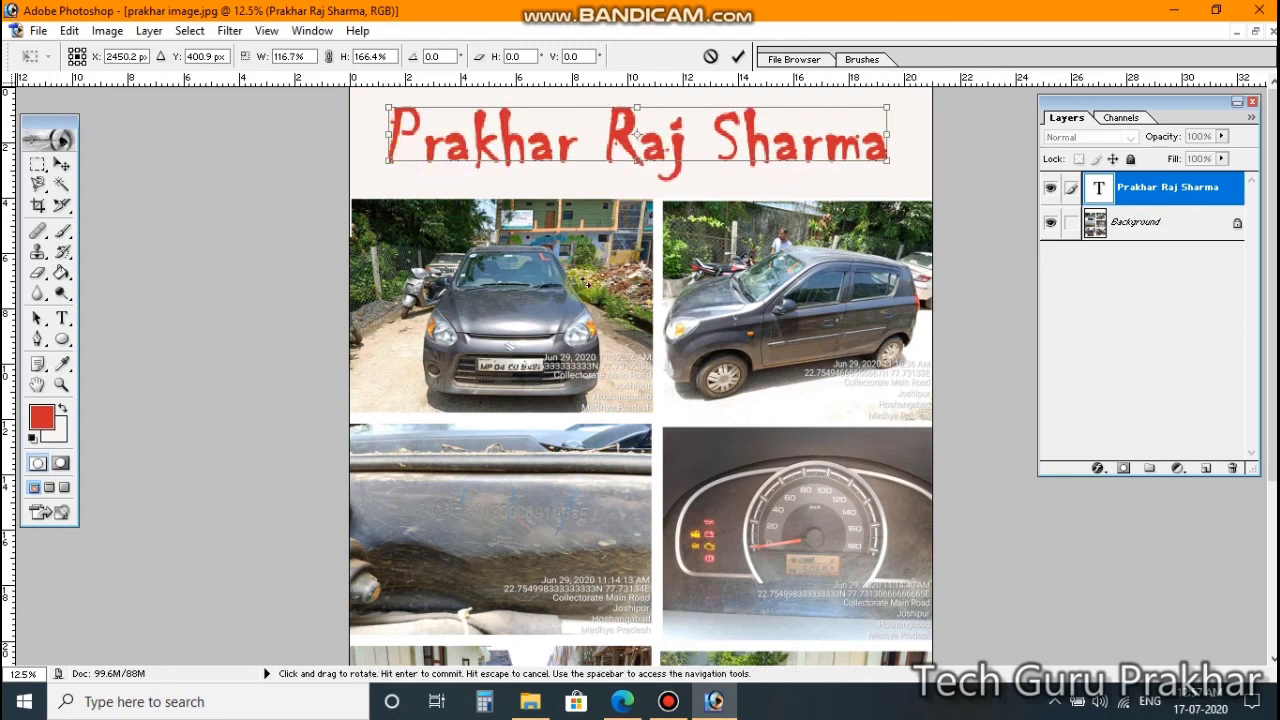
pyautogui.press('Return')
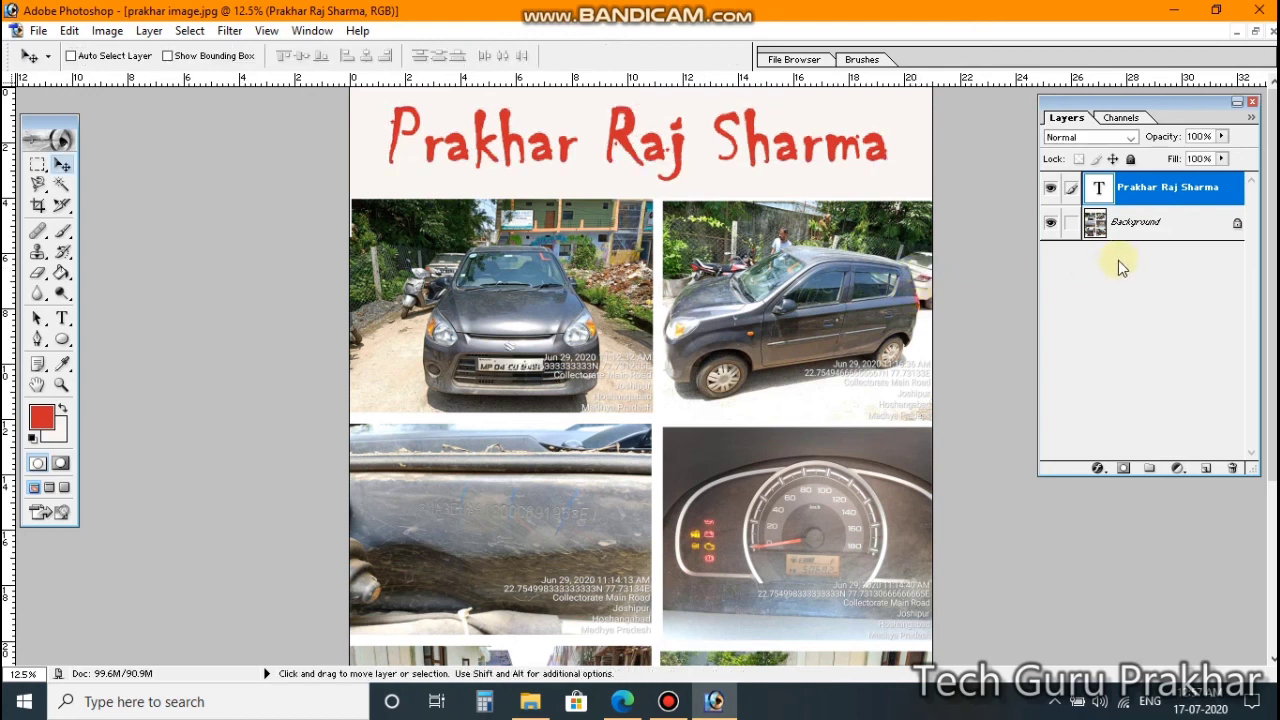
# Step: Merge the title into the Background, dismiss the locked-layer error, and view the whole page
pyautogui.hotkey('ctrl', 'e')
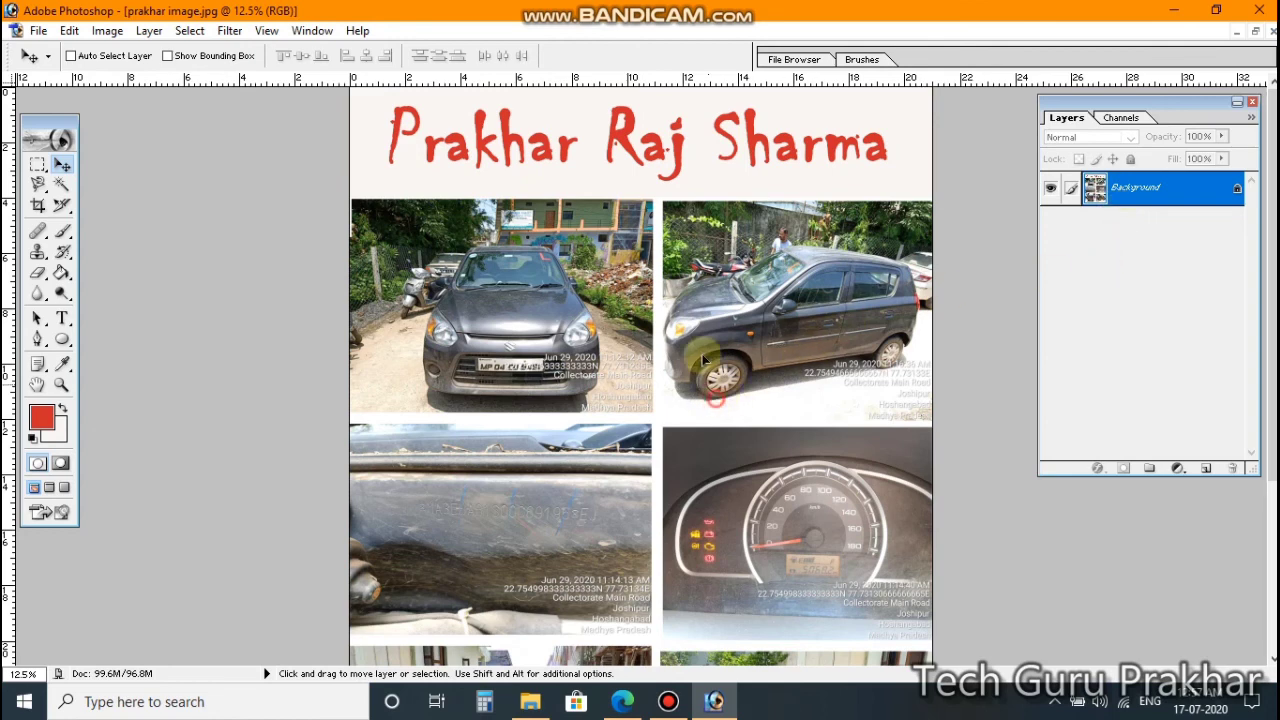
pyautogui.click(614, 415)
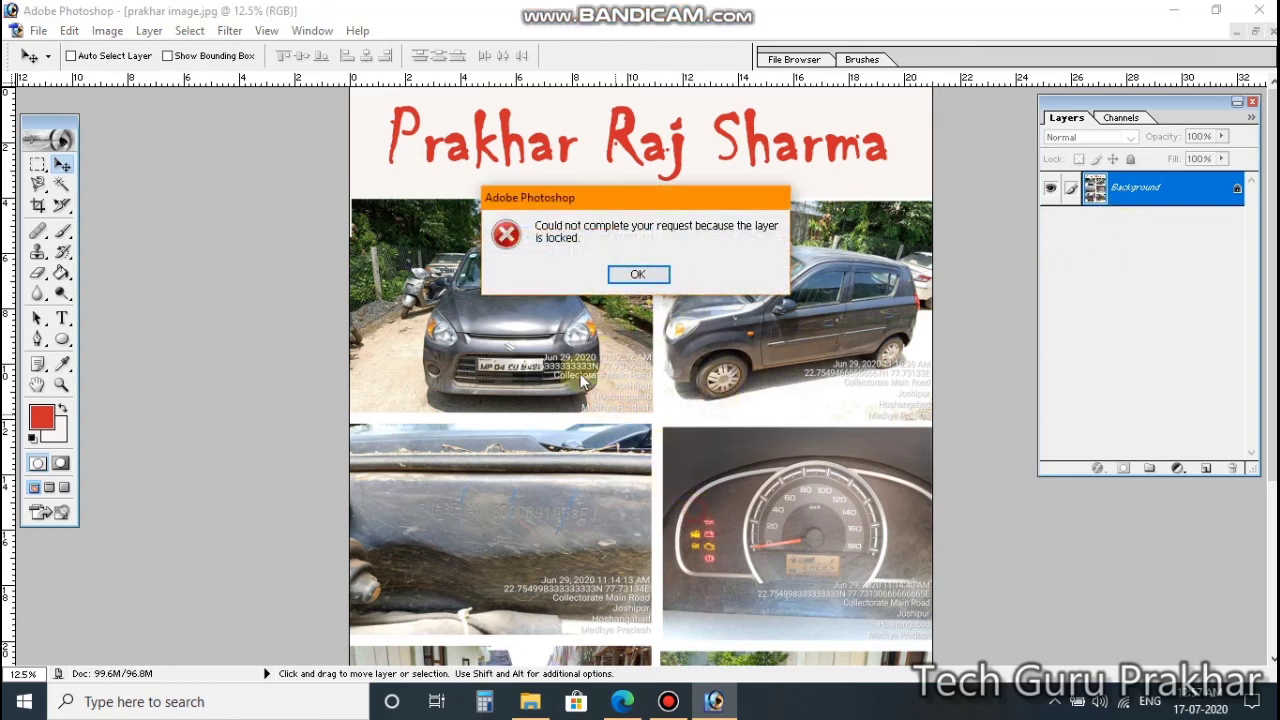
pyautogui.click(1212, 204)
pyautogui.click(1236, 192)
pyautogui.click(640, 274)
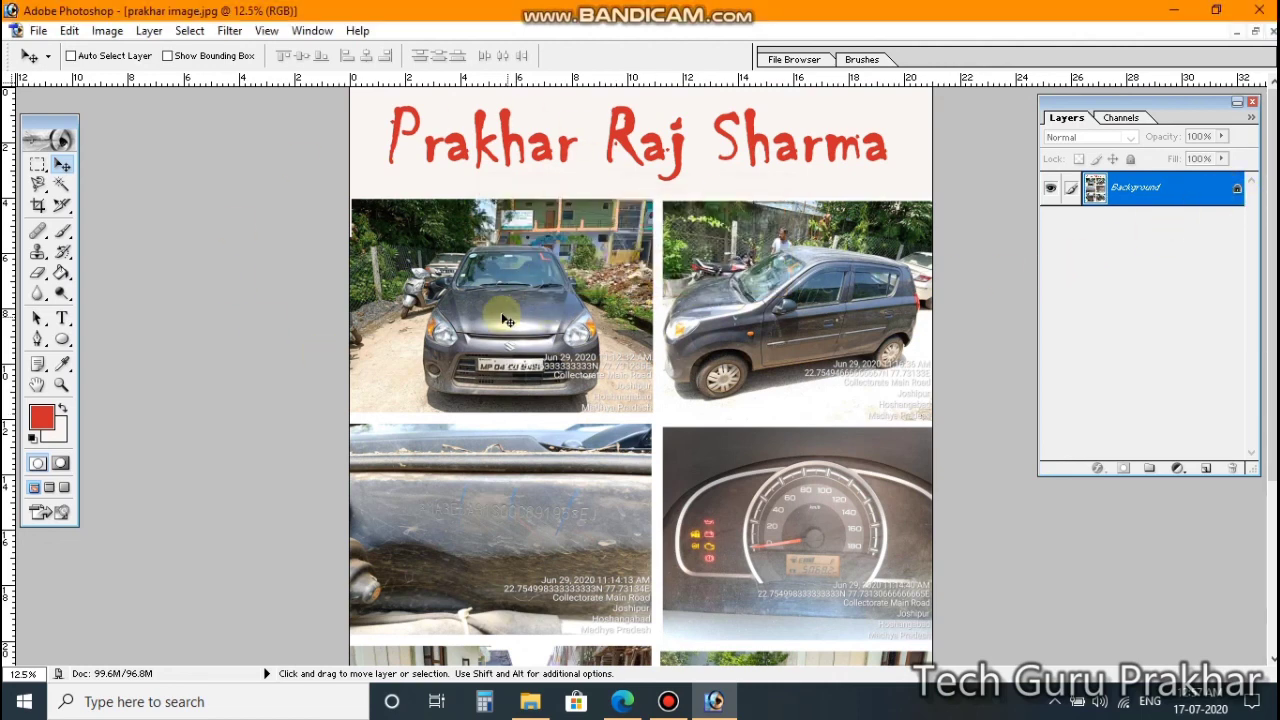
pyautogui.click(784, 373)
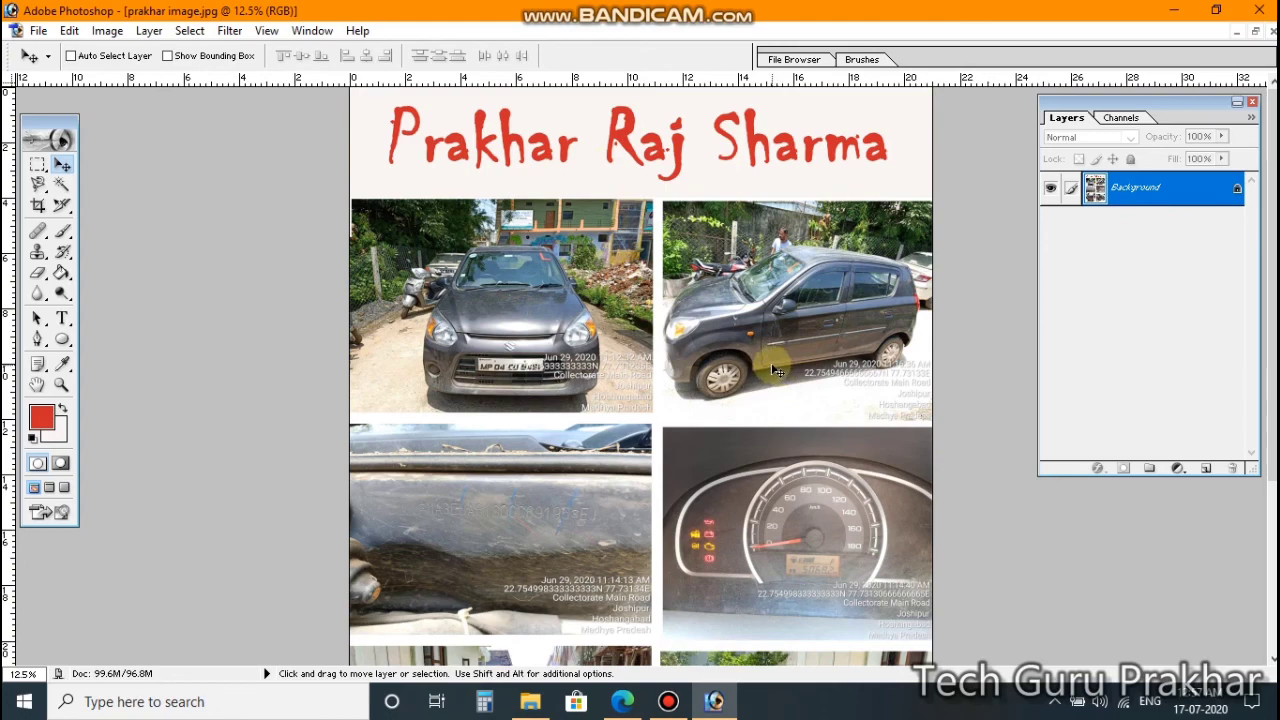
pyautogui.scroll(1, 640, 350)
pyautogui.scroll(-4, 643, 353)
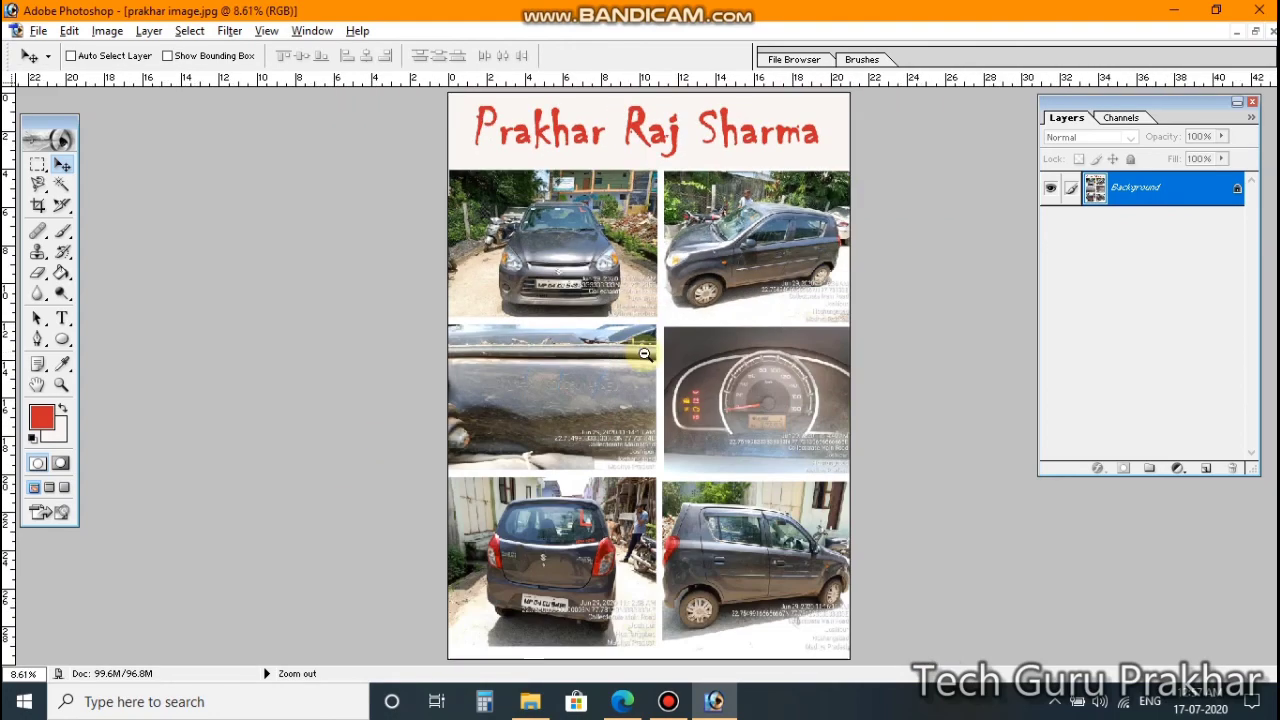
pyautogui.scroll(-1, 644, 353)
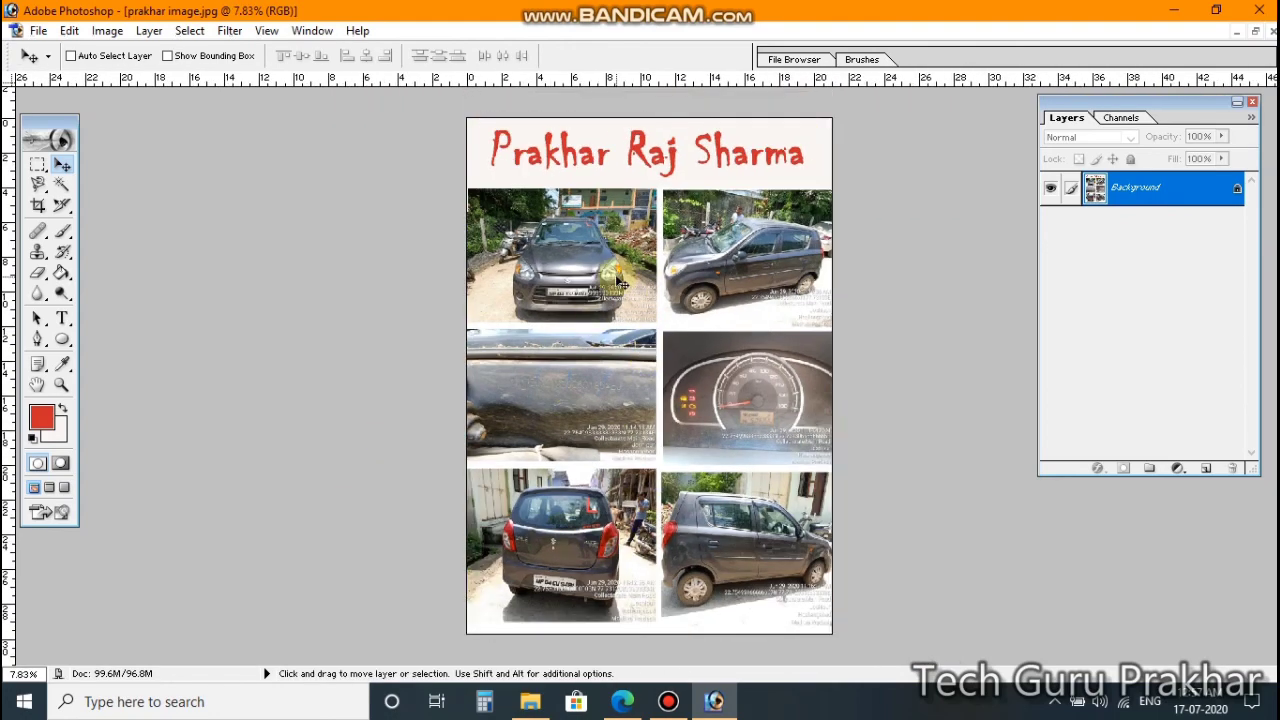